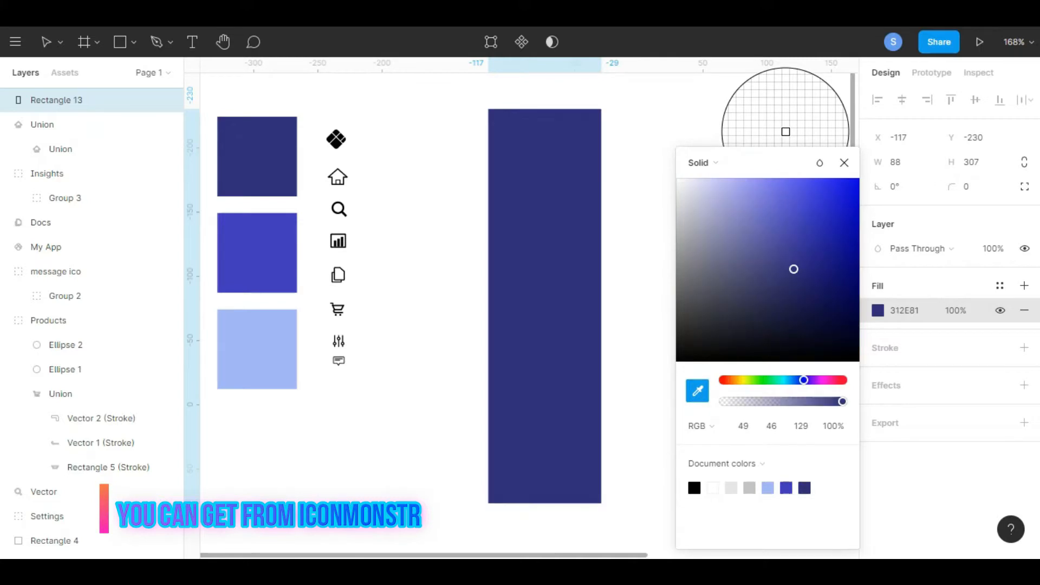
Step: Set the tall sidebar rectangle's fill to the dark navy document colour 312E81
click(785, 132)
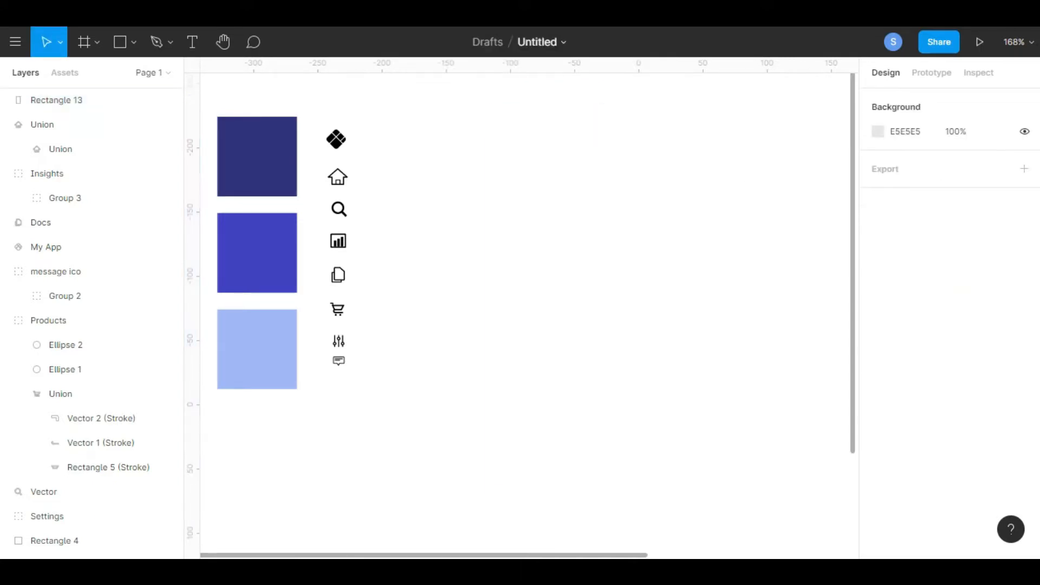
click(878, 310)
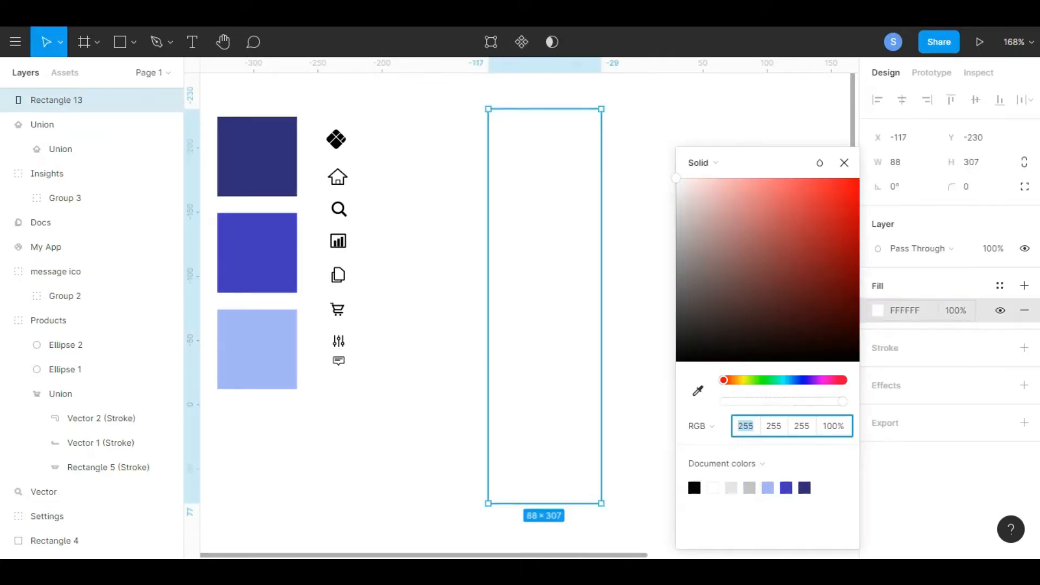
click(786, 488)
click(844, 163)
click(636, 165)
Step: Widen the navy sidebar rectangle to 94 by extending its right edge
scroll(636, 164, up, 3)
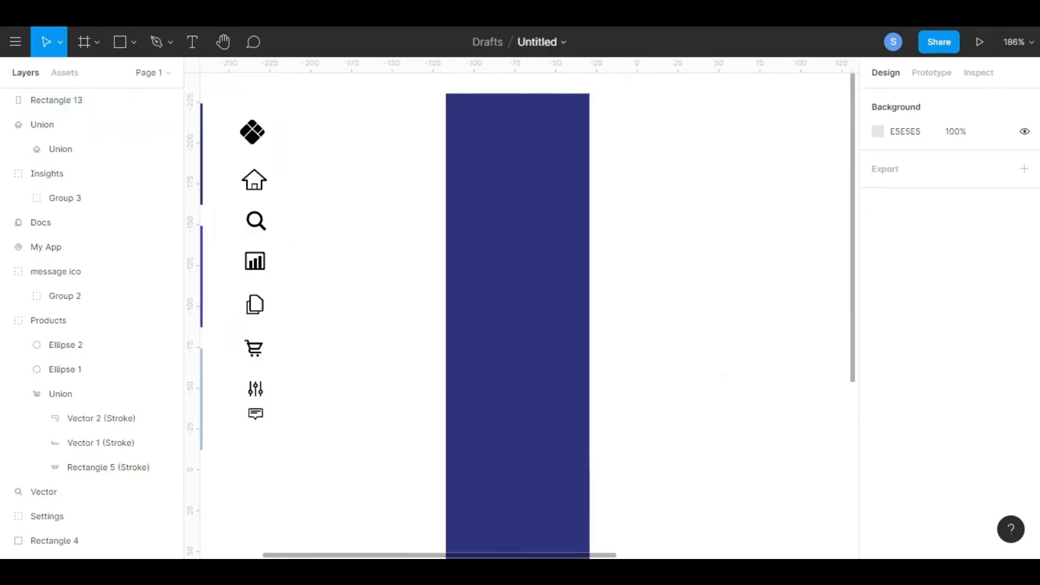
scroll(636, 165, down, 2)
click(569, 304)
drag(600, 303, 608, 304)
click(656, 303)
Step: Move the My App logo icon's layer to the very front, above Rectangle 13
click(324, 139)
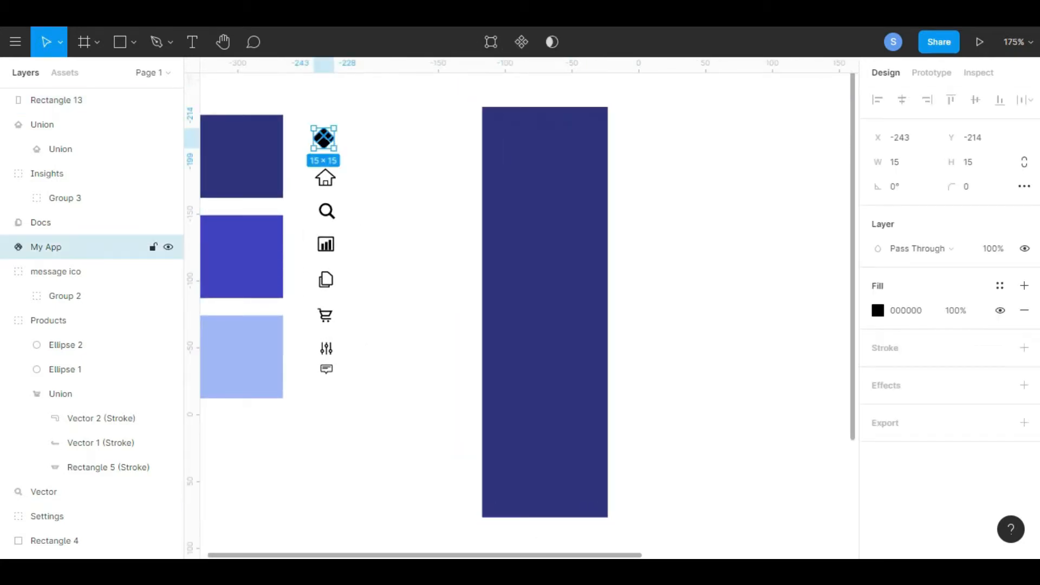
key(ctrl+z)
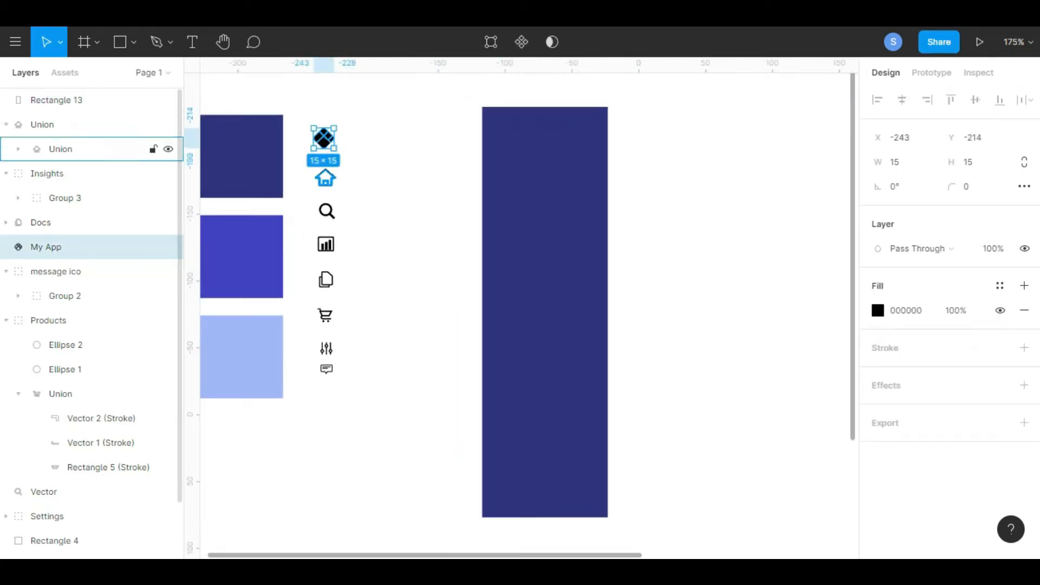
click(520, 216)
click(40, 222)
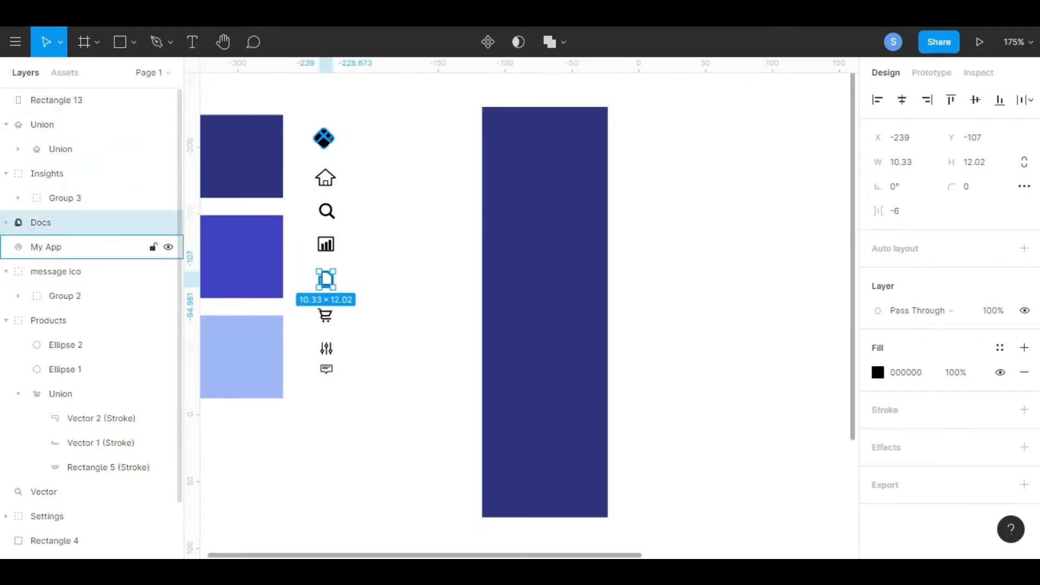
click(47, 247)
drag(46, 247, 55, 93)
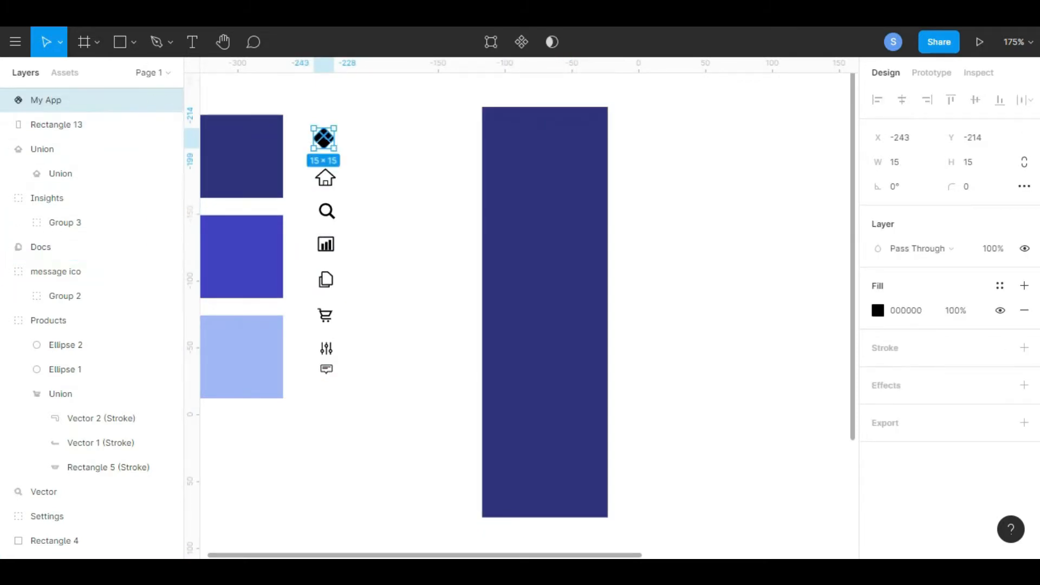
Step: Place the My App logo icon near the sidebar's upper-left corner, at about X -105, Y -217
drag(324, 138, 555, 137)
scroll(532, 129, up, 5)
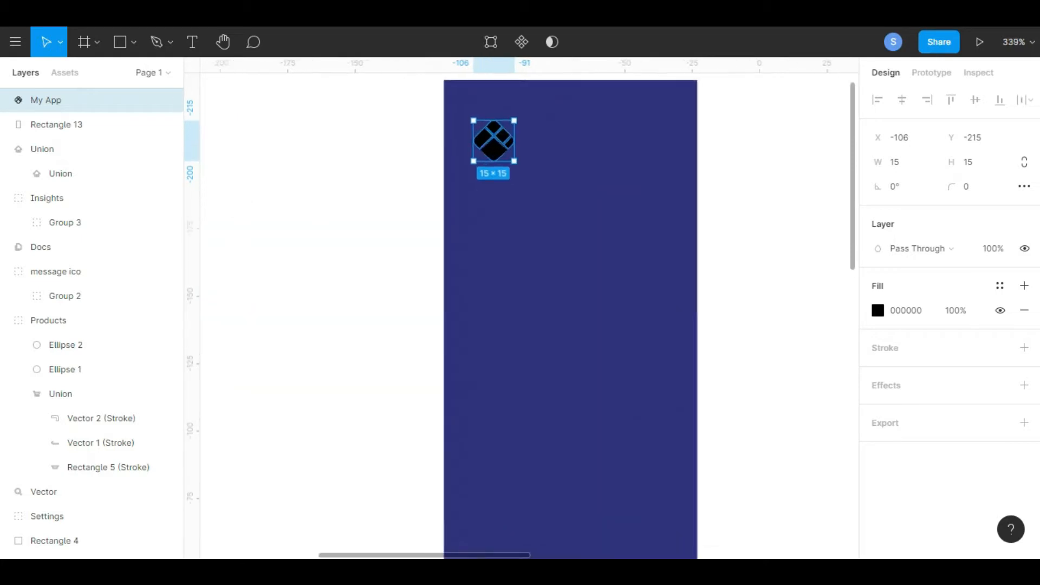
scroll(479, 163, down, 1)
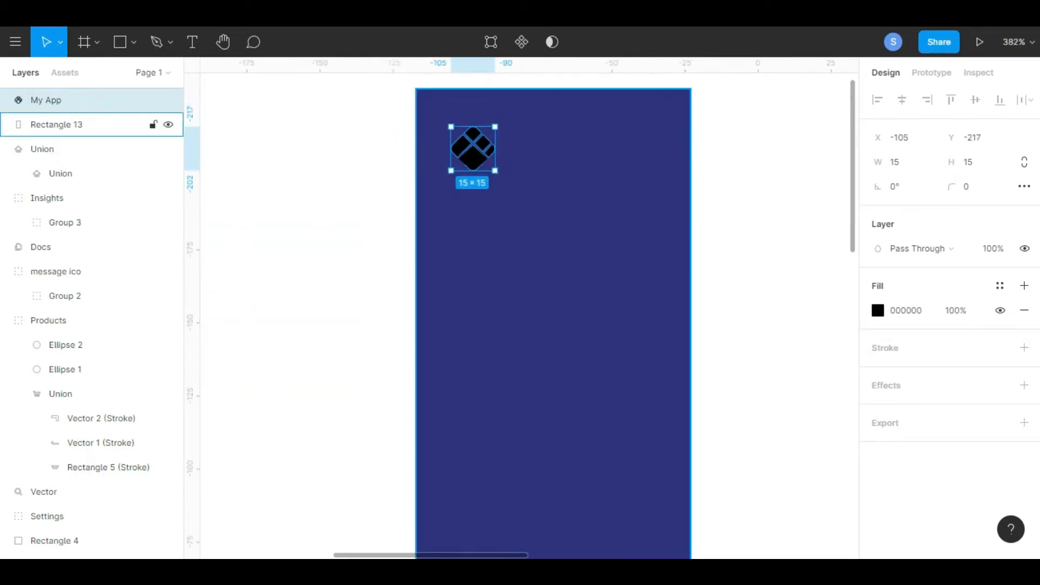
Step: Set the logo icon's fill to the light blue document colour A5B4FC
click(878, 311)
click(768, 489)
click(759, 125)
scroll(759, 136, down, 1)
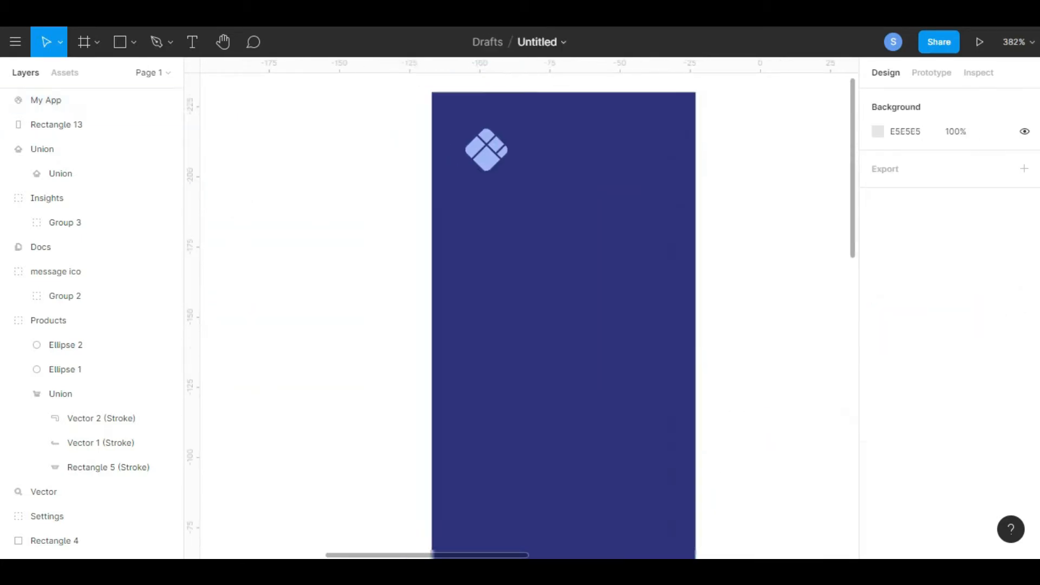
Step: Add a text box about 45 × 9 to the right of the logo icon, reading "My App"
scroll(533, 178, up, 5)
scroll(433, 189, up, 2)
click(412, 224)
scroll(412, 223, down, 5)
key(Escape)
scroll(530, 316, down, 1)
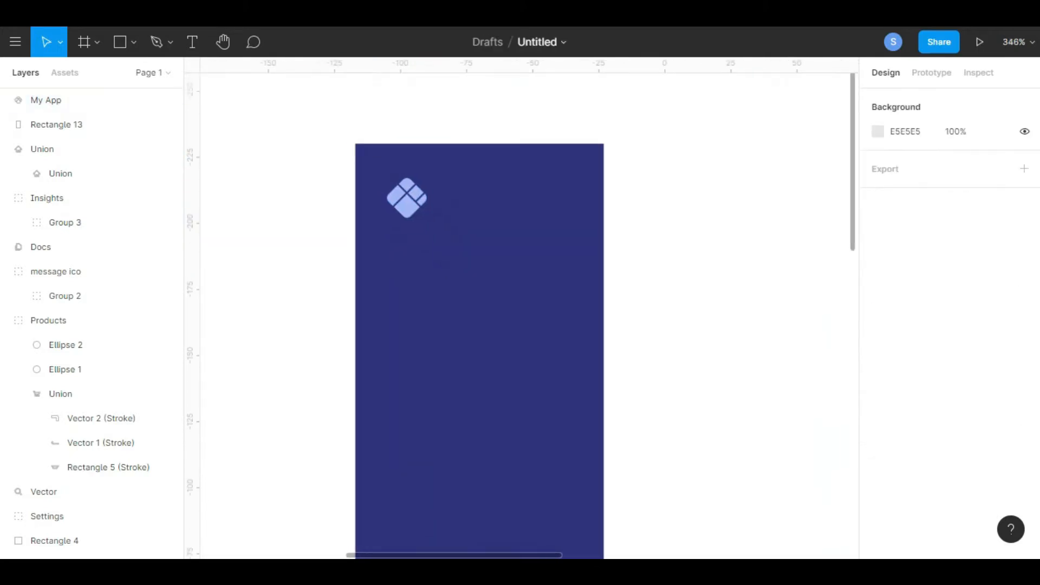
drag(442, 186, 562, 210)
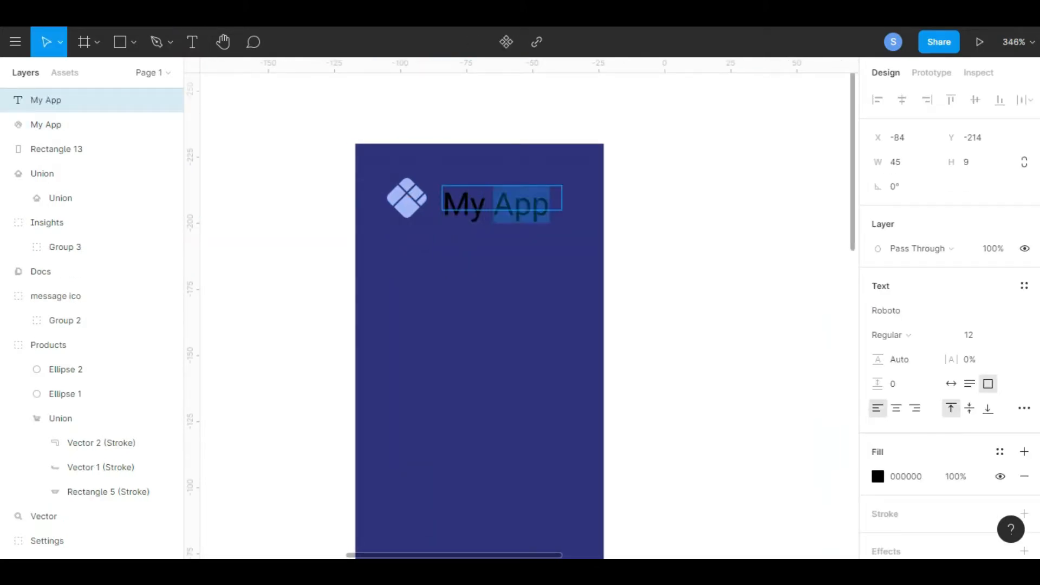
Step: Set the My App text's fill to A5B4FC and its font size to 9
click(878, 476)
click(713, 488)
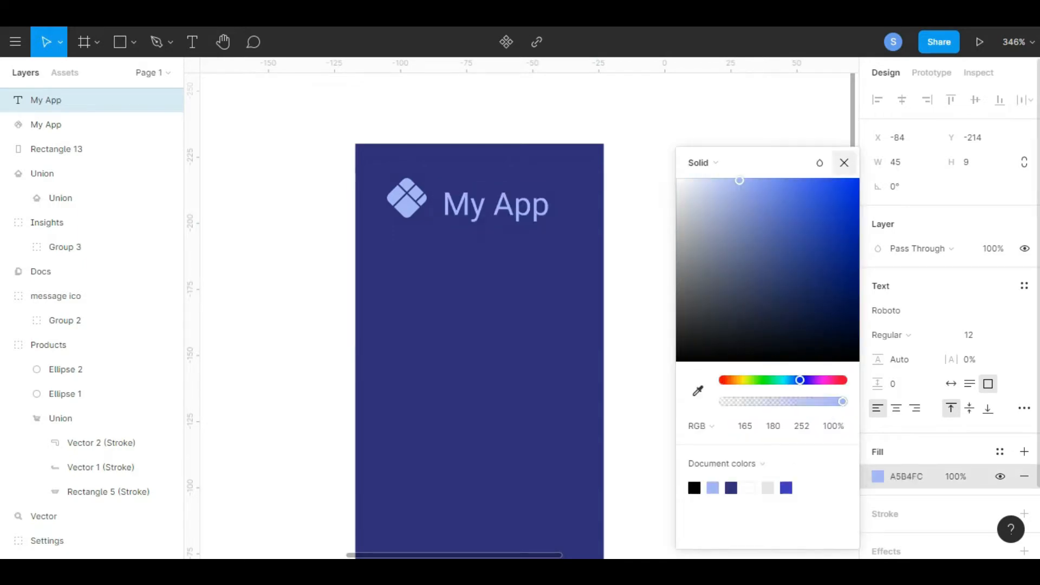
click(844, 162)
drag(961, 335, 955, 334)
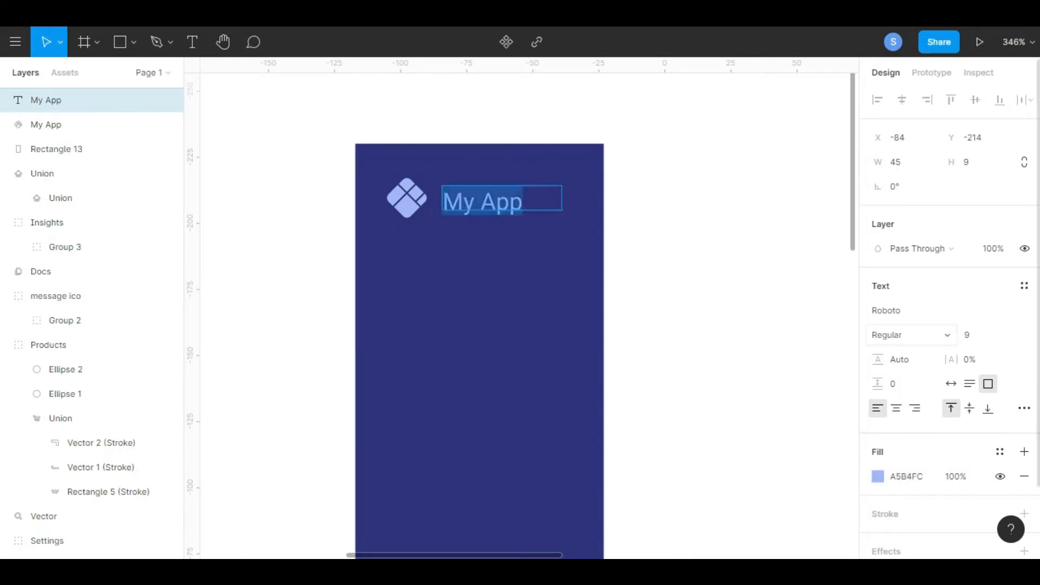
click(1009, 335)
click(1005, 320)
Step: Move the My App text slightly right and up to about X -82, Y -216, level with the logo icon
click(417, 247)
scroll(418, 247, up, 2)
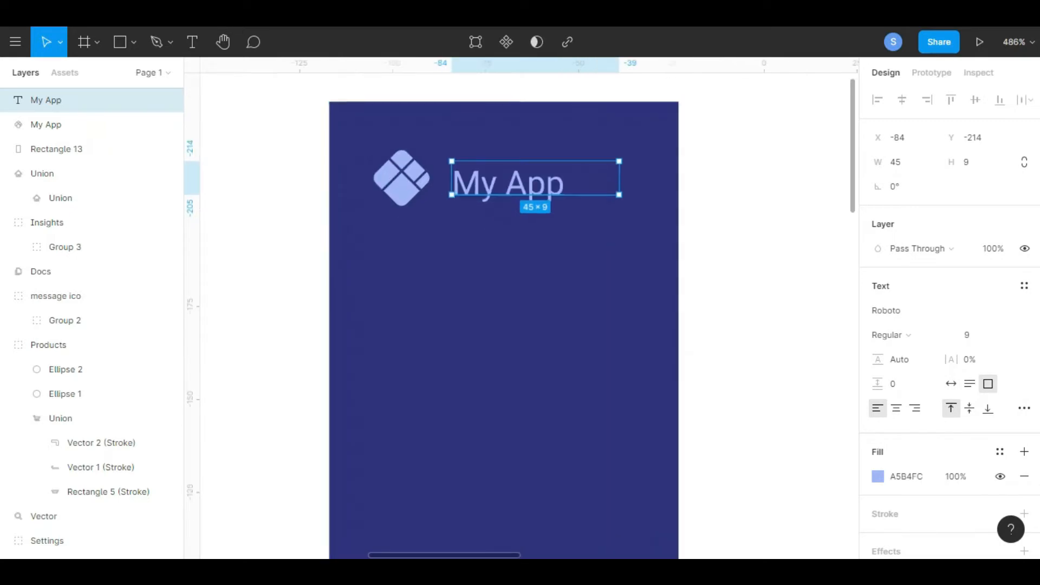
mouse_move(534, 184)
mouse_down()
mouse_move(544, 184)
mouse_move(541, 173)
mouse_move(542, 184)
mouse_up()
scroll(542, 184, up, 2)
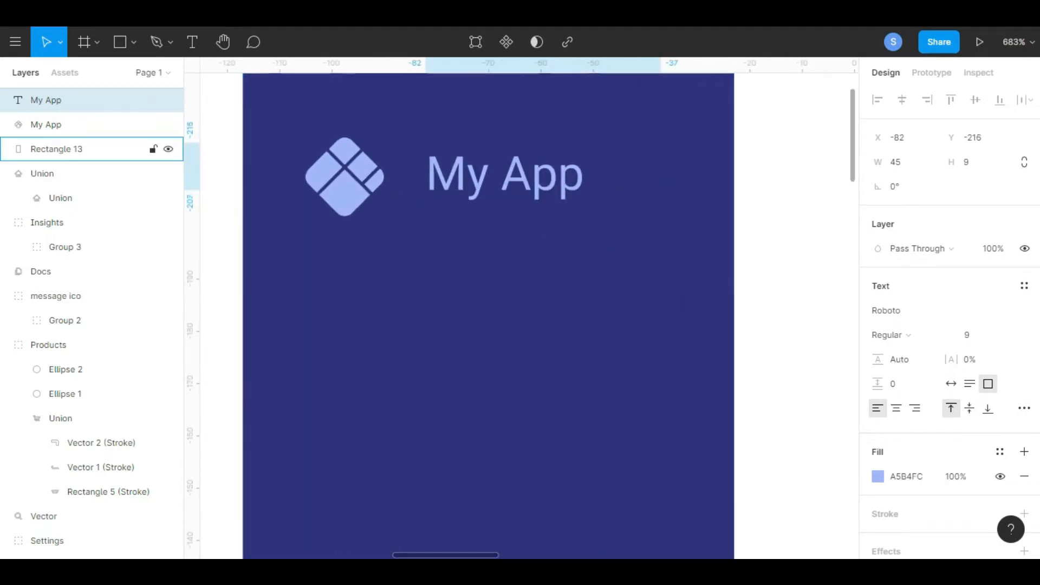
key(Up)
Step: Shift the logo icon and My App text together to about X -99, Y -218 and group them
shift+click(81, 124)
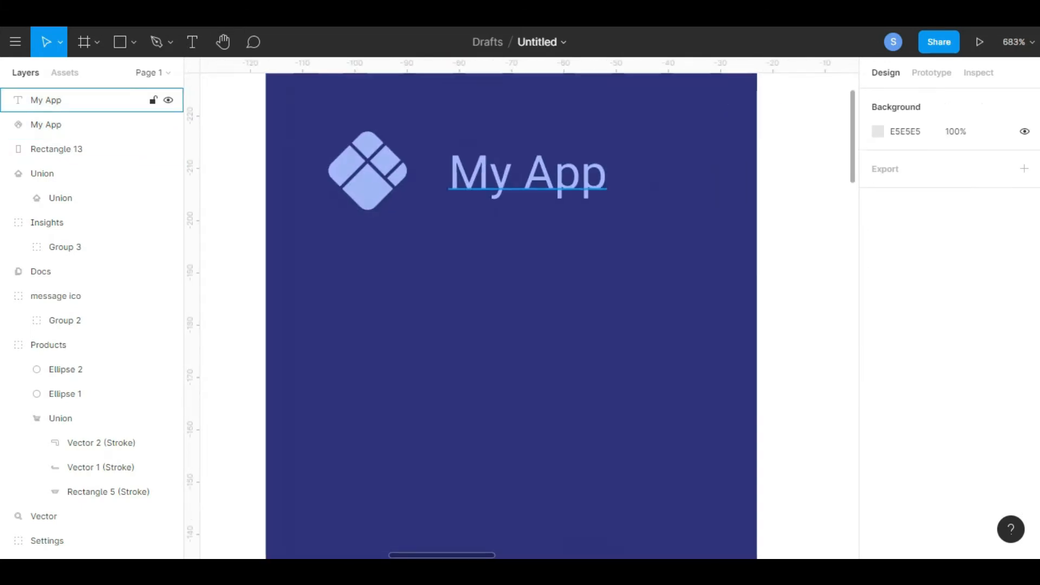
drag(389, 177, 415, 172)
scroll(415, 171, down, 3)
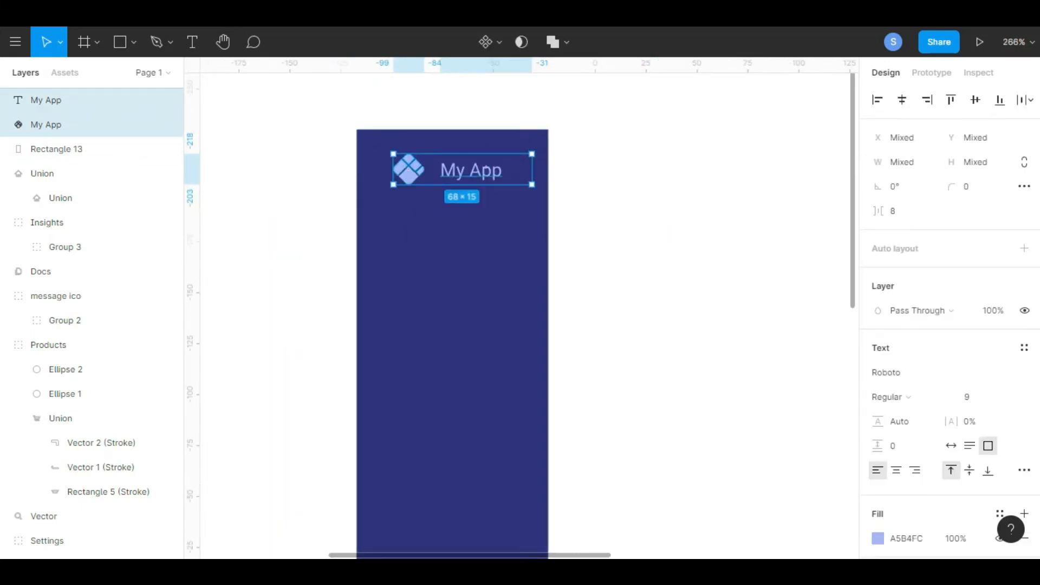
right_click(458, 170)
click(496, 267)
click(617, 231)
Step: Draw a horizontal divider line about 79 long across the sidebar, just below the logo group
scroll(618, 232, down, 3)
scroll(618, 232, up, 4)
scroll(515, 244, down, 1)
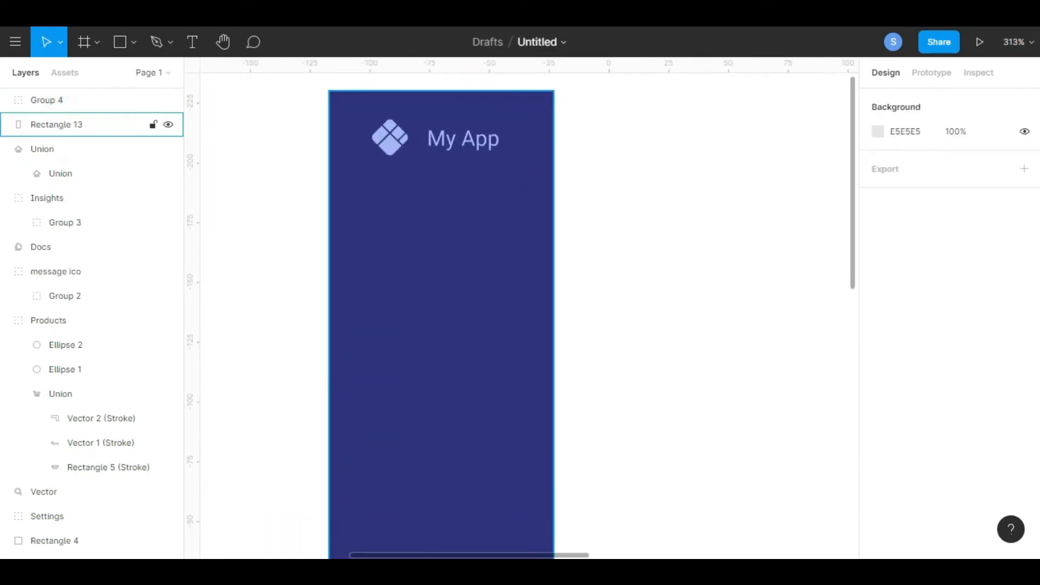
click(134, 42)
click(87, 93)
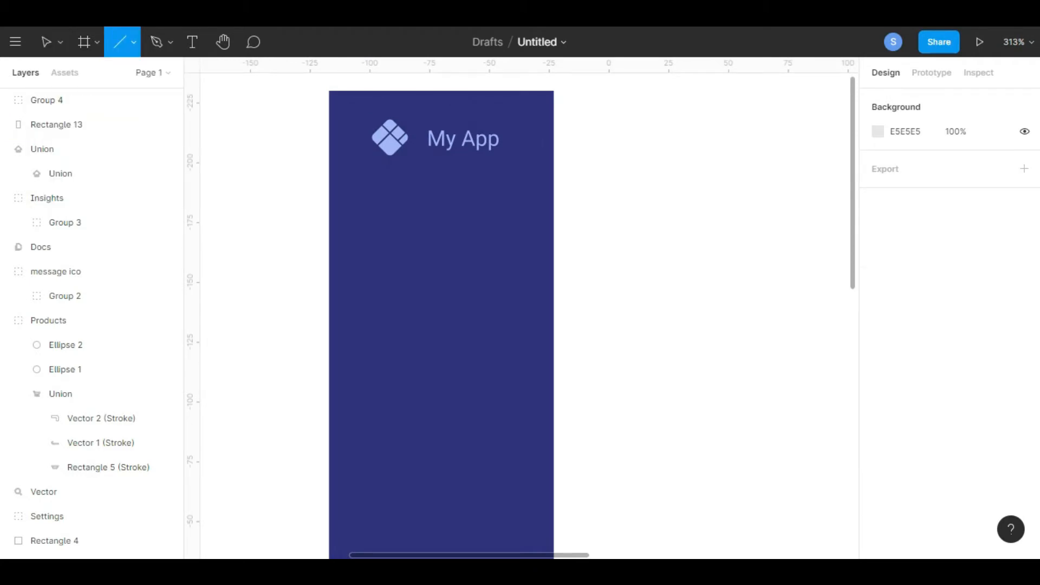
drag(346, 170, 535, 169)
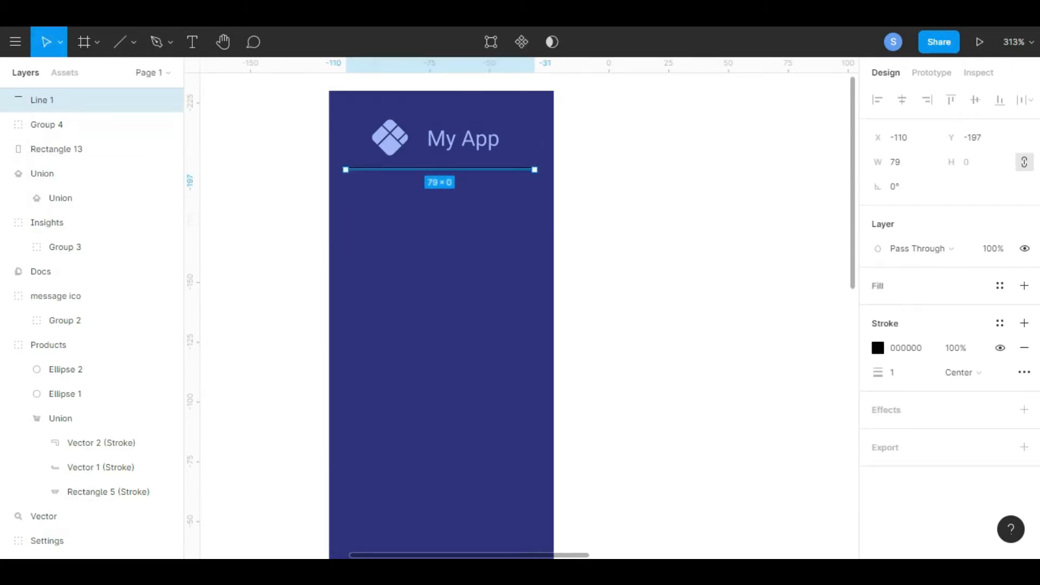
Step: Give the divider line a 0.4 thick stroke in 1A1850 and lower it to Y -192
click(878, 347)
click(731, 488)
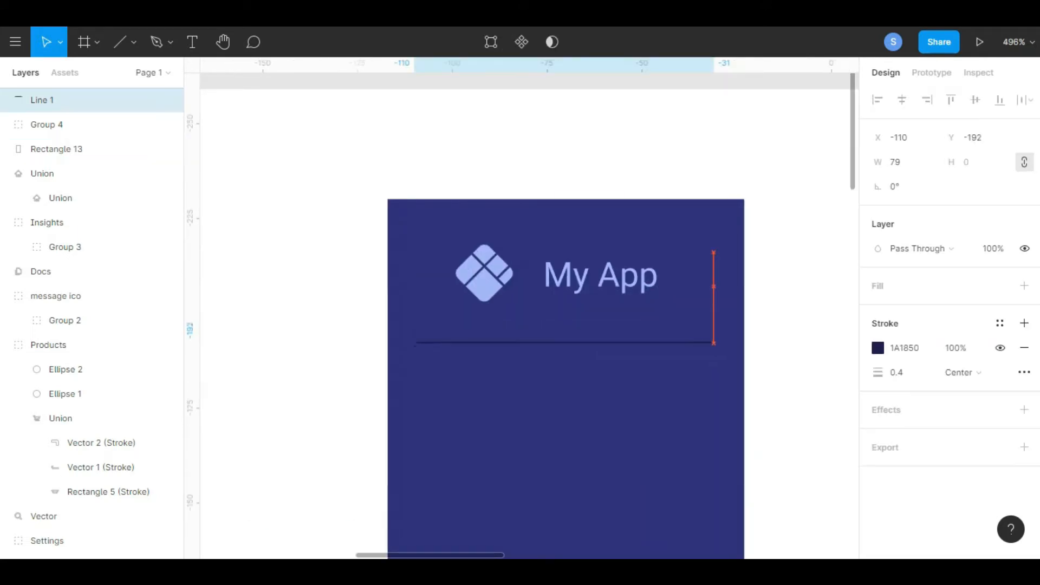
click(807, 379)
scroll(808, 379, down, 2)
scroll(590, 250, up, 3)
Step: Nudge the logo and text group slightly left above the divider line
click(610, 214)
key(Left)
key(Left)
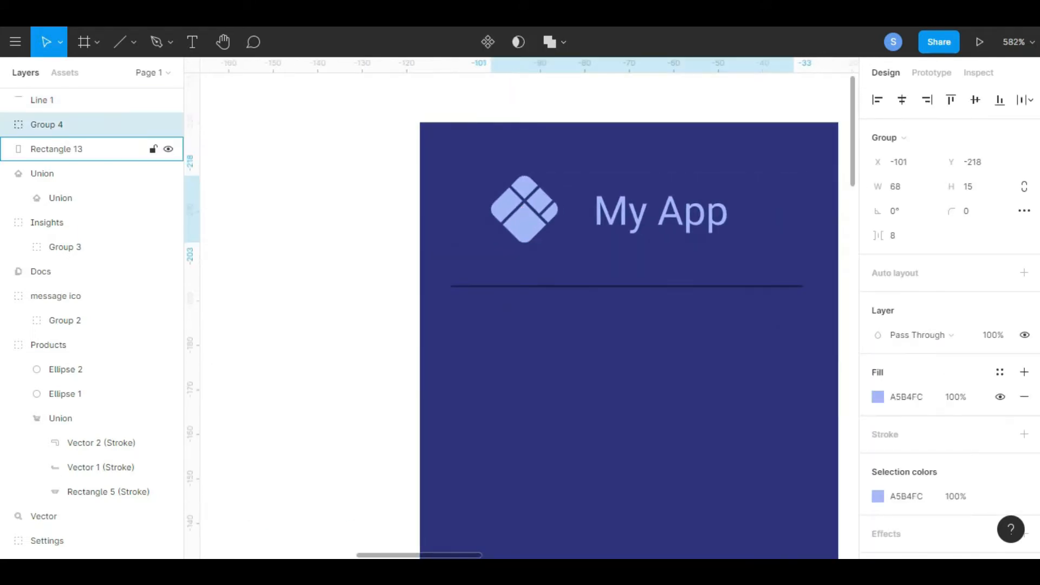
key(Right)
click(304, 321)
Step: Slightly round the corners of the navy sidebar rectangle
scroll(304, 321, down, 3)
scroll(379, 304, down, 2)
scroll(421, 290, down, 3)
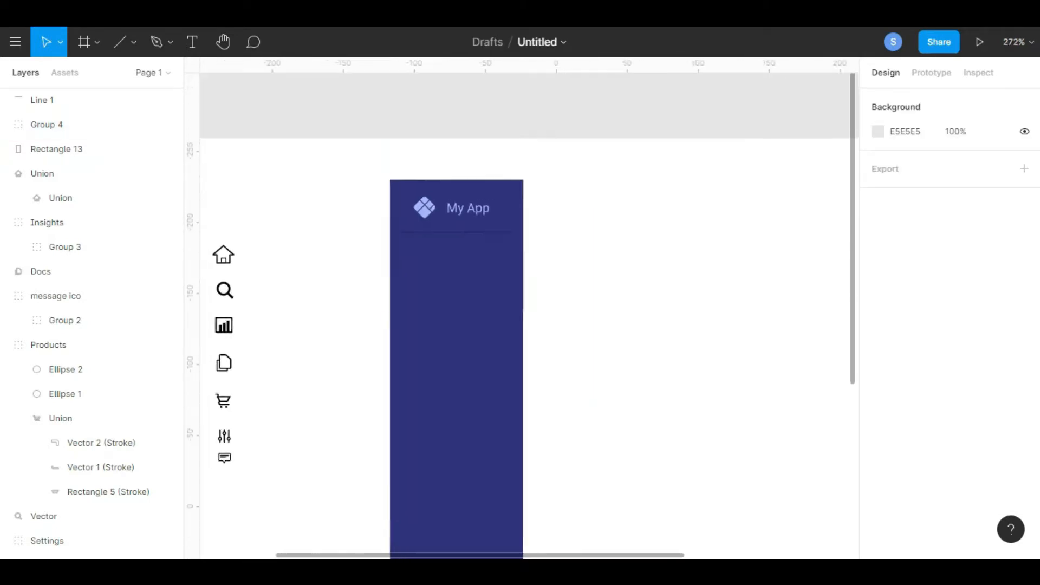
scroll(488, 243, down, 2)
click(528, 146)
scroll(544, 96, up, 4)
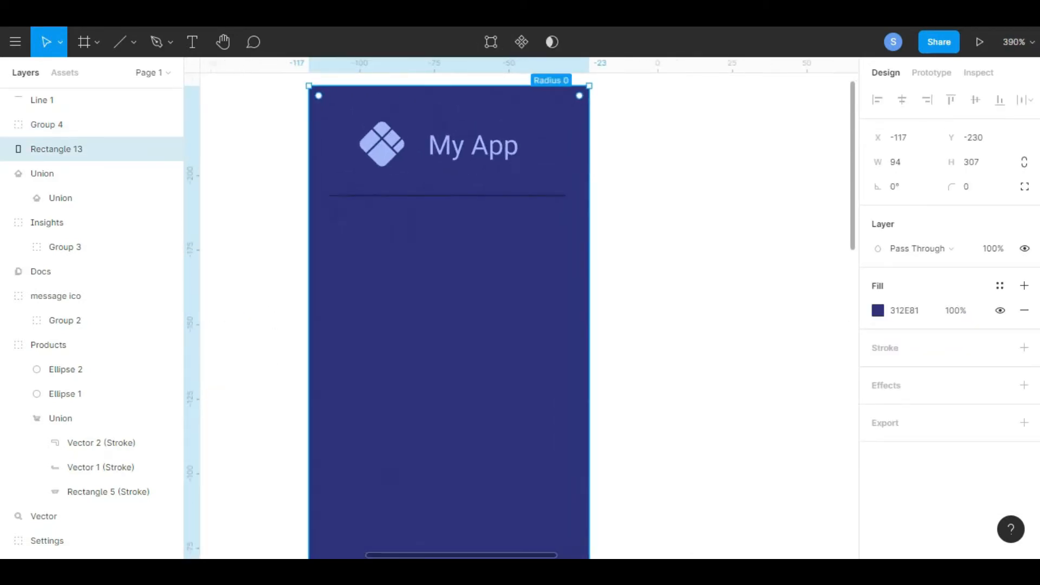
click(625, 143)
scroll(625, 143, down, 5)
scroll(542, 136, down, 1)
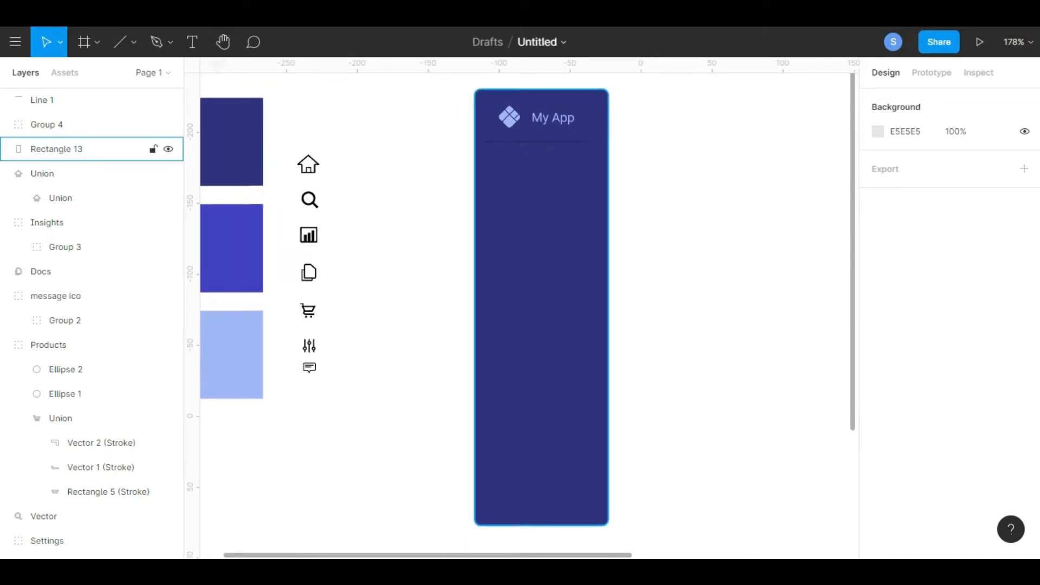
Step: Bring the home icon's layer to the front and place it on the sidebar below the divider, at about X -101, Y -173
scroll(524, 130, up, 3)
scroll(466, 130, left, 1)
scroll(325, 217, left, 1)
scroll(345, 222, up, 1)
drag(251, 203, 309, 205)
drag(70, 175, 70, 93)
drag(309, 205, 548, 205)
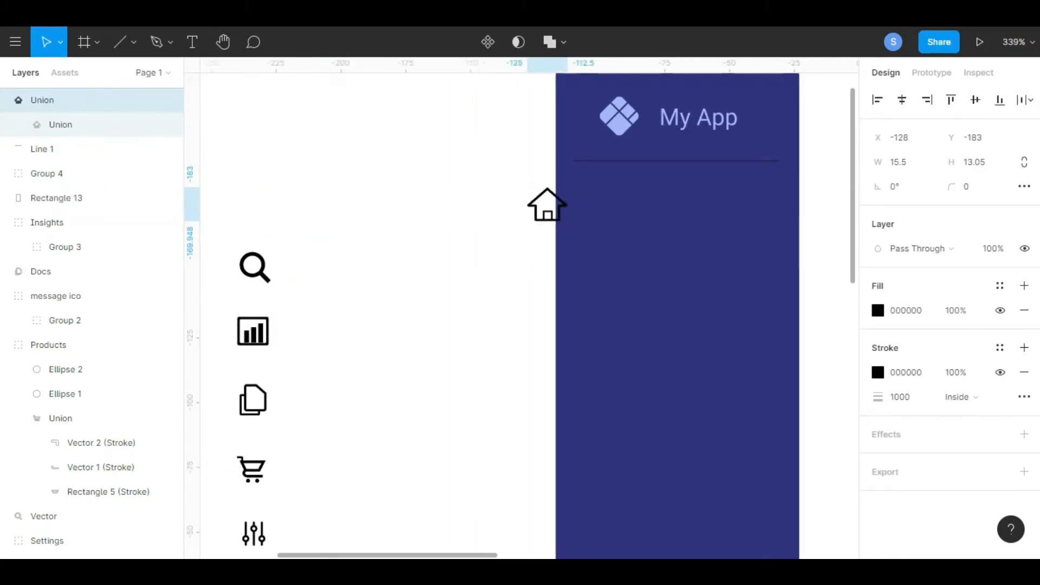
Step: Scale the home icon down proportionally to 13 × 10.95
scroll(617, 240, up, 5)
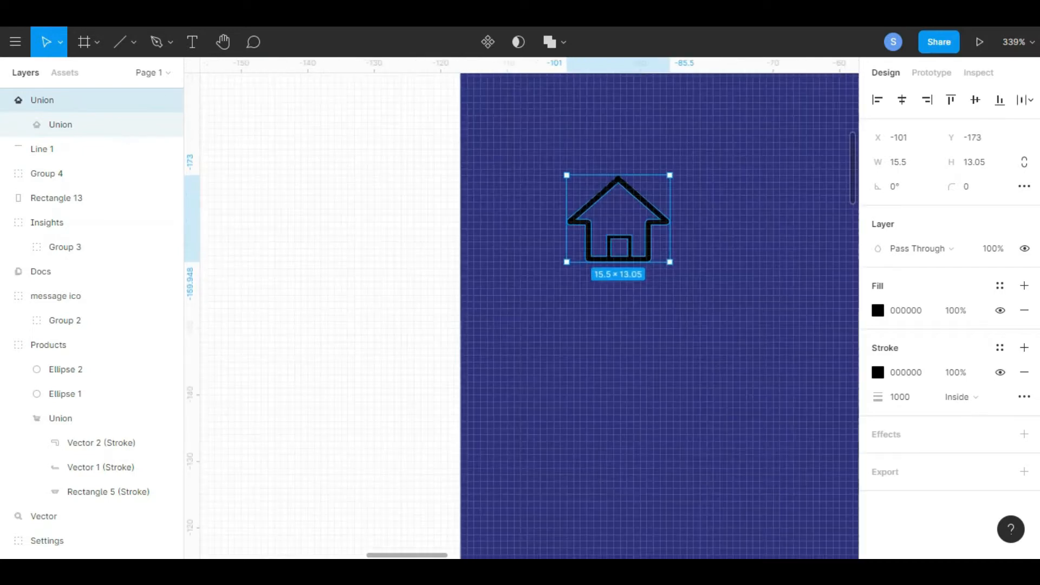
drag(670, 262, 661, 255)
scroll(660, 255, down, 2)
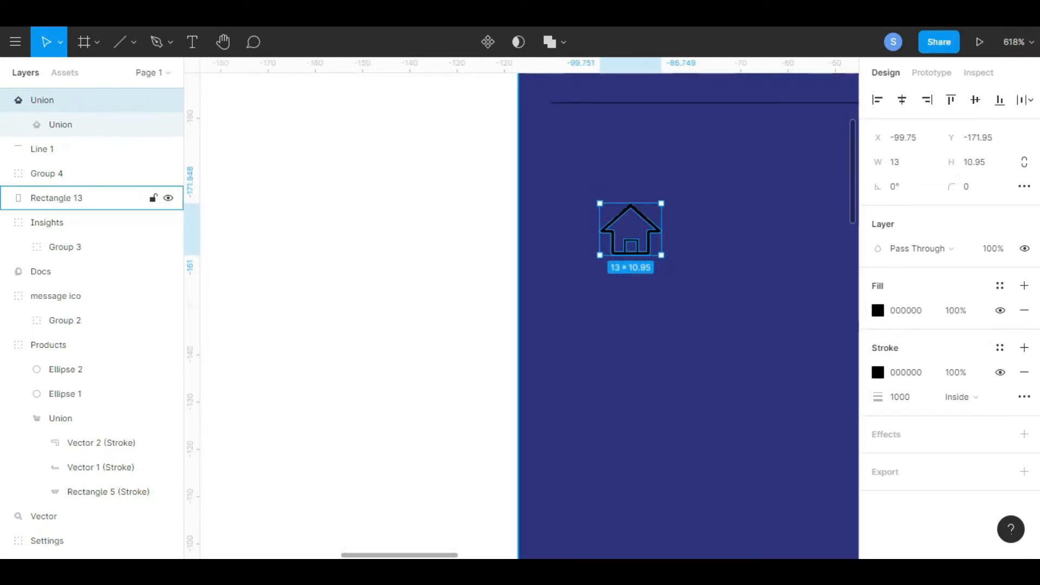
Step: Outline the home icon's stroke and combine the resulting shapes with a Union operation
right_click(639, 233)
click(699, 320)
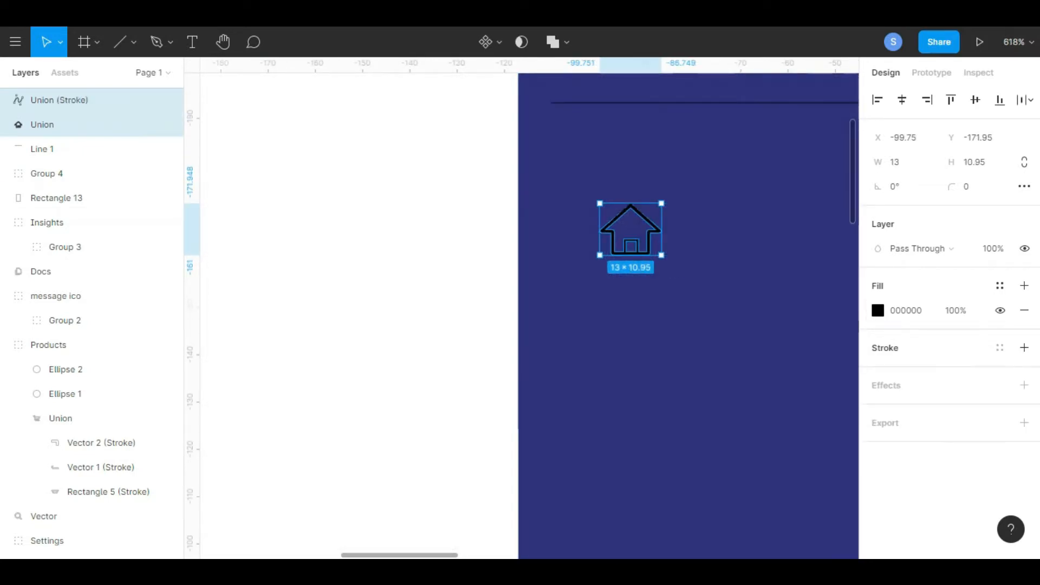
click(552, 42)
Step: Set the home icon's fill to the light blue document colour A5B4FC
click(878, 311)
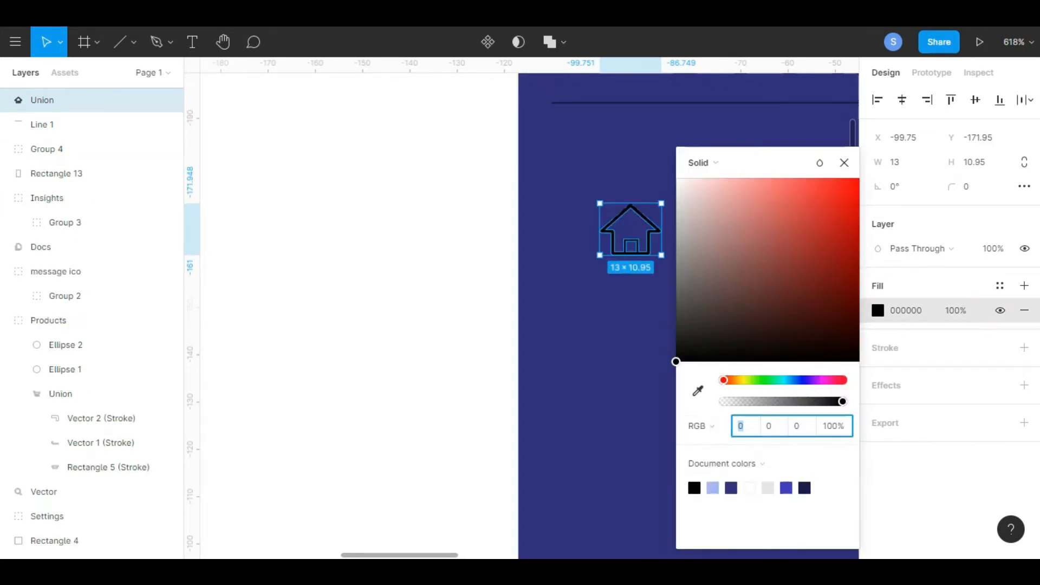
click(713, 488)
click(843, 163)
click(385, 327)
Step: Duplicate the My App text down beside the home icon, at about X -77, Y -172
scroll(386, 327, down, 3)
scroll(484, 337, up, 2)
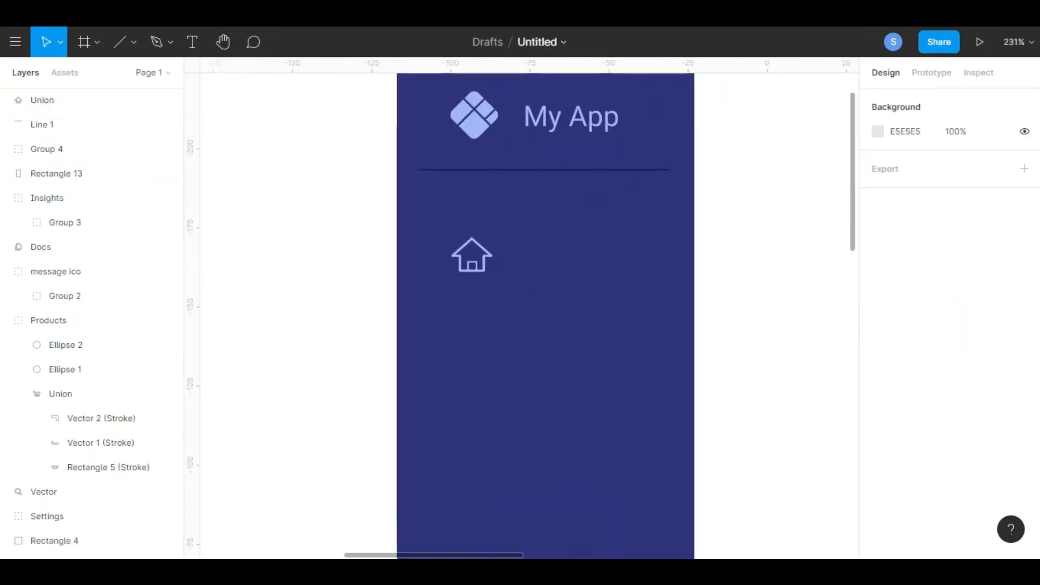
double_click(571, 117)
drag(571, 117, 571, 255)
Step: Ungroup the logo group and move the copied My App text left to X -80, closer to the home icon
right_click(580, 255)
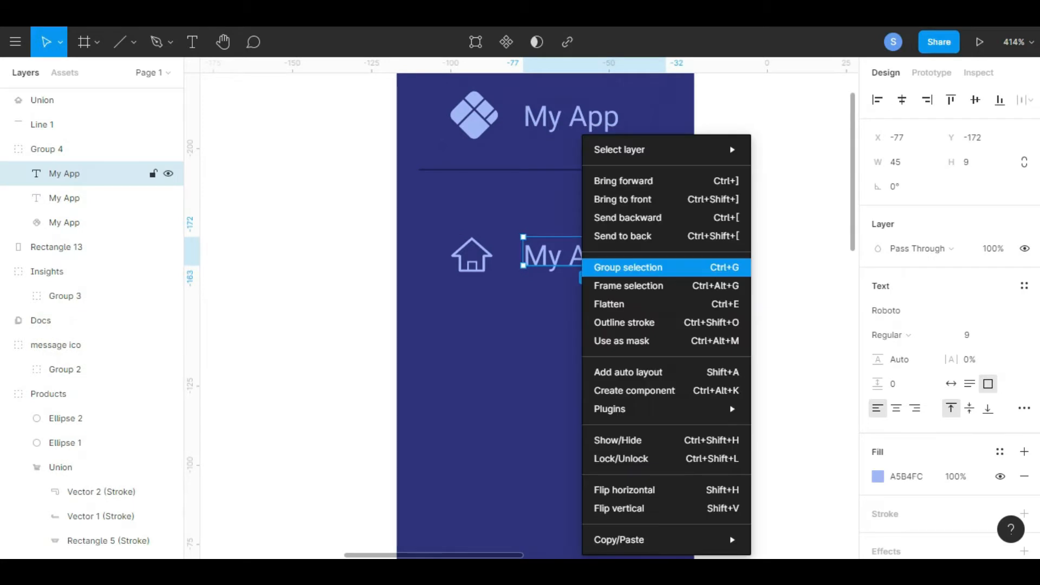
key(Escape)
right_click(609, 256)
click(640, 286)
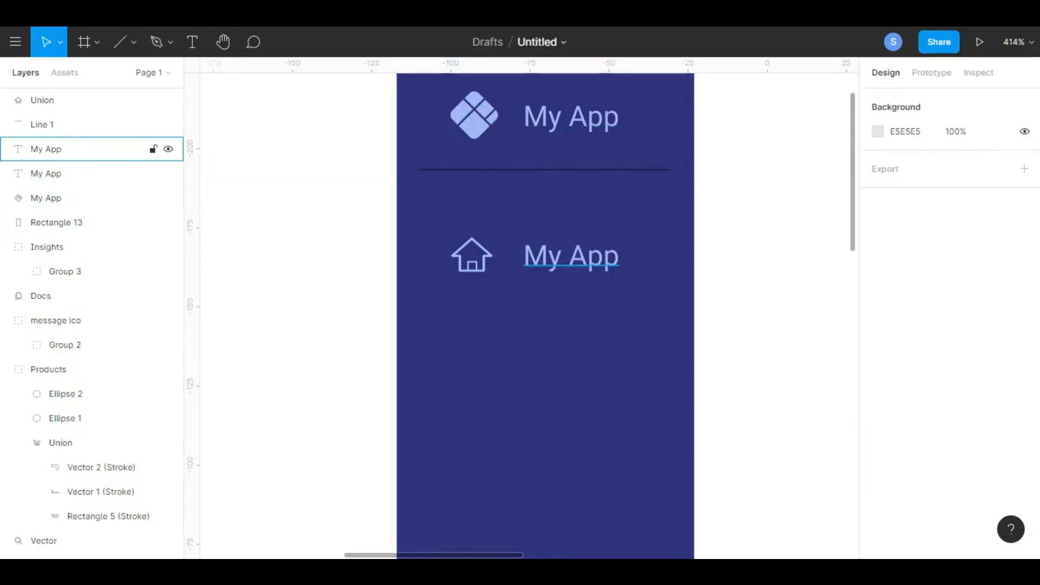
click(571, 257)
drag(571, 257, 562, 257)
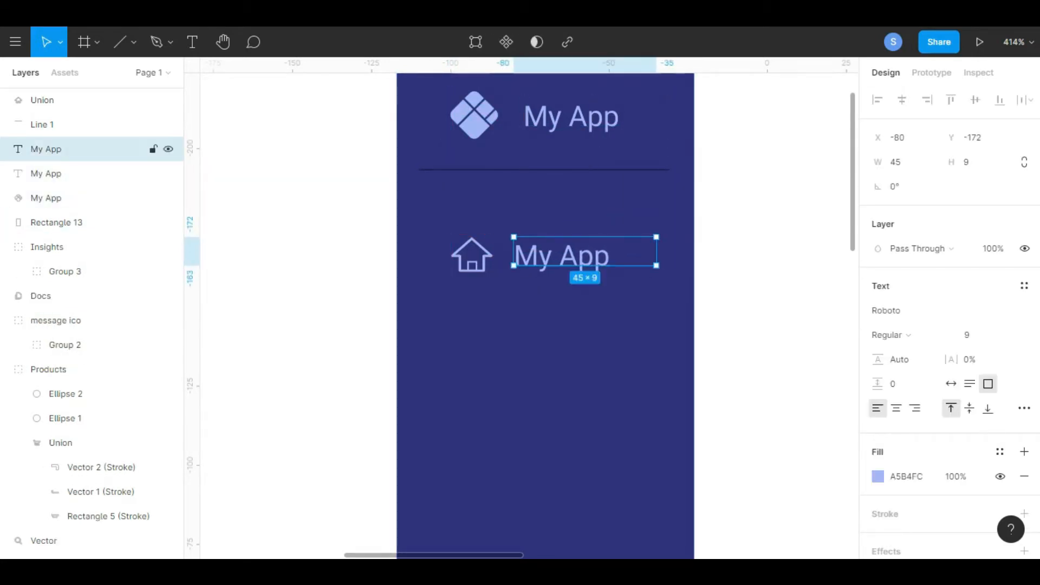
Step: Change the copied My App text beside the home icon to Dashboard at font size 7
double_click(561, 256)
key(ctrl+shift+comma)
key(ctrl+shift+comma)
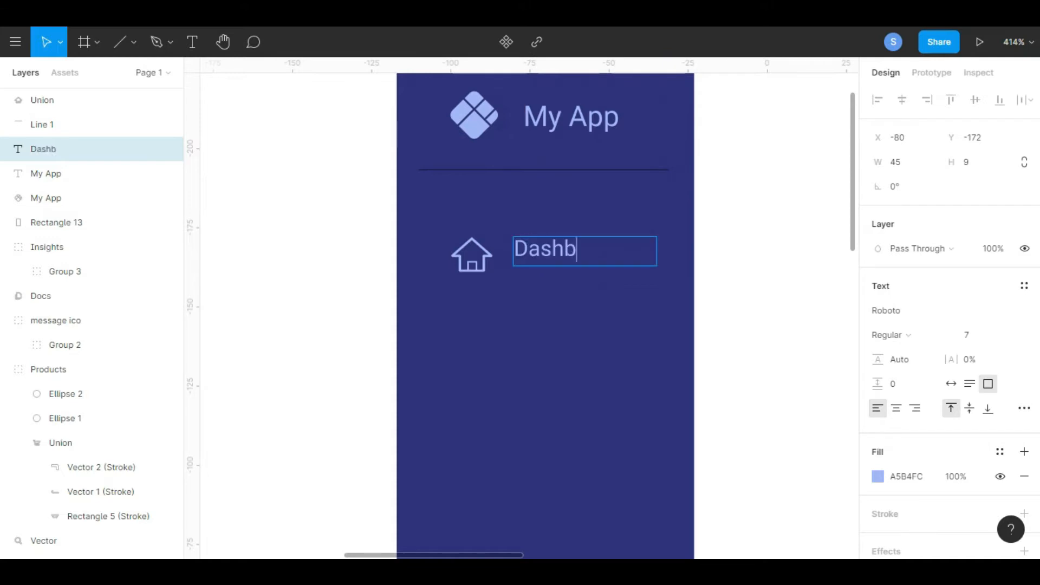
key(Escape)
Step: Move the Dashboard label down to Y -169 so it lines up with the home icon
scroll(589, 297, up, 3)
drag(558, 222, 558, 244)
scroll(559, 244, down, 6)
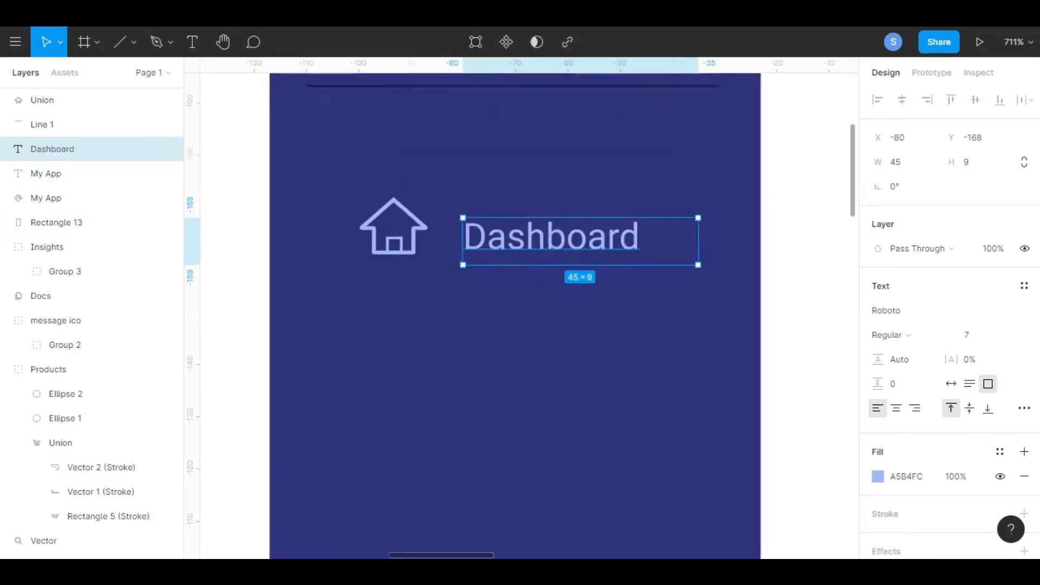
key(Escape)
scroll(527, 226, up, 5)
click(558, 266)
key(Up)
key(Up)
key(Down)
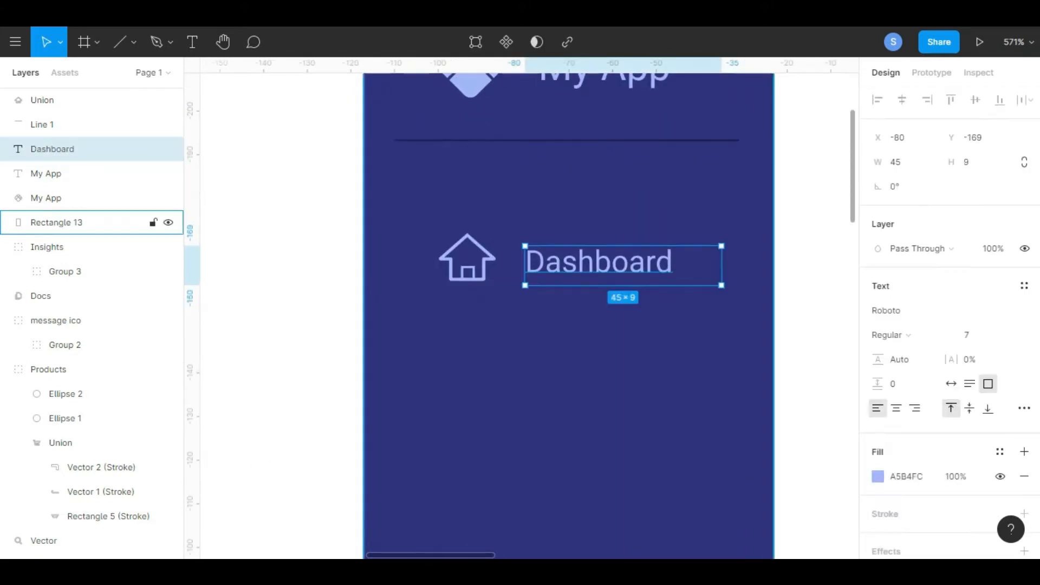
Step: Scale the home icon down to 10.63 × 8.95 at X -98.56, Y -170.95
click(502, 271)
scroll(481, 263, up, 2)
click(483, 265)
drag(501, 288, 493, 281)
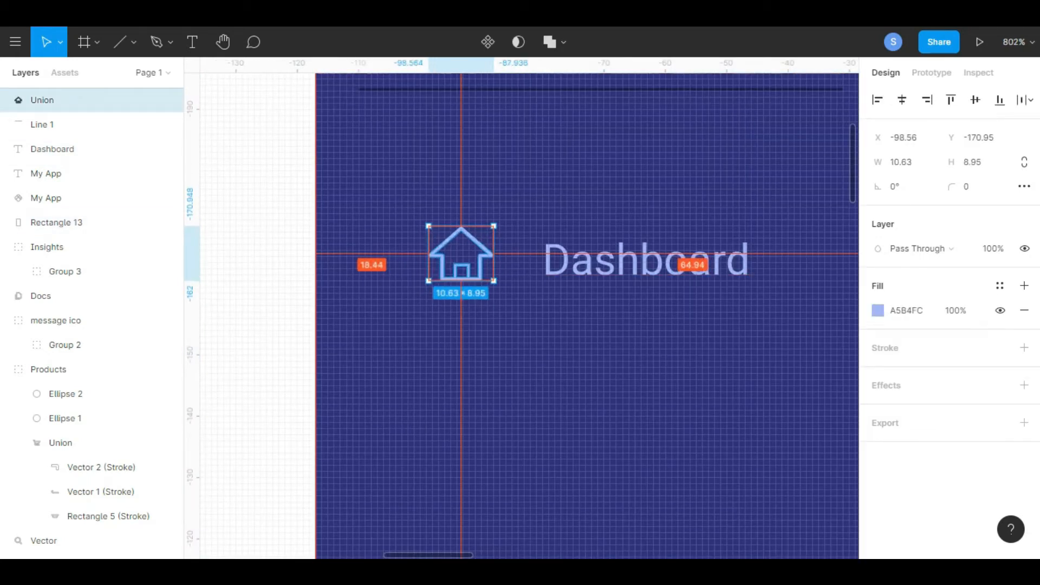
click(501, 306)
scroll(501, 306, down, 6)
Step: Move the Dashboard label left to X -83, closer to the home icon
click(574, 318)
scroll(560, 319, up, 4)
scroll(542, 244, down, 2)
scroll(542, 244, left, 1)
click(536, 181)
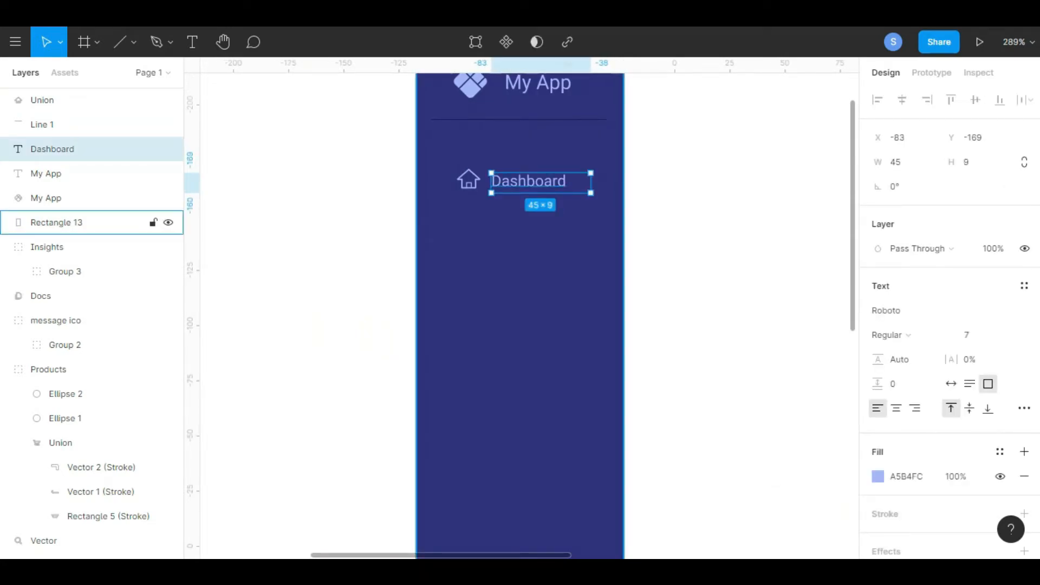
drag(531, 244, 551, 249)
key(ctrl+z)
click(691, 244)
Step: Move the My App header text slightly left and shift the logo icon left to X -102
scroll(530, 244, up, 1)
scroll(530, 244, up, 2)
drag(583, 158, 571, 159)
click(488, 157)
key(Left)
key(Left)
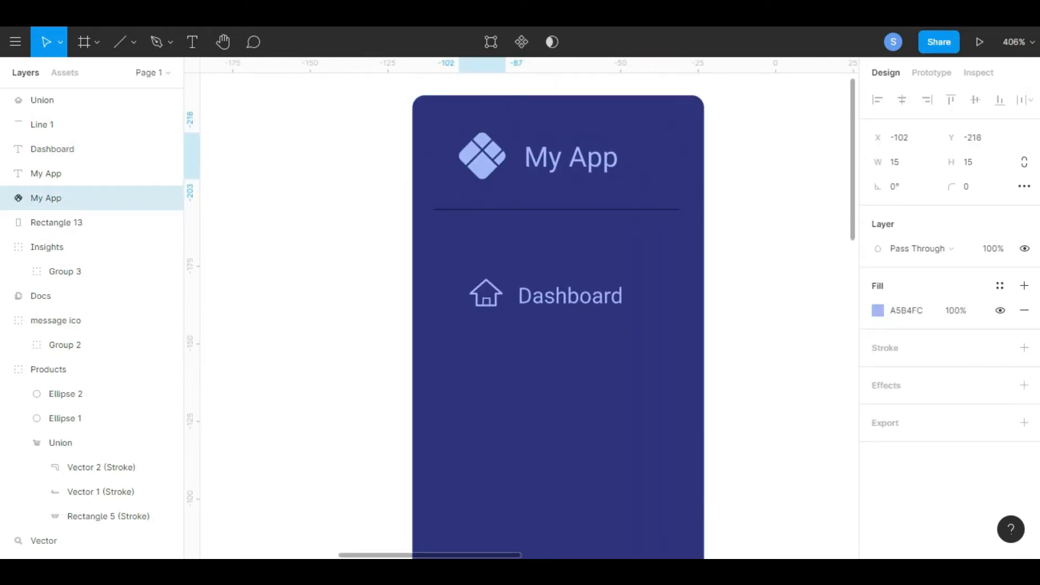
Step: Align the My App header text with the Dashboard label's left edge at X -83
click(81, 173)
shift+click(81, 149)
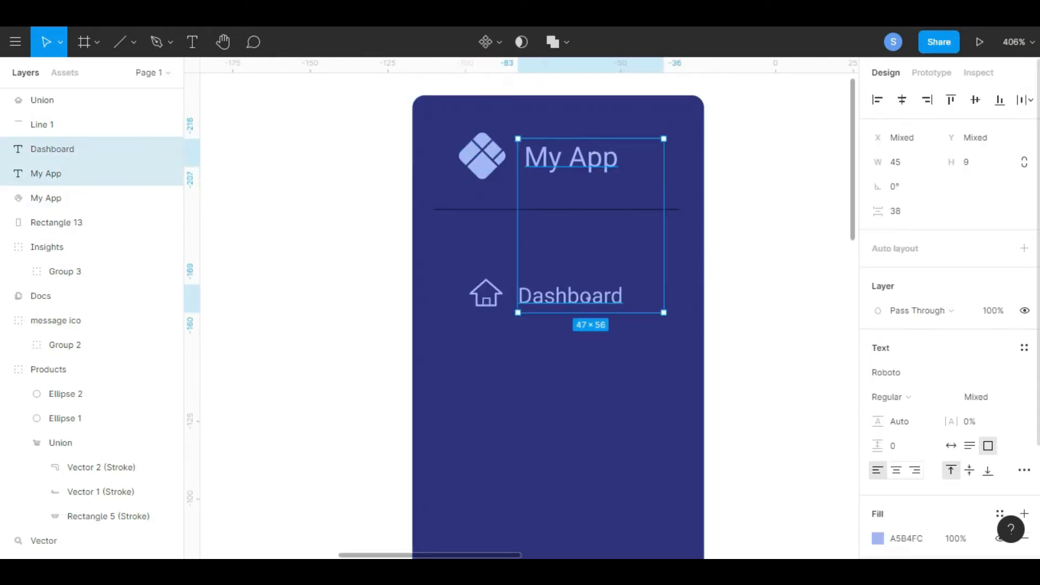
click(830, 359)
click(572, 158)
key(Left)
key(Left)
click(769, 314)
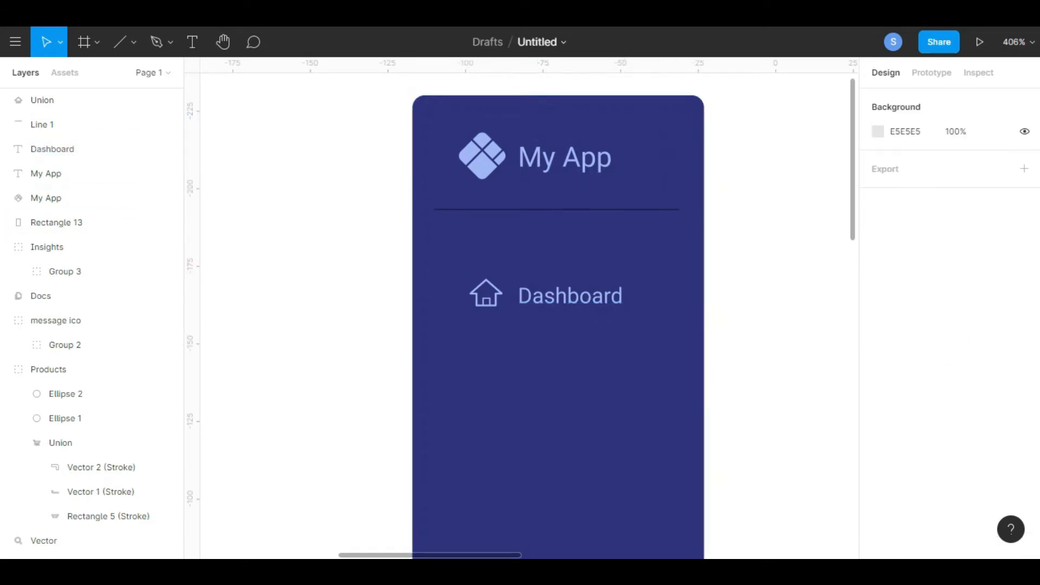
Step: Change the header text beside the logo to The App
scroll(578, 339, down, 5)
scroll(580, 298, up, 6)
double_click(555, 210)
text(A)
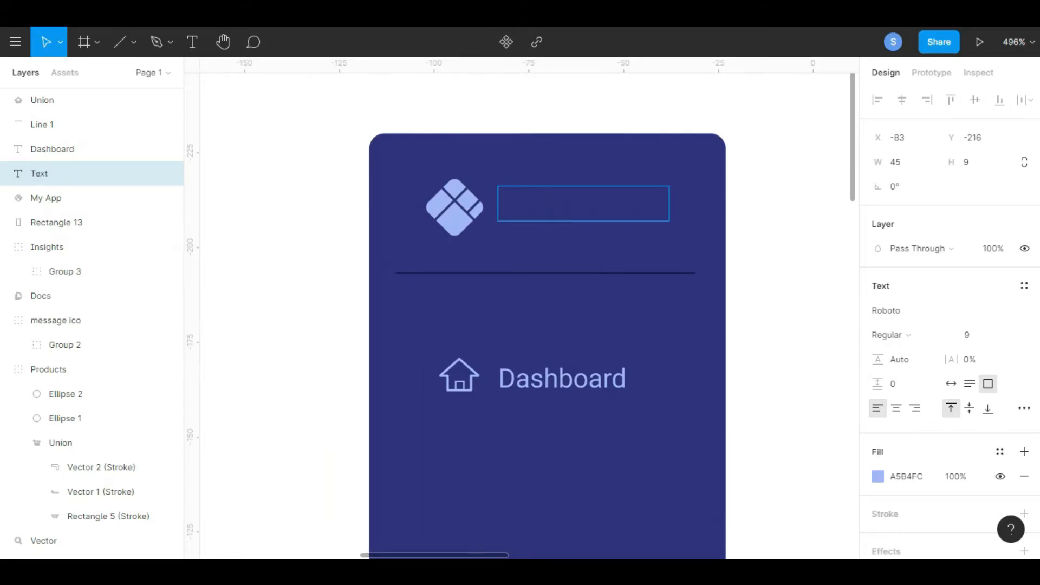
click(751, 271)
click(751, 271)
scroll(752, 271, down, 3)
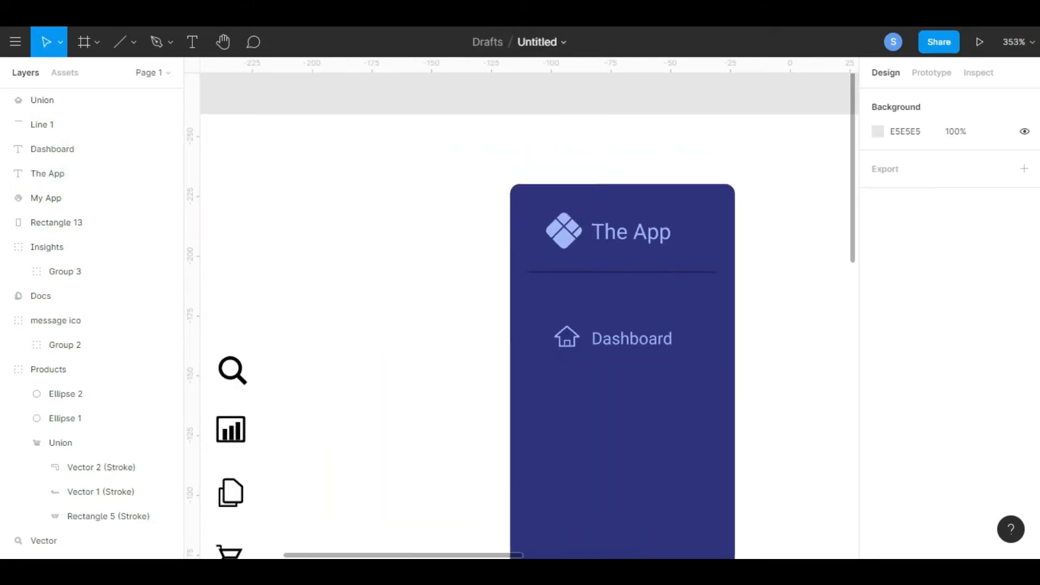
Step: Scale down the logo icon beside The App header text
scroll(574, 271, up, 6)
click(552, 208)
drag(607, 237, 593, 223)
click(612, 252)
scroll(612, 252, down, 4)
click(437, 266)
scroll(412, 254, down, 5)
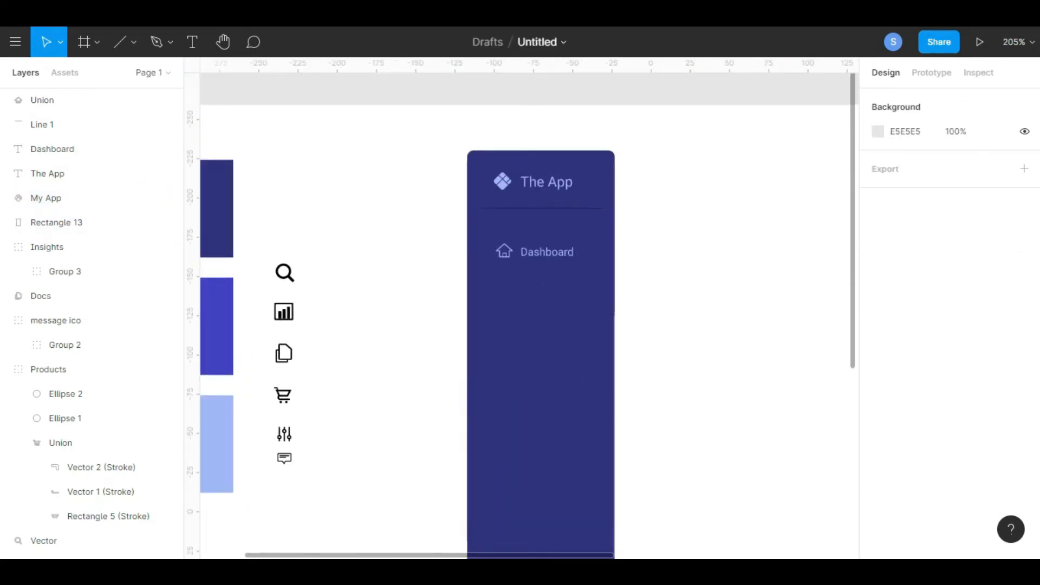
Step: Raise the magnifying glass icon's layer above the sidebar rectangle and place the icon below the home icon at X -97, Y -143
scroll(601, 293, left, 1)
scroll(609, 295, down, 2)
scroll(556, 403, up, 2)
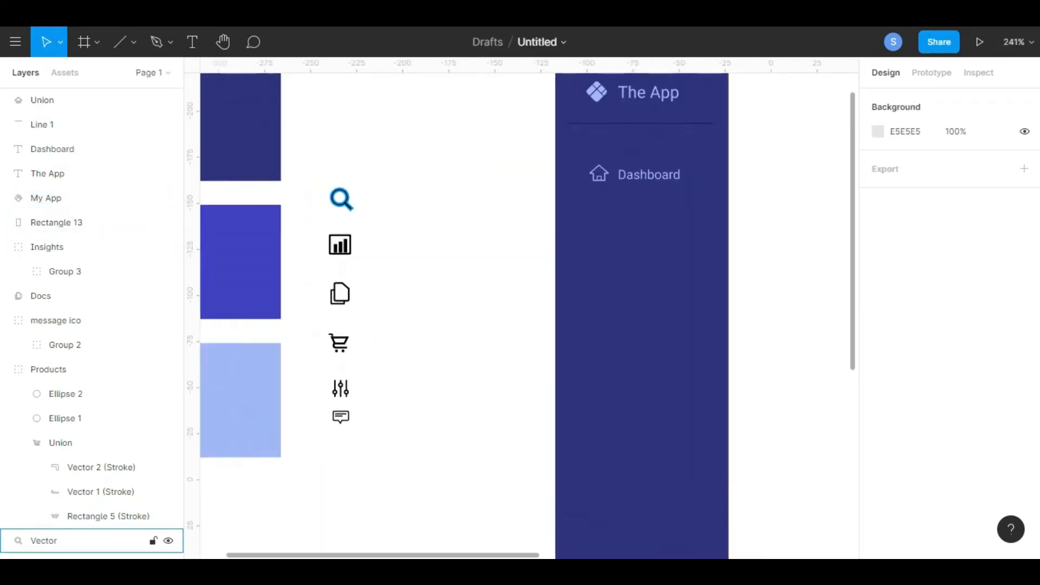
drag(342, 199, 488, 223)
scroll(81, 332, down, 2)
drag(65, 427, 65, 93)
drag(489, 223, 614, 233)
scroll(601, 229, up, 3)
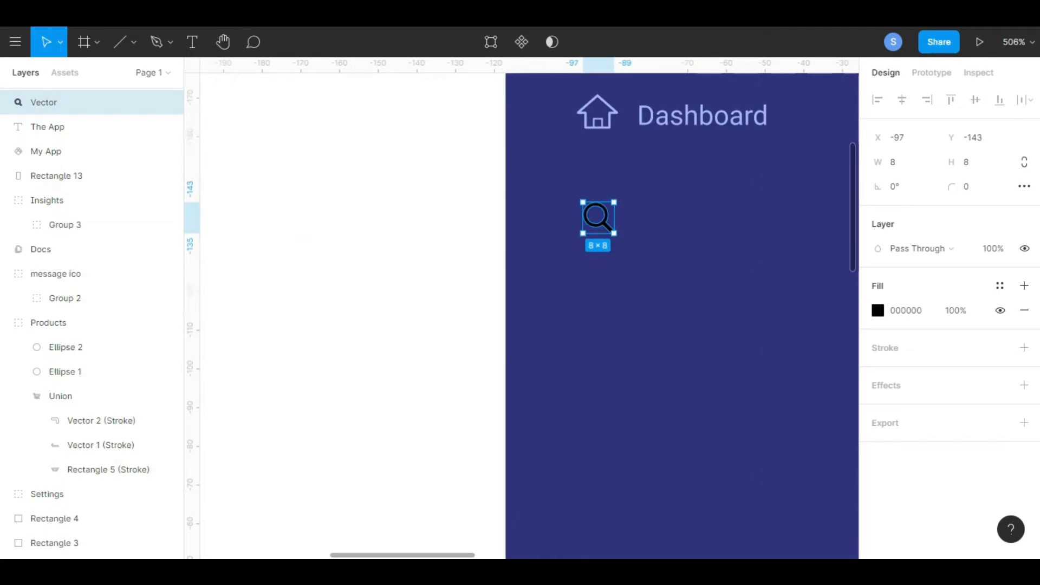
Step: Set the magnifying glass icon's fill to the light blue document colour A5B4FC
click(877, 311)
click(713, 488)
click(844, 163)
Step: Adjust the magnifying glass icon's size and position so it is centred below the home icon
scroll(684, 214, up, 3)
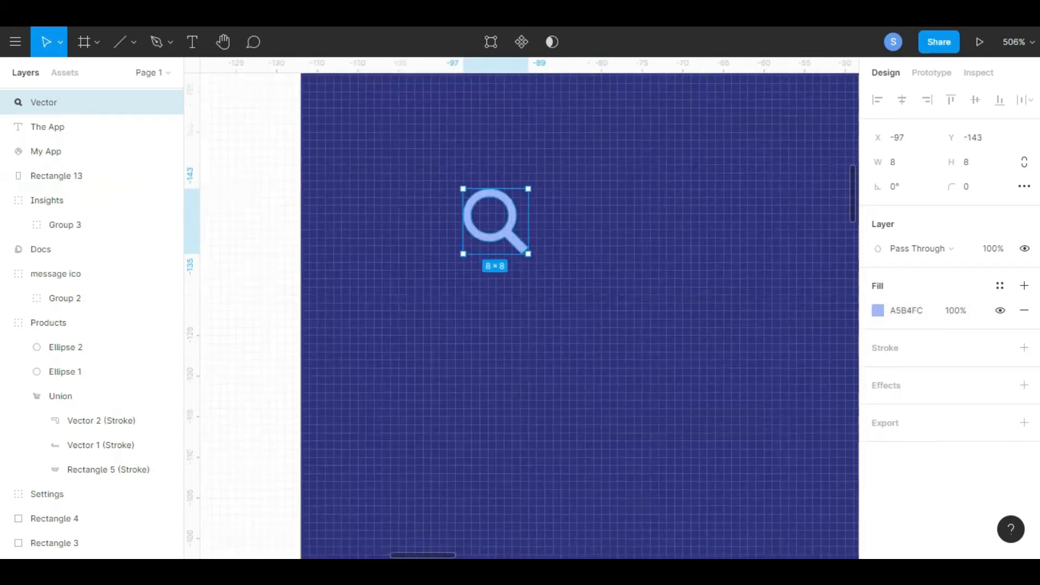
scroll(585, 276, down, 5)
scroll(578, 268, up, 3)
drag(537, 258, 570, 285)
scroll(550, 269, up, 3)
click(642, 255)
scroll(642, 255, down, 4)
scroll(640, 244, up, 5)
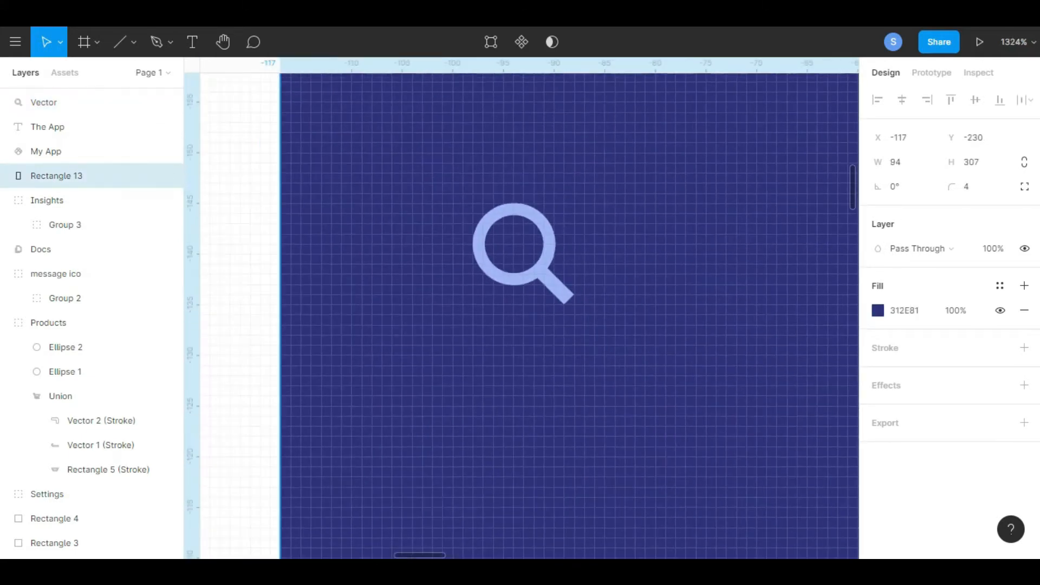
scroll(641, 243, up, 3)
click(517, 422)
drag(538, 442, 546, 383)
key(alt)
click(584, 426)
scroll(583, 426, down, 5)
alt+drag(606, 307, 605, 376)
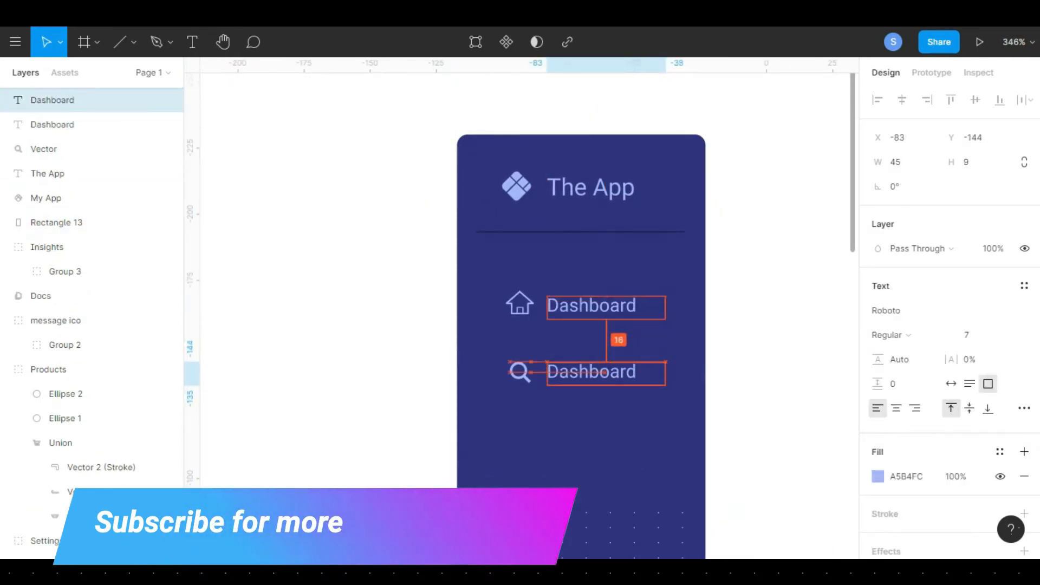
key(ctrl+z)
Step: Duplicate the Dashboard label down beside the magnifying glass icon at X -83, Y -144 and change the copy to Search
scroll(605, 307, up, 3)
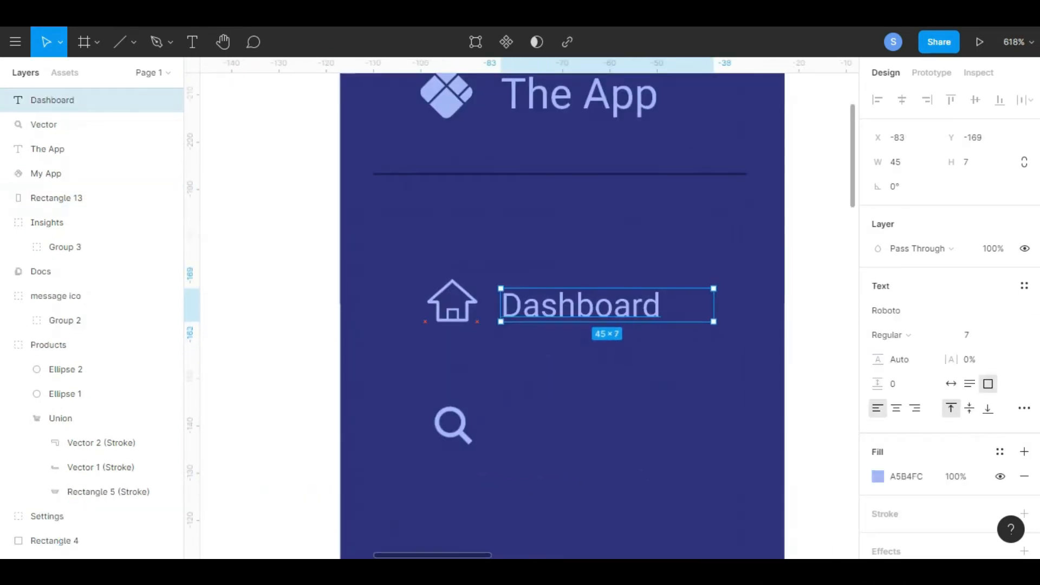
alt+drag(605, 306, 605, 425)
key(Return)
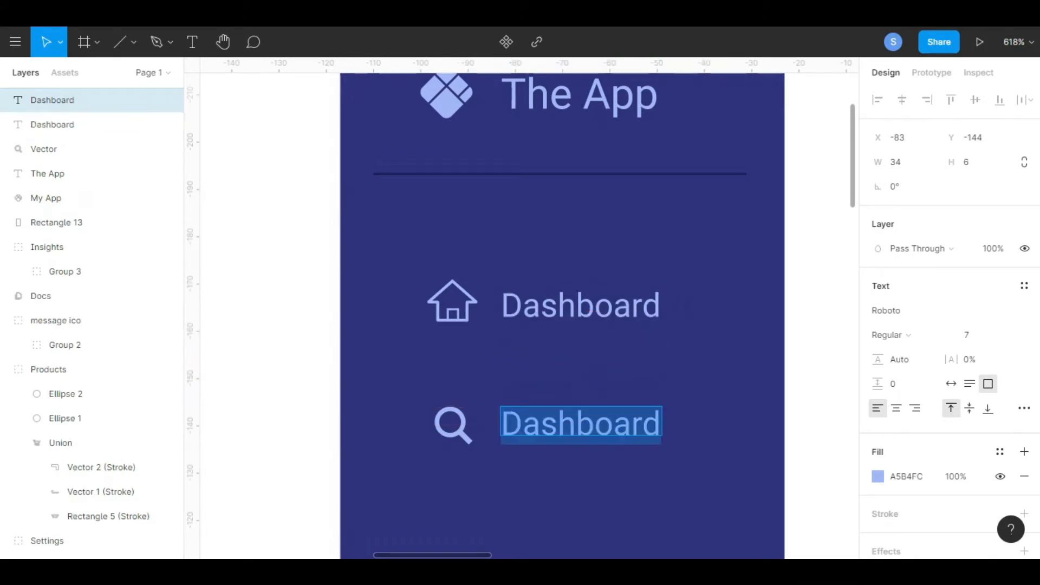
text(Search)
key(Escape)
scroll(327, 246, down, 4)
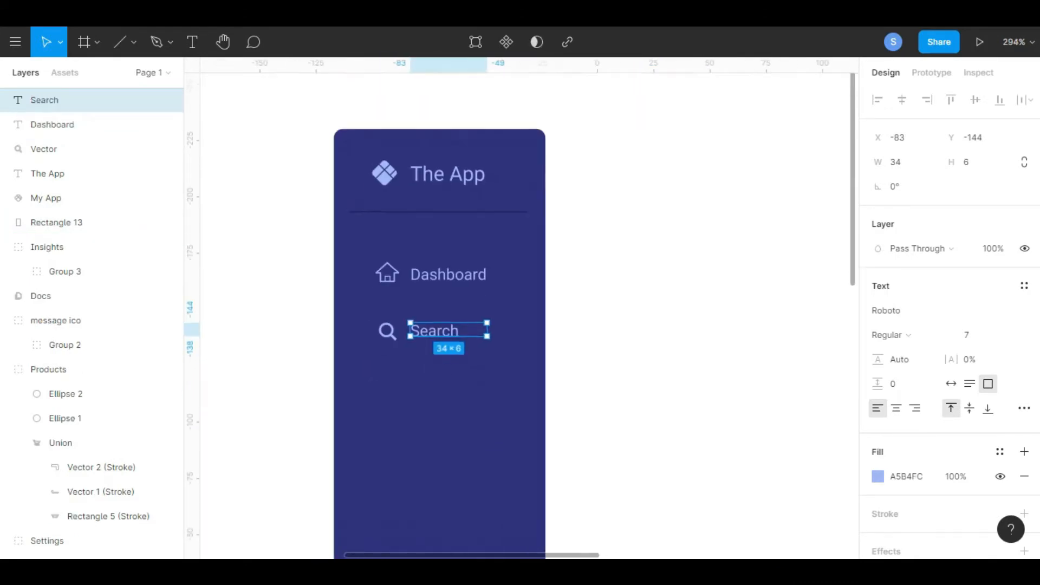
Step: Duplicate the Search label down to X -83, Y -119, matching the spacing between the labels above
click(326, 245)
drag(469, 342, 530, 333)
scroll(574, 272, up, 2)
click(531, 260)
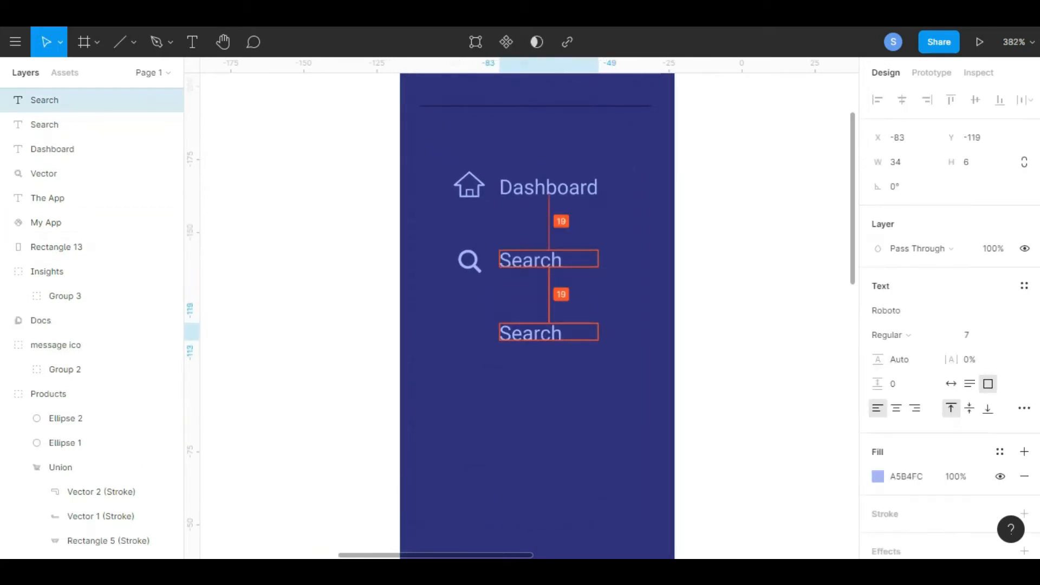
key(Escape)
Step: Raise the Insights bar-chart icon to the top of the layer order and place it beside the third label at X -99, Y -119
scroll(554, 258, down, 3)
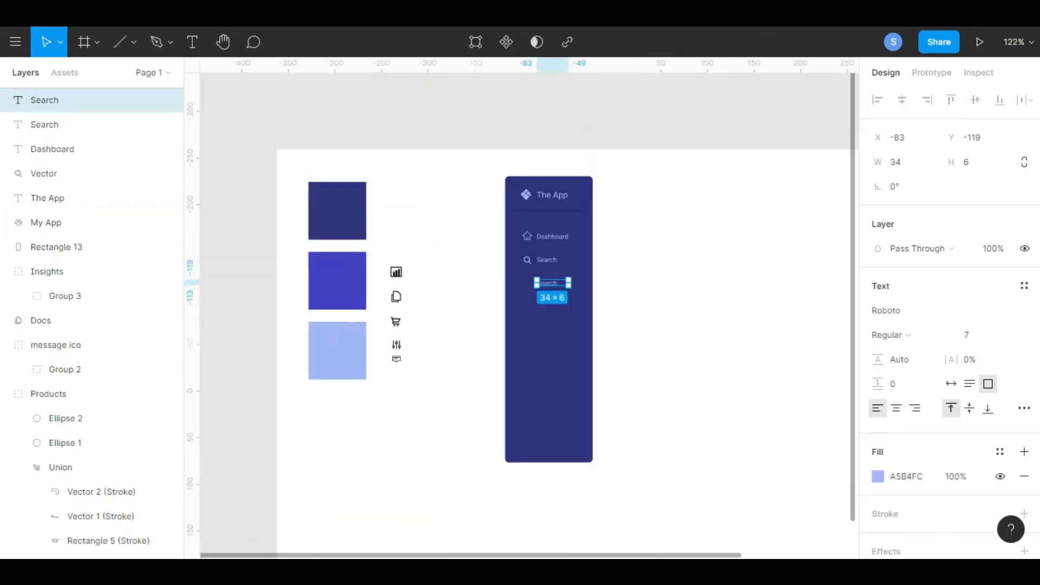
click(477, 289)
scroll(476, 288, up, 2)
click(308, 250)
drag(48, 272, 47, 91)
drag(308, 250, 583, 277)
scroll(583, 278, up, 5)
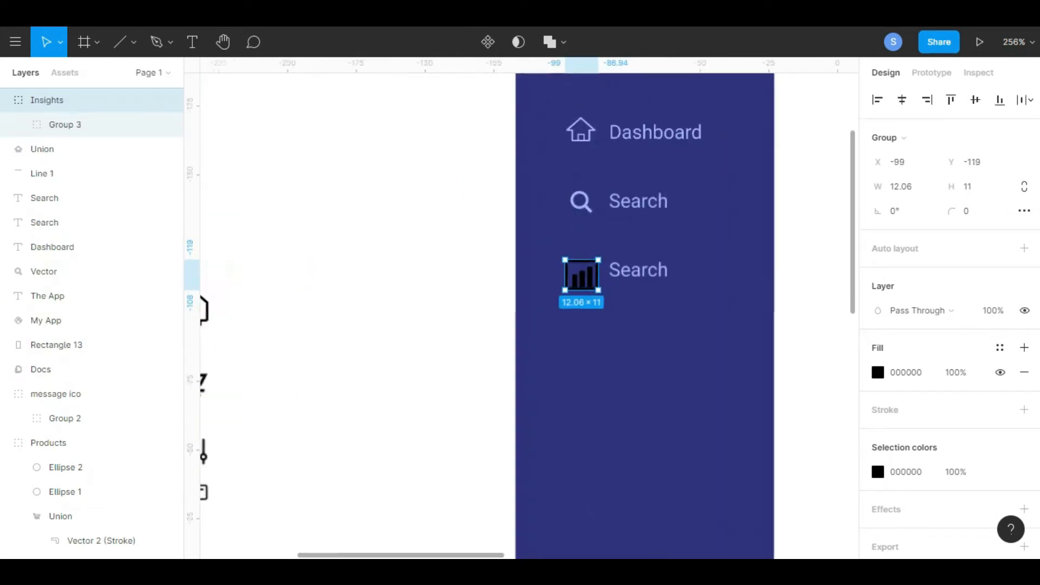
Step: Set the bar-chart icon's fill to the light blue document colour A5B4FC
scroll(583, 277, right, 1)
click(877, 373)
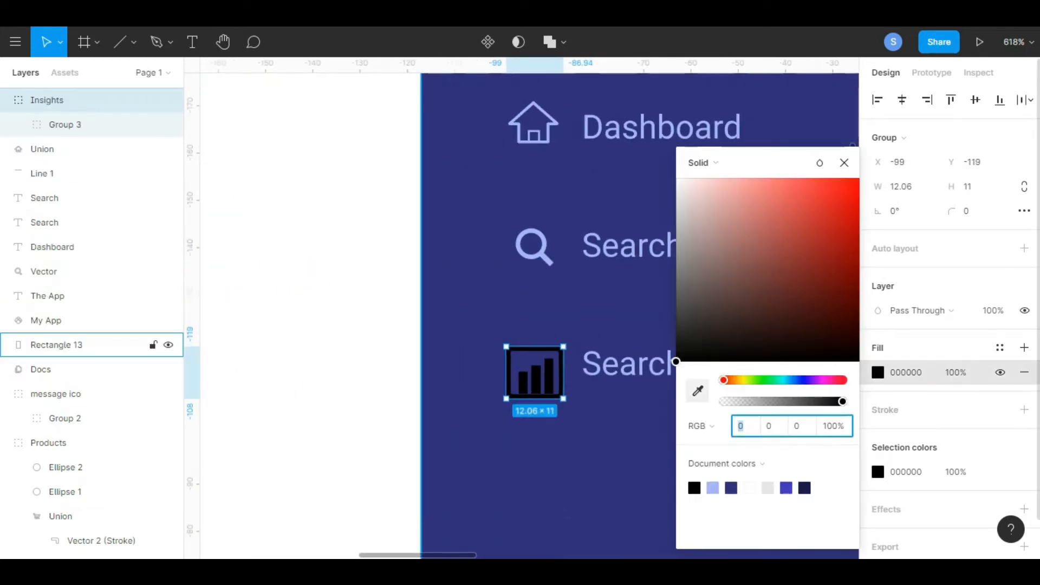
click(713, 488)
click(844, 163)
Step: Scale the bar-chart icon down to about 7.67 × 7 and nudge it up level with its label
scroll(605, 334, up, 3)
drag(538, 352, 531, 413)
key(Up)
key(Up)
scroll(517, 401, up, 7)
click(591, 418)
scroll(596, 419, down, 10)
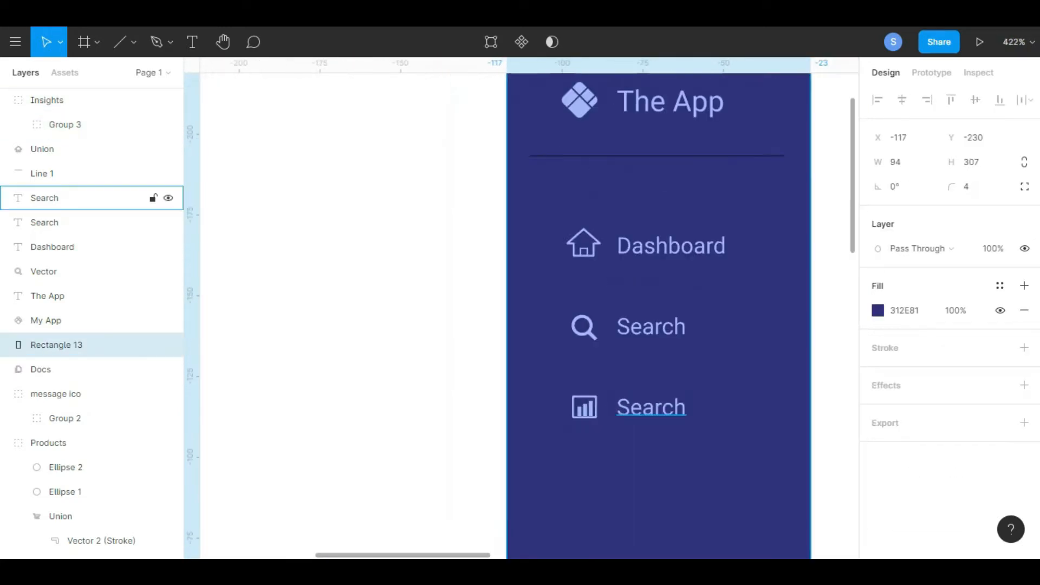
Step: Change the third menu label, beside the bar-chart icon, to Insights
double_click(645, 411)
text(Insight)
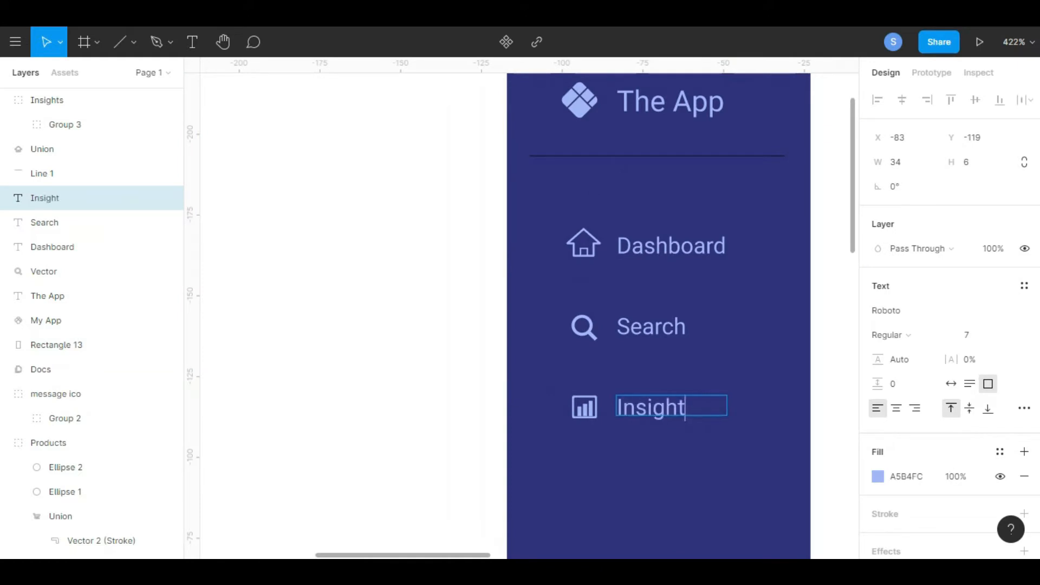
text(s)
key(Escape)
key(Escape)
Step: Delete the two taller bars inside the bar-chart icon
scroll(295, 228, down, 4)
scroll(464, 341, up, 6)
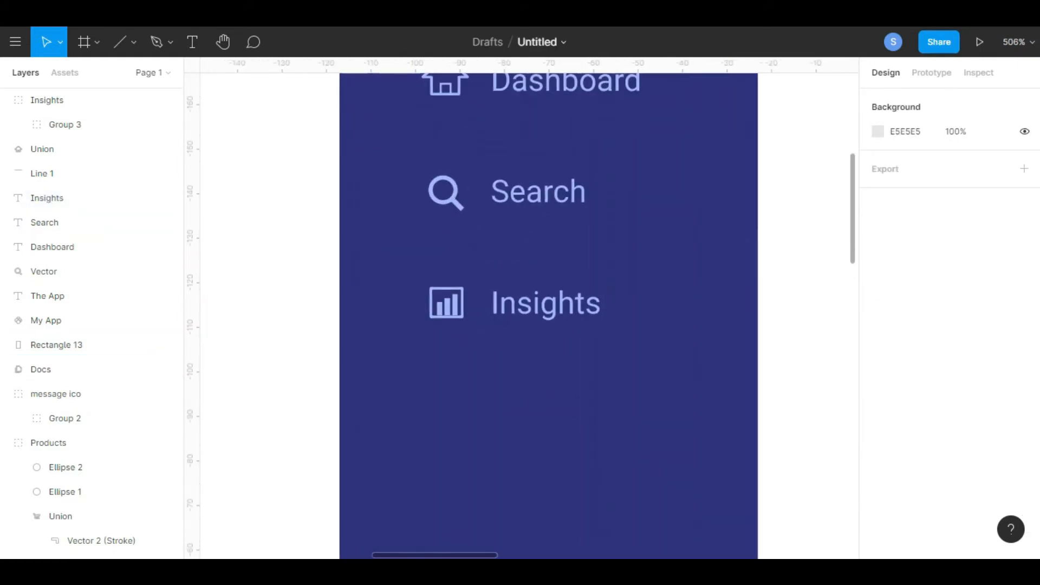
scroll(504, 337, up, 4)
click(410, 274)
scroll(410, 274, up, 9)
double_click(415, 274)
double_click(415, 274)
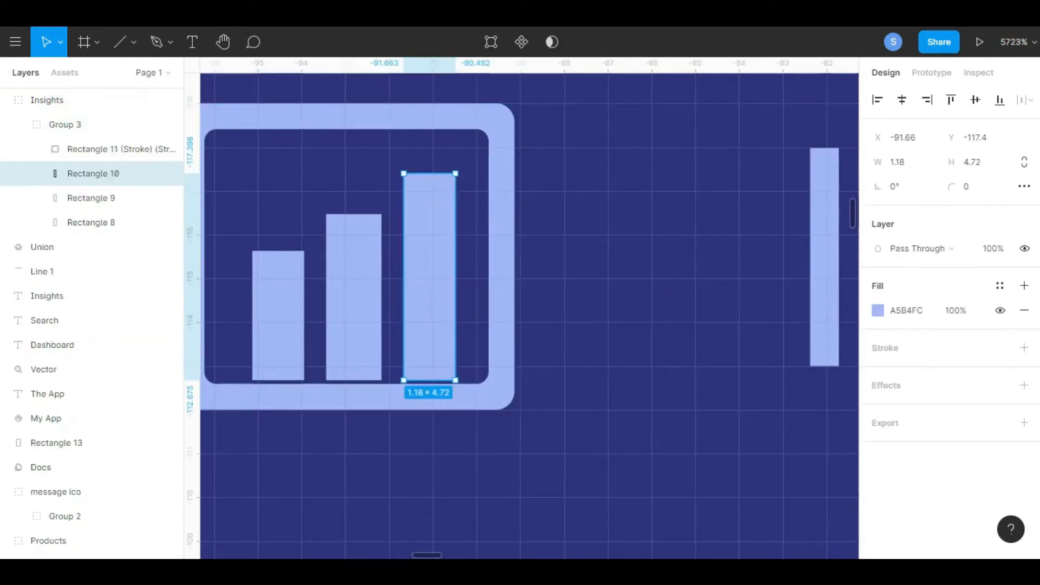
shift+click(91, 198)
key(Delete)
Step: Resize the remaining bar to 1 × 3 and duplicate it into two evenly spaced bars with heights of 4 and 5
double_click(278, 316)
double_click(278, 316)
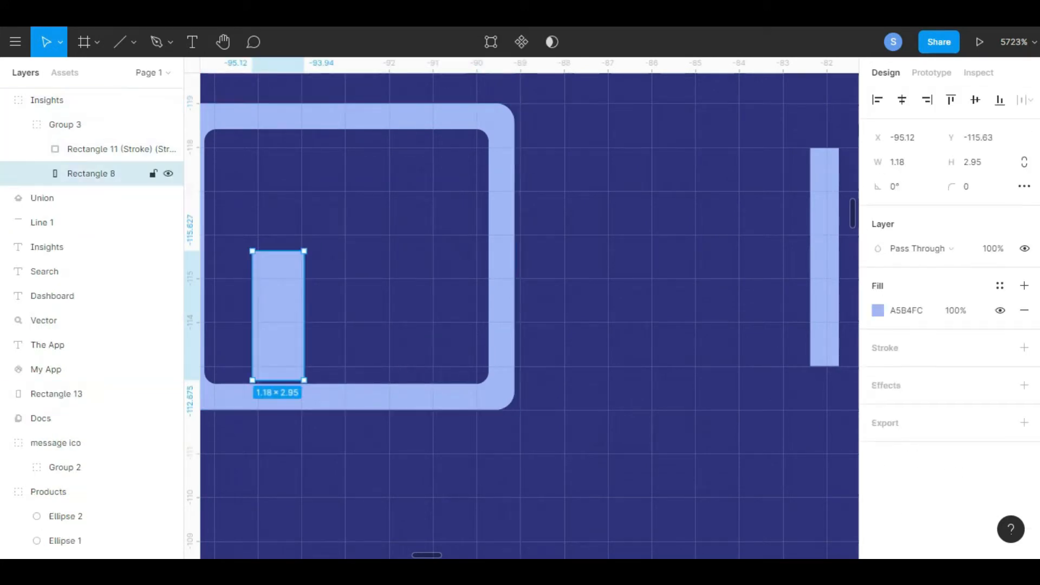
drag(278, 316, 454, 344)
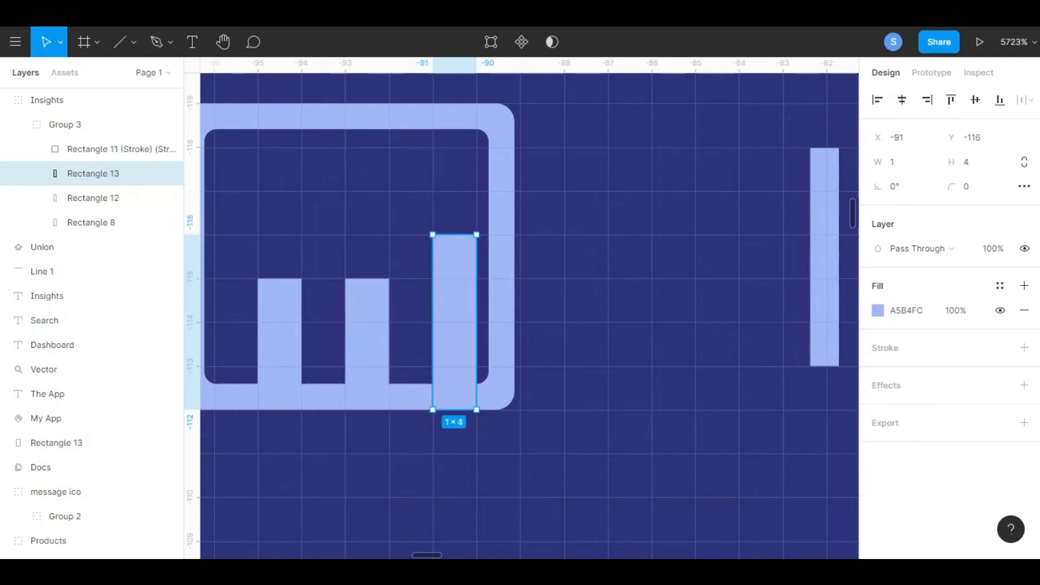
click(367, 339)
click(563, 257)
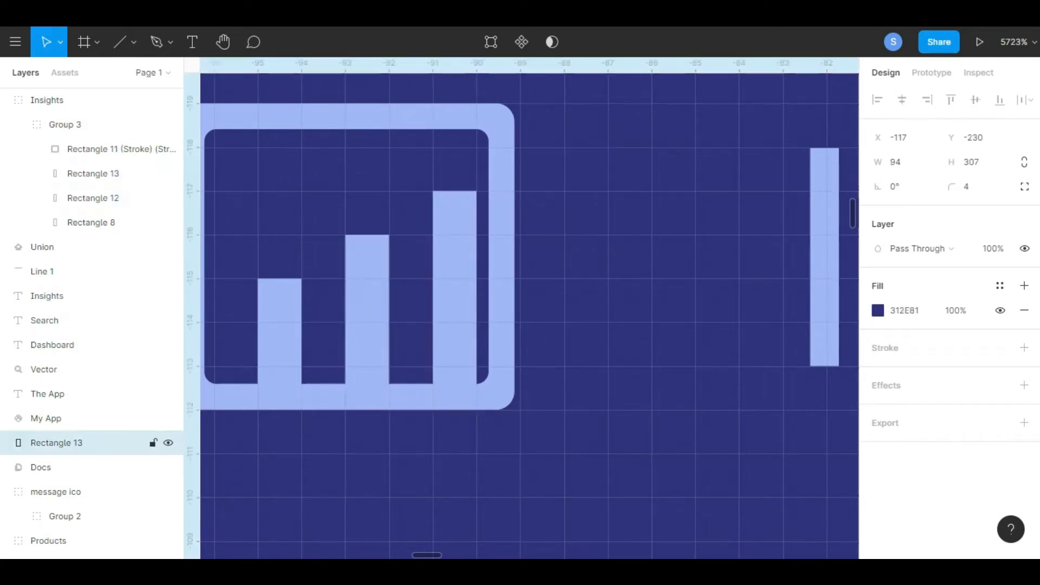
Step: Shift all three chart bars left by 1 inside the icon's frame
double_click(455, 320)
double_click(455, 319)
shift+click(368, 325)
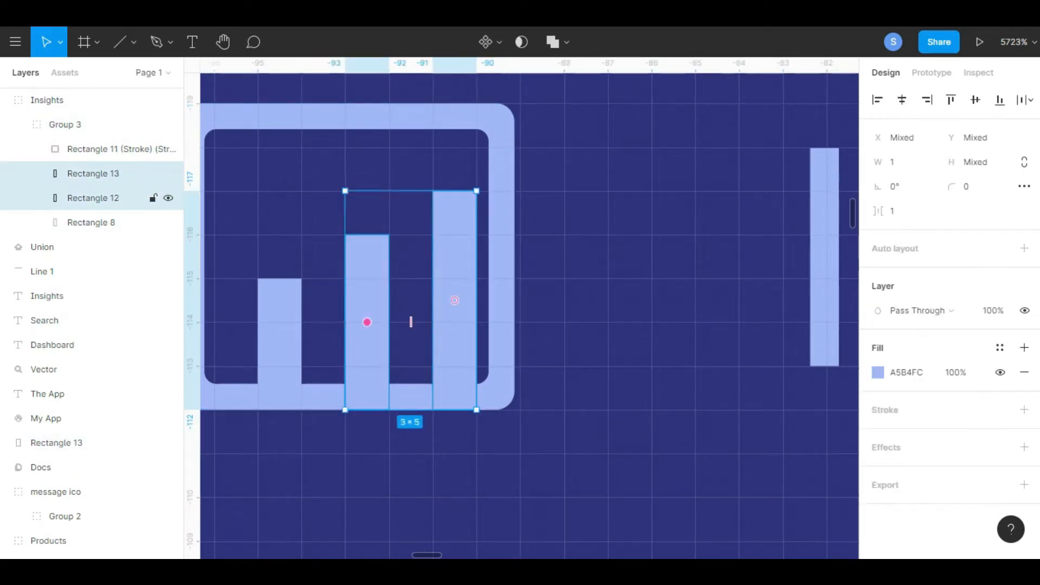
shift+click(279, 333)
key(Left)
Step: Resize the bar-chart icon's outer frame to 7 × 7 around the three bars
click(120, 149)
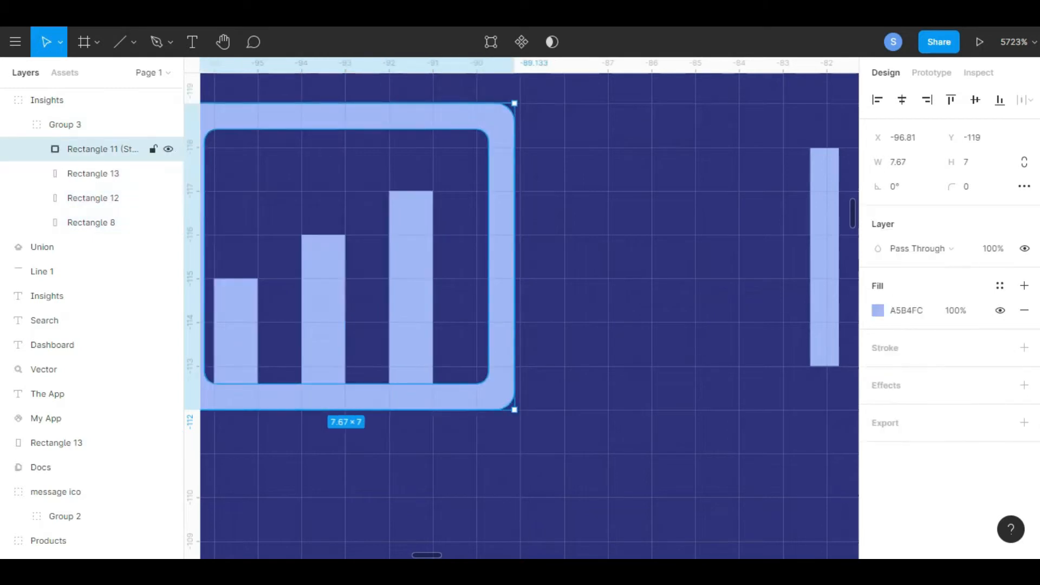
drag(515, 257, 476, 257)
click(538, 311)
scroll(538, 311, down, 5)
scroll(487, 324, up, 5)
scroll(488, 324, left, 1)
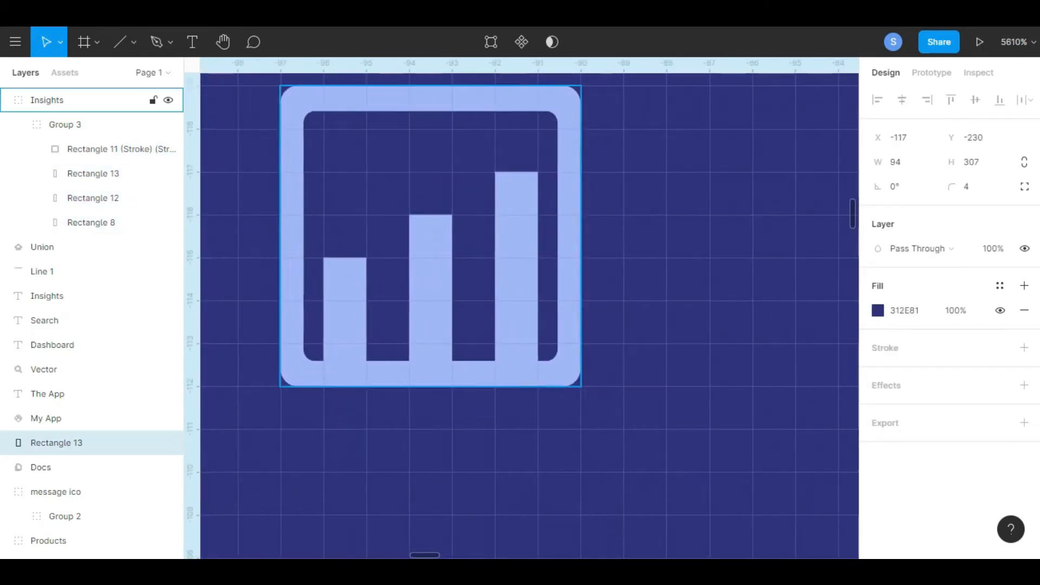
Step: Widen the Insights icon group to 9 × 7 with its left edge at X -98
click(76, 101)
drag(280, 86, 237, 86)
scroll(256, 247, down, 5)
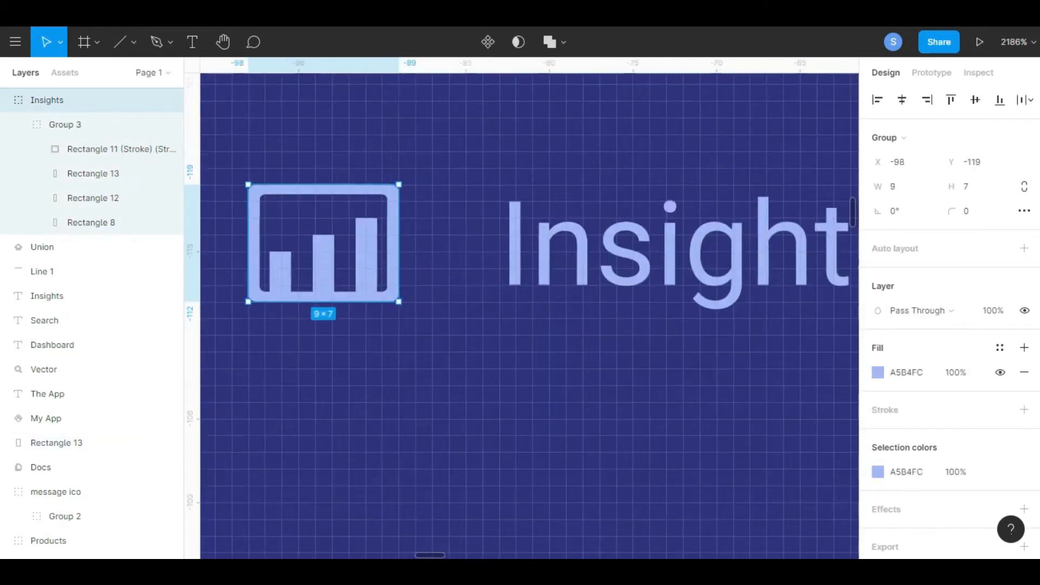
Step: Regroup the bar-chart icon and scale it to 11 × 8.56 at X -99, Y -119.78
right_click(358, 244)
click(411, 246)
scroll(396, 265, down, 5)
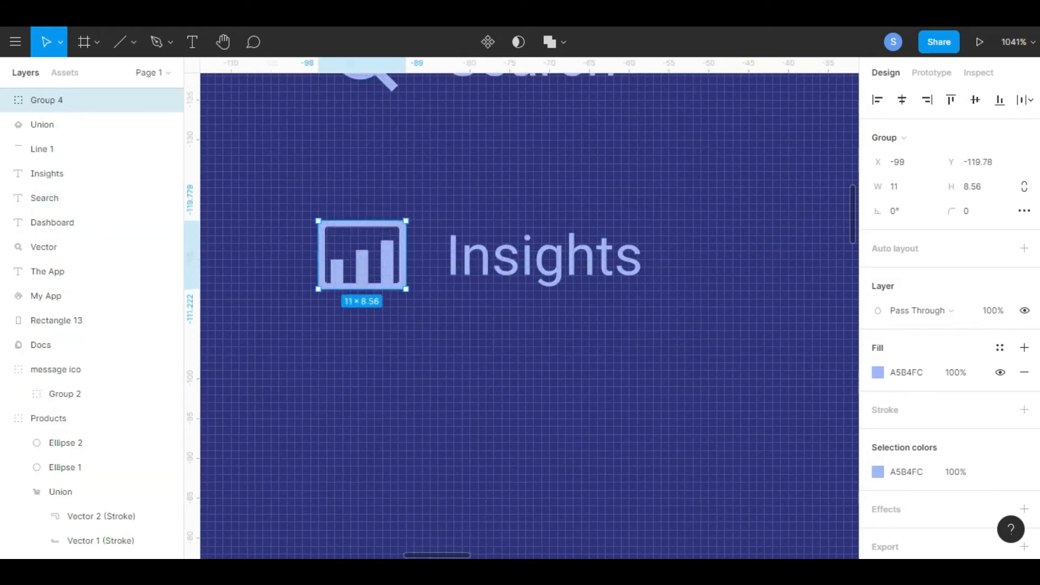
Step: Scale the bar-chart icon's inner group down to 7 × 5.44 at X -97, Y -118.22
click(422, 309)
scroll(422, 309, down, 5)
click(314, 311)
scroll(314, 311, down, 4)
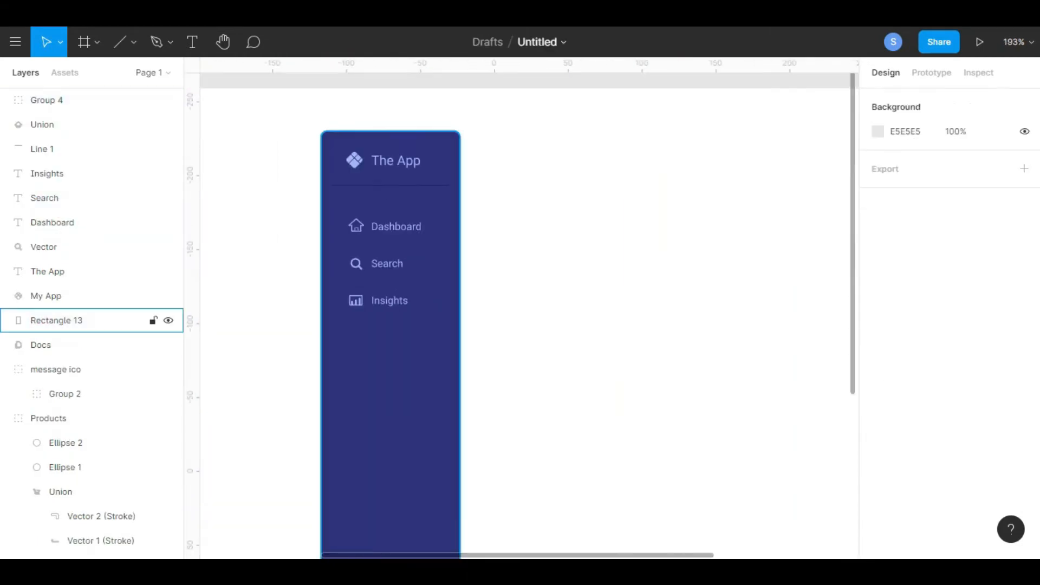
scroll(371, 292, up, 5)
scroll(336, 324, up, 5)
scroll(412, 303, left, 1)
double_click(440, 291)
scroll(440, 291, up, 3)
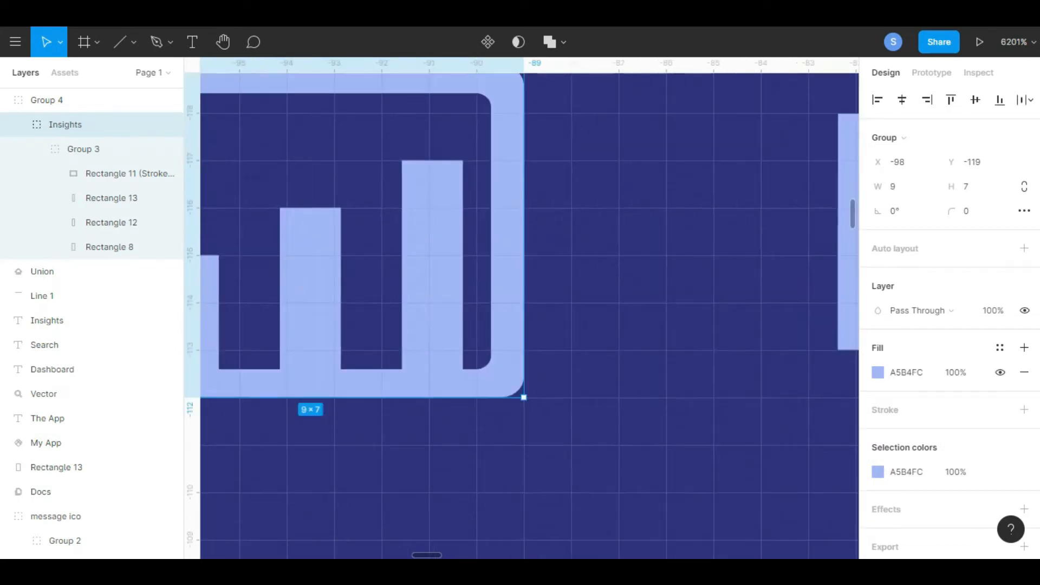
double_click(440, 291)
scroll(439, 291, left, 1)
scroll(483, 301, down, 5)
drag(509, 325, 497, 316)
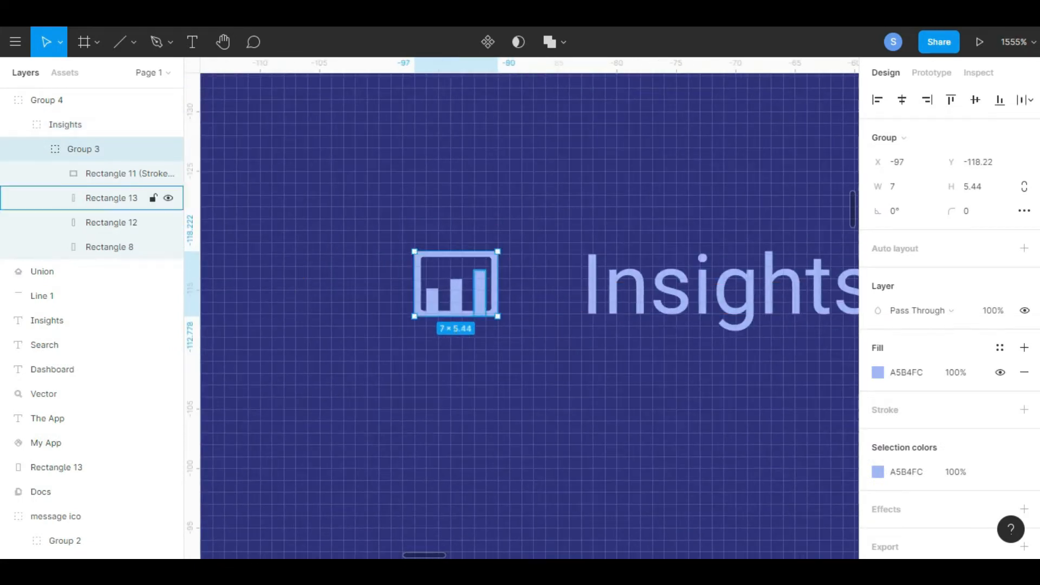
scroll(484, 297, down, 3)
key(Right)
Step: Bring the document icon to the front and place it on the sidebar below the Insights icon at X -98, Y -99
scroll(563, 246, down, 3)
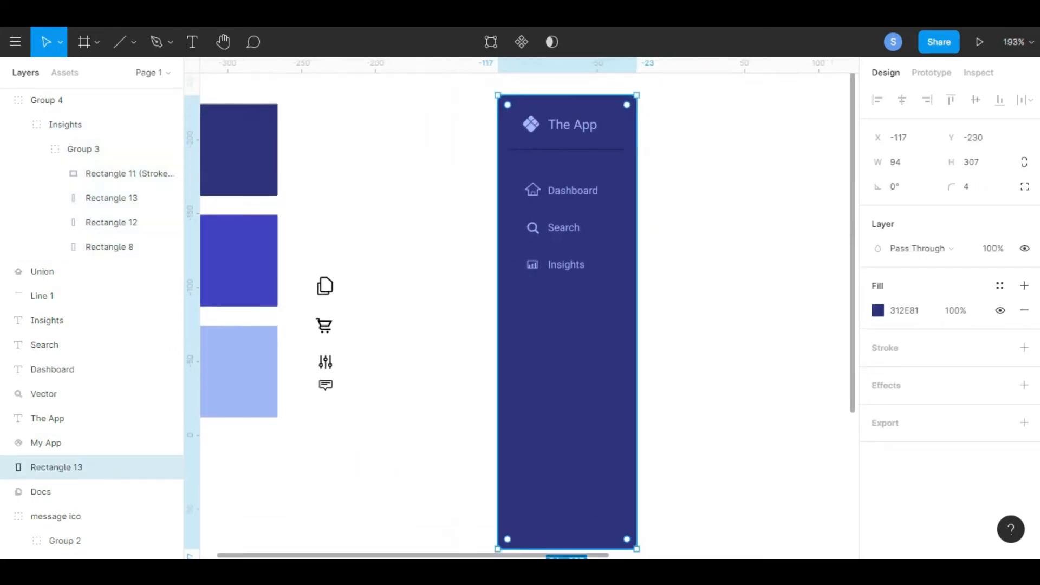
click(325, 283)
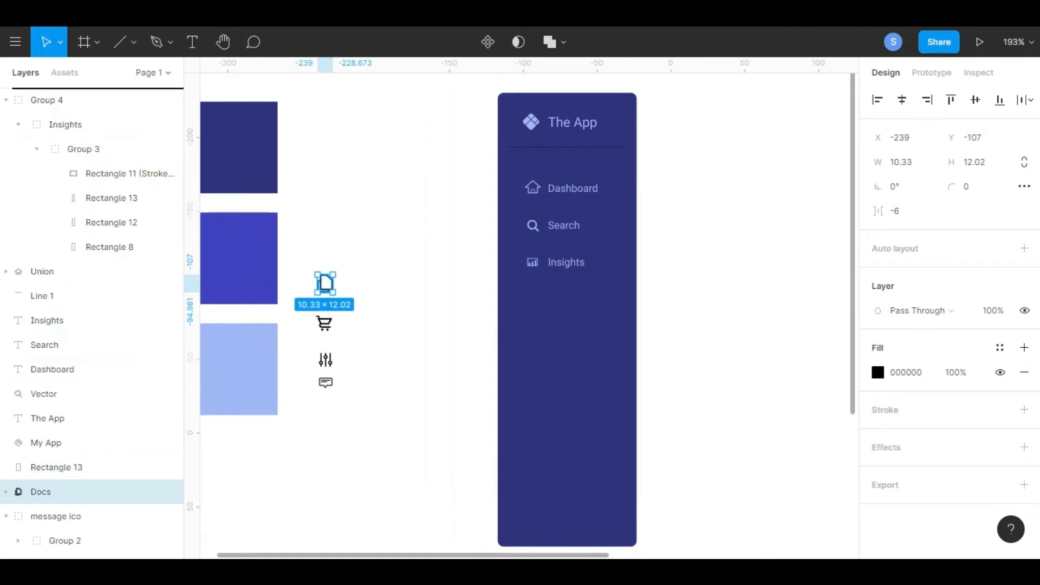
key(ctrl+shift+bracketright)
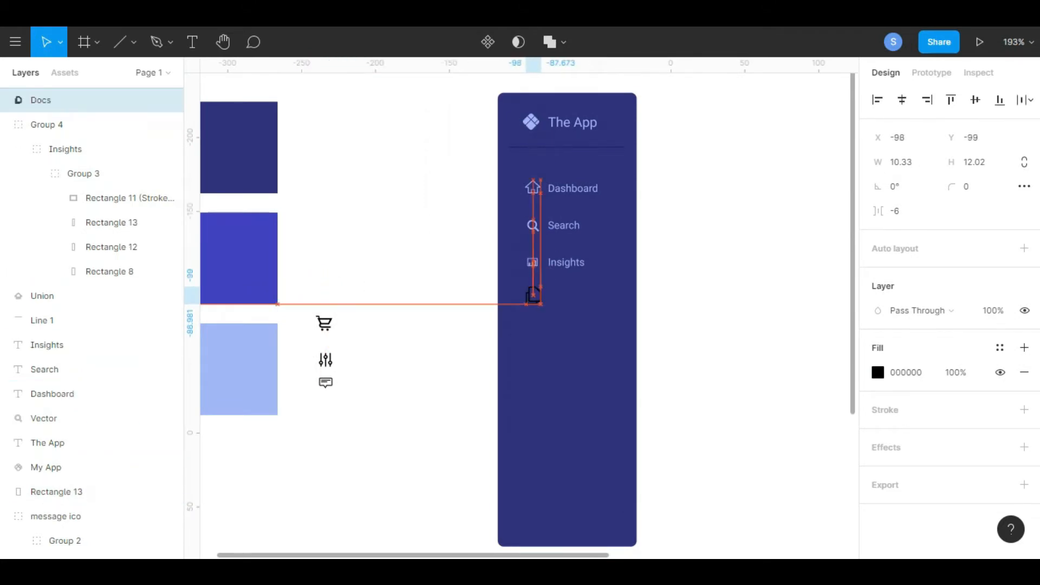
Step: Try to duplicate the Insights label beside the document icon and undo the attempts
scroll(528, 289, up, 4)
drag(612, 230, 613, 311)
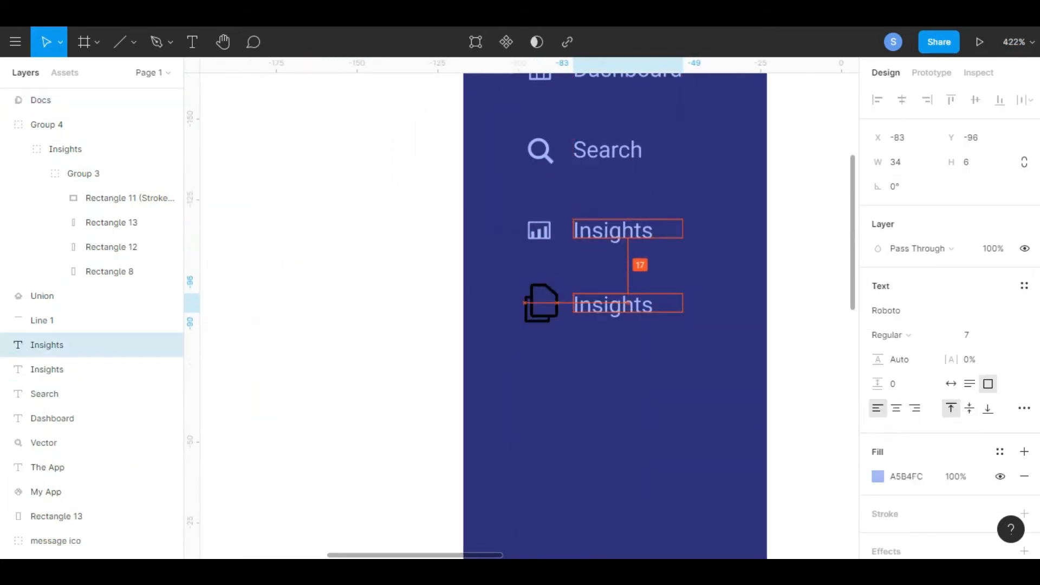
key(ctrl+z)
key(ctrl+z)
key(ctrl+z)
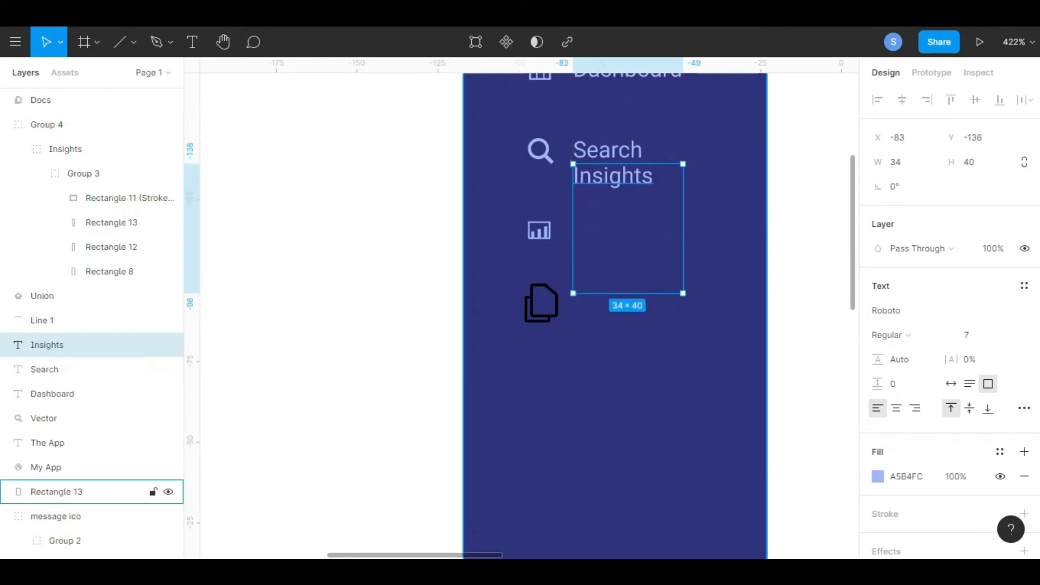
key(ctrl+shift+z)
key(ctrl+shift+z)
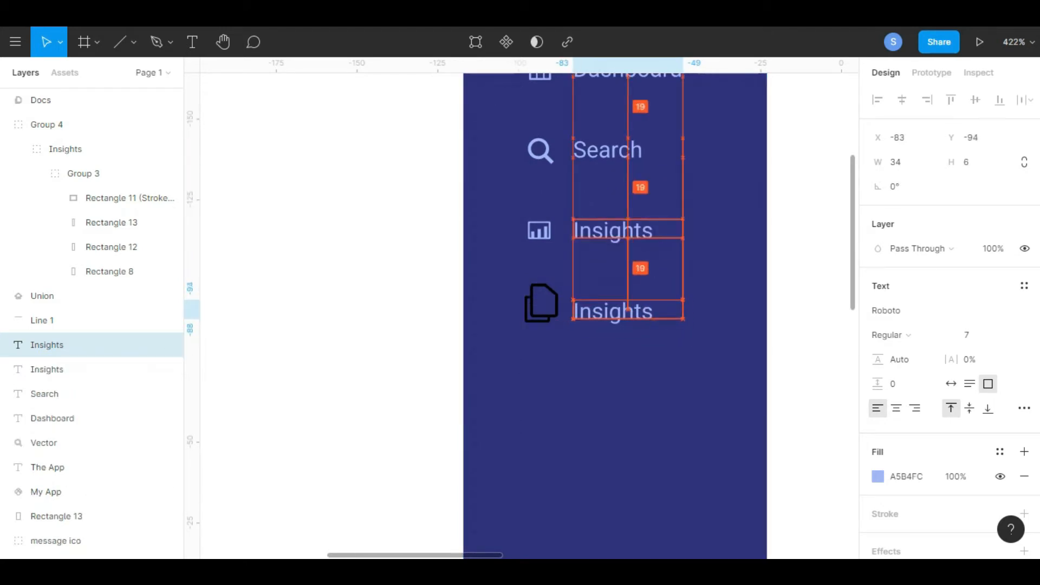
drag(613, 311, 613, 304)
key(ctrl+z)
Step: Duplicate the Insights label to X -83, Y -94 beside the document icon and change its text to "Docs"
drag(613, 230, 613, 315)
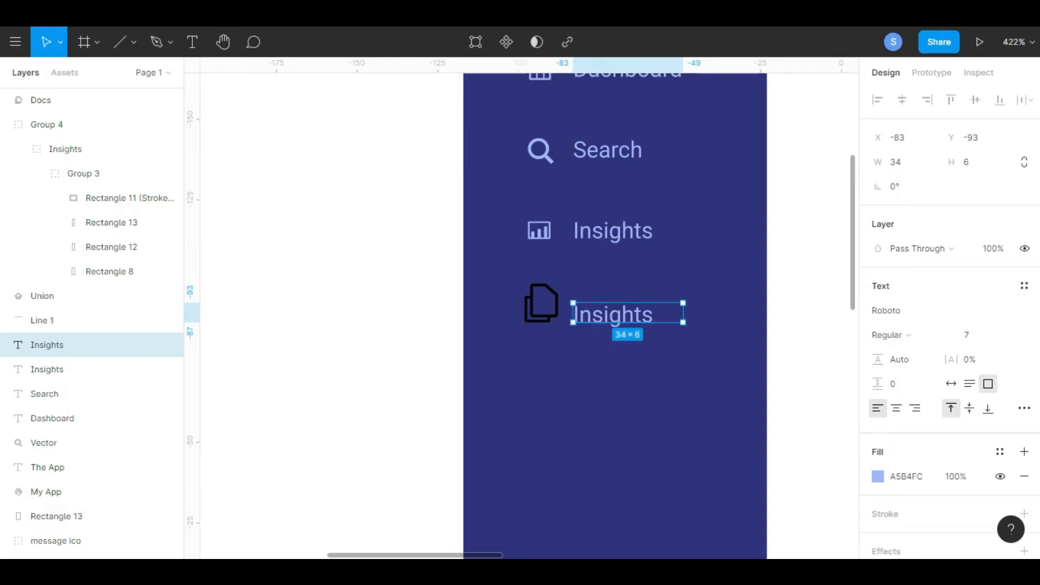
key(Up)
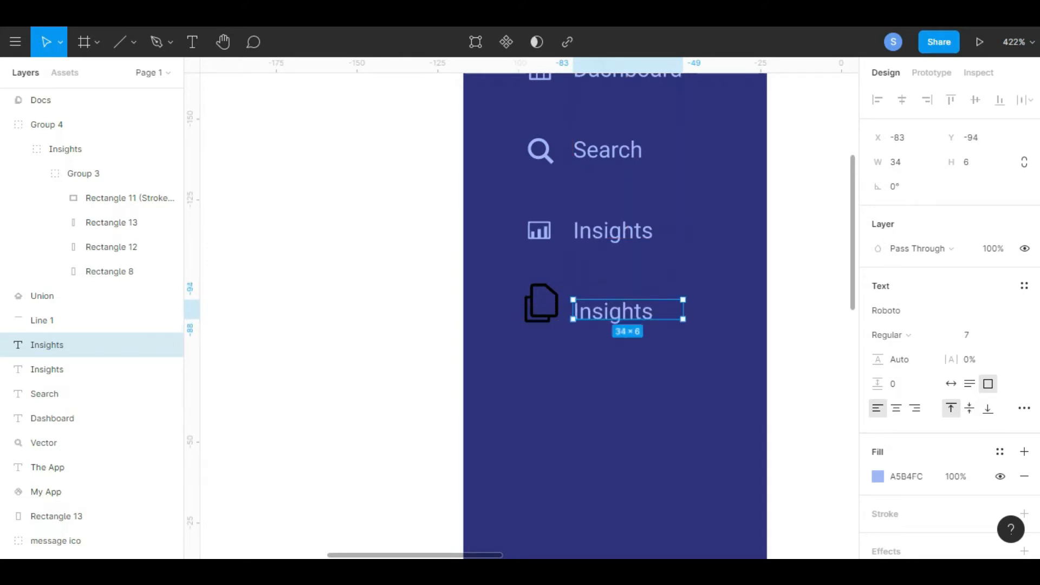
key(Return)
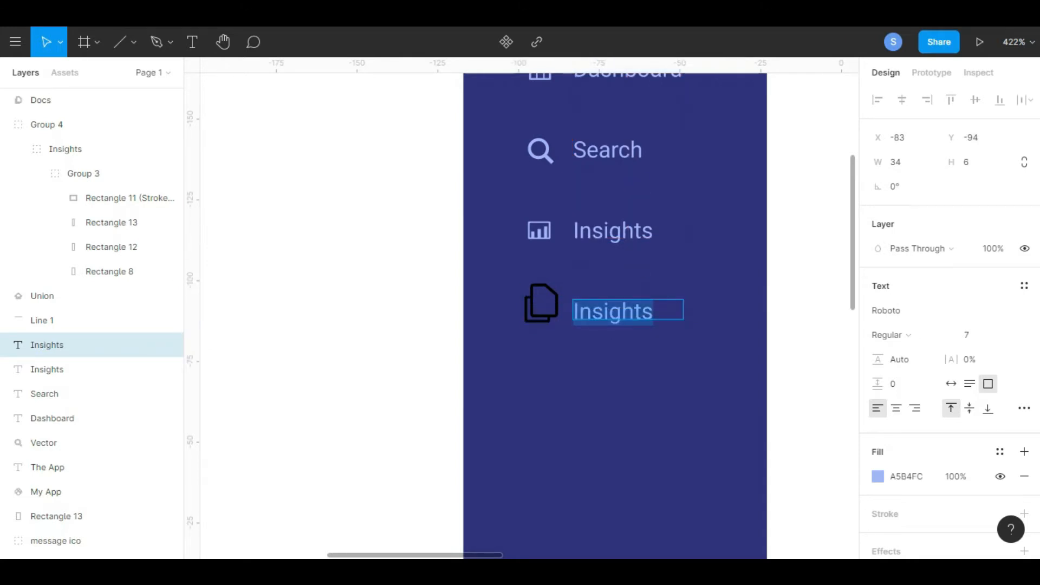
text(Docs)
key(Escape)
Step: Recolor the Docs icon's fill to the light blue document color A5B4FC
click(40, 100)
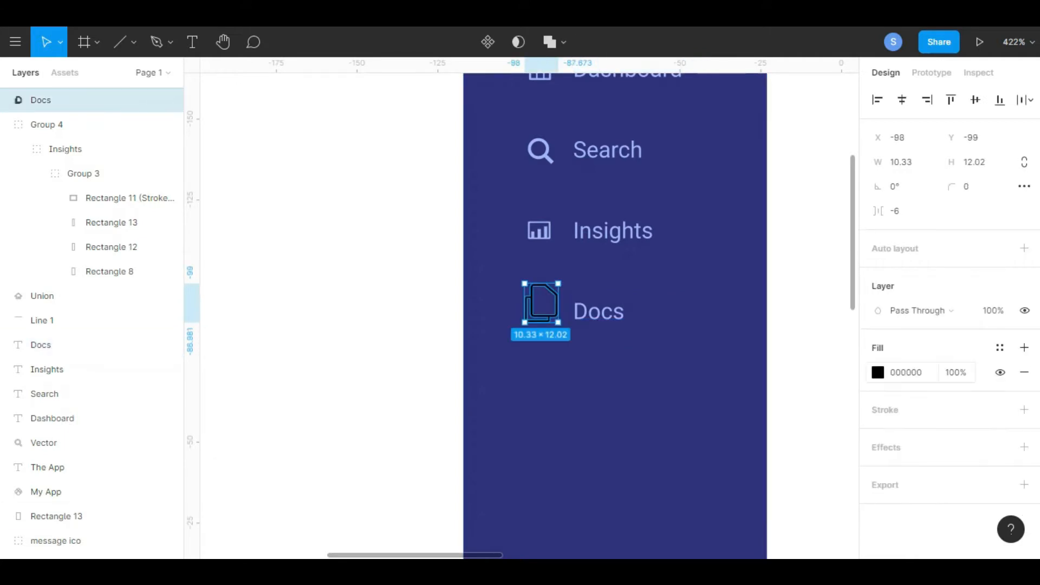
click(878, 372)
click(713, 489)
click(844, 163)
Step: Scale the Docs icon down to 5.14 × 5.98 and lower it to X -95.41, Y -93.98 beside its label
scroll(560, 275, up, 2)
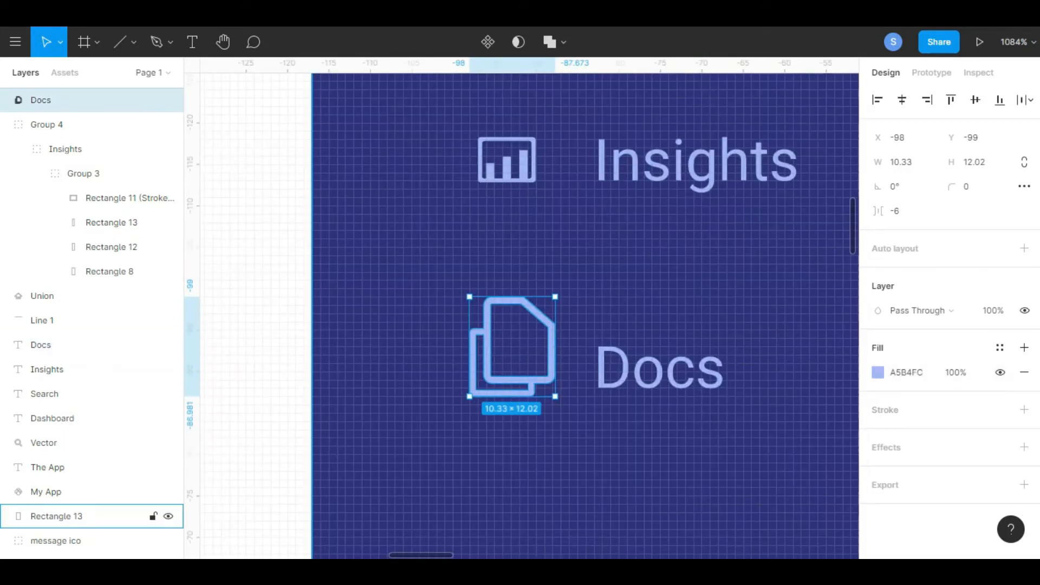
drag(555, 297, 533, 322)
key(Down)
key(Down)
key(Down)
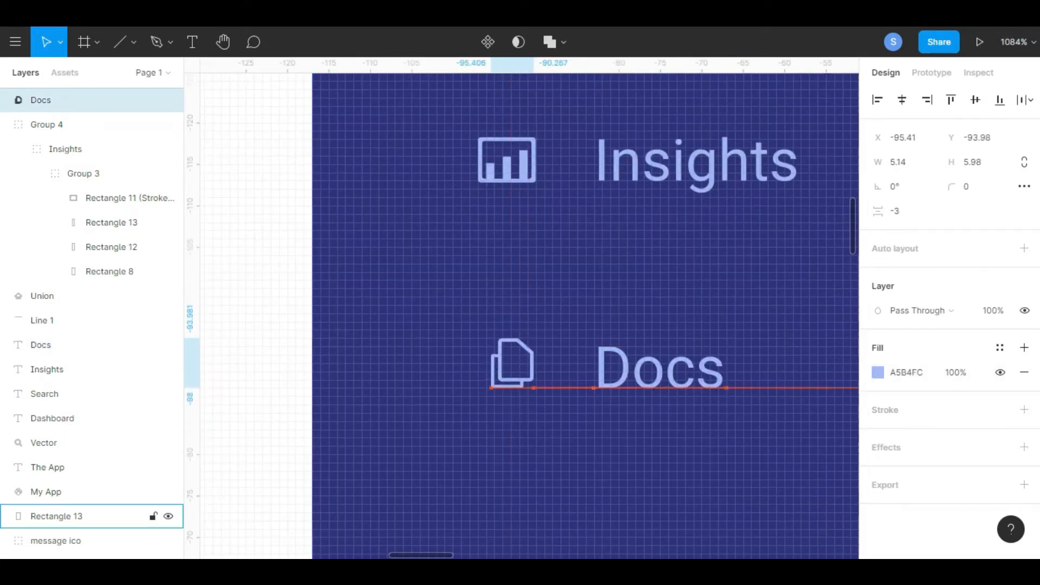
Step: Enlarge the Docs icon so its size suits its label and the other menu icons
click(248, 355)
scroll(248, 356, down, 3)
drag(249, 356, 339, 260)
scroll(407, 265, up, 5)
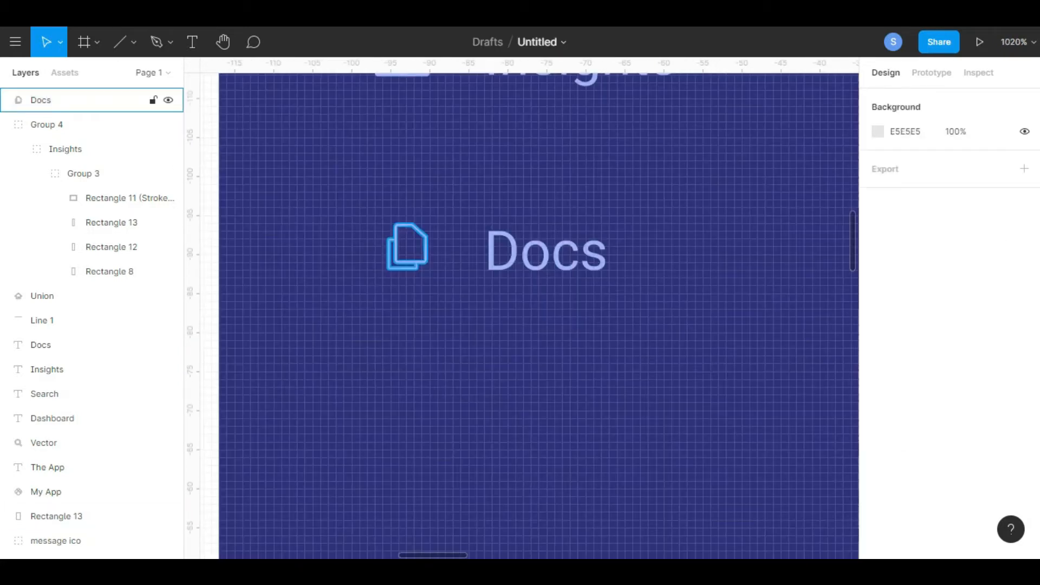
click(415, 261)
drag(432, 277, 453, 304)
click(452, 309)
scroll(452, 309, down, 4)
scroll(451, 309, up, 3)
click(428, 281)
click(468, 296)
scroll(469, 296, down, 5)
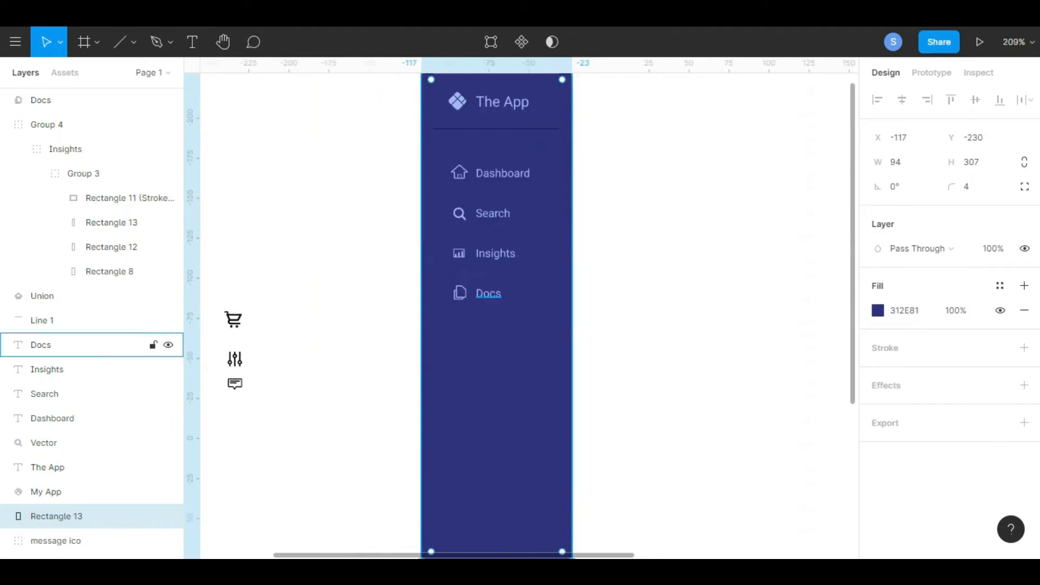
Step: Resize the Insights bar-chart icon group to a square 6 × 6 at X -96, Y -119
scroll(461, 249, up, 2)
scroll(462, 256, up, 3)
click(469, 282)
drag(470, 287, 469, 300)
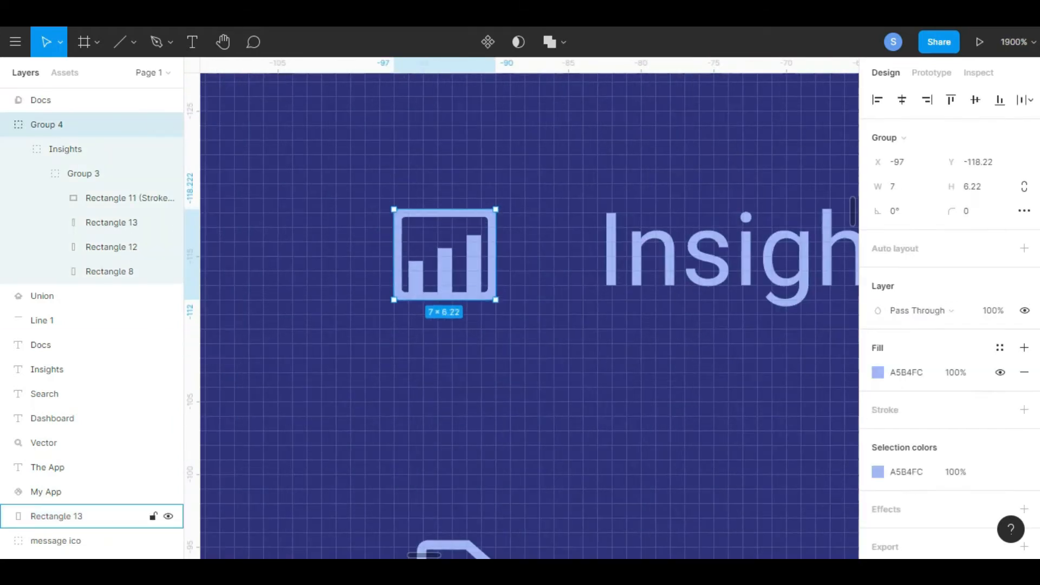
drag(495, 256, 473, 245)
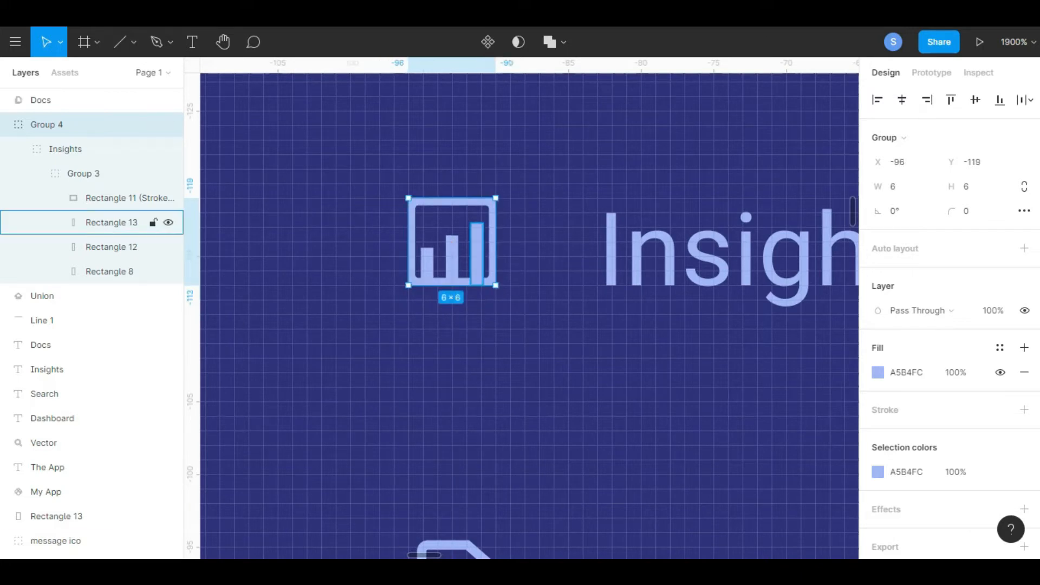
scroll(473, 245, down, 3)
click(290, 282)
Step: Try an A5B4FC inside stroke on the bar-chart icon, reduce its width to 0 and remove it
scroll(291, 282, down, 3)
drag(291, 282, 348, 260)
scroll(421, 249, up, 10)
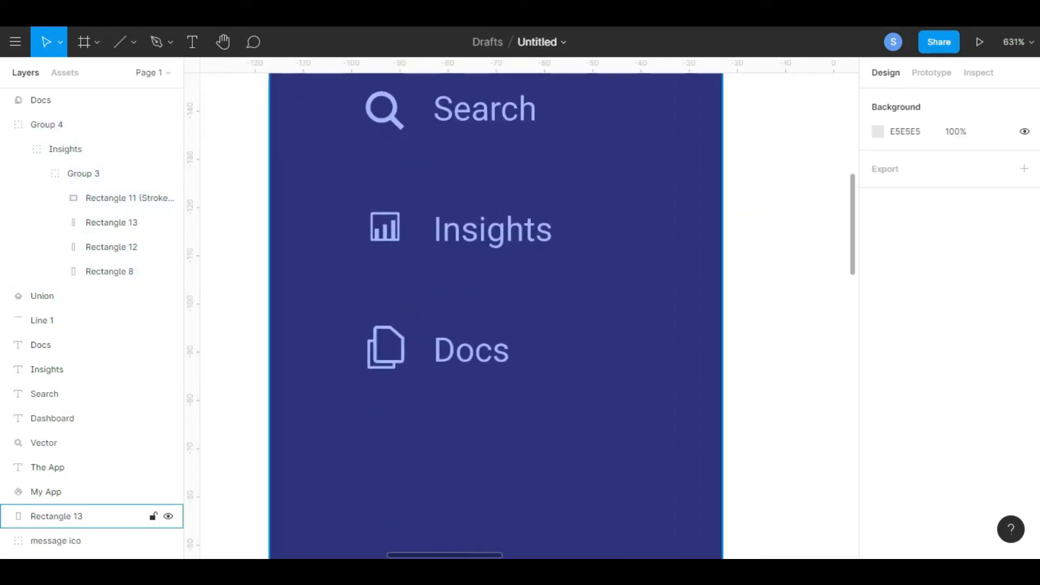
click(421, 249)
click(1025, 409)
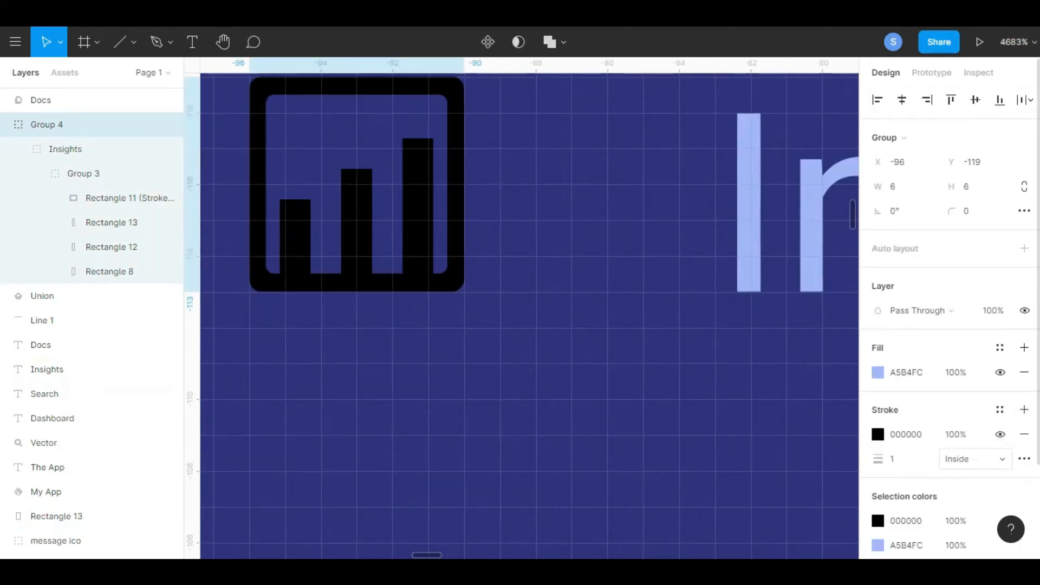
click(877, 434)
click(713, 488)
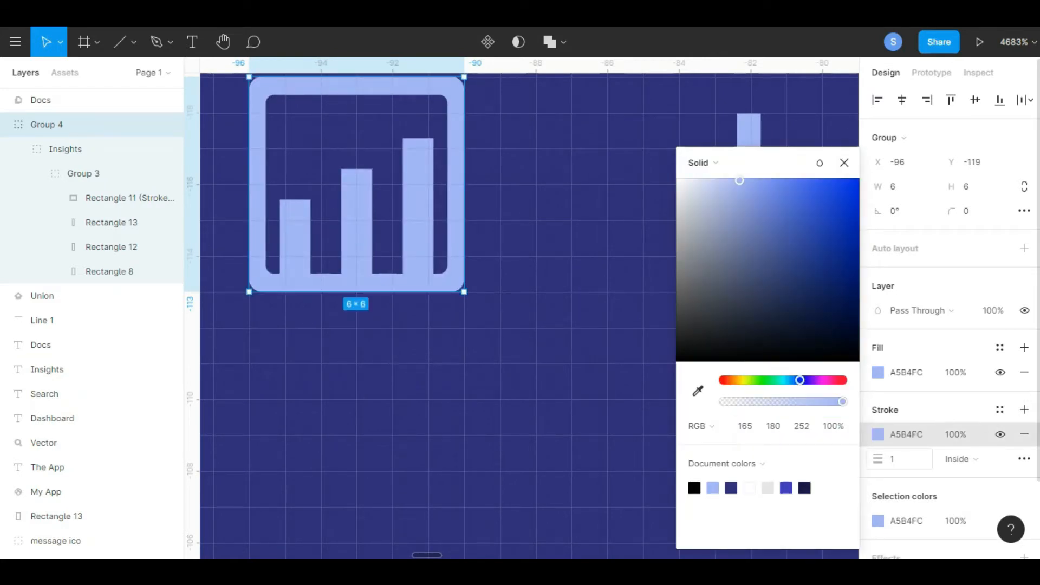
drag(913, 459, 934, 459)
click(845, 162)
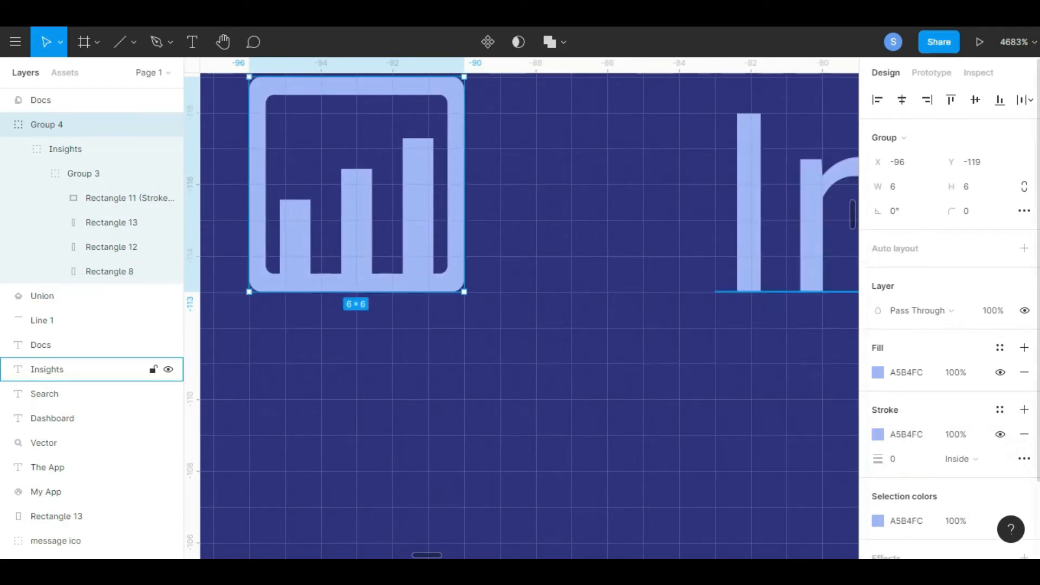
click(1025, 434)
Step: Enlarge the Insights bar-chart icon to 8 × 8 at X -97, Y -120
scroll(454, 279, down, 7)
click(663, 341)
scroll(569, 301, up, 2)
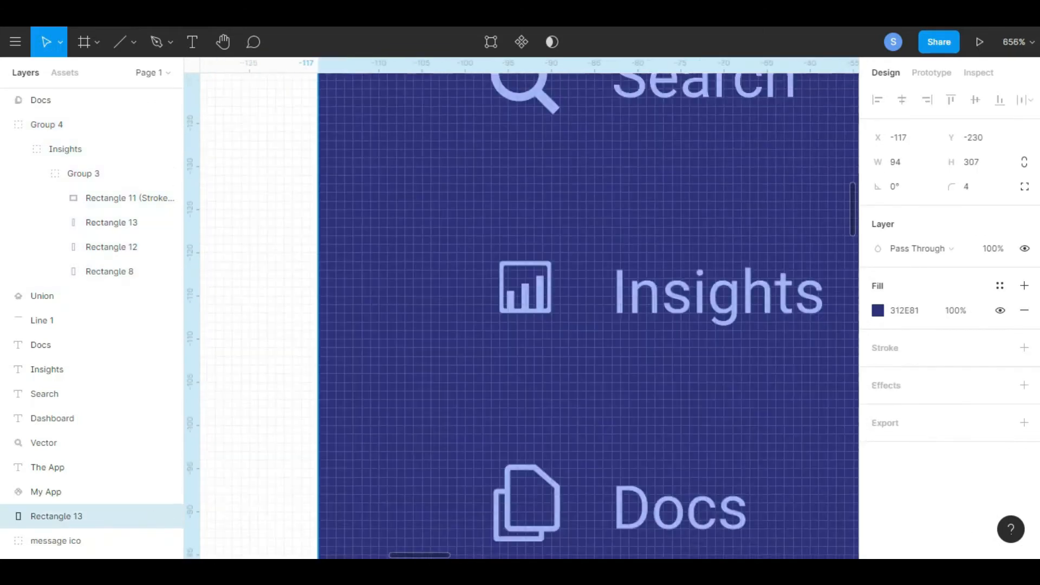
click(538, 298)
scroll(538, 298, down, 4)
click(553, 338)
scroll(554, 337, down, 5)
click(454, 325)
scroll(454, 325, down, 2)
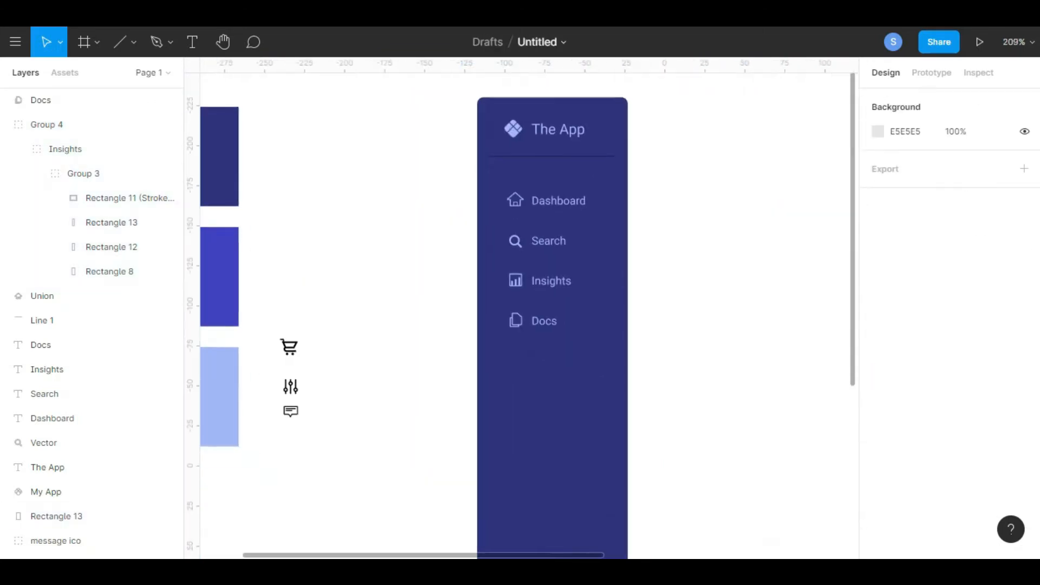
Step: Shorten the bar-chart icon by lowering its top edge about one grid unit while keeping its width
scroll(506, 280, up, 8)
scroll(476, 268, up, 4)
click(473, 288)
scroll(463, 331, up, 4)
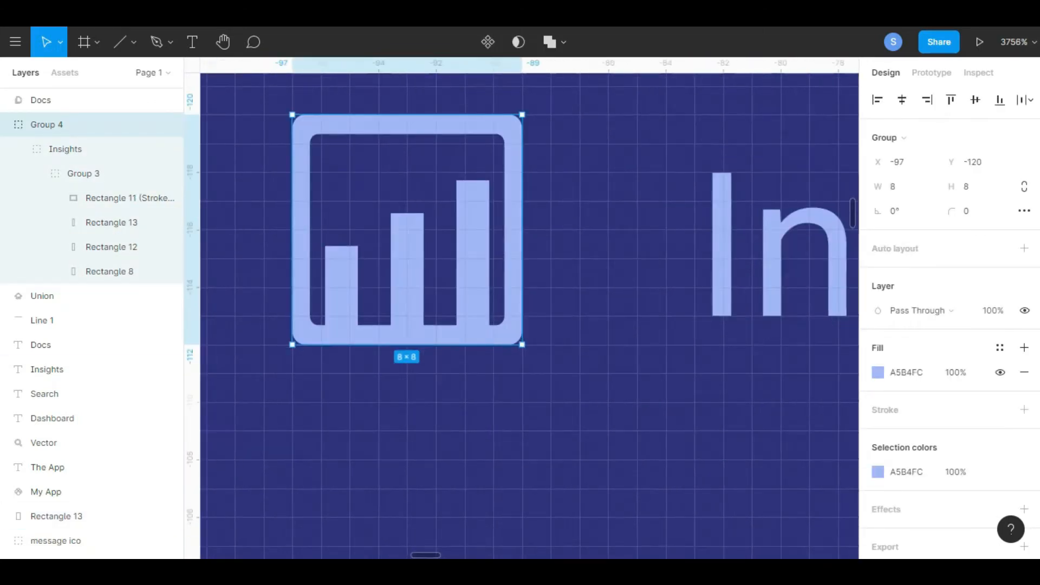
drag(444, 120, 444, 148)
click(583, 222)
scroll(619, 248, down, 7)
click(425, 309)
scroll(425, 307, down, 4)
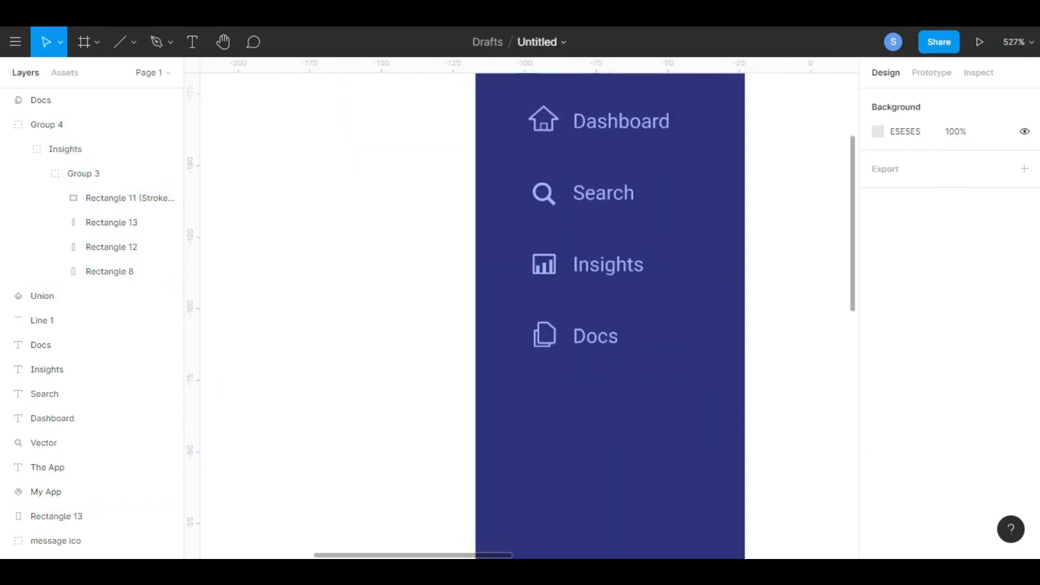
Step: Bring the shopping-cart Products group to the top of the layer stack and place it below the Docs icon at X -99, Y -69
scroll(437, 328, up, 2)
drag(437, 328, 544, 263)
click(308, 281)
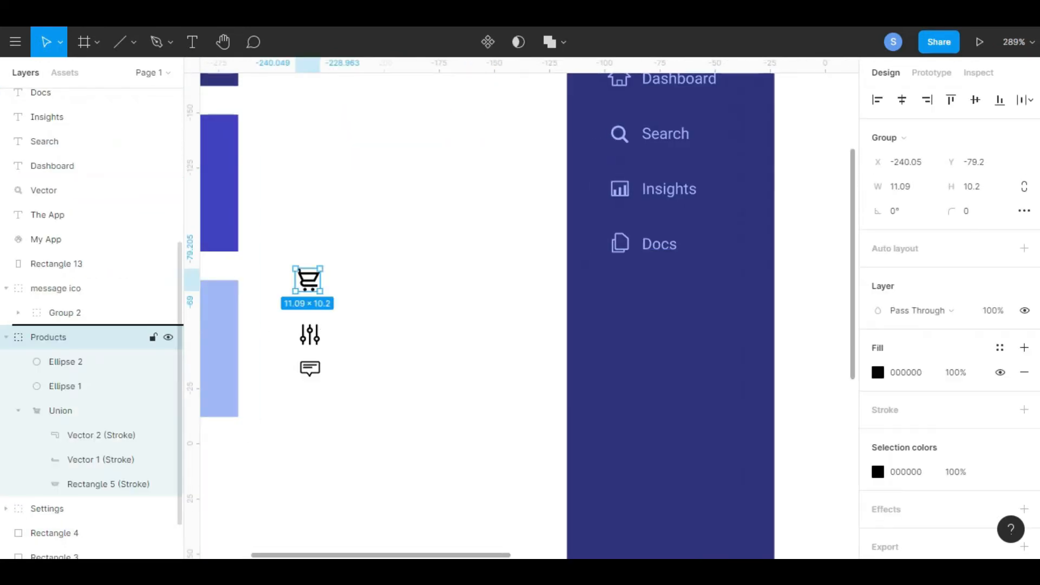
drag(65, 331, 65, 73)
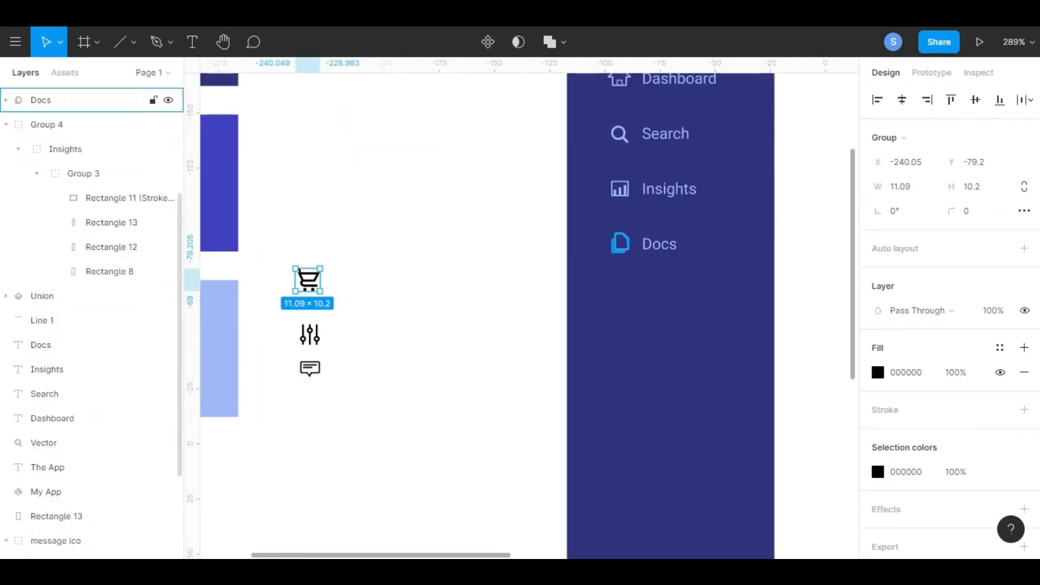
scroll(81, 353, down, 3)
scroll(108, 222, up, 6)
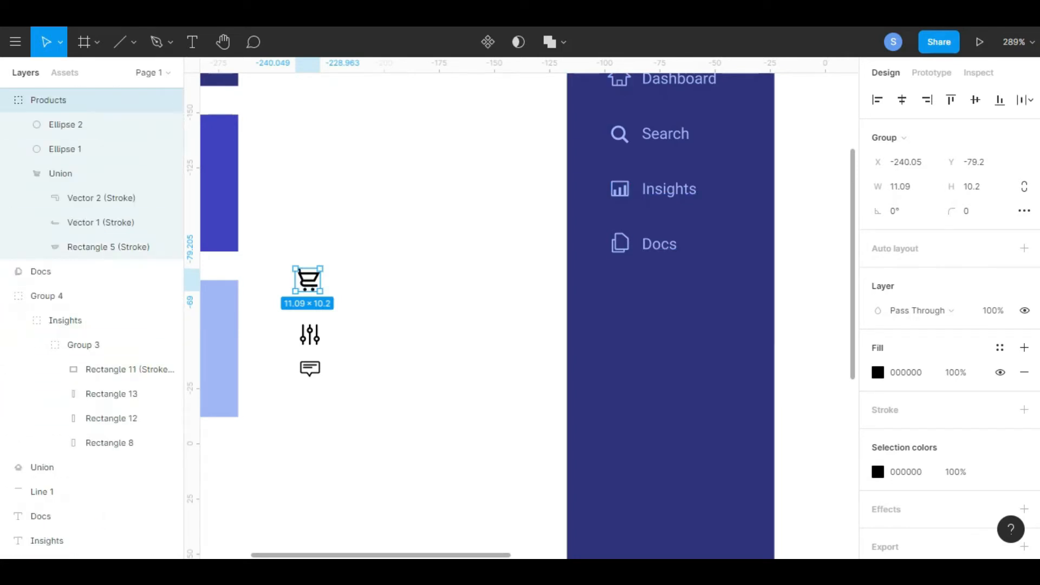
drag(300, 271, 613, 295)
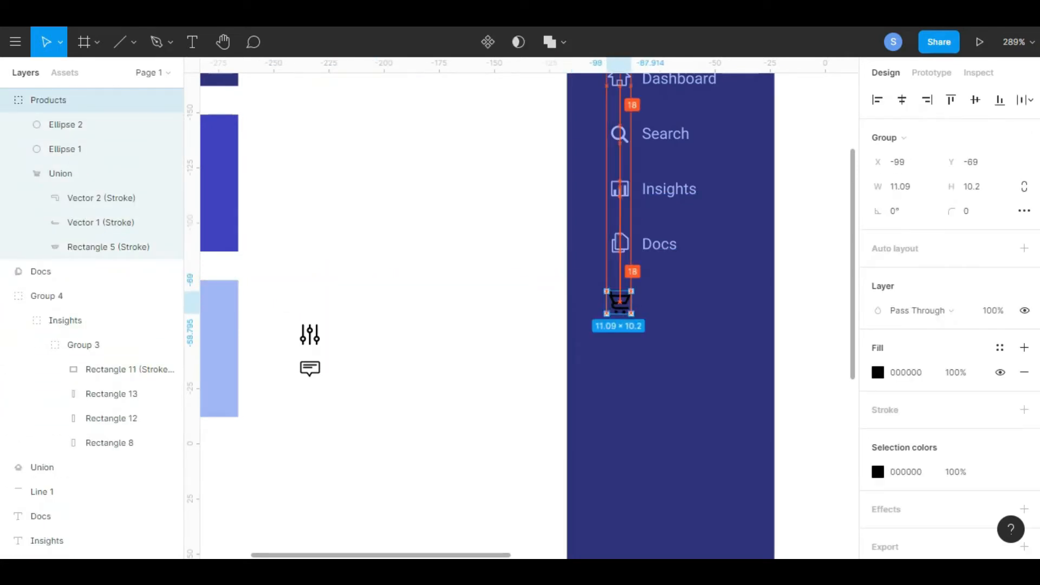
Step: Duplicate the Docs label to X -83, Y -69 beside the cart icon and change its text to "Products"
click(41, 516)
drag(660, 244, 659, 299)
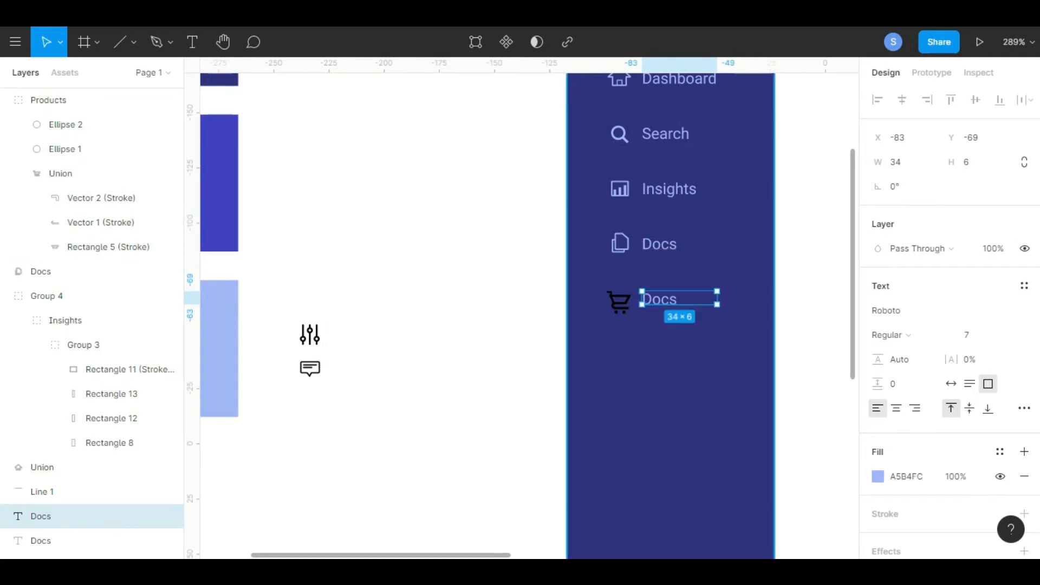
key(Return)
key(Escape)
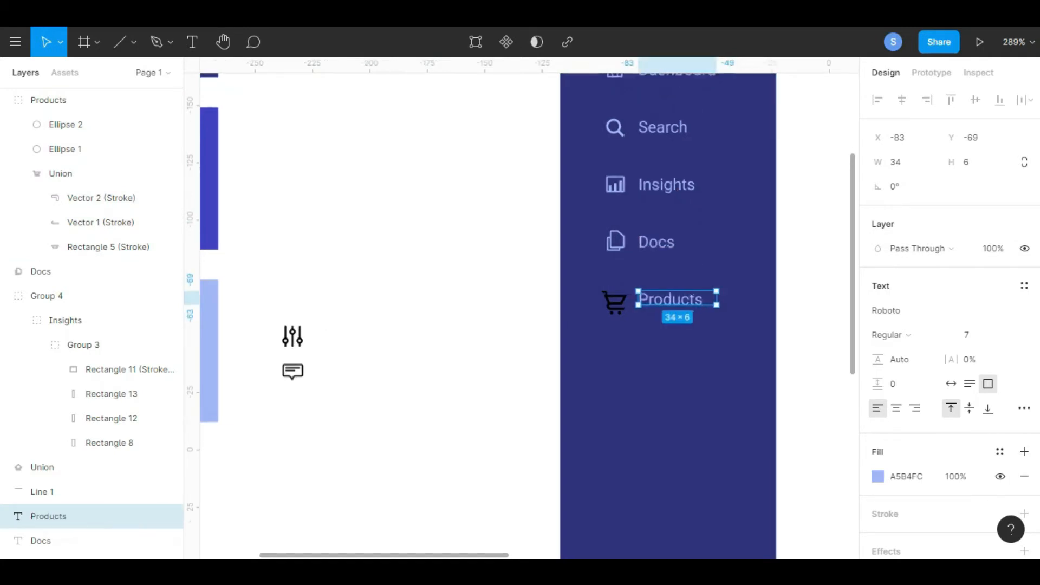
Step: Recolor the shopping-cart icon's fill to the light blue document color A5B4FC
scroll(736, 300, up, 3)
click(480, 305)
click(878, 371)
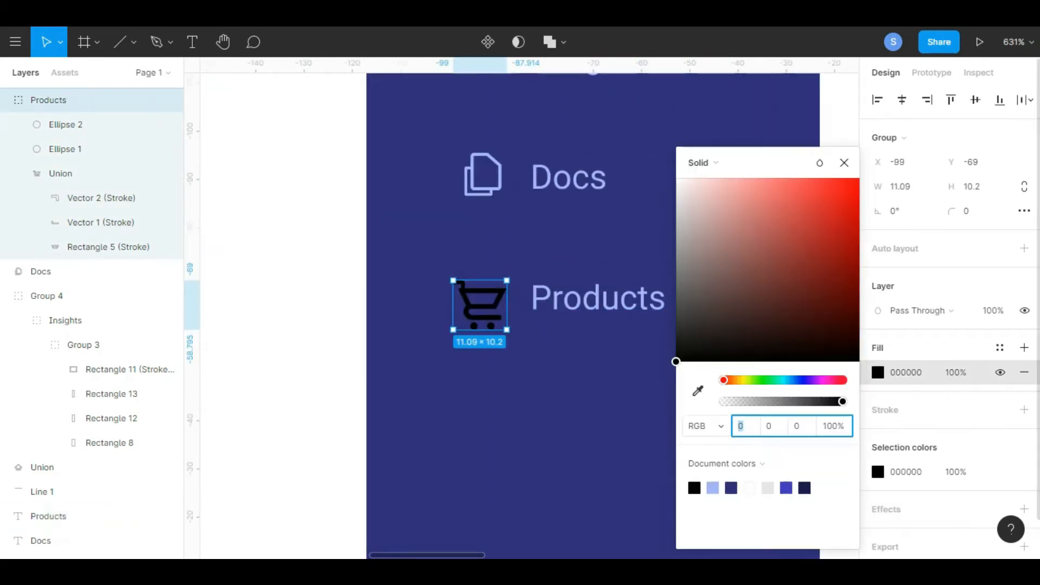
click(713, 487)
click(432, 278)
Step: Nudge the shopping-cart icon up to Y -70 beside the Products label
scroll(432, 278, up, 3)
click(547, 338)
key(Up)
key(Up)
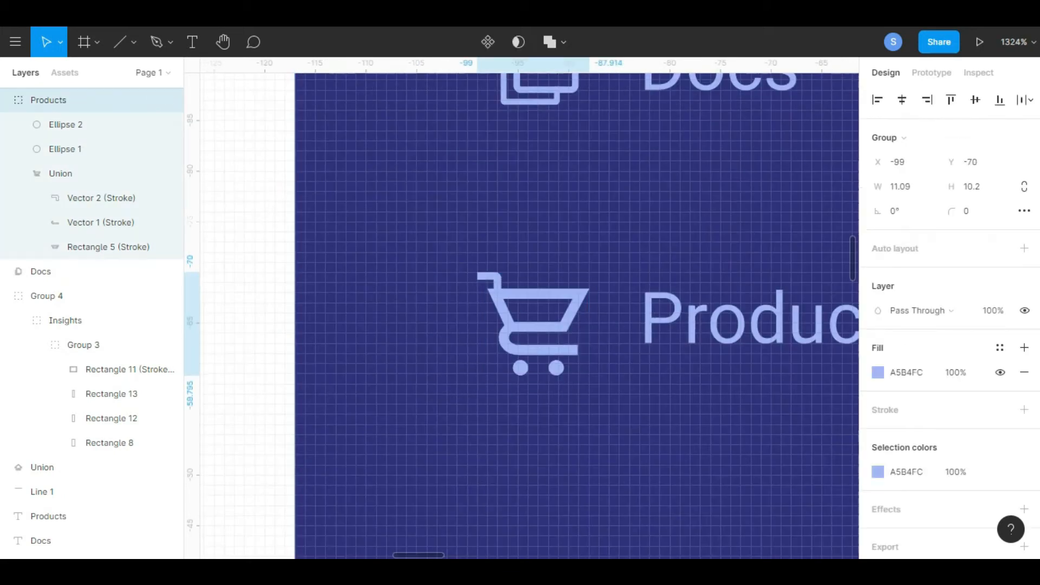
Step: Scale the shopping-cart icon down to 8.91 × 8.2, keeping its top edge at Y -70
scroll(596, 378, up, 3)
scroll(485, 263, down, 1)
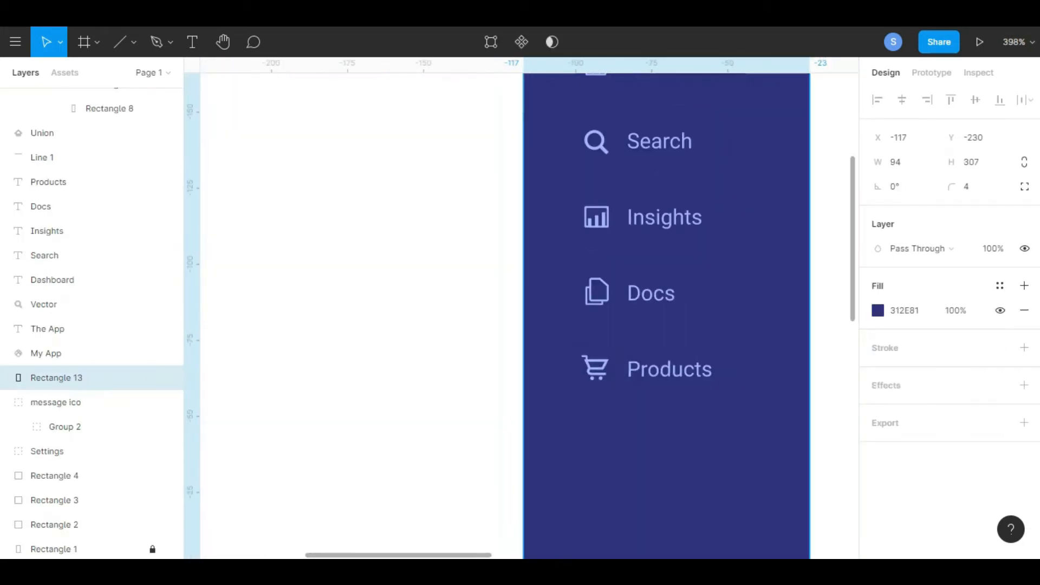
key(Escape)
scroll(547, 379, down, 1)
drag(547, 379, 501, 305)
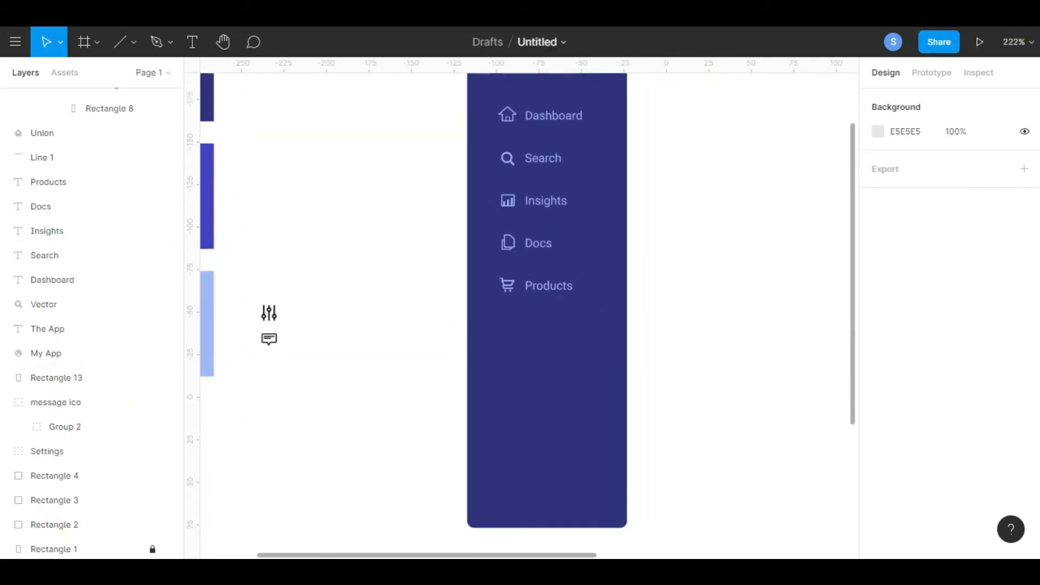
Step: Bring the Settings sliders icon to the top of the layer stack and place it in the sidebar below the shopping-cart icon
scroll(475, 357, down, 1)
scroll(473, 361, up, 1)
drag(473, 361, 535, 361)
click(321, 311)
drag(60, 452, 59, 435)
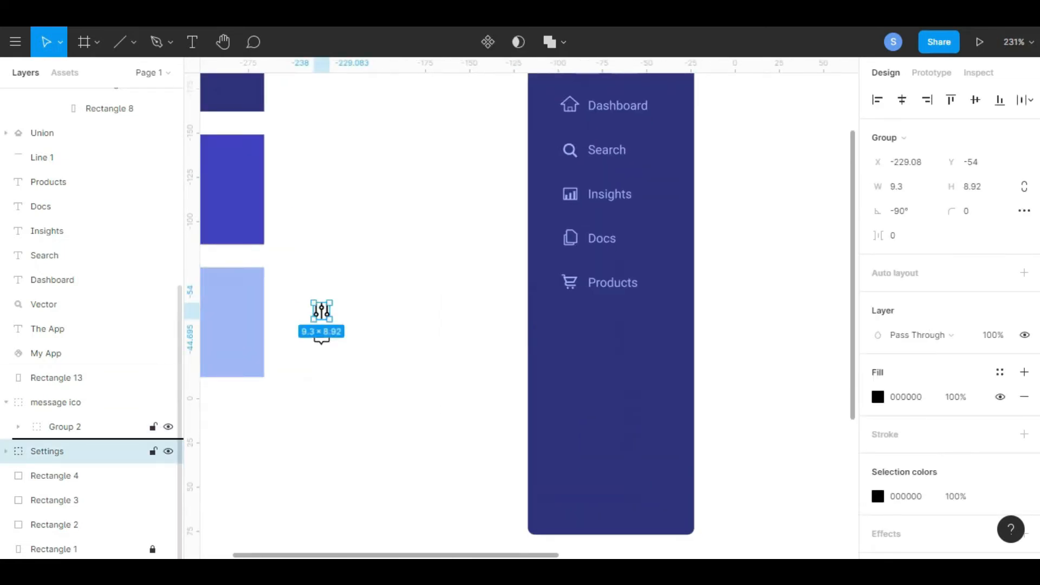
mouse_move(120, 97)
mouse_down()
mouse_move(122, 46)
mouse_move(120, 89)
mouse_up()
drag(321, 311, 567, 322)
Step: Duplicate the Products label to X -83, Y -44 beside the sliders icon and change its text to "Settings"
click(705, 285)
scroll(702, 285, up, 5)
click(481, 276)
drag(481, 277, 624, 298)
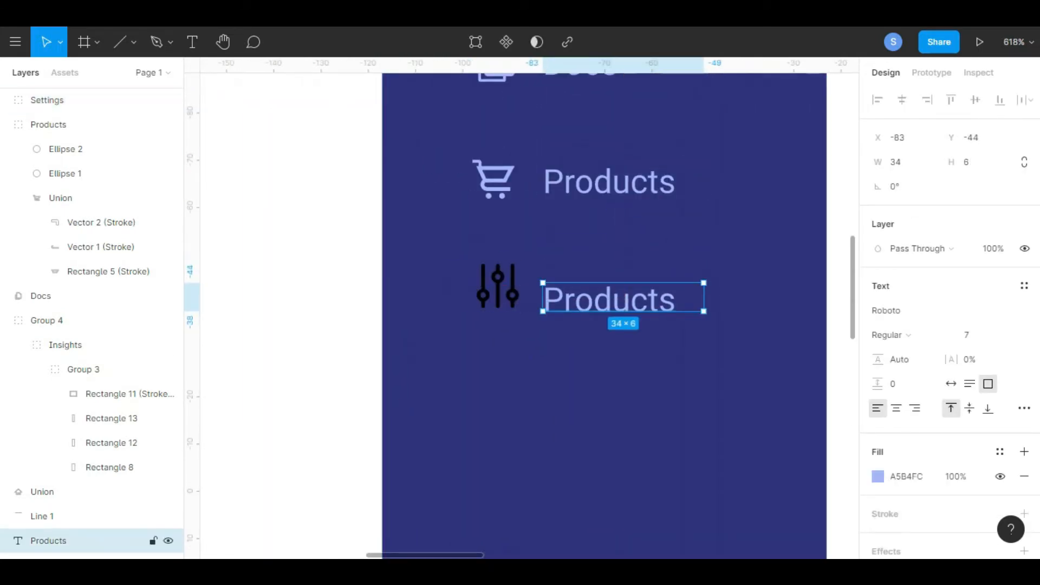
key(Return)
text(Settings)
key(Escape)
Step: Nudge the sliders icon down to Y -46 and recolor its fill to the light blue document color A5B4FC
click(47, 99)
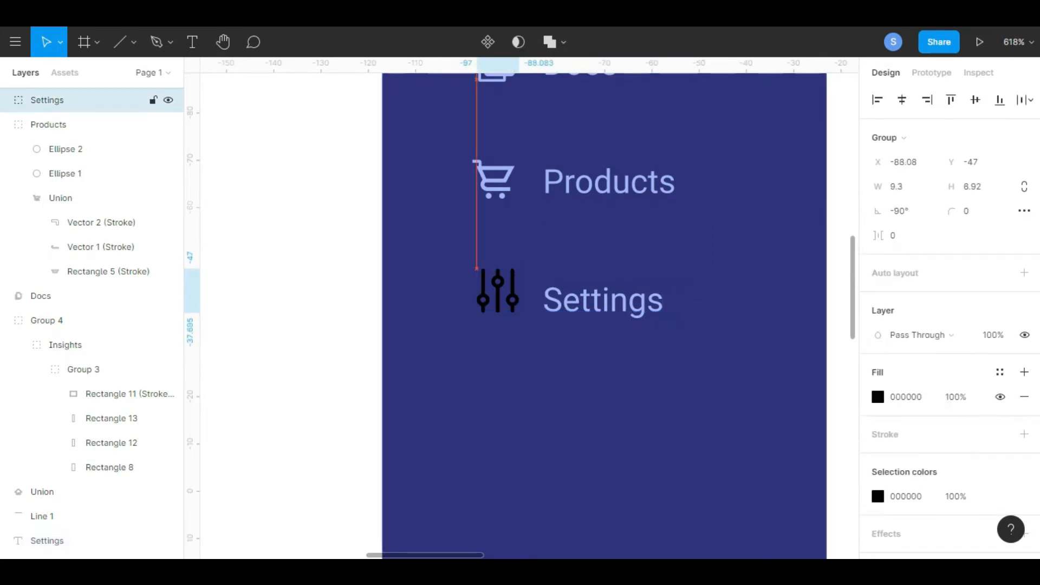
click(878, 397)
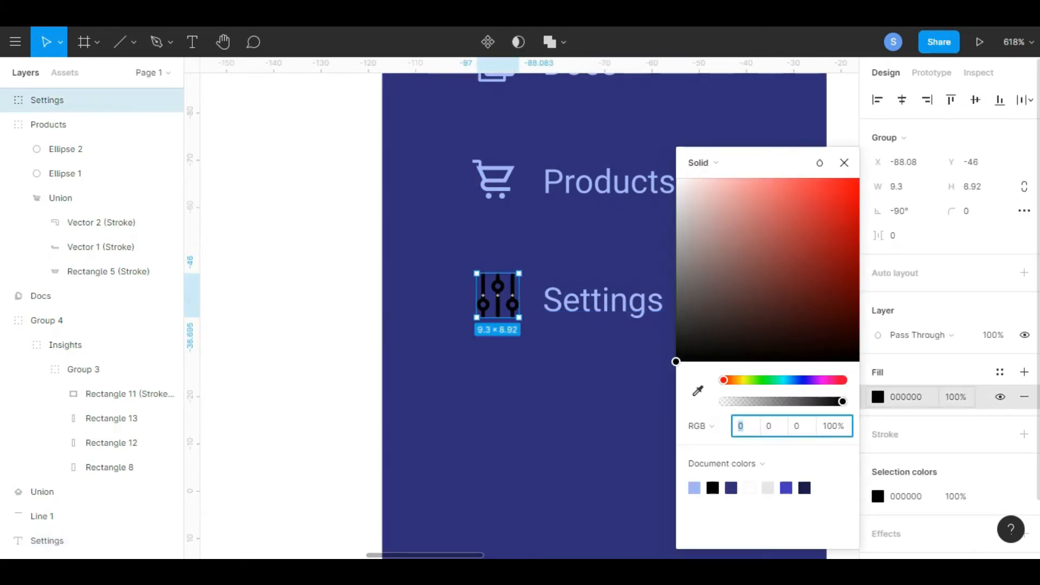
click(694, 488)
click(336, 344)
scroll(346, 344, down, 6)
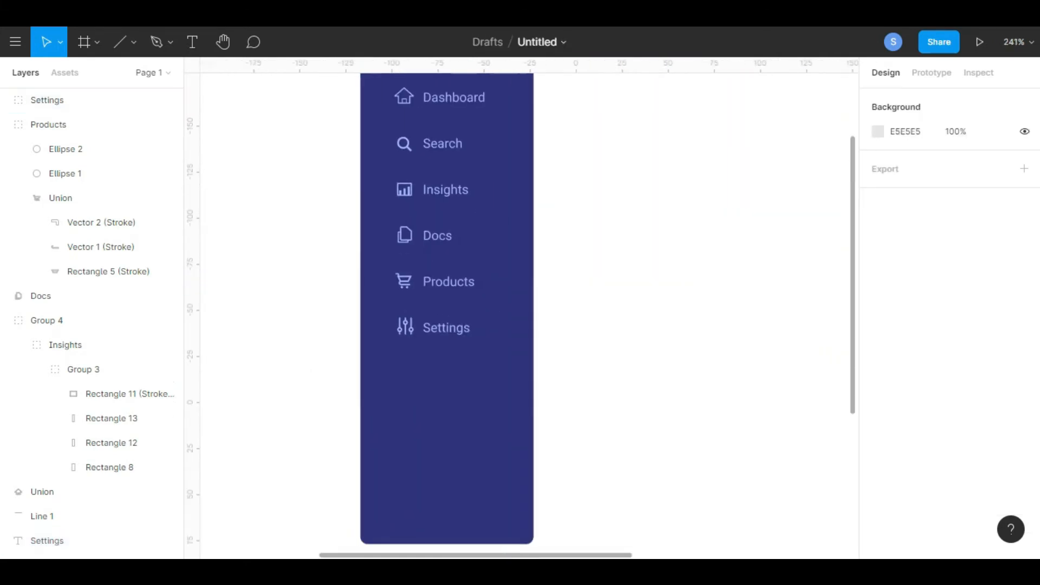
Step: Scale the sliders icon beside the Settings label down slightly
scroll(406, 333, up, 8)
click(413, 335)
scroll(451, 337, up, 3)
click(450, 336)
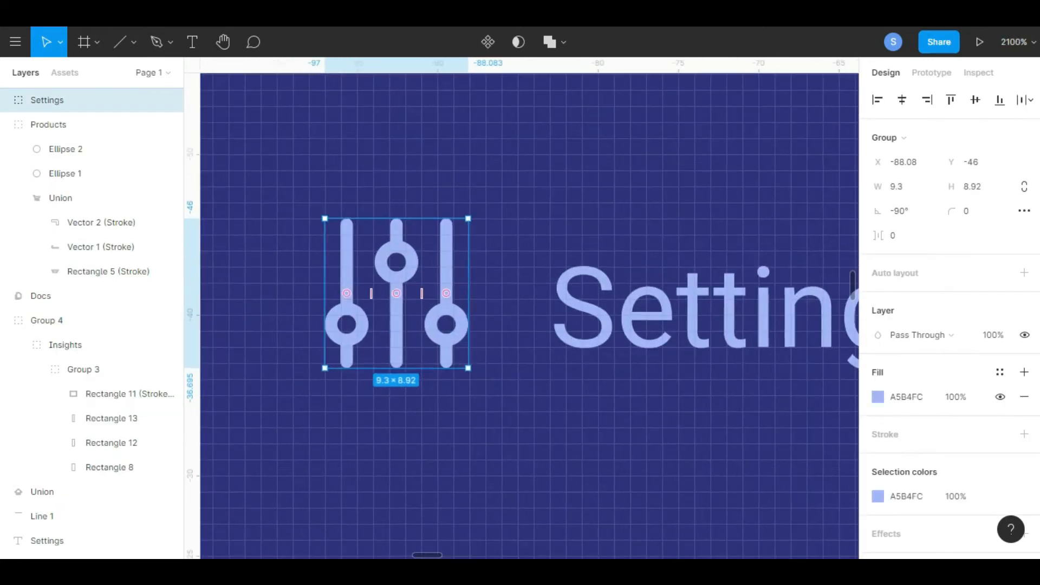
drag(468, 368, 464, 362)
click(478, 378)
scroll(476, 379, down, 6)
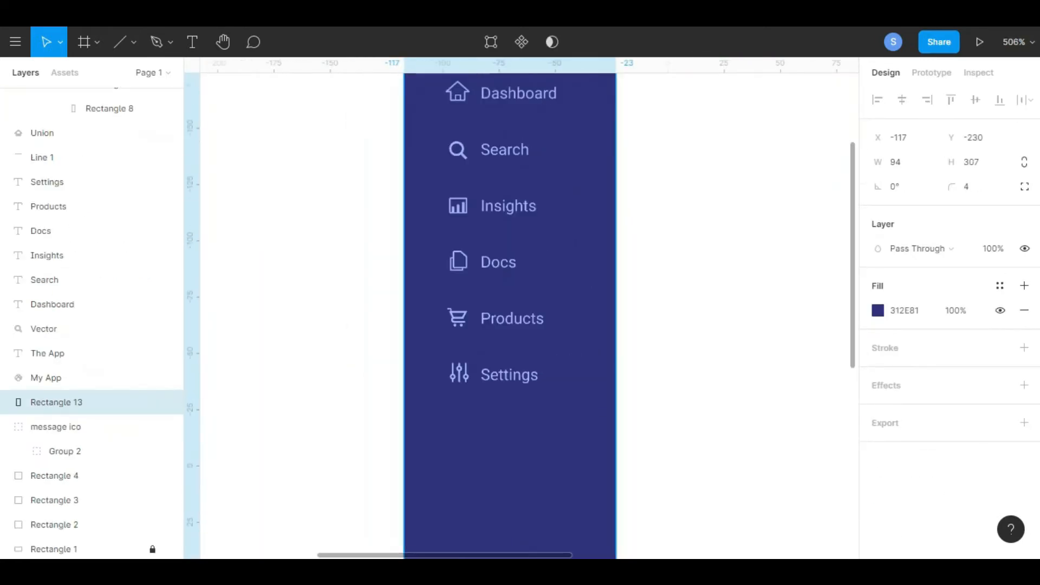
Step: Bring the message icon group to the top of the layer stack and place it below the sliders icon at X -96, Y -19
click(661, 330)
scroll(661, 331, down, 2)
scroll(433, 329, up, 1)
click(323, 373)
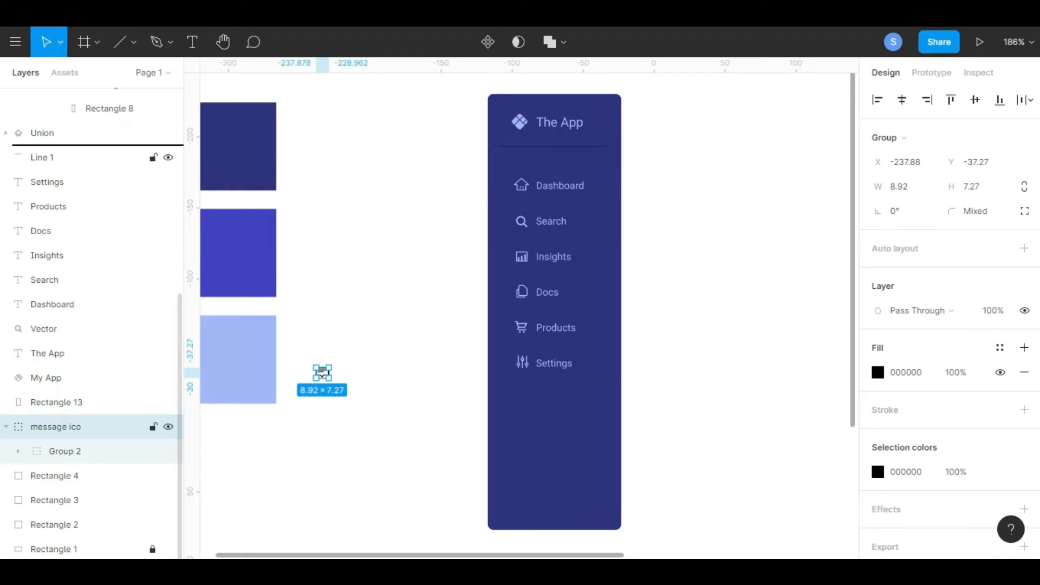
scroll(322, 374, up, 3)
drag(339, 366, 685, 409)
drag(684, 410, 520, 302)
Step: Duplicate the Settings label to X -83, Y -19 beside the message icon and change its text to "Messages"
scroll(549, 246, up, 3)
click(564, 242)
scroll(570, 241, up, 2)
drag(570, 240, 570, 392)
key(Return)
text(Messages)
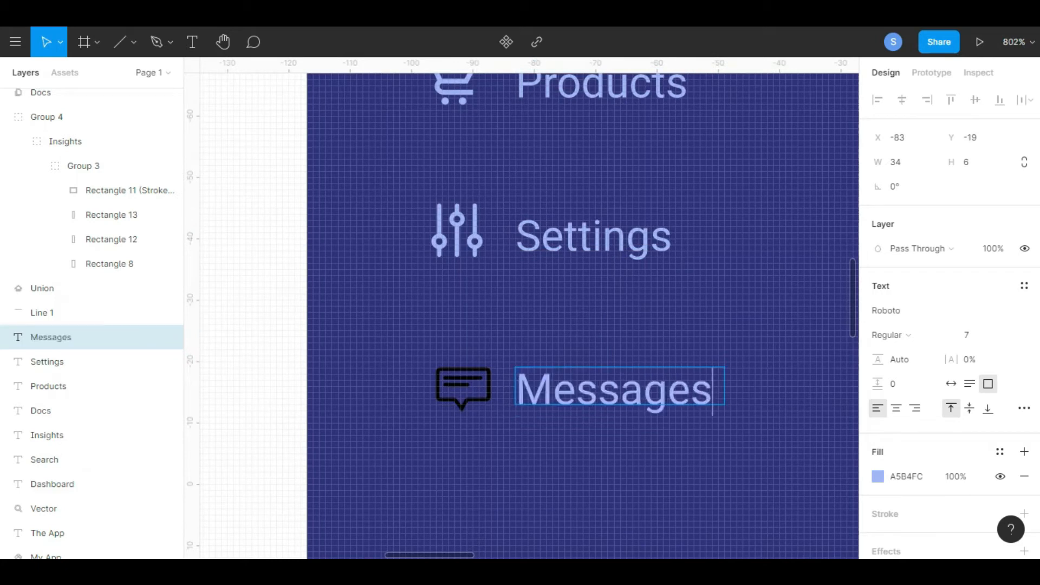
key(Escape)
Step: Recolor the message icon's fill to the light blue document color A5B4FC
click(463, 389)
click(877, 472)
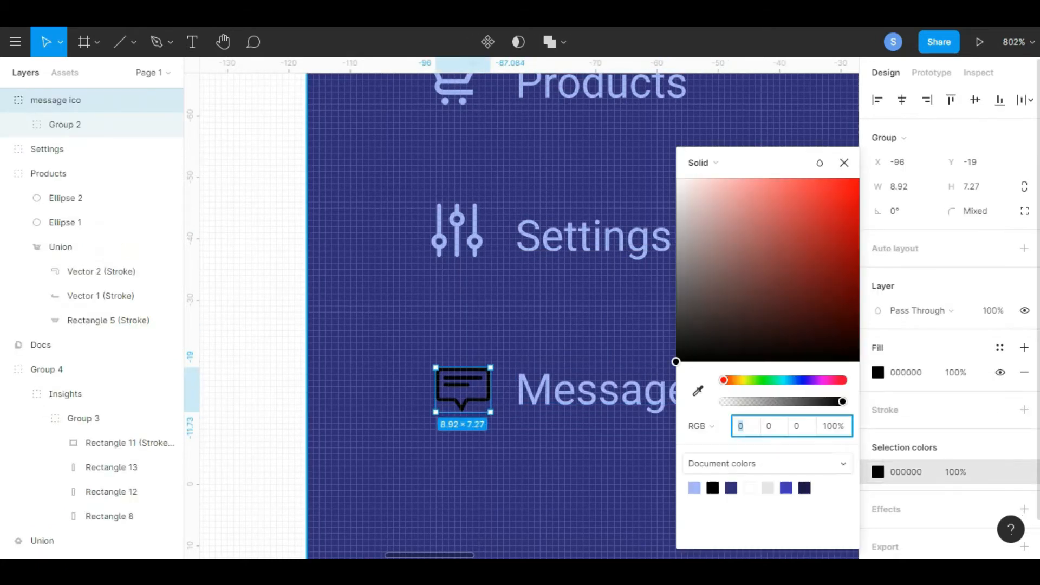
click(878, 372)
click(694, 488)
click(475, 428)
Step: Nudge the message icon to X -97, Y -18 to line it up with the Messages label
scroll(475, 427, up, 3)
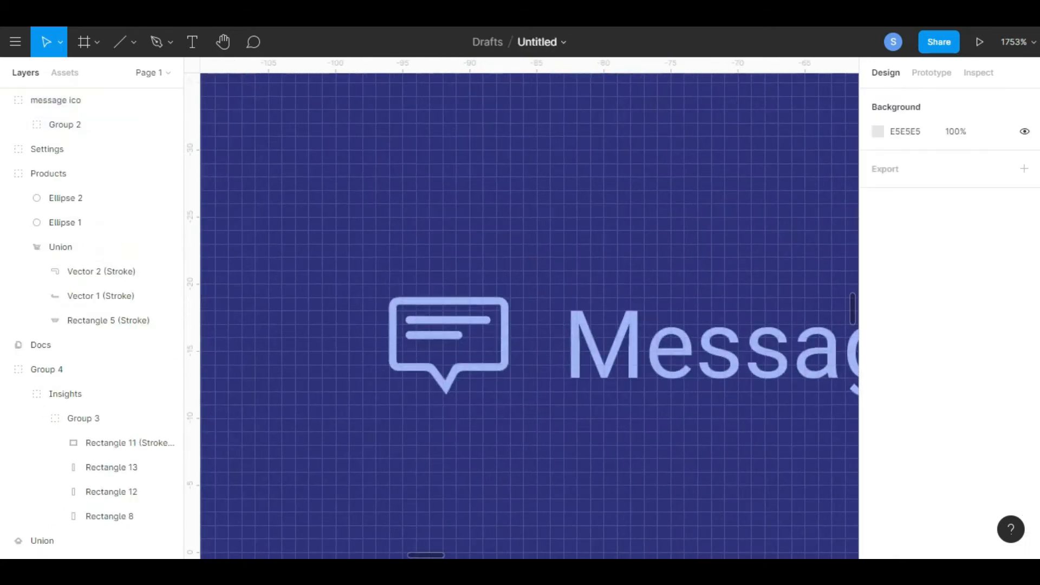
click(477, 370)
scroll(477, 372, down, 4)
key(Left)
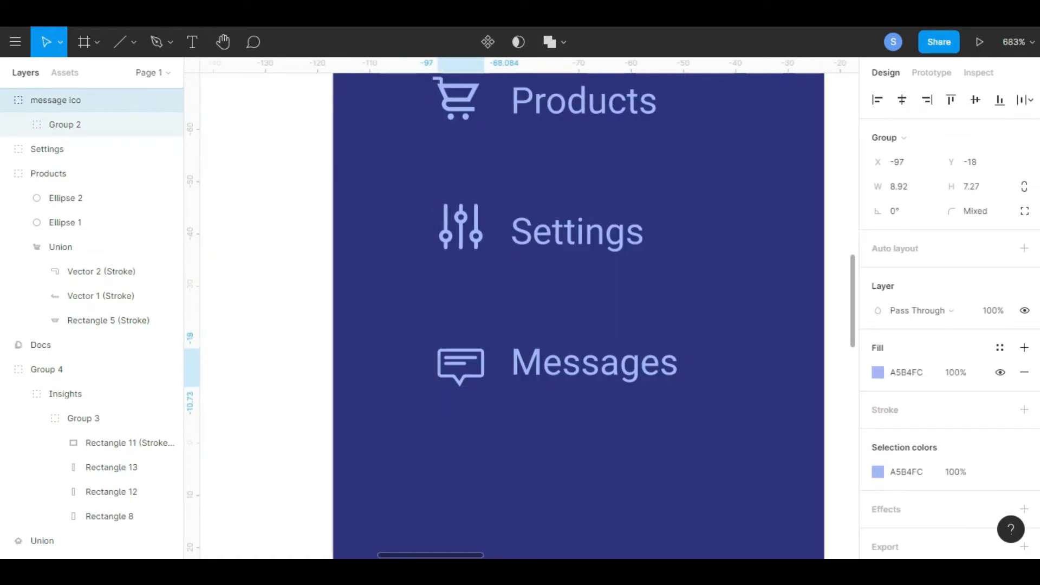
Step: Scale the message icon down to 8.25 × 6.73 and compare it with the other sidebar icons
scroll(474, 362, up, 4)
drag(500, 426, 495, 422)
click(531, 430)
scroll(531, 431, down, 1)
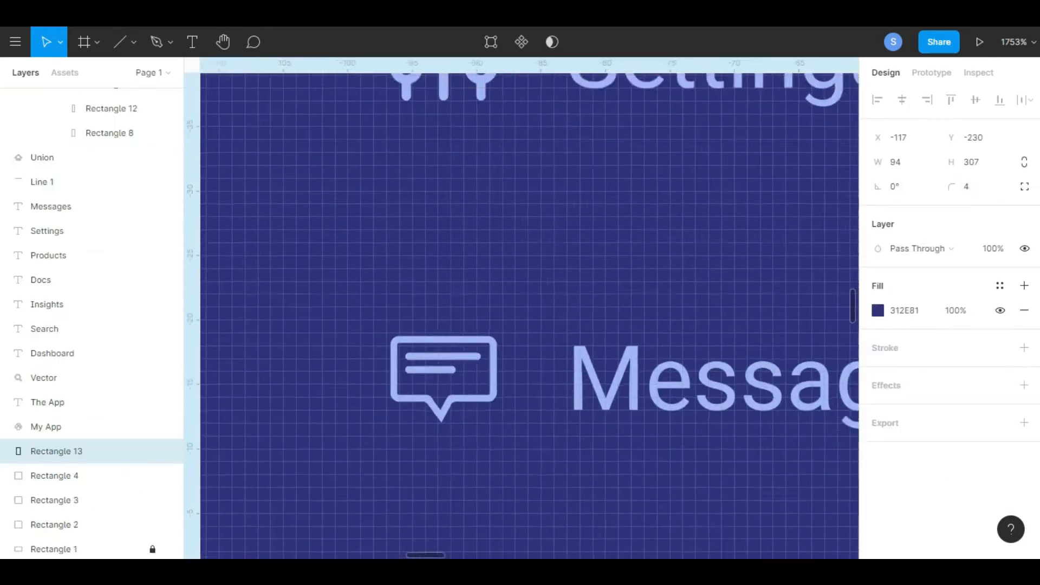
scroll(520, 432, down, 5)
click(373, 410)
scroll(374, 410, down, 3)
mouse_move(374, 410)
mouse_down()
mouse_move(381, 357)
mouse_move(389, 413)
mouse_up()
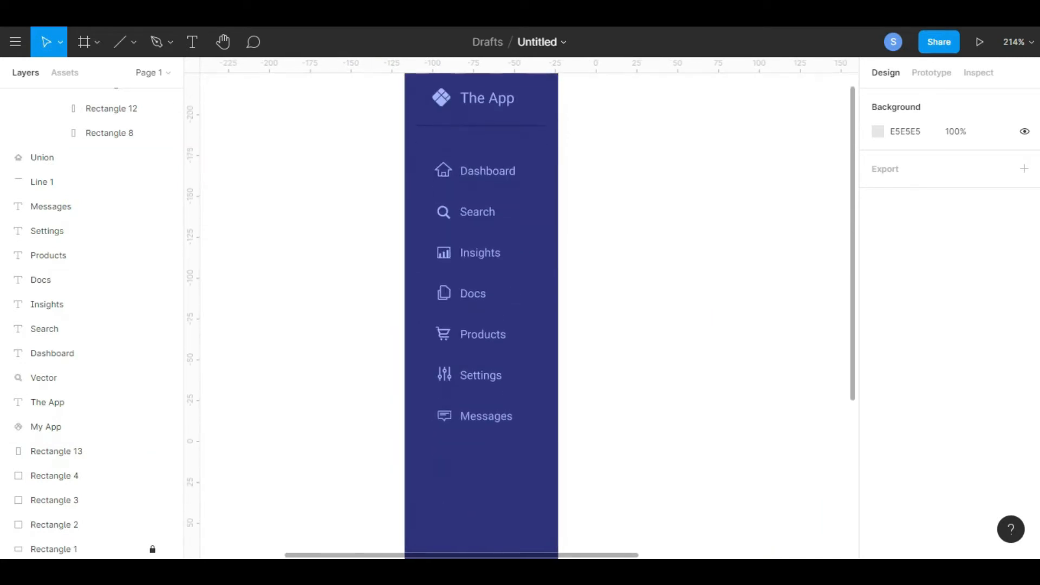
scroll(449, 425, up, 6)
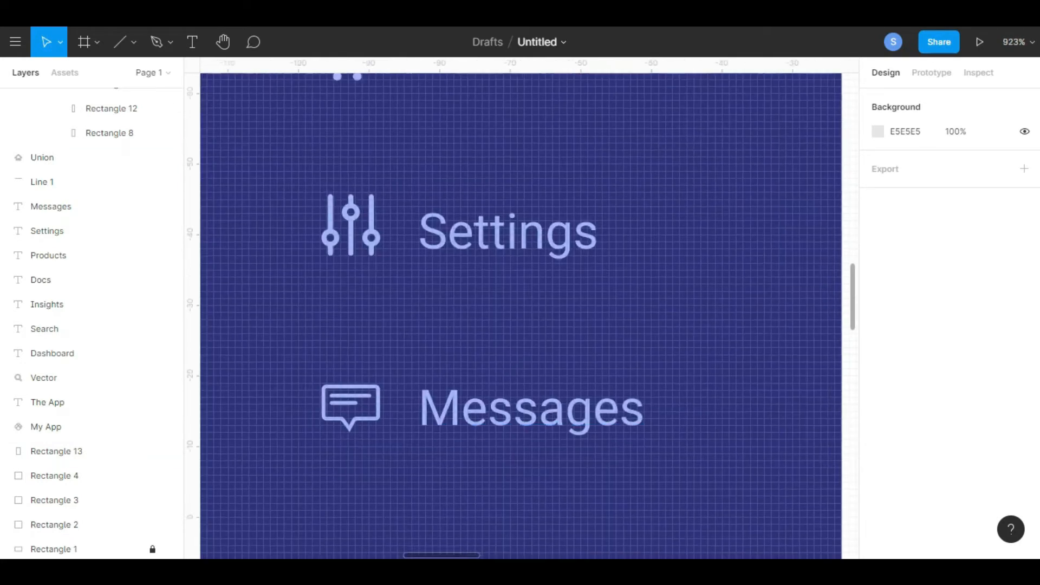
click(444, 416)
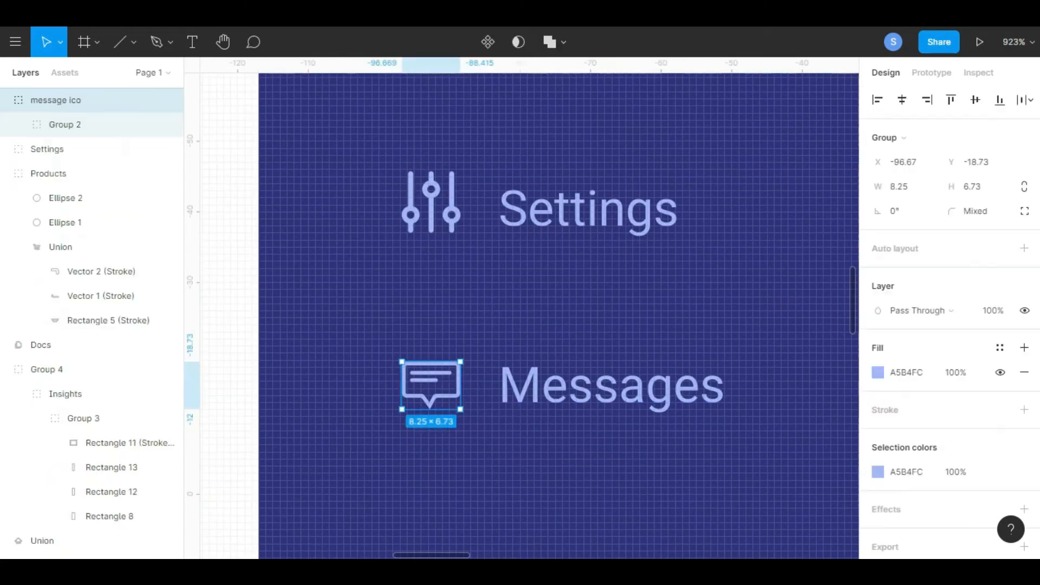
click(374, 325)
Step: Draw a 2 × 2 notification circle at X -99, Y -21, just off the message icon's upper-left corner
click(134, 41)
click(92, 130)
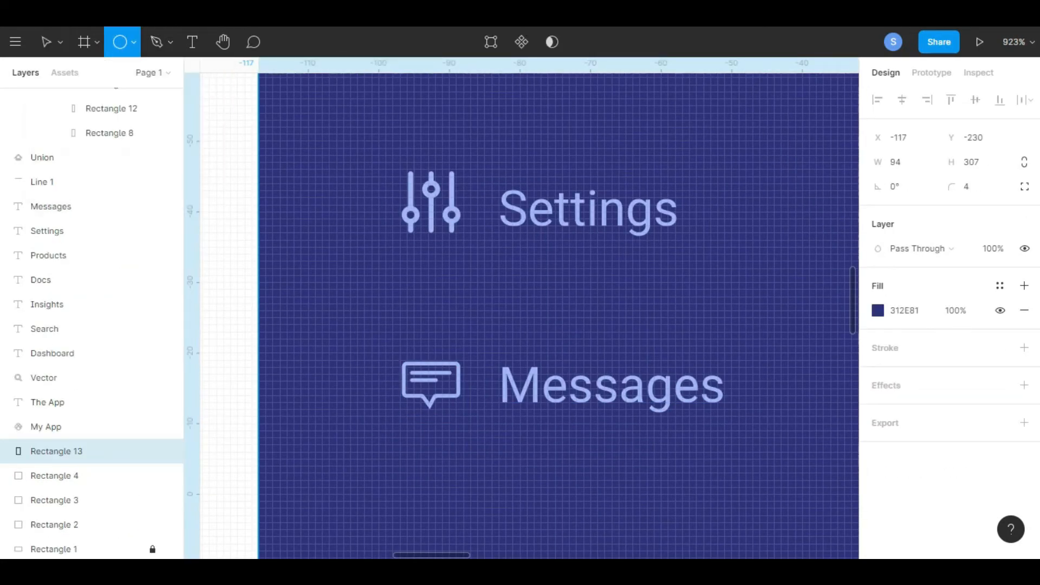
scroll(382, 353, up, 5)
drag(393, 332, 433, 373)
click(476, 329)
scroll(475, 329, down, 5)
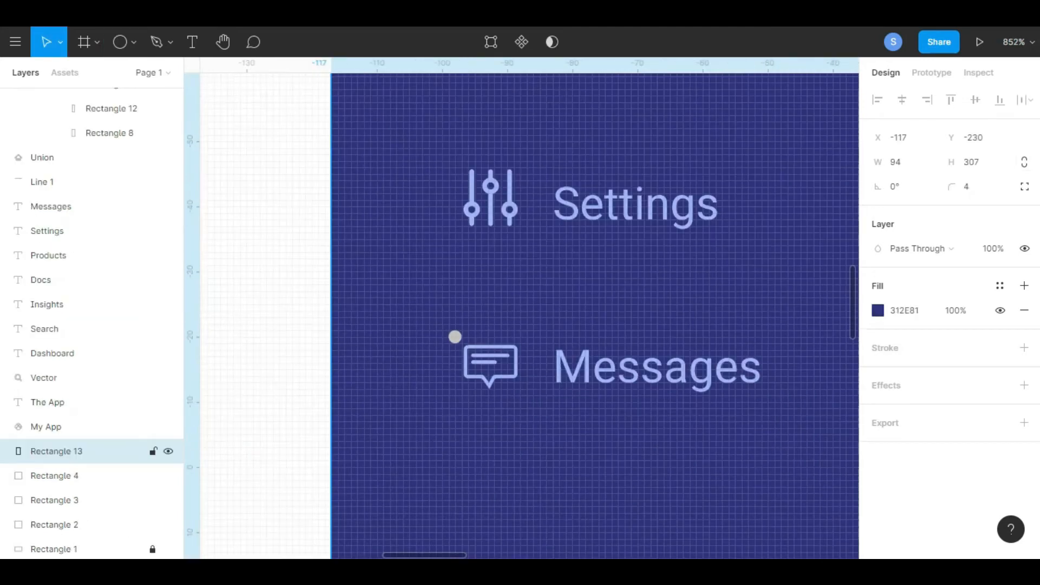
Step: Recolor the notification circle's fill to the light purple 8B83EE
click(455, 337)
scroll(539, 219, down, 4)
click(878, 310)
click(805, 489)
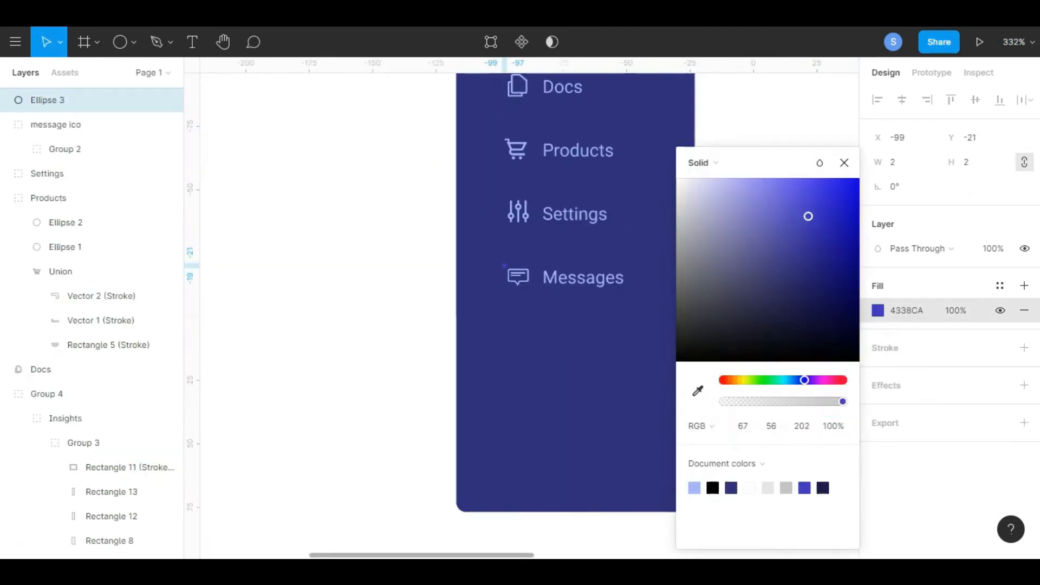
drag(759, 191, 759, 190)
click(845, 162)
click(521, 315)
Step: Move the notification circle down to Y -20 beside the message icon
scroll(520, 316, up, 7)
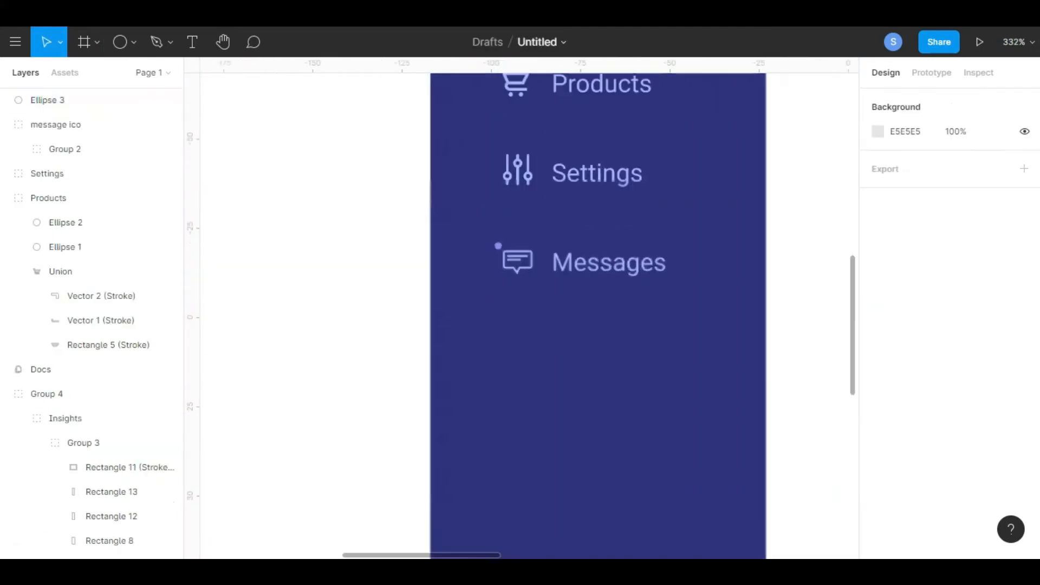
click(357, 154)
drag(357, 154, 357, 178)
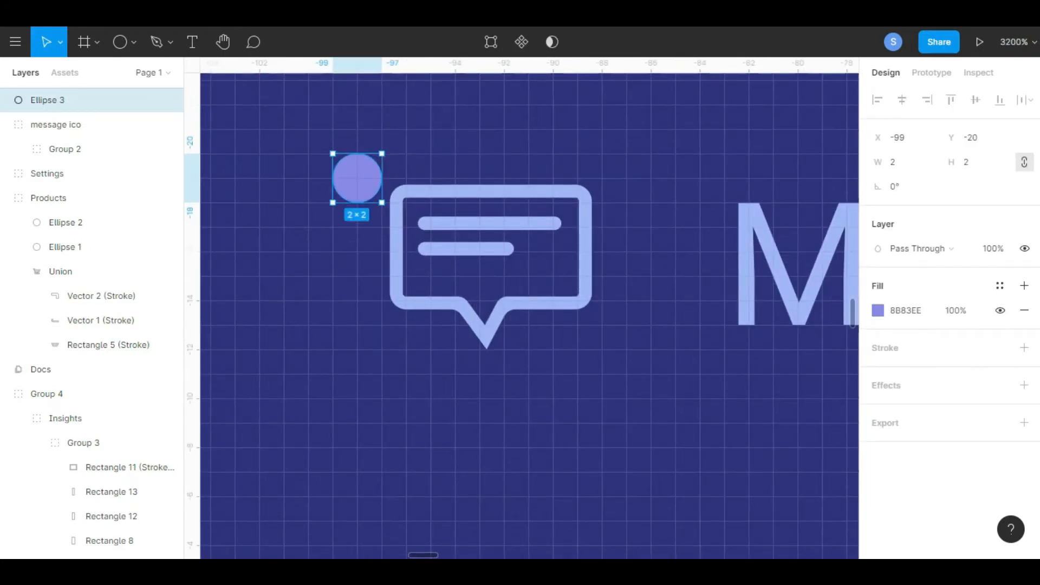
scroll(366, 206, down, 5)
click(752, 257)
scroll(752, 257, down, 3)
Step: Shorten the navy sidebar background from its bottom edge to a height of 278
scroll(750, 258, up, 1)
drag(750, 257, 716, 411)
scroll(715, 412, down, 1)
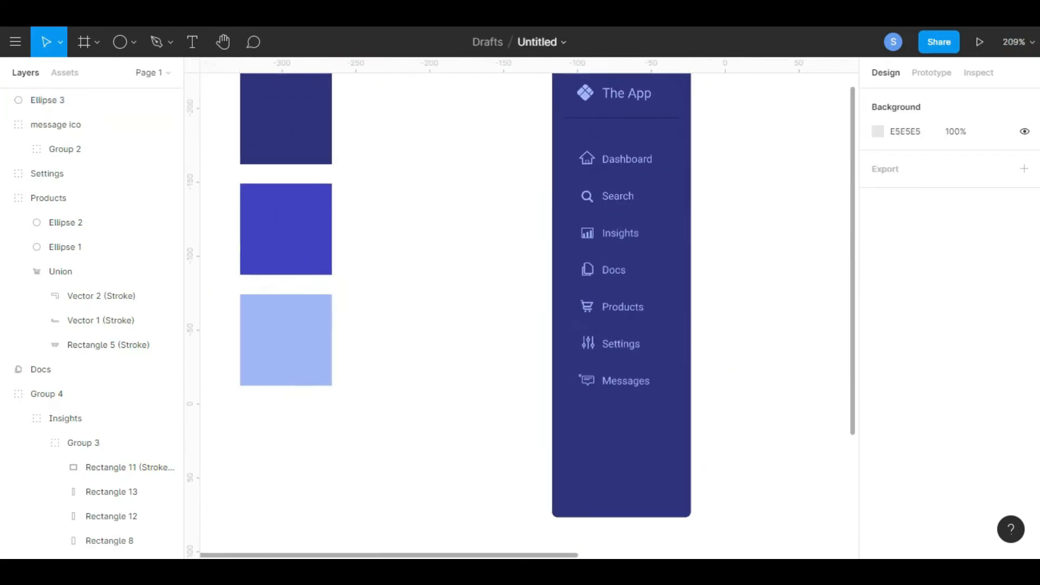
scroll(602, 511, up, 1)
click(601, 511)
drag(627, 519, 627, 464)
click(734, 407)
scroll(733, 407, down, 1)
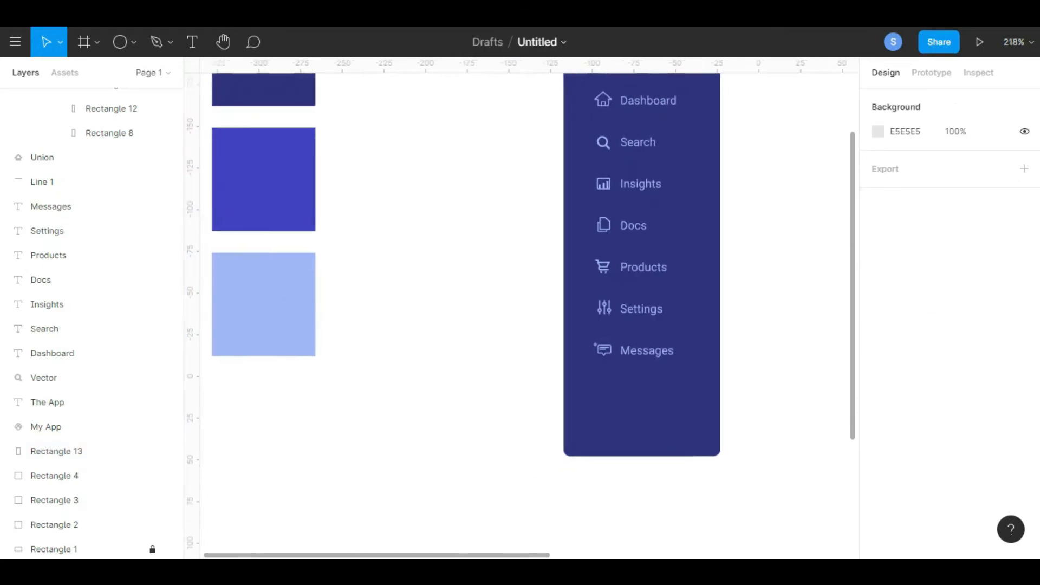
Step: Draw a 94 × 42 rectangle at X -117, Y 14 across the bottom of the sidebar
scroll(840, 398, up, 2)
click(121, 42)
click(133, 41)
click(103, 76)
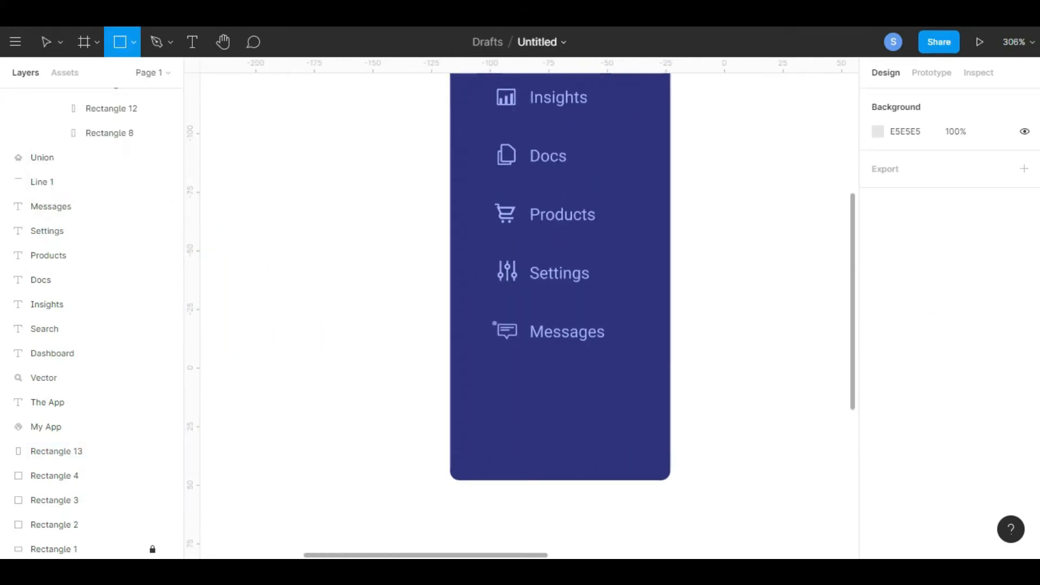
drag(449, 400, 671, 499)
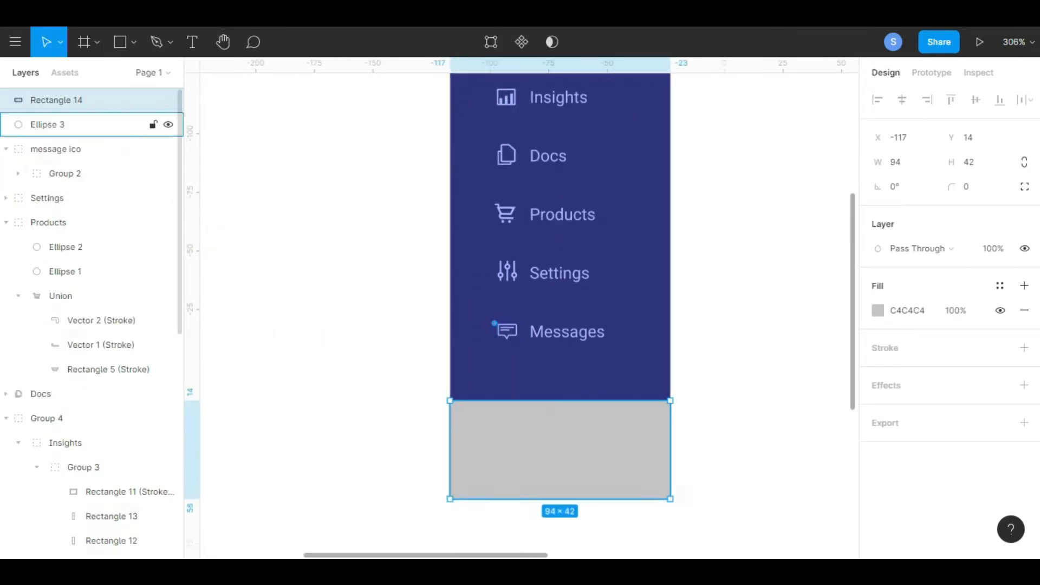
Step: Recolor the new bottom rectangle's fill to the light purple document color 8B83EE
click(878, 310)
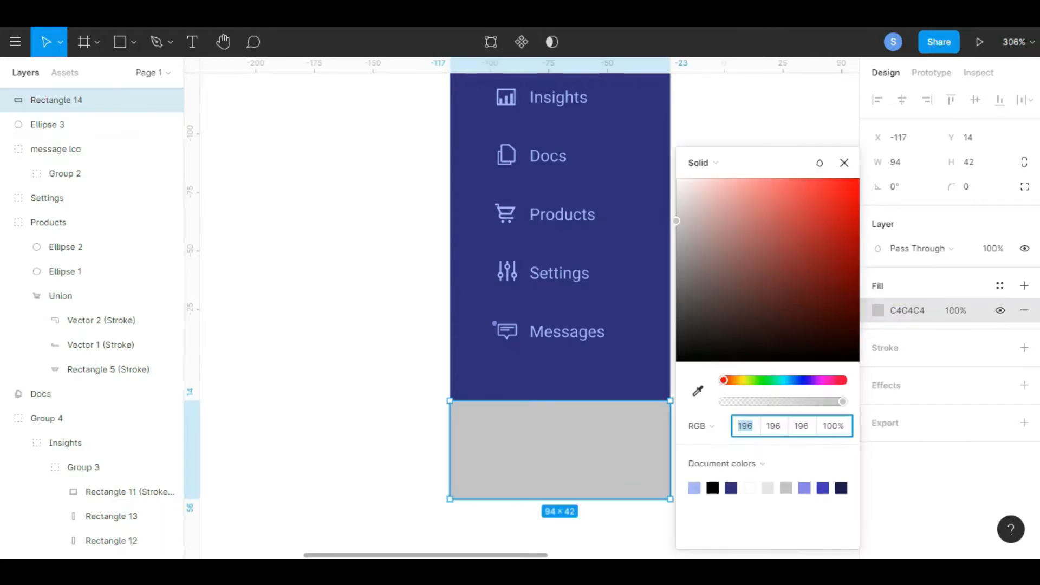
click(805, 487)
click(844, 163)
click(834, 271)
scroll(835, 279, down, 5)
scroll(835, 260, up, 5)
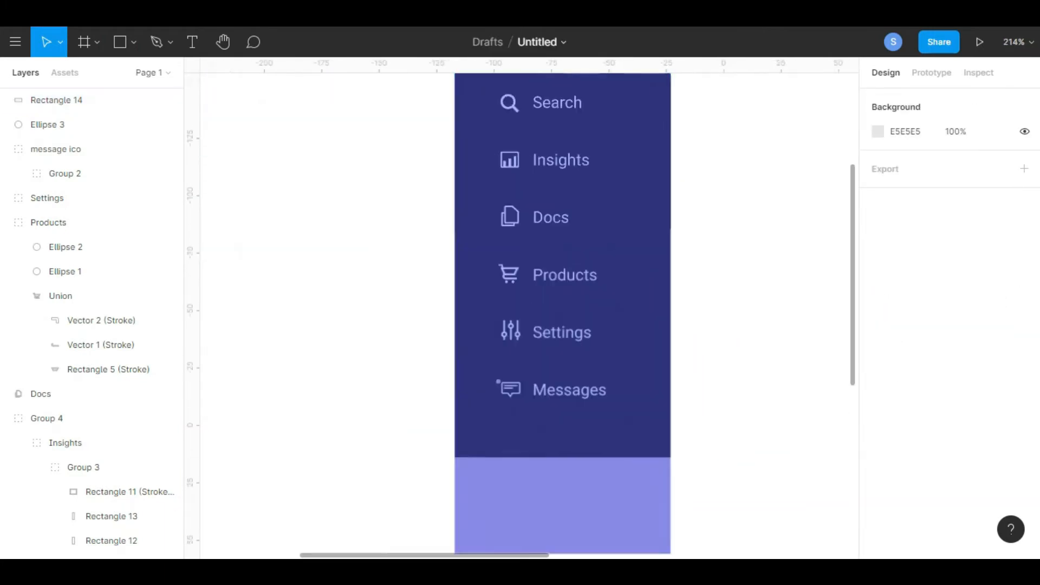
Step: Reshape the purple rectangle into a trapezoid with its top corners at X -104.5 and X -36.5, and round those two corners
scroll(834, 260, down, 2)
click(603, 346)
scroll(595, 351, up, 4)
scroll(577, 398, down, 3)
scroll(566, 425, up, 2)
scroll(567, 426, down, 1)
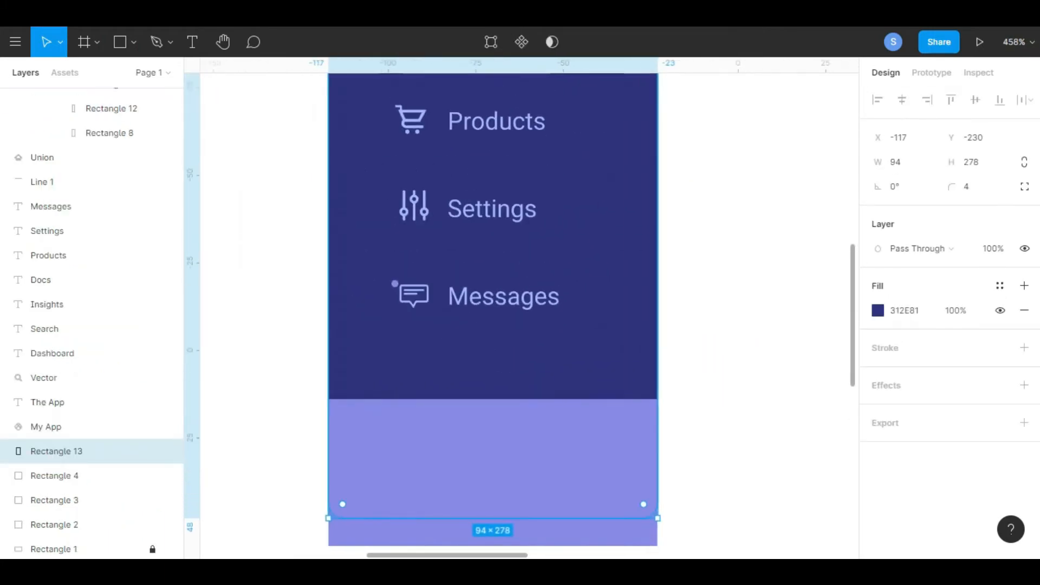
click(566, 434)
key(Return)
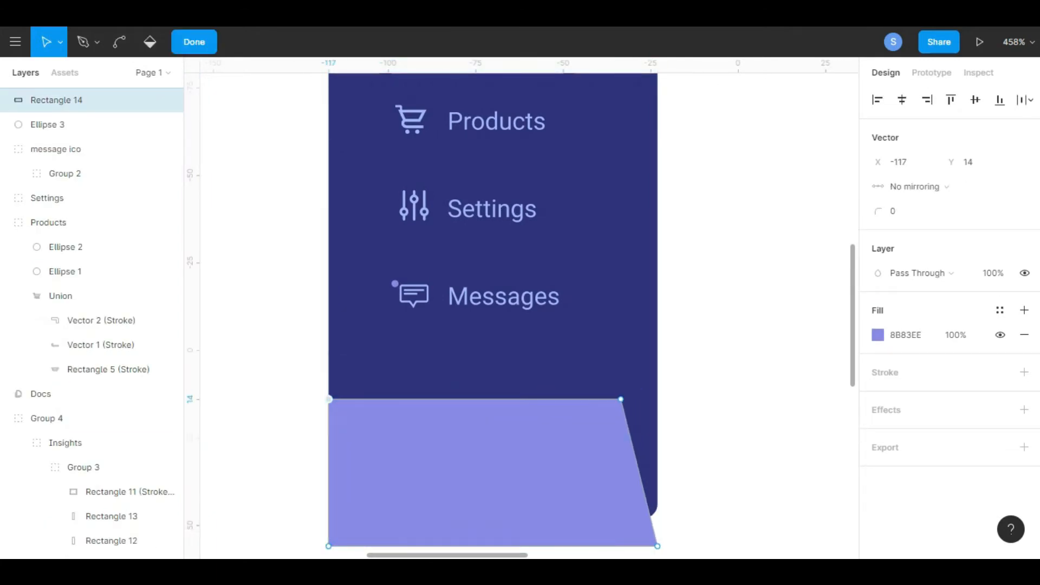
drag(402, 400, 383, 399)
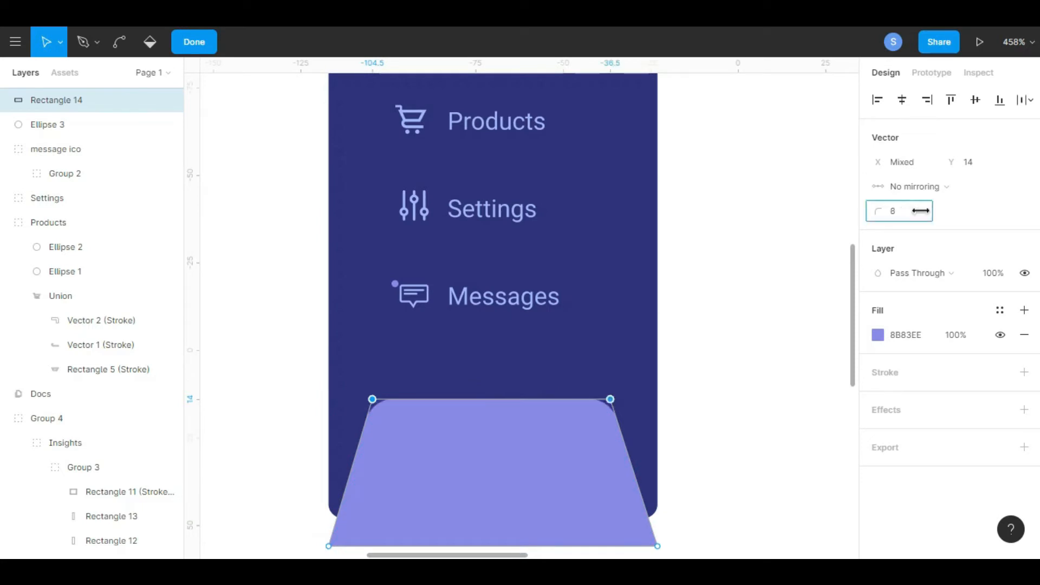
click(753, 428)
scroll(753, 428, down, 1)
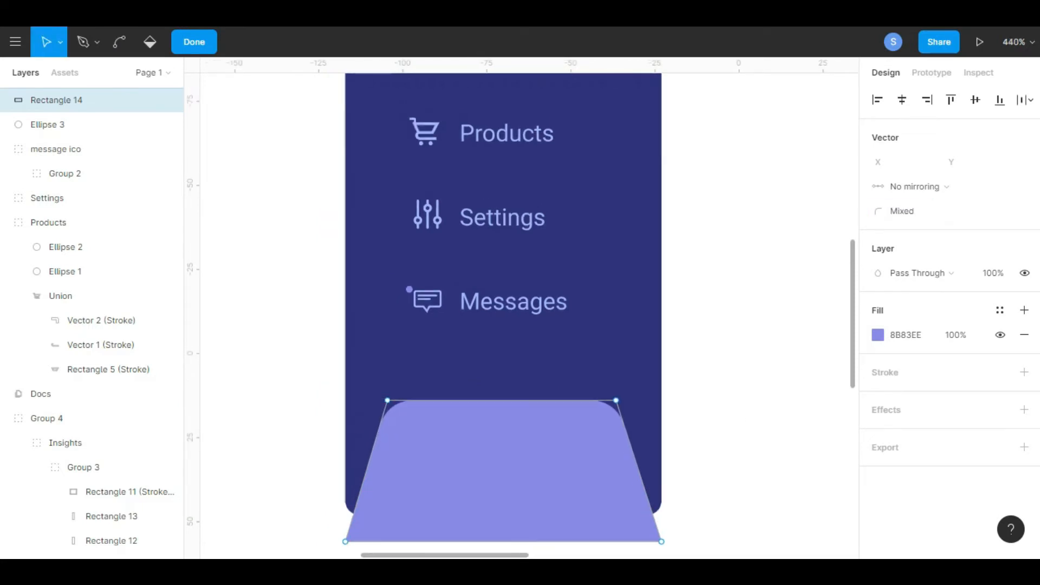
Step: Finish the vector editing and widen the purple trapezoid evenly past both sides of the sidebar
key(Return)
drag(661, 467, 635, 475)
right_click(581, 530)
click(624, 304)
click(742, 422)
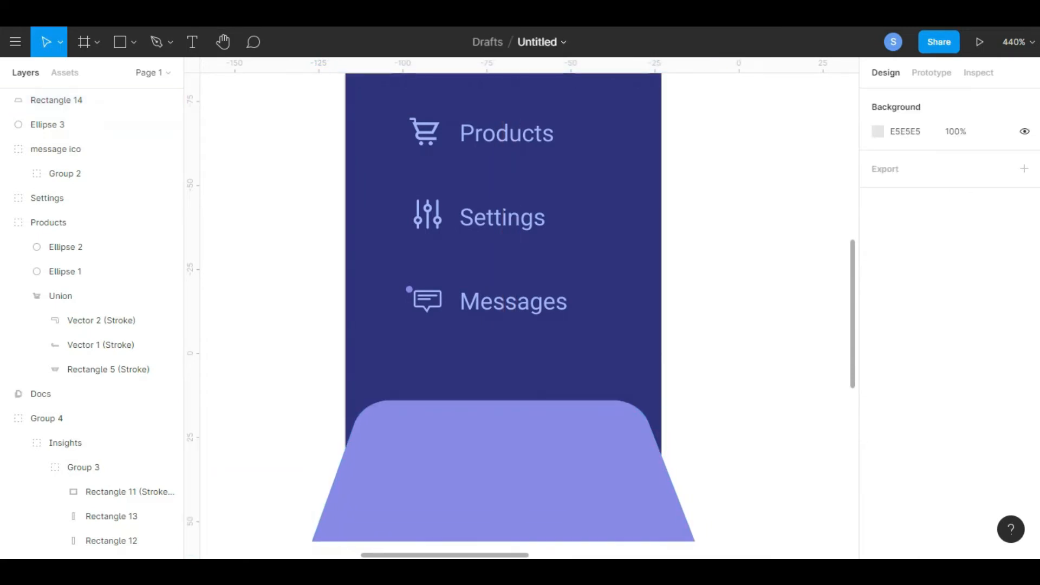
Step: Duplicate the navy sidebar background rectangle in place, directly above the original
right_click(613, 305)
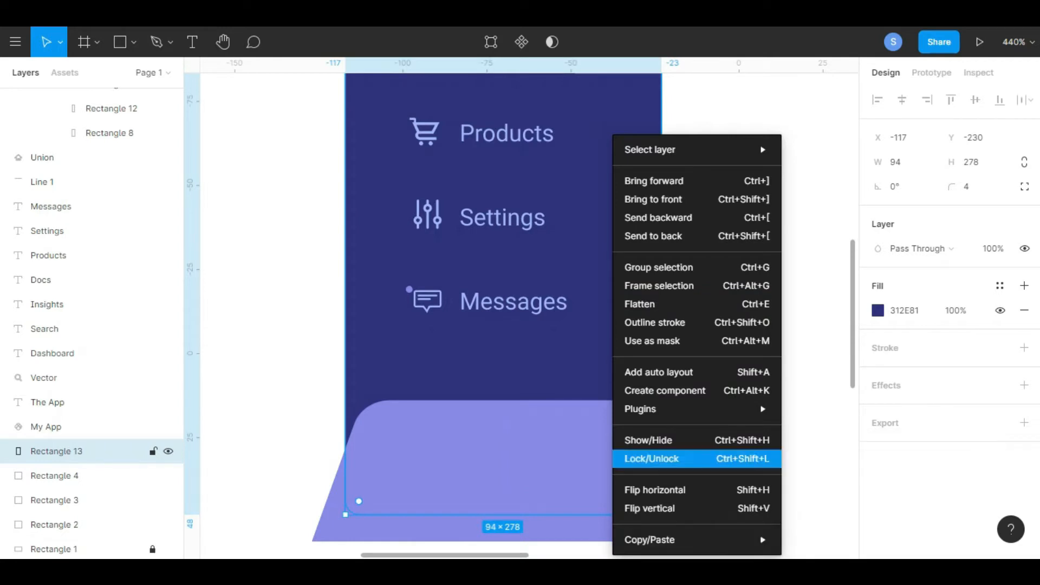
key(Escape)
key(ctrl+v)
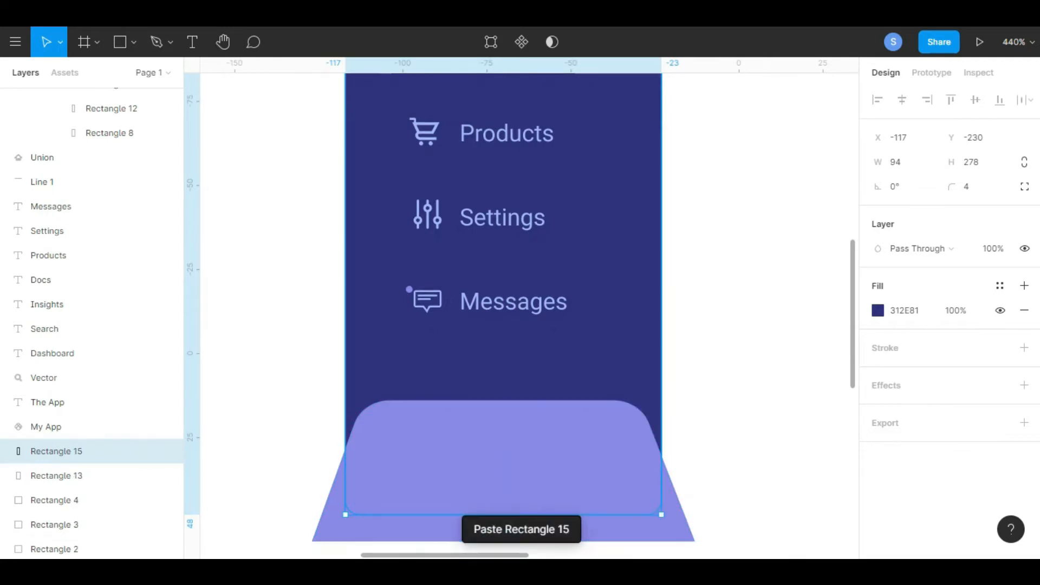
Step: Mask the purple trapezoid with the duplicated navy sidebar rectangle
shift+click(520, 470)
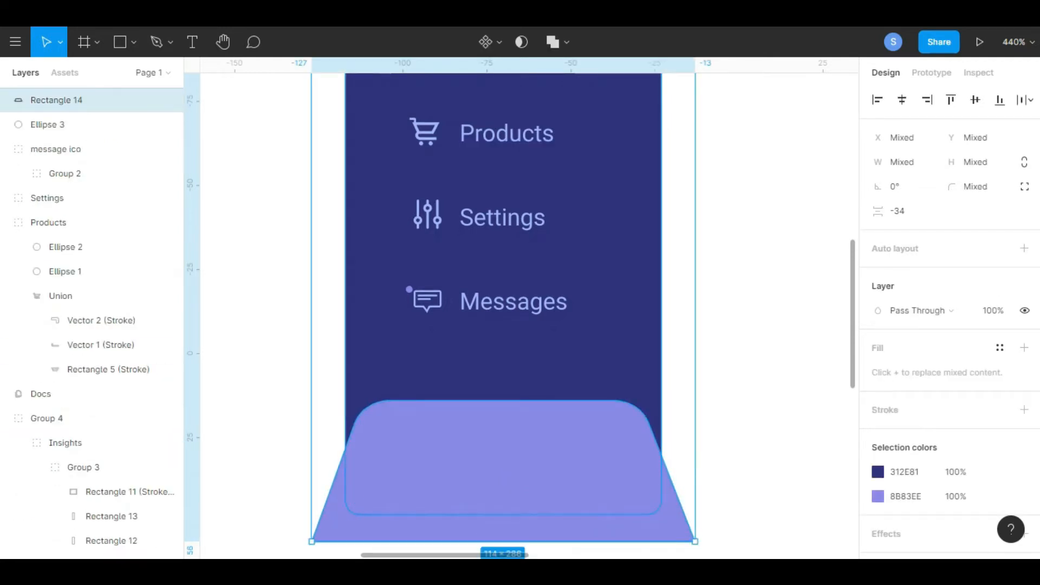
click(521, 41)
click(759, 339)
scroll(760, 340, down, 5)
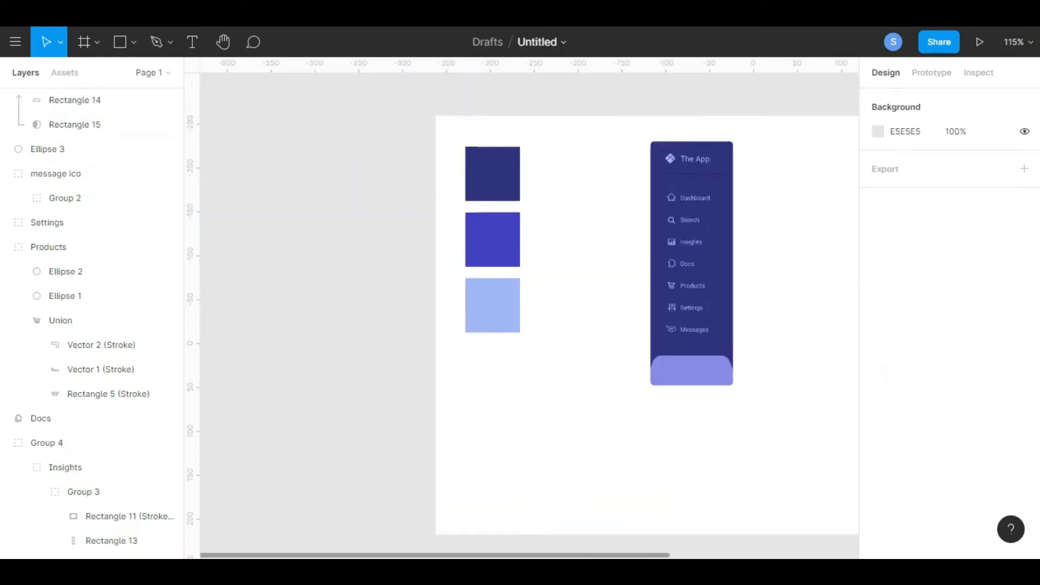
Step: Pull the masked purple shape's side points and bottom corners toward the sidebar's edges, with the lower-left corner at X -119.5, Y 48
scroll(759, 339, up, 6)
double_click(636, 388)
scroll(636, 389, up, 2)
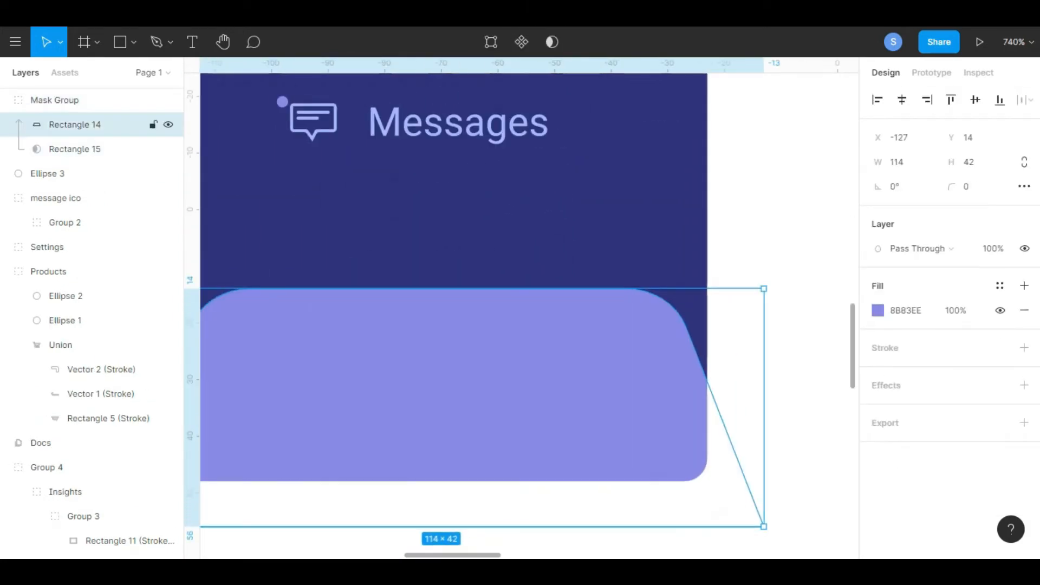
double_click(636, 388)
drag(636, 388, 689, 324)
drag(817, 462, 775, 425)
drag(740, 262, 761, 293)
drag(255, 423, 425, 379)
drag(343, 419, 385, 374)
scroll(385, 374, down, 3)
scroll(467, 385, up, 4)
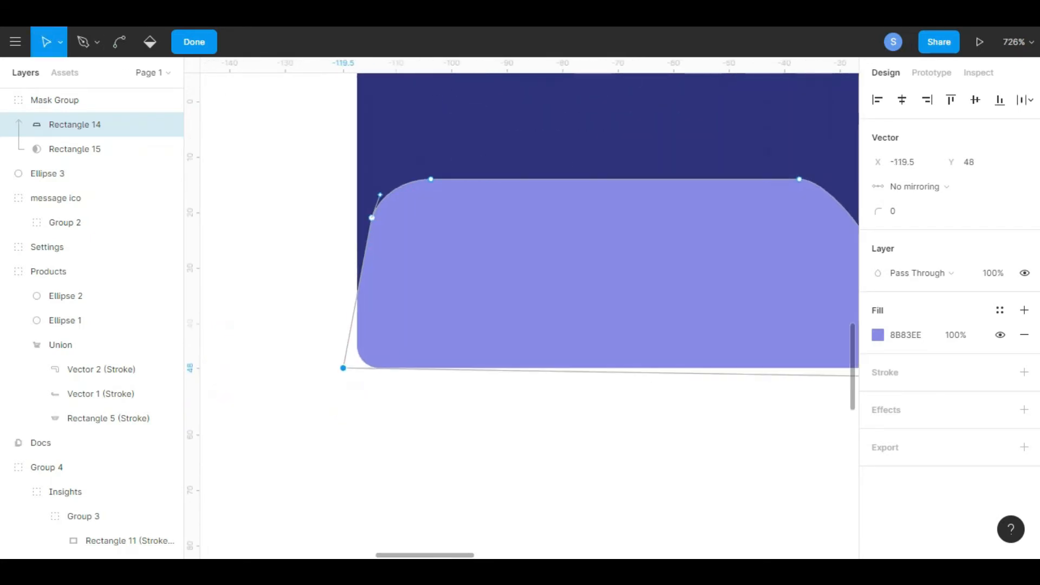
Step: Align the purple shape's two side points at X -116 and X -24, Y 27, and set their corner radius to 47
scroll(364, 217, down, 1)
drag(370, 217, 364, 222)
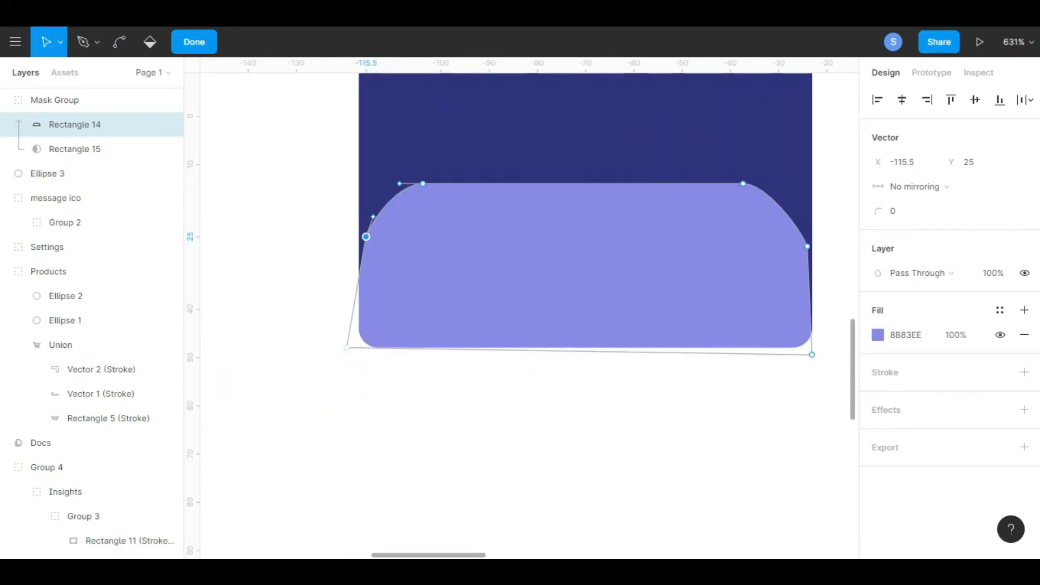
drag(704, 216, 683, 235)
scroll(683, 236, up, 1)
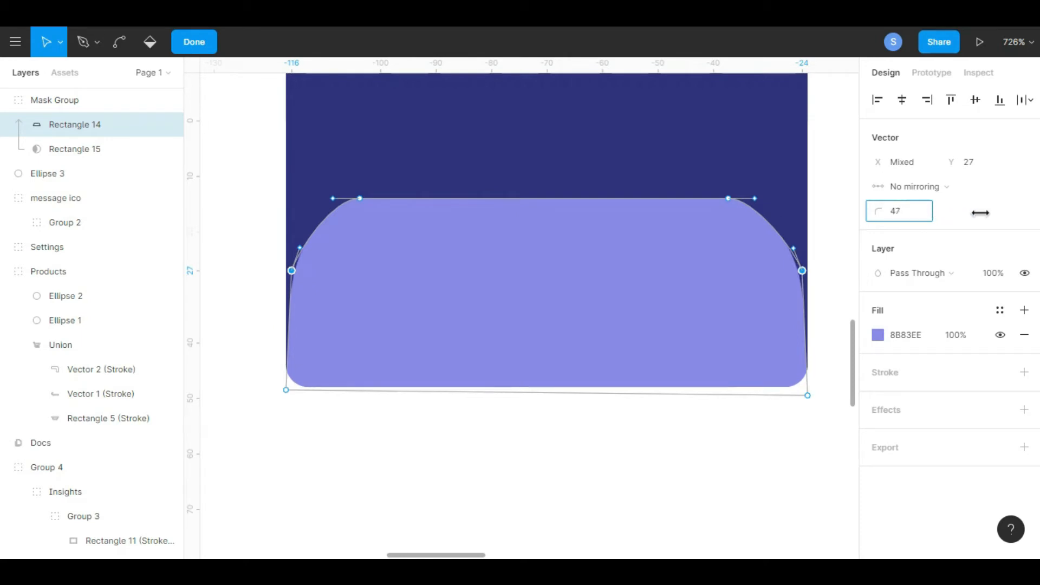
key(Escape)
Step: Apply Outline stroke to the masked purple footer shape
right_click(435, 285)
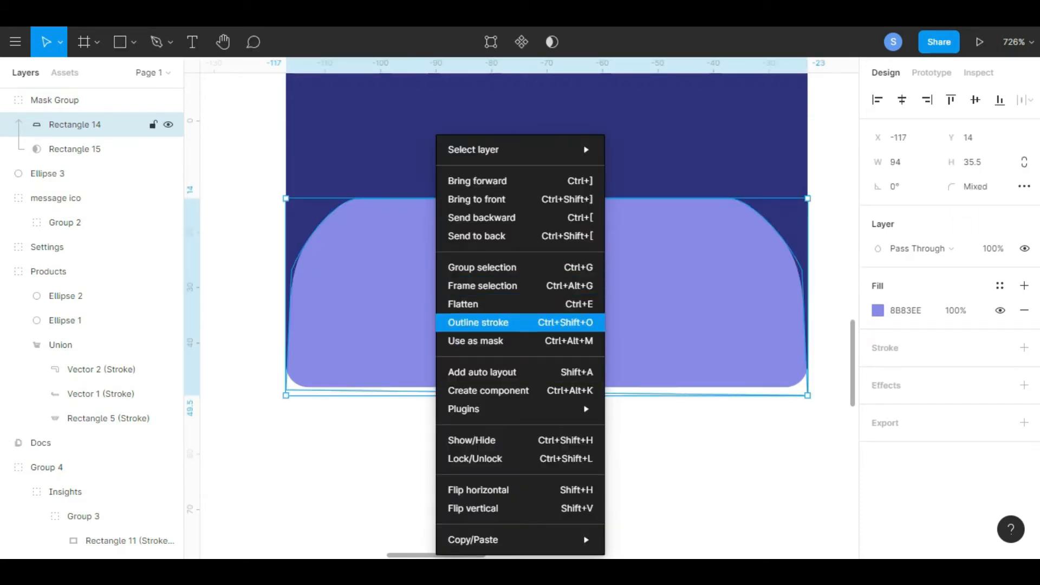
click(445, 322)
click(445, 437)
scroll(446, 438, down, 3)
scroll(353, 330, down, 5)
scroll(520, 309, up, 5)
drag(365, 350, 589, 315)
scroll(588, 315, up, 2)
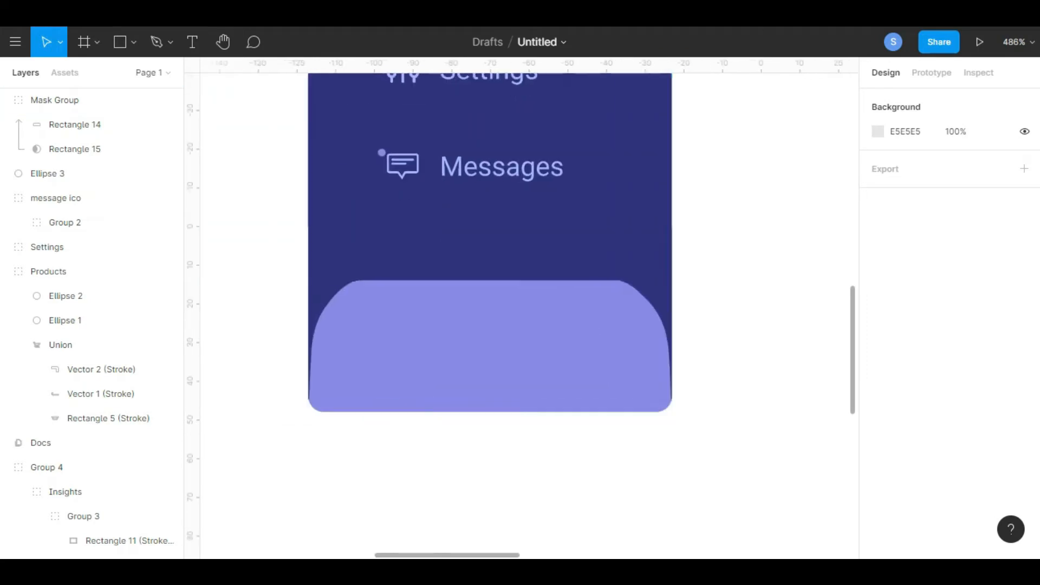
Step: Try to round the footer shape's two upper points further by raising their corner radius to about 266
double_click(591, 312)
double_click(593, 308)
click(621, 277)
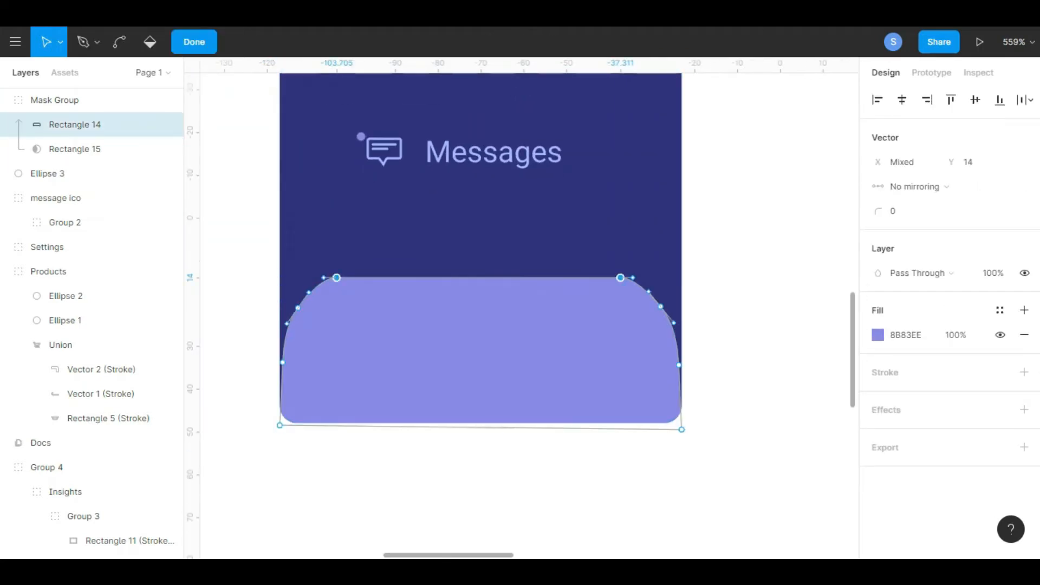
drag(18, 207, 285, 257)
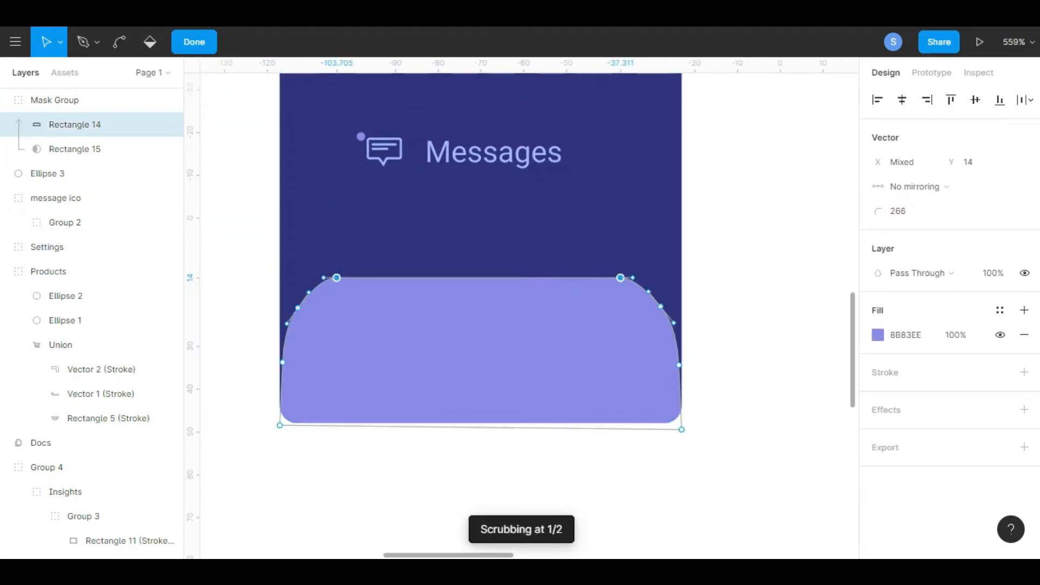
click(750, 259)
click(751, 259)
scroll(751, 259, down, 6)
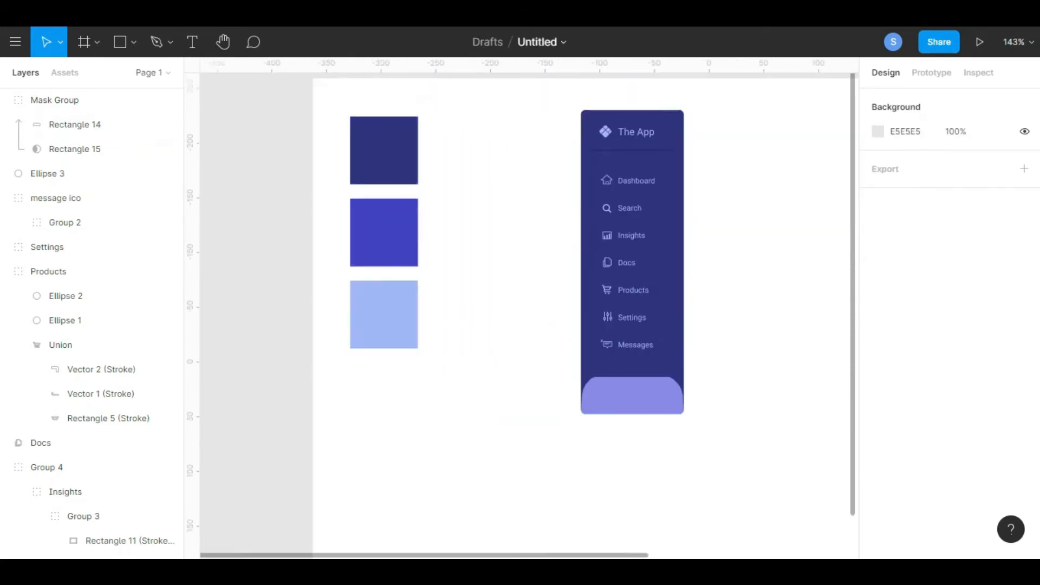
Step: Move the purple shape inside its mask down so its upper edge sits at about Y 18
scroll(668, 376, up, 4)
double_click(650, 403)
drag(650, 404, 651, 415)
click(758, 387)
scroll(758, 388, down, 5)
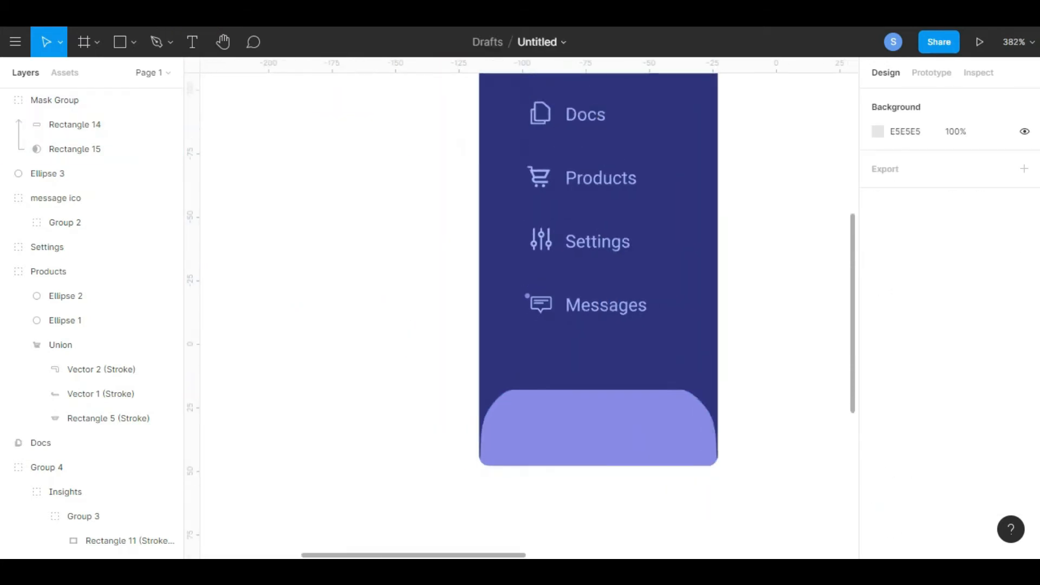
scroll(724, 405, up, 6)
scroll(724, 405, down, 2)
scroll(558, 453, up, 4)
double_click(559, 453)
drag(558, 453, 569, 376)
click(569, 490)
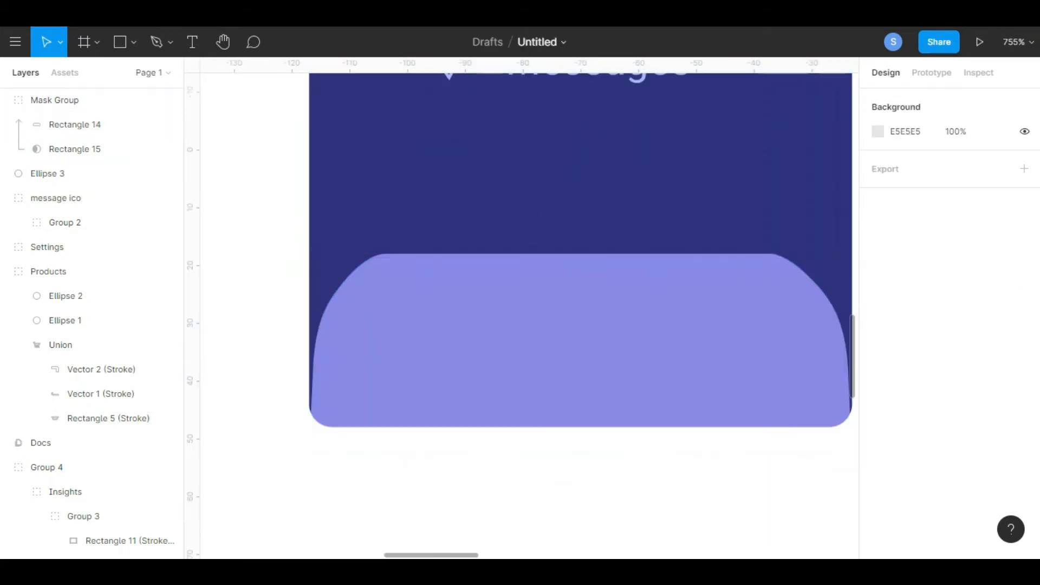
Step: Draw an 18 × 18 circle near the left end of the purple footer at X -106, Y 24
click(133, 42)
click(100, 130)
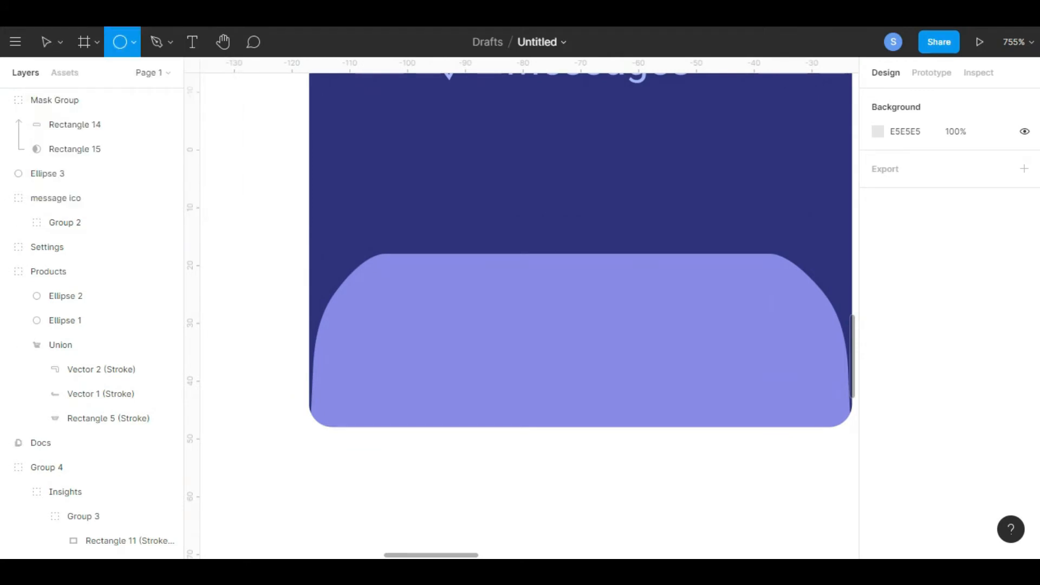
drag(367, 260, 460, 353)
drag(416, 300, 433, 341)
scroll(433, 340, down, 5)
Step: Keep the circle's E5E5E5 fill and reposition the circle in the footer at X -104, Y 26
click(878, 311)
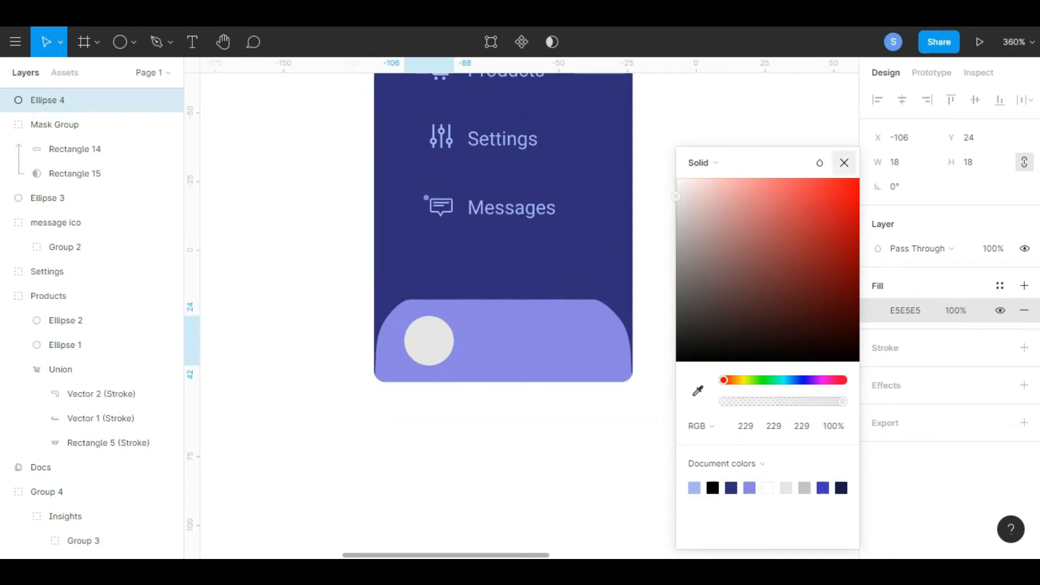
click(844, 162)
click(471, 423)
scroll(472, 375, up, 5)
click(398, 316)
drag(398, 317, 408, 326)
click(591, 460)
scroll(591, 460, down, 1)
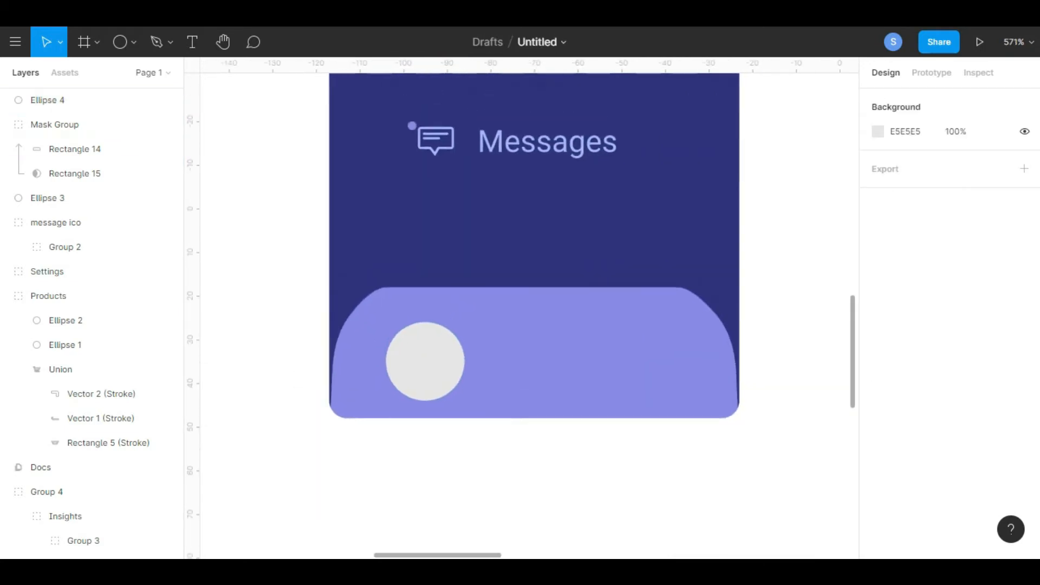
Step: Add the text "Account Name" beside the circle, with its box 49 wide and font size 5
drag(476, 335, 614, 367)
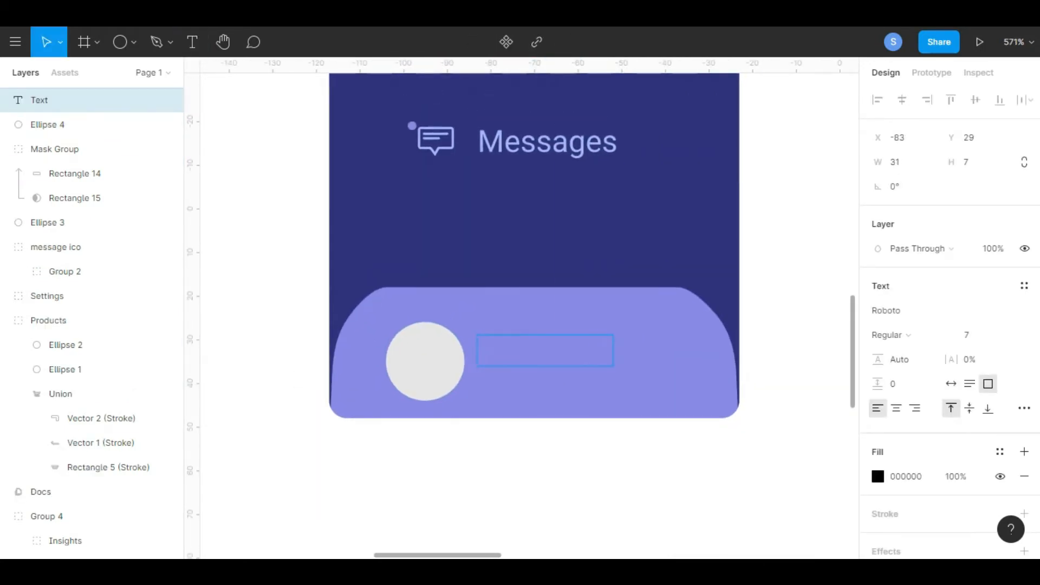
key(Escape)
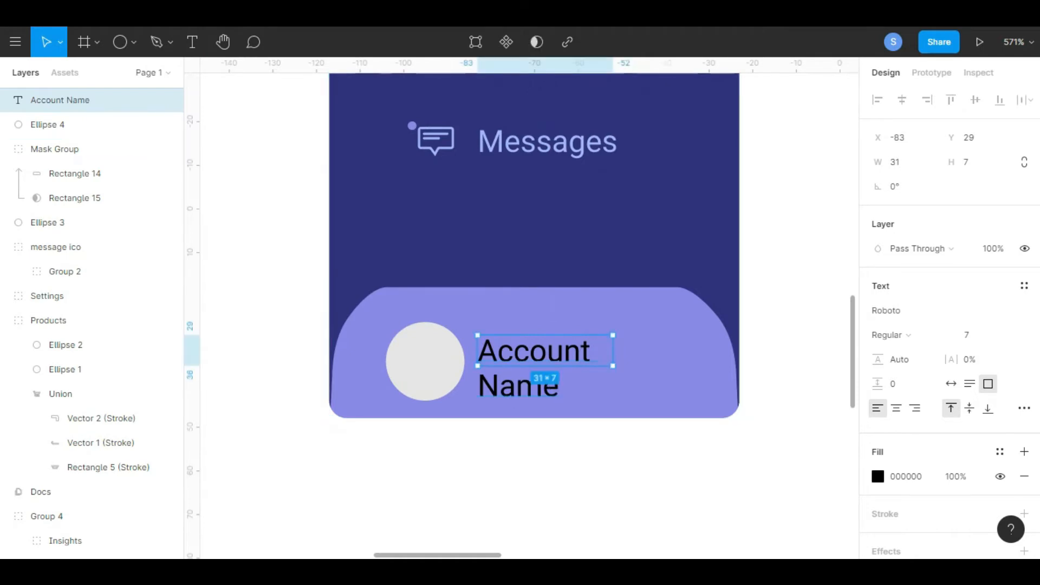
drag(614, 351, 687, 351)
key(ctrl+shift+comma)
key(ctrl+shift+comma)
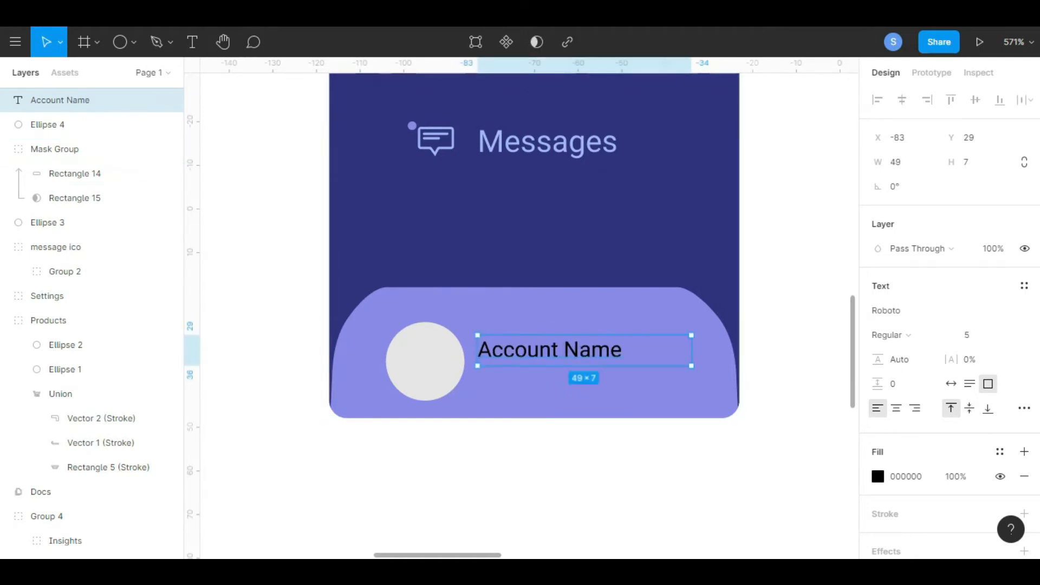
click(578, 471)
Step: Move the "Account Name" text to X -81, Y 31
scroll(579, 434, up, 4)
click(580, 304)
drag(579, 305, 594, 318)
Step: Recolor the "Account Name" text with the navy document color 312E81
double_click(591, 319)
click(586, 321)
scroll(580, 325, down, 1)
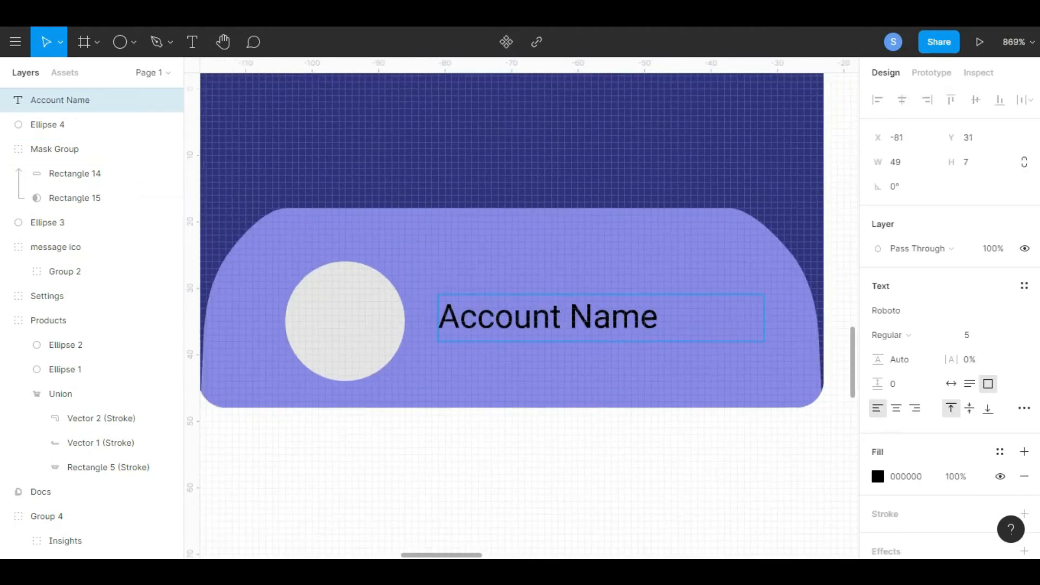
click(877, 476)
click(767, 487)
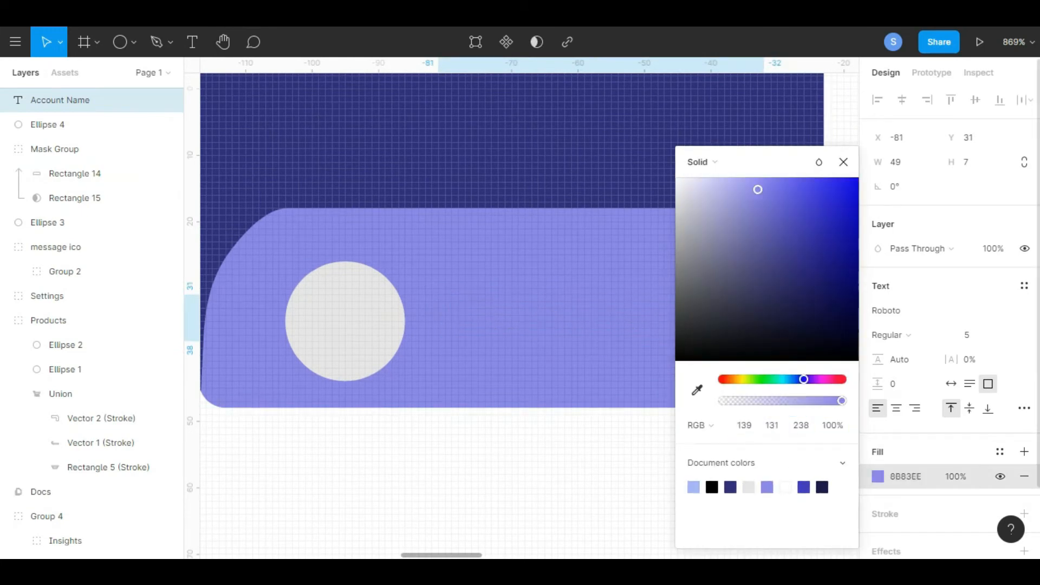
click(804, 487)
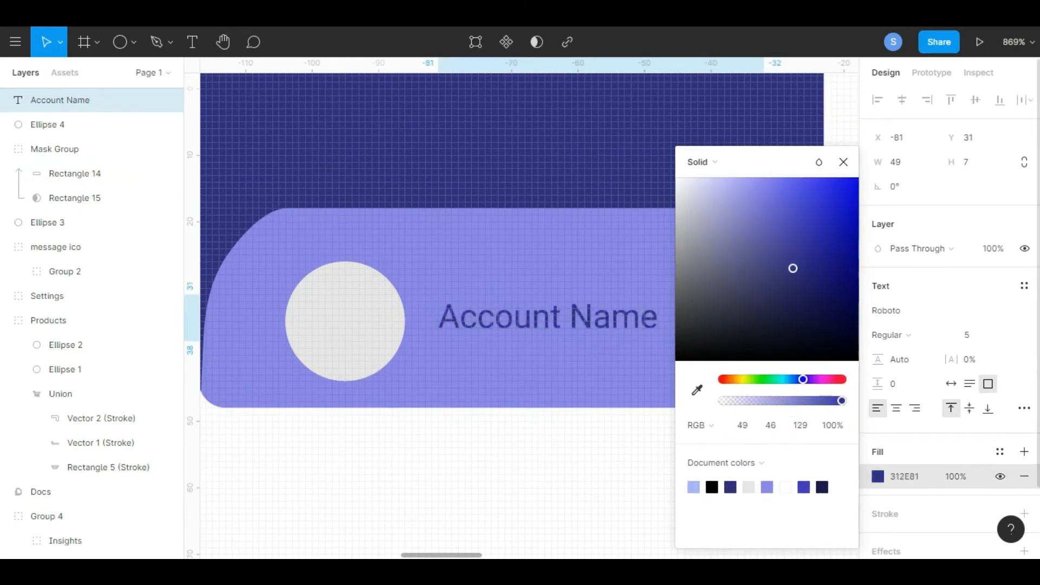
click(843, 161)
click(844, 161)
scroll(842, 157, down, 3)
drag(664, 322, 524, 417)
scroll(524, 418, down, 4)
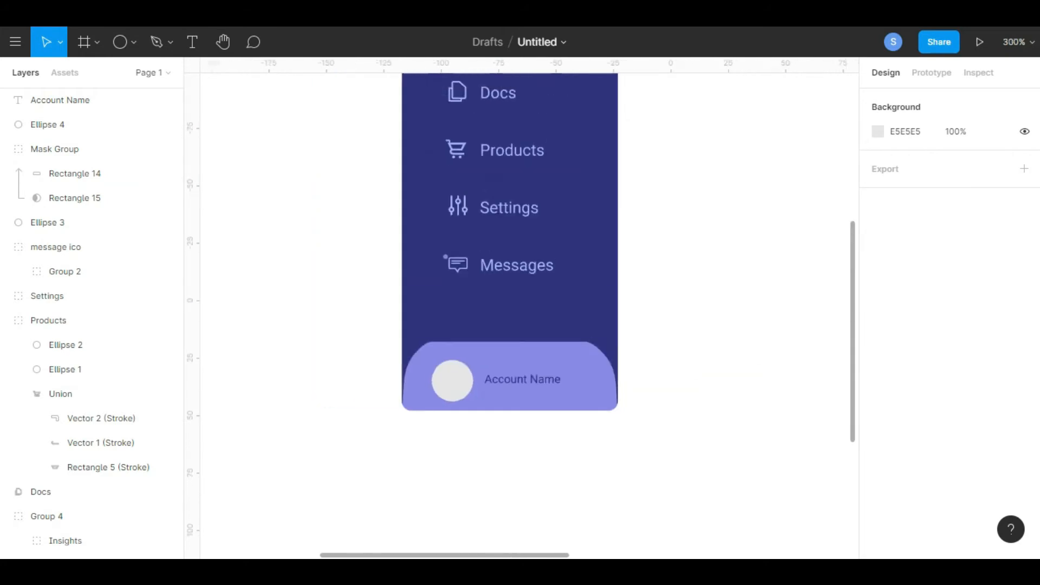
Step: Shrink the footer circle evenly about its center to about 16 × 16
scroll(523, 417, up, 5)
click(48, 124)
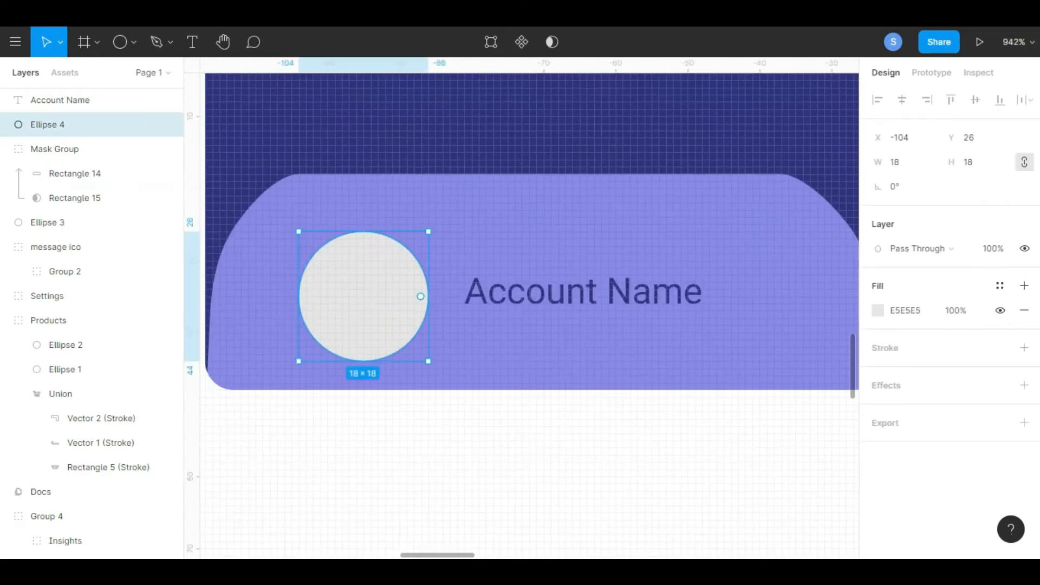
key(Escape)
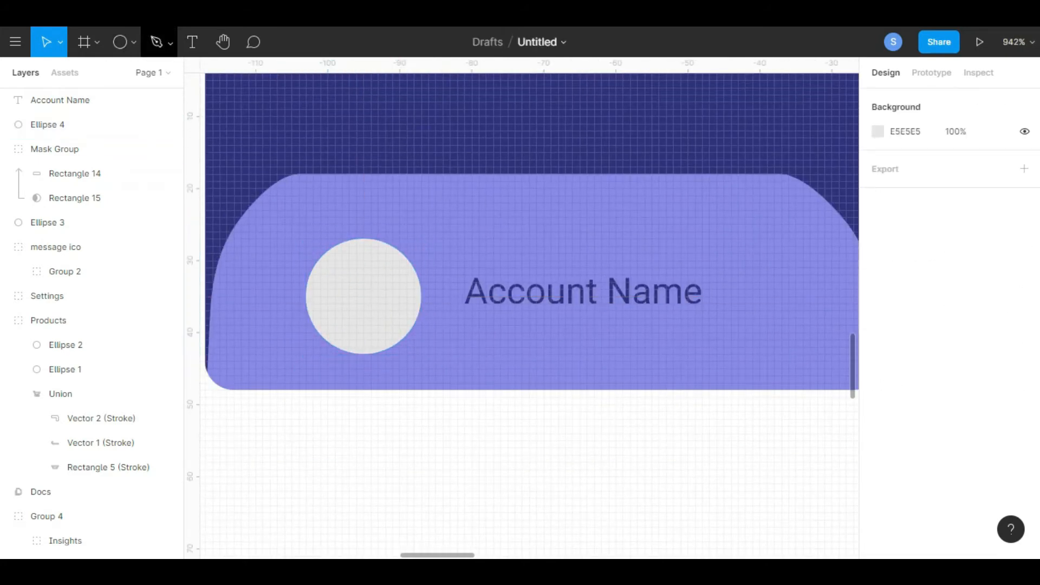
Step: Add the text "Edit your Profile" directly below "Account Name" at X -81, Y 38
click(170, 42)
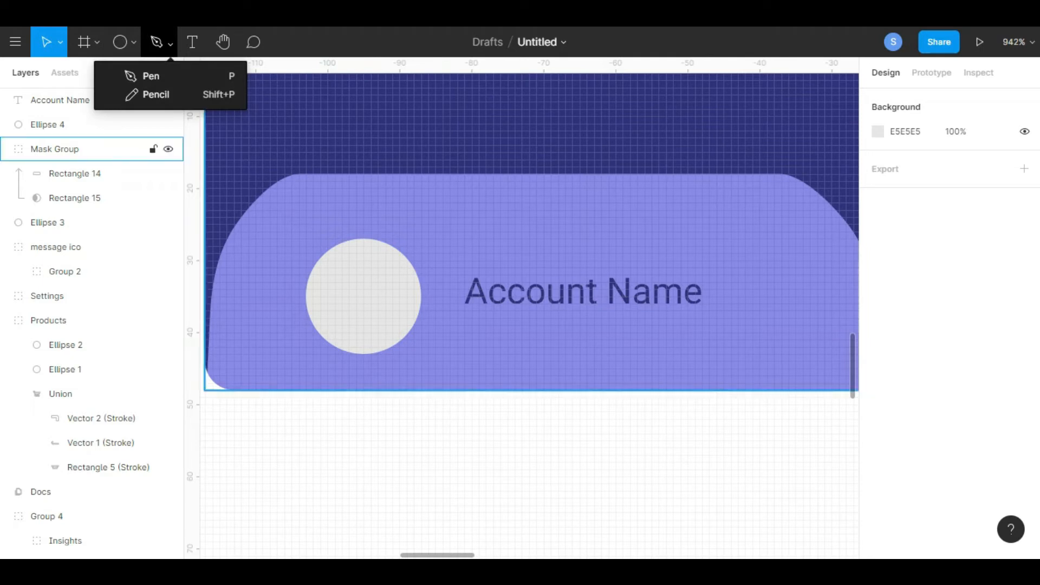
key(t)
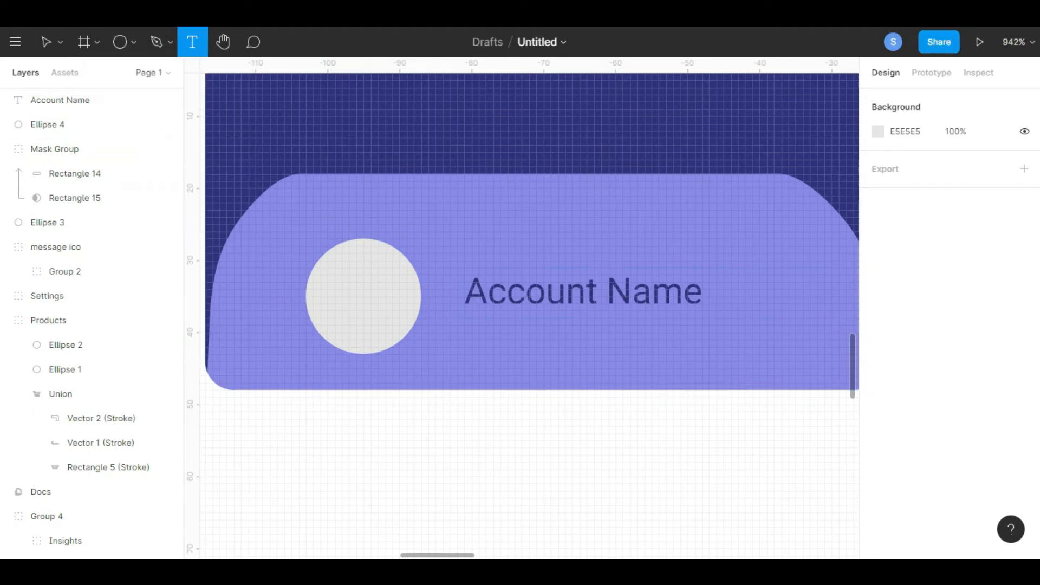
drag(465, 318, 565, 333)
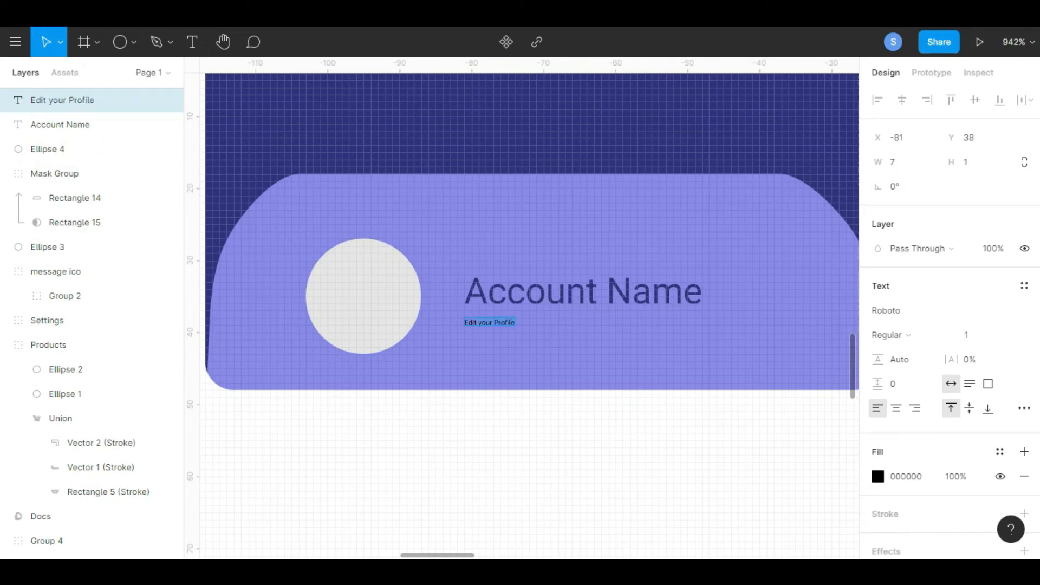
Step: Set the "Edit your Profile" text to font size 2 and recolor it with the document color 4338CA
click(877, 477)
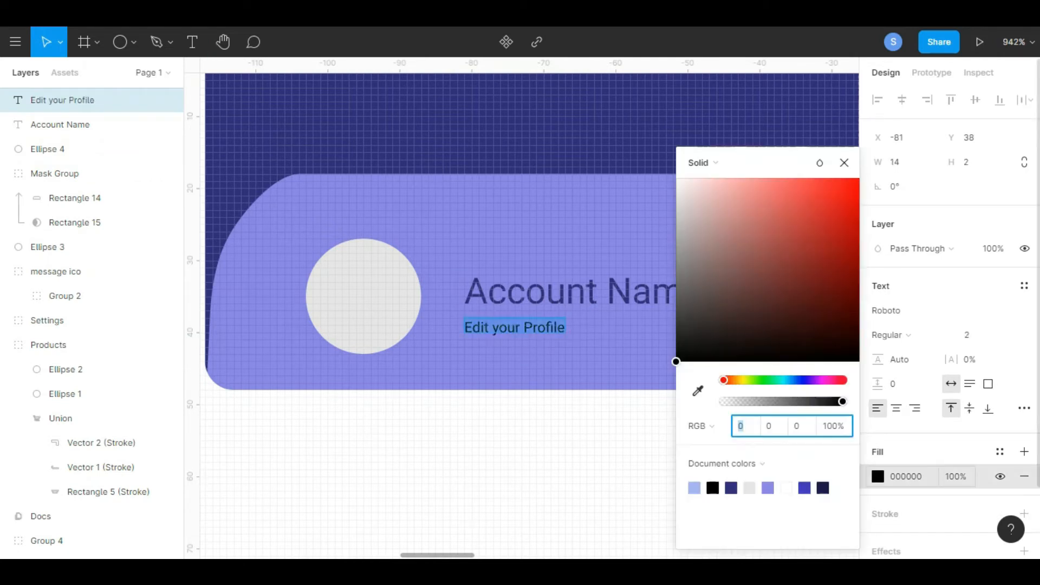
click(804, 488)
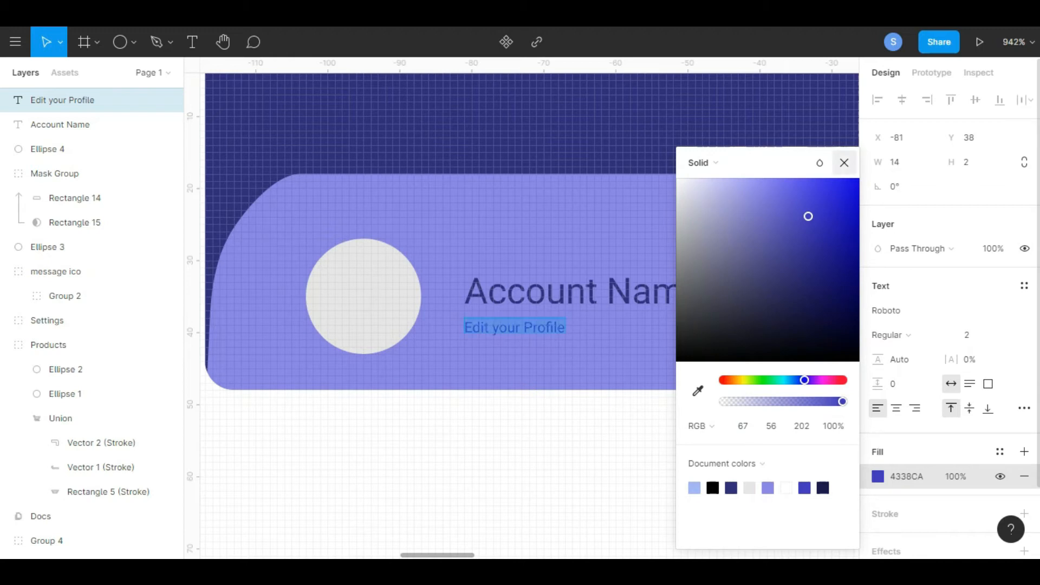
click(844, 162)
key(Escape)
drag(517, 312, 576, 385)
scroll(550, 374, up, 3)
scroll(577, 385, down, 4)
click(551, 459)
scroll(551, 459, down, 5)
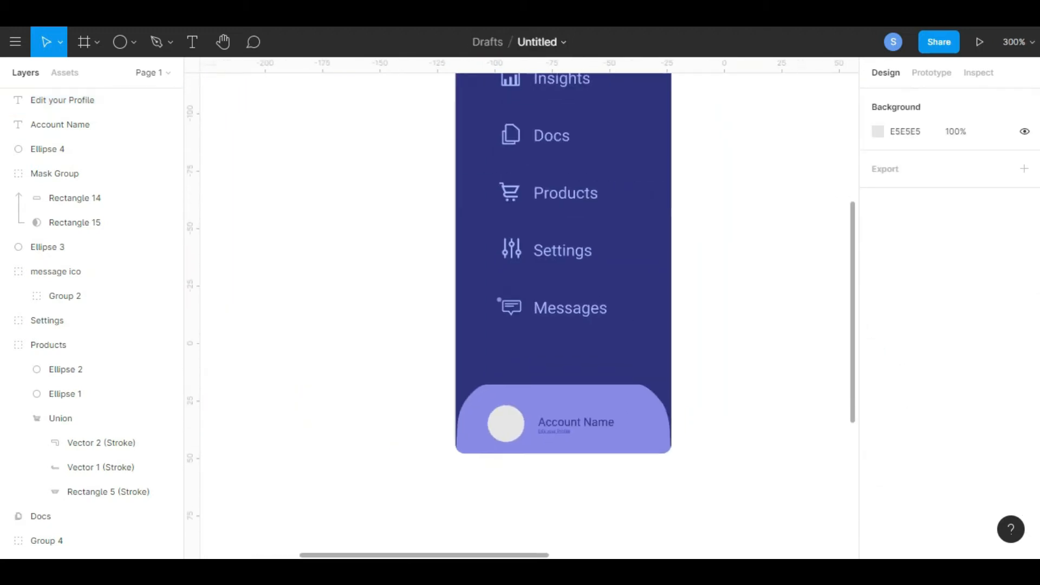
Step: Underline the "Edit your Profile" text and align its right end with the end of "Account Name"
scroll(575, 446, up, 8)
drag(575, 445, 502, 391)
click(452, 316)
drag(453, 316, 675, 328)
scroll(694, 381, down, 2)
click(666, 479)
scroll(666, 484, down, 1)
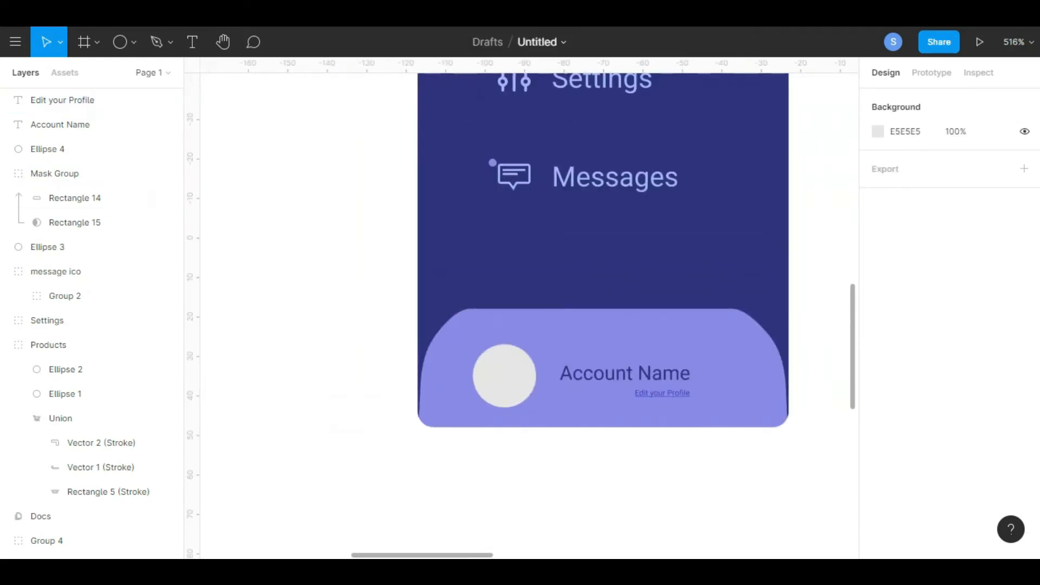
Step: Place the Businessman-Transparent image over the footer circle at 21 × 21, with its upper edge at Y 27
scroll(607, 411, down, 2)
scroll(615, 463, up, 5)
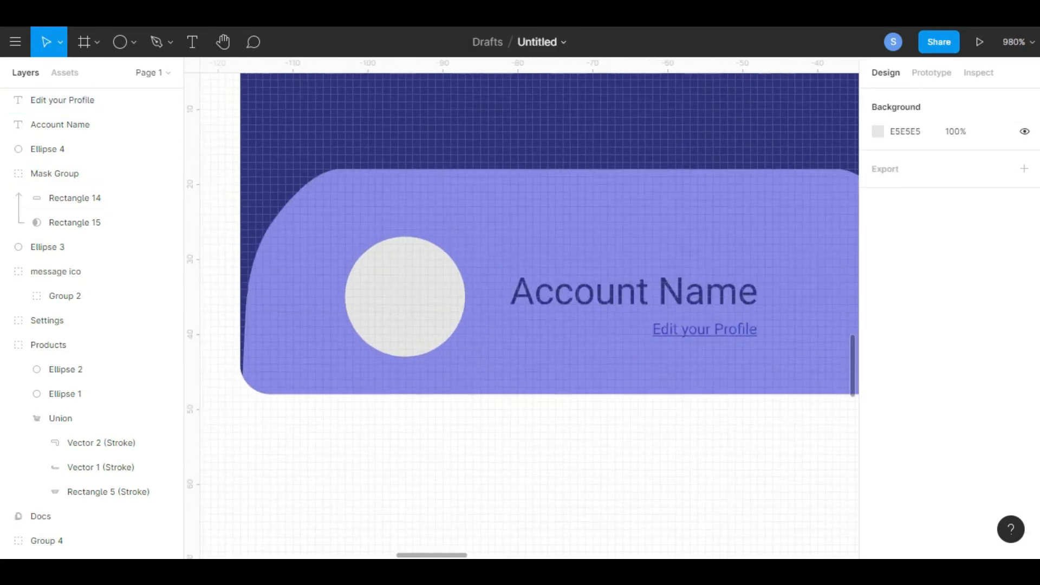
click(426, 315)
scroll(446, 343, down, 1)
click(482, 425)
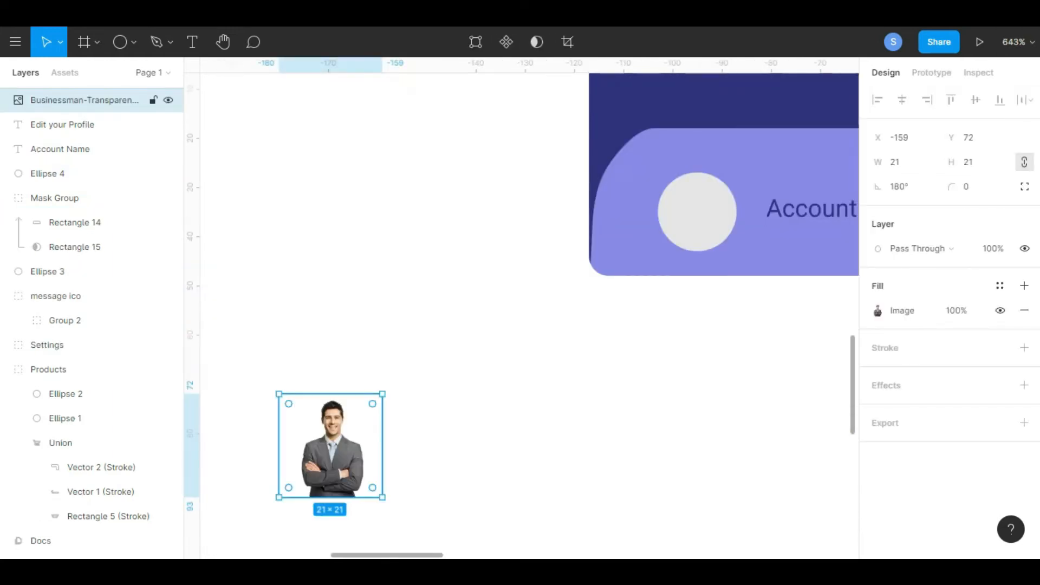
drag(331, 446, 652, 259)
scroll(653, 259, up, 5)
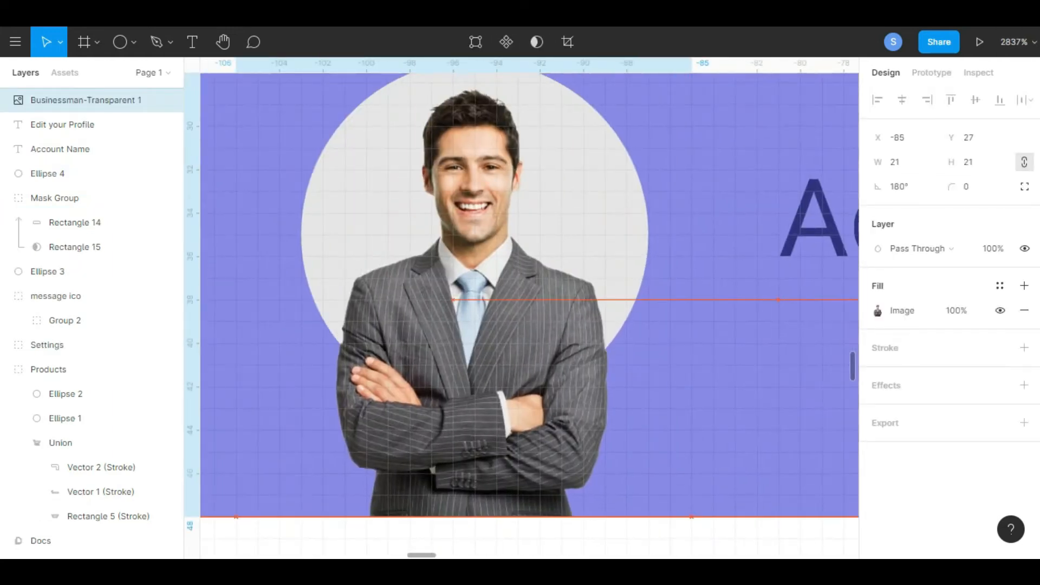
Step: Shrink the businessman image to 17 × 17 and position it over the footer circle at X -86, Y 28
scroll(554, 375, down, 2)
drag(634, 457, 608, 434)
scroll(560, 355, up, 3)
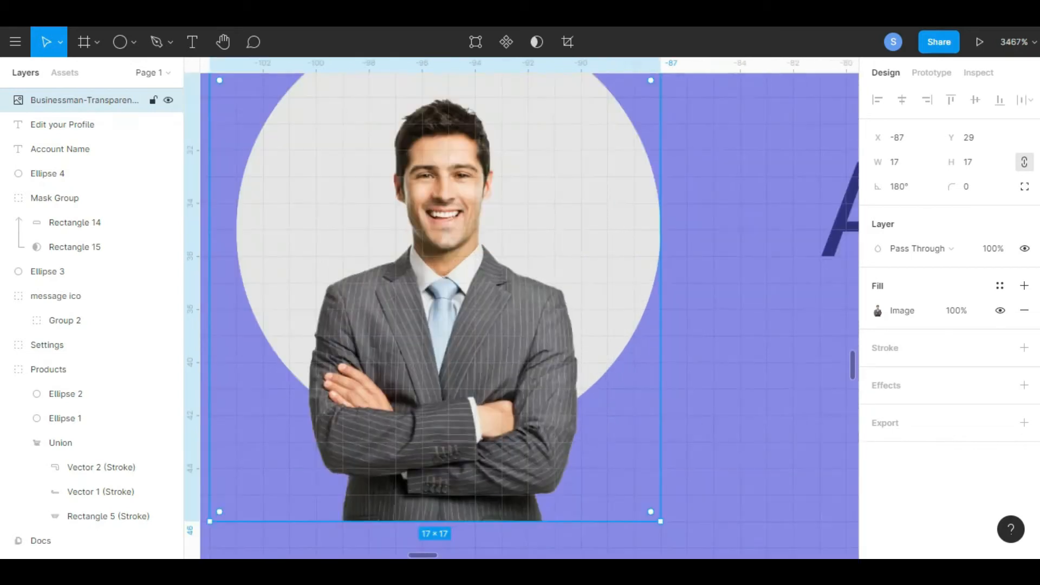
drag(561, 356, 587, 330)
scroll(587, 330, up, 2)
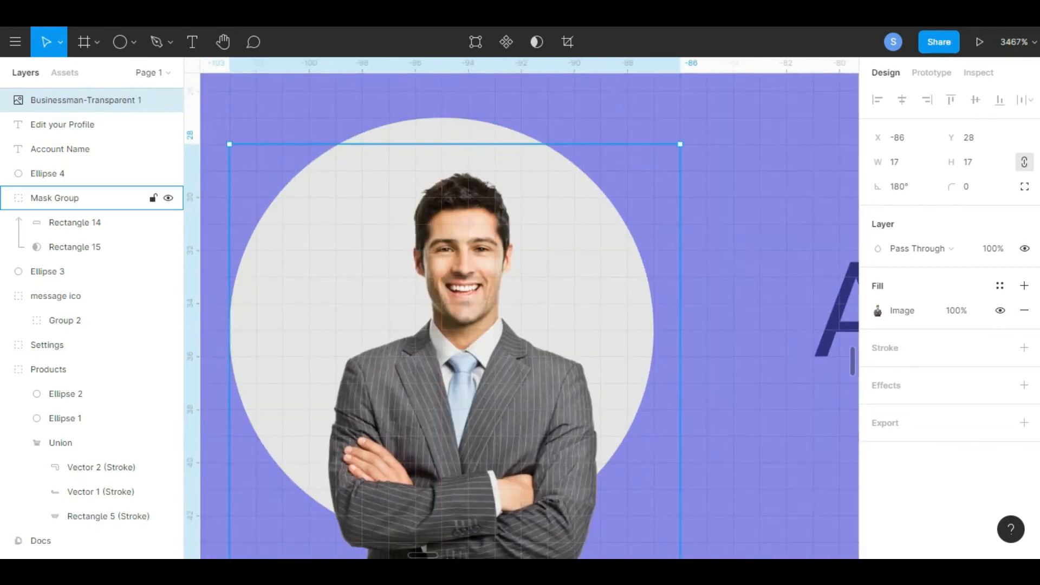
Step: Duplicate the light grey footer circle, mask the businessman image with the copy, and shift the image to X -87, Y 28
right_click(447, 126)
mouse_move(542, 529)
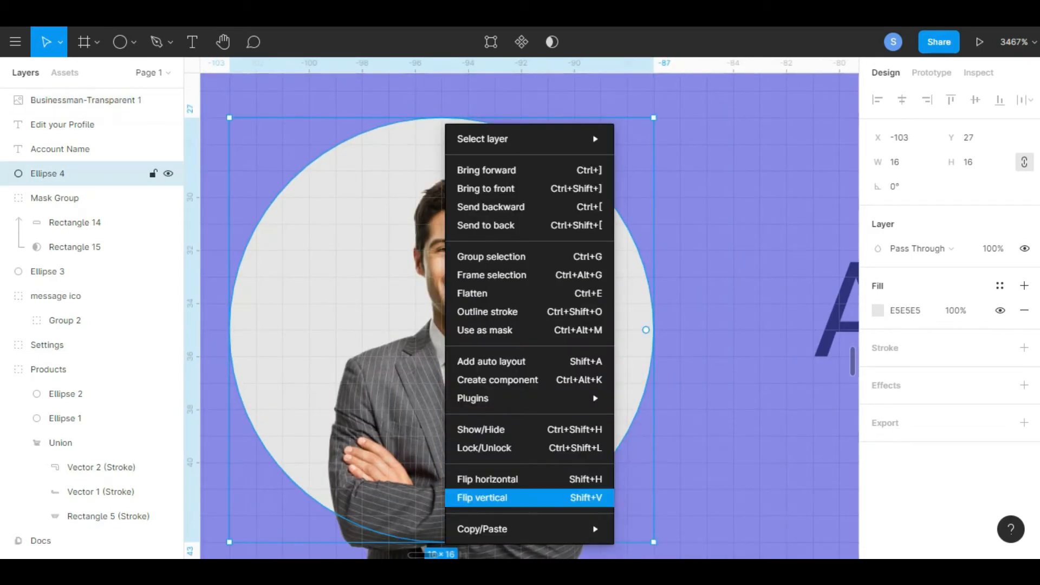
click(416, 492)
key(ctrl+v)
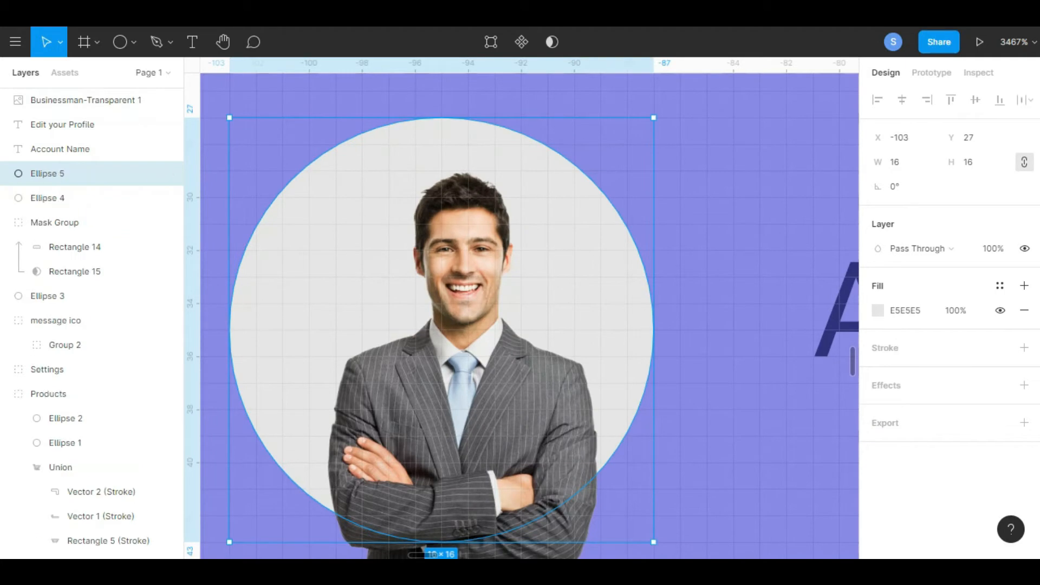
shift+click(462, 227)
key(ctrl+alt+m)
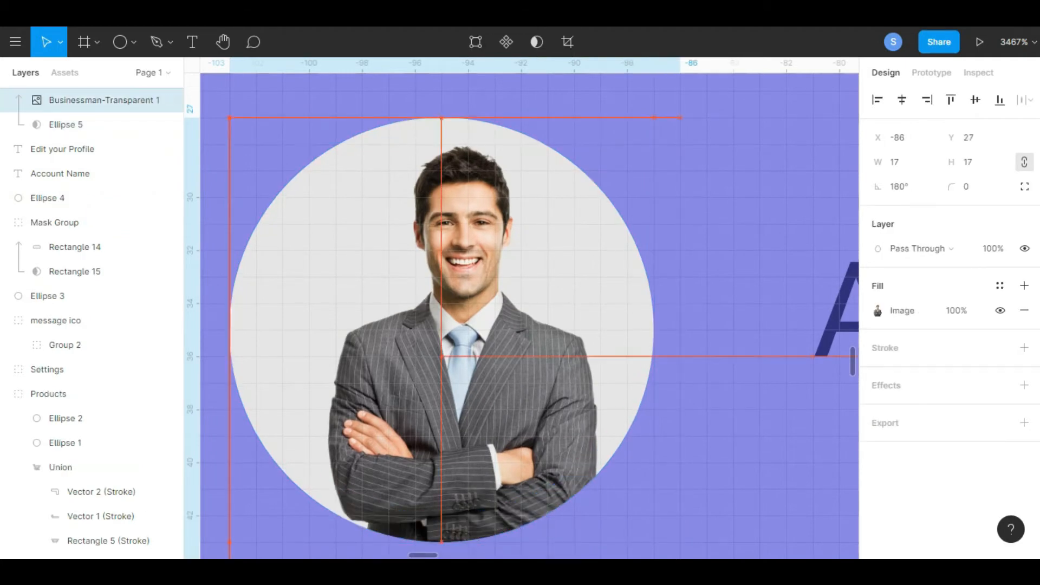
scroll(450, 363, down, 6)
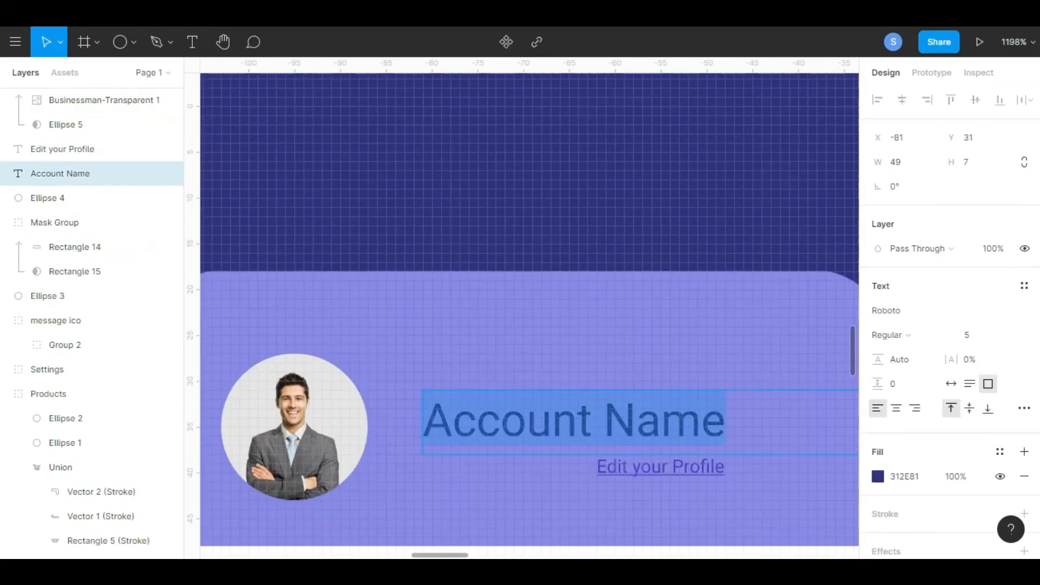
Step: Replace the "Account Name" text beside the profile picture with a sample full name
text(John Smith)
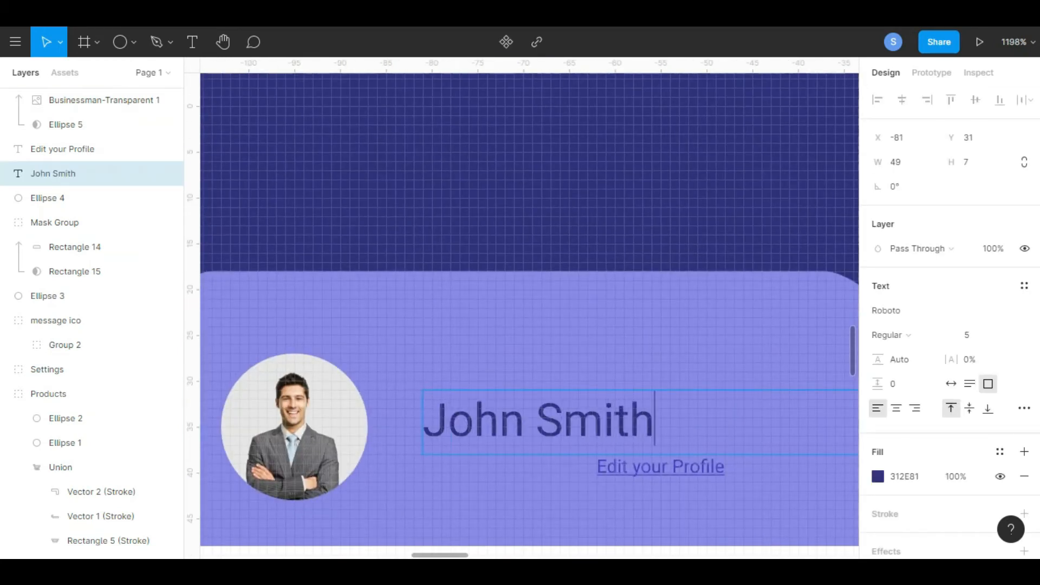
scroll(632, 407, down, 2)
key(Escape)
scroll(537, 547, down, 3)
key(Escape)
scroll(547, 379, down, 2)
scroll(670, 328, down, 3)
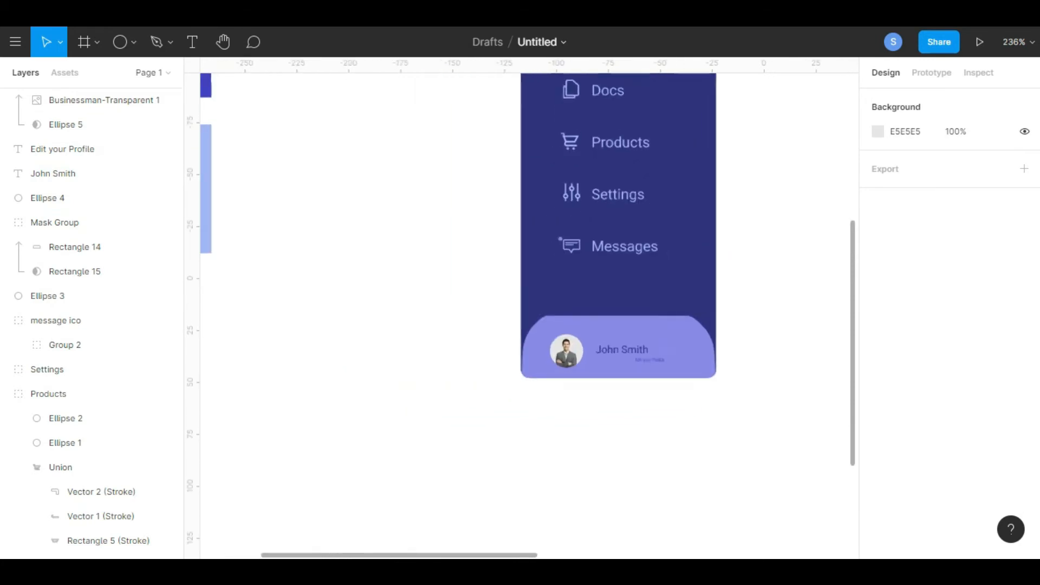
Step: Move the "Edit your Profile" text to X -70 so it ends level with the end of the account holder's name
scroll(696, 335, up, 5)
click(541, 398)
click(542, 419)
drag(542, 419, 502, 420)
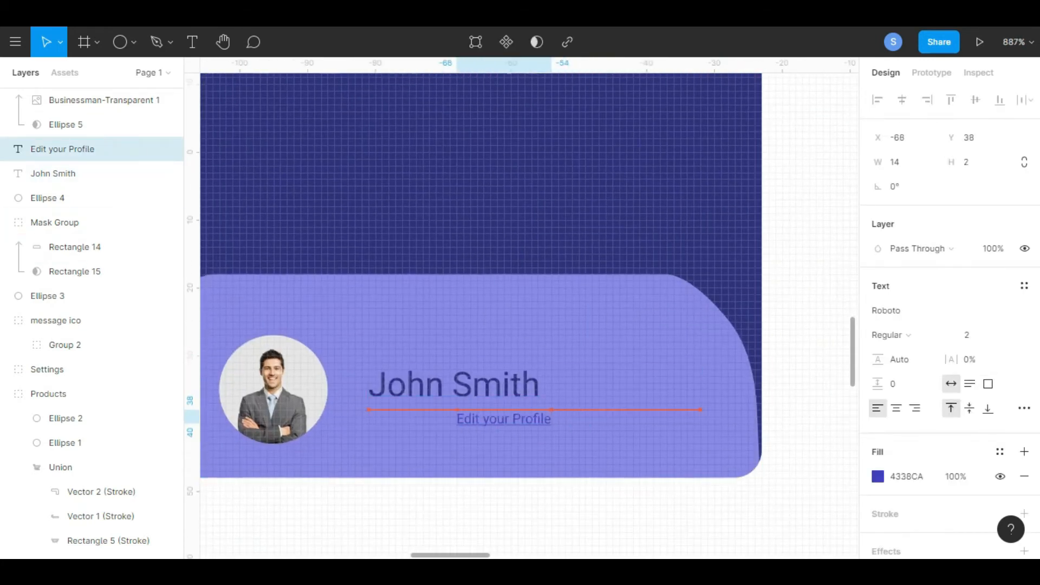
Step: Narrow the account holder's name text box to 27 wide and raise the "Edit your Profile" text to Y 37
click(403, 388)
scroll(404, 388, up, 3)
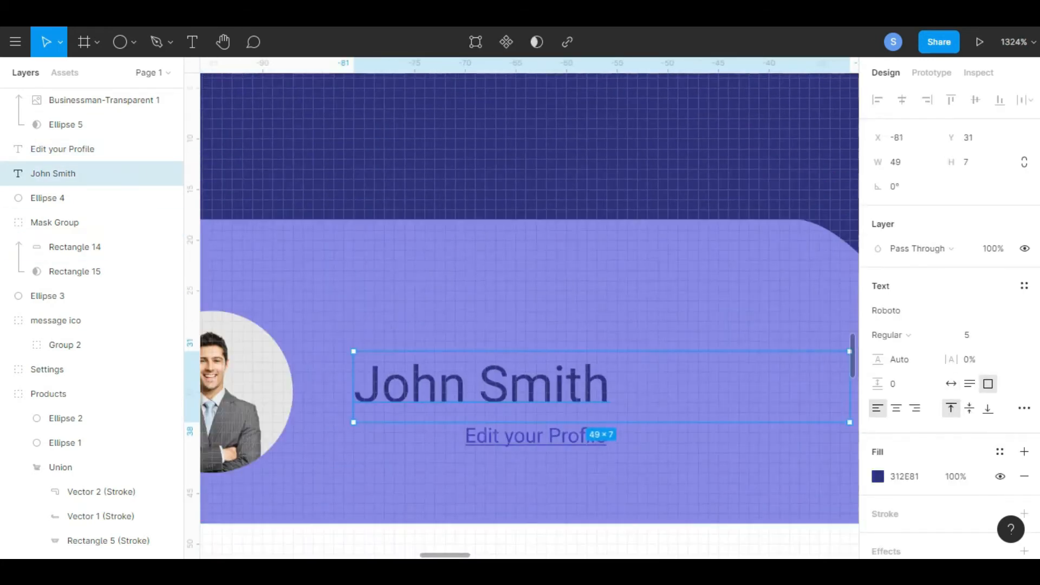
drag(840, 386, 627, 386)
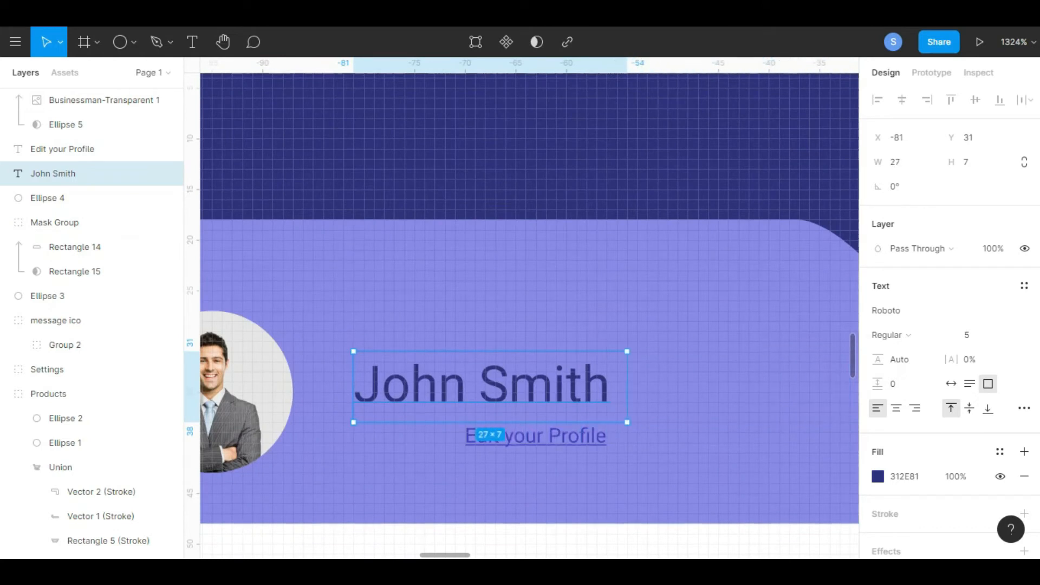
click(535, 435)
key(Up)
scroll(609, 486, down, 3)
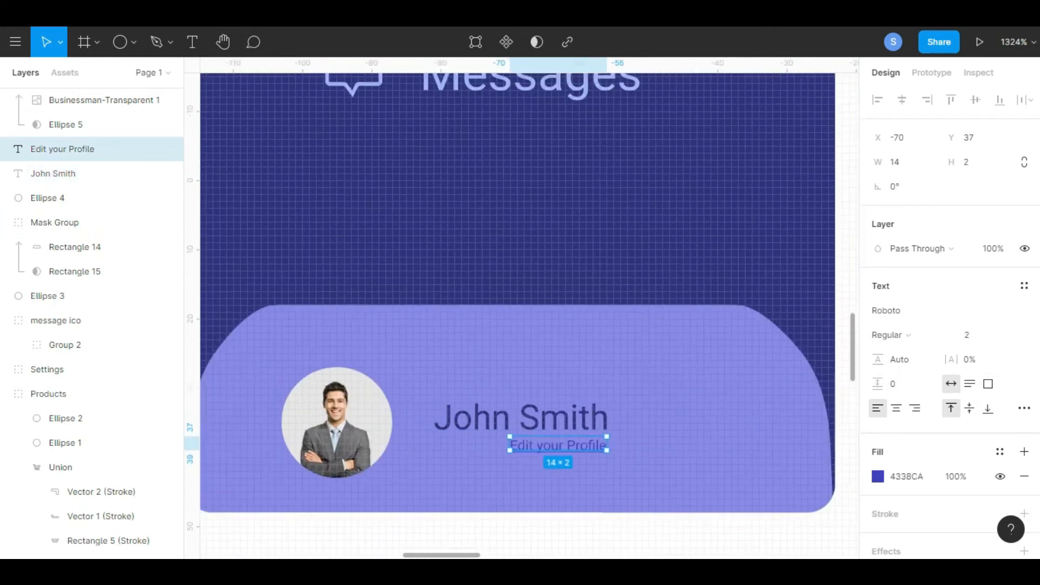
click(618, 533)
scroll(650, 461, down, 6)
scroll(622, 453, up, 5)
click(615, 423)
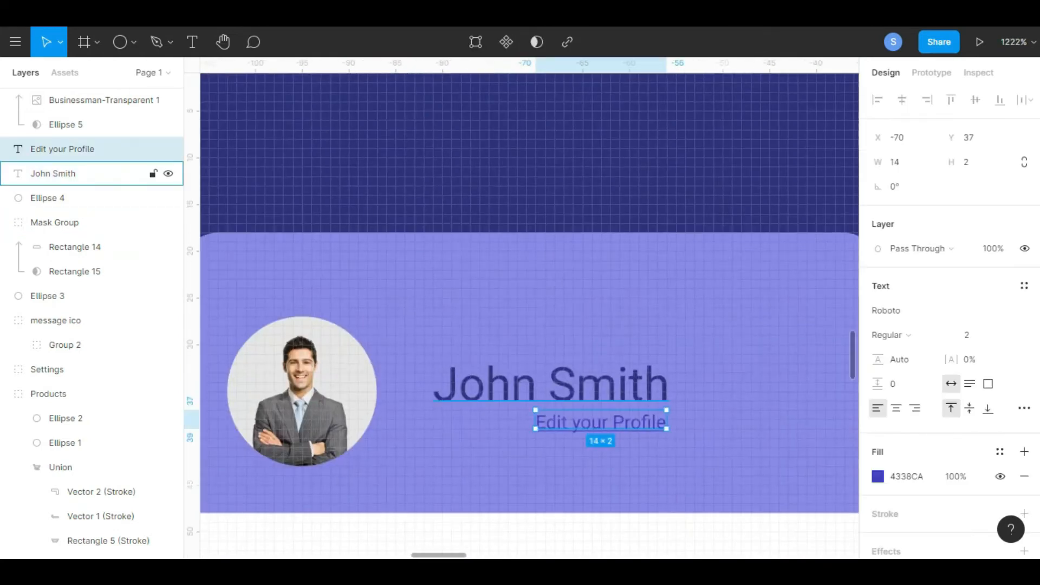
click(304, 393)
shift+click(550, 386)
shift+click(601, 424)
scroll(425, 404, down, 5)
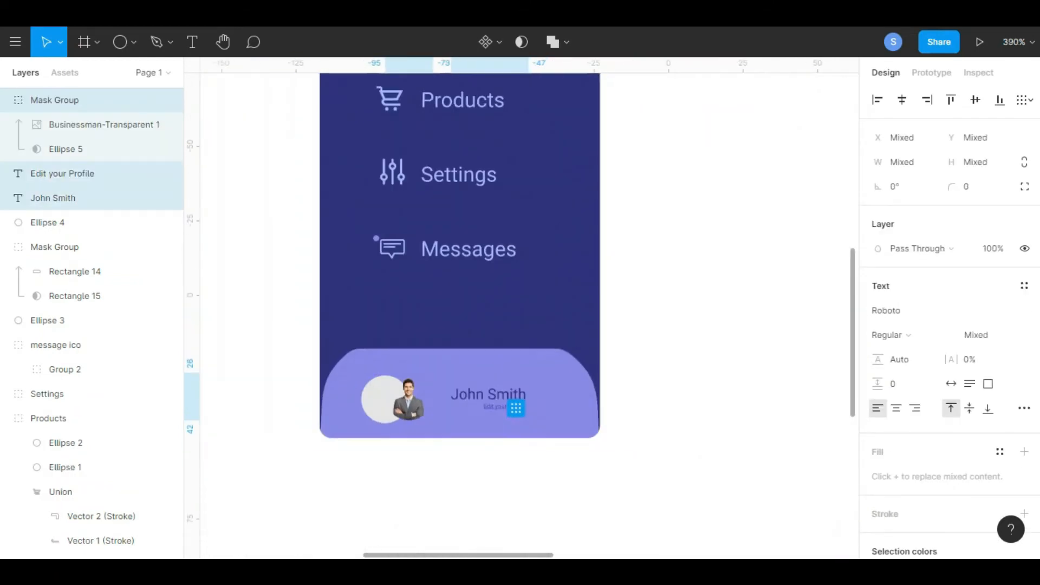
key(Escape)
Step: Group the masked picture, its grey circle and both footer texts, and move the group to X -97, Y 26
click(65, 222)
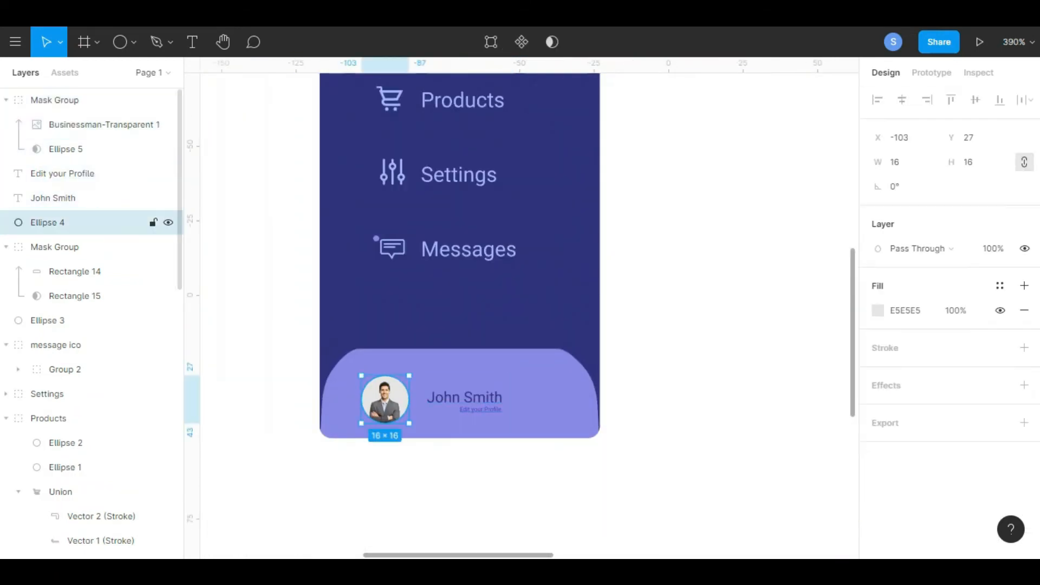
shift+click(54, 100)
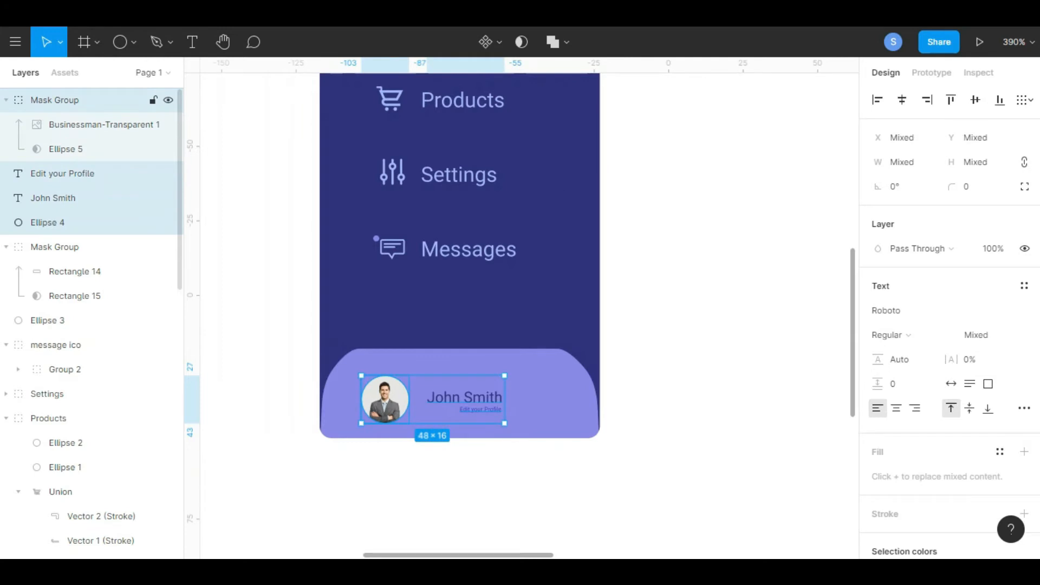
right_click(73, 93)
click(136, 195)
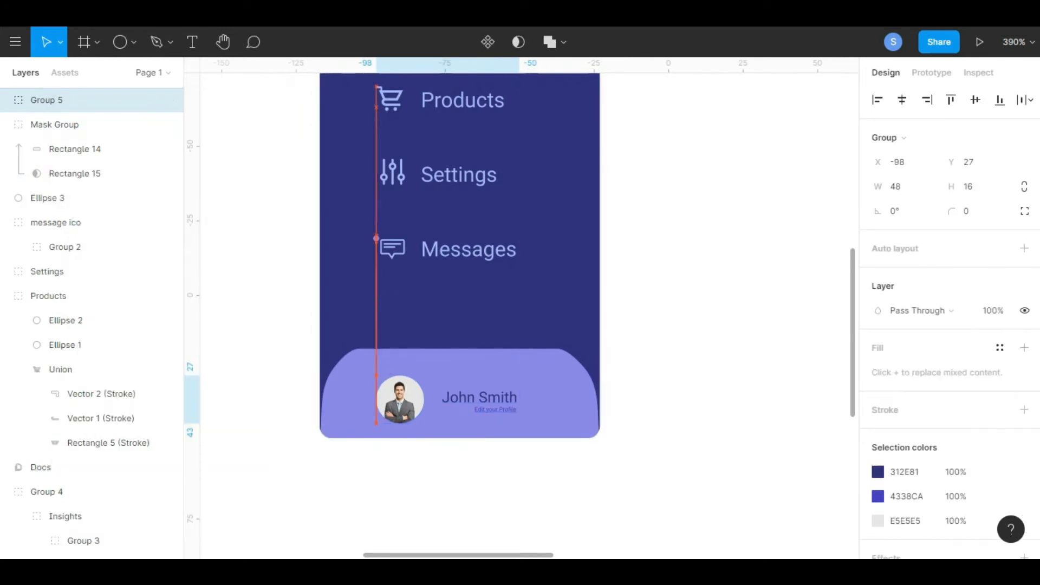
drag(444, 401, 447, 398)
click(435, 476)
scroll(435, 476, down, 3)
scroll(459, 406, up, 5)
Step: Change the fill of the purple footer shape, Rectangle 14, to a very light grey
click(460, 405)
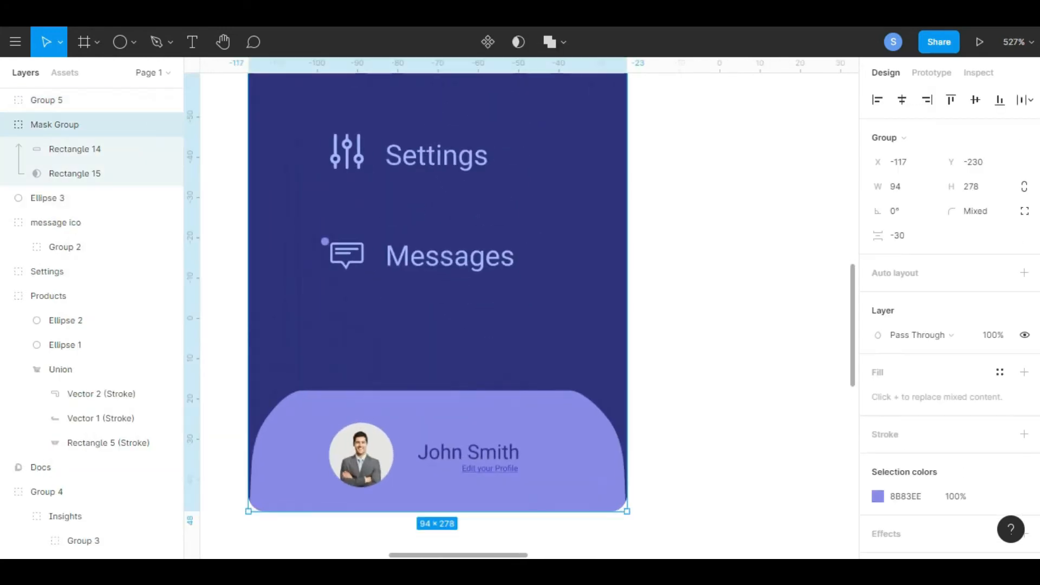
click(74, 149)
click(878, 310)
drag(759, 191, 678, 186)
click(282, 534)
scroll(279, 531, up, 4)
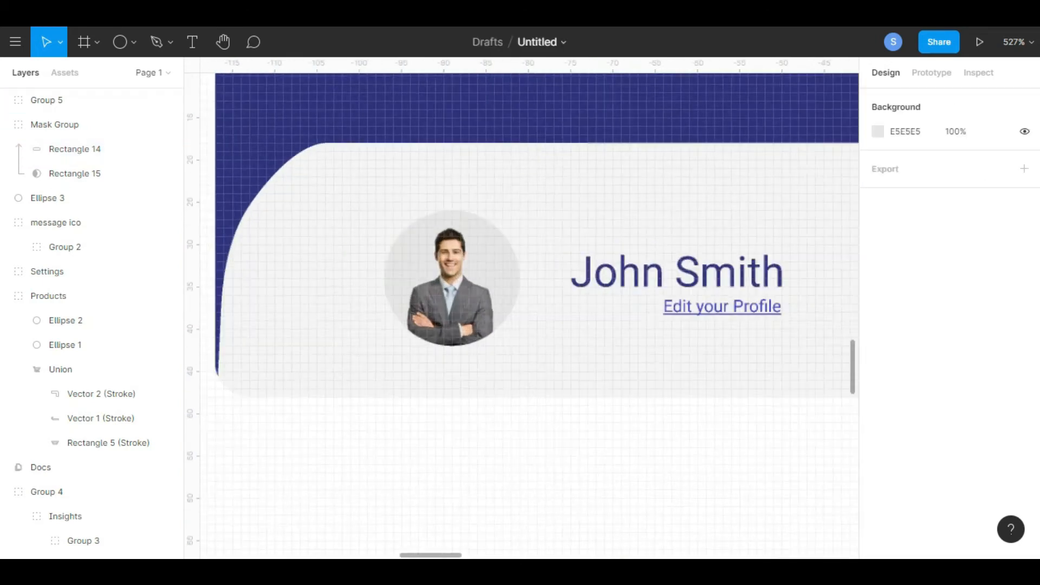
scroll(438, 269, up, 3)
scroll(438, 265, down, 3)
Step: Set the fill of Ellipse 5, the circle masking the profile picture, to white FFFFFF
double_click(438, 266)
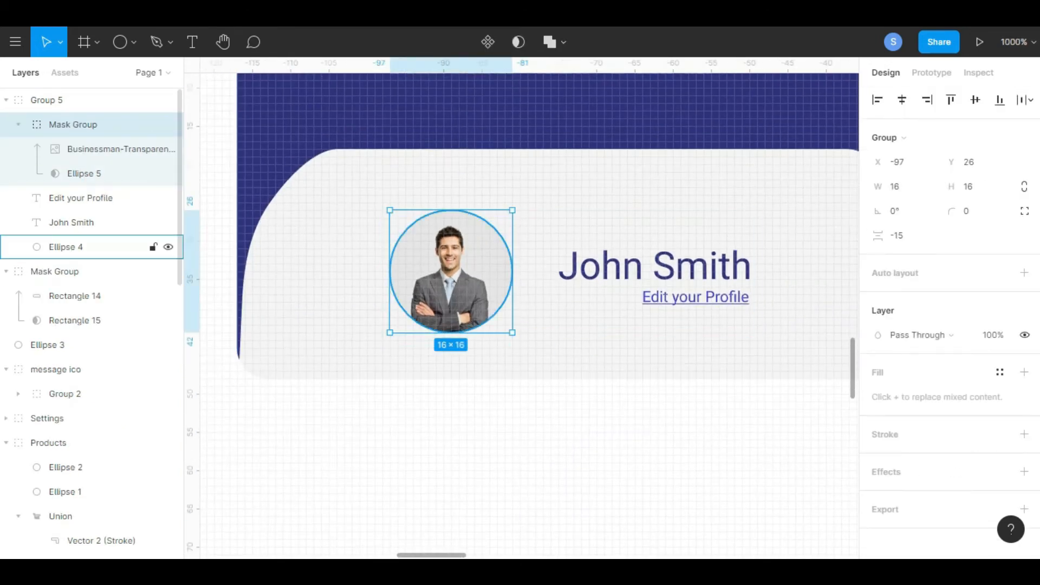
click(84, 174)
click(877, 372)
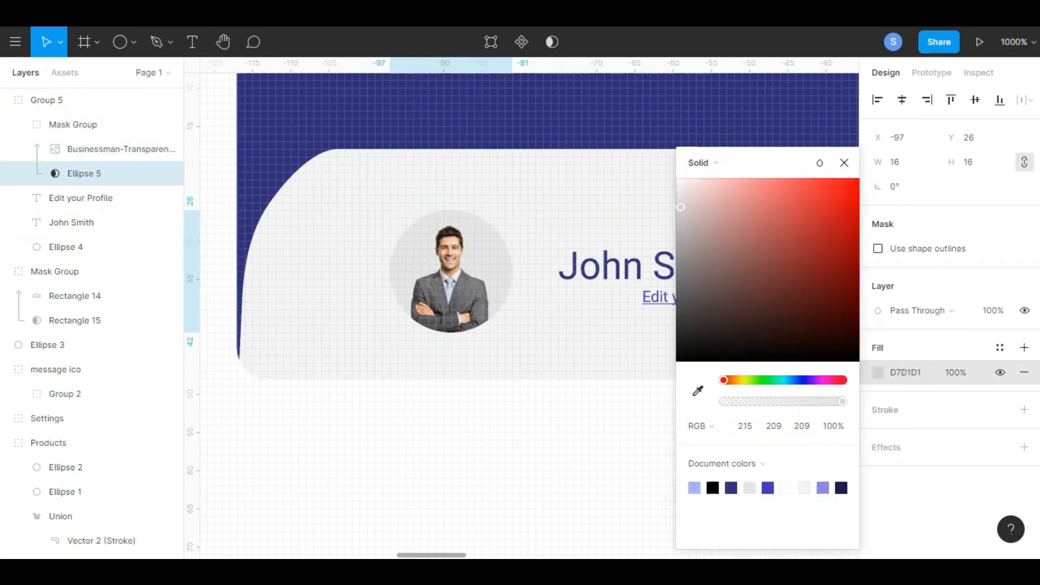
drag(819, 185, 676, 178)
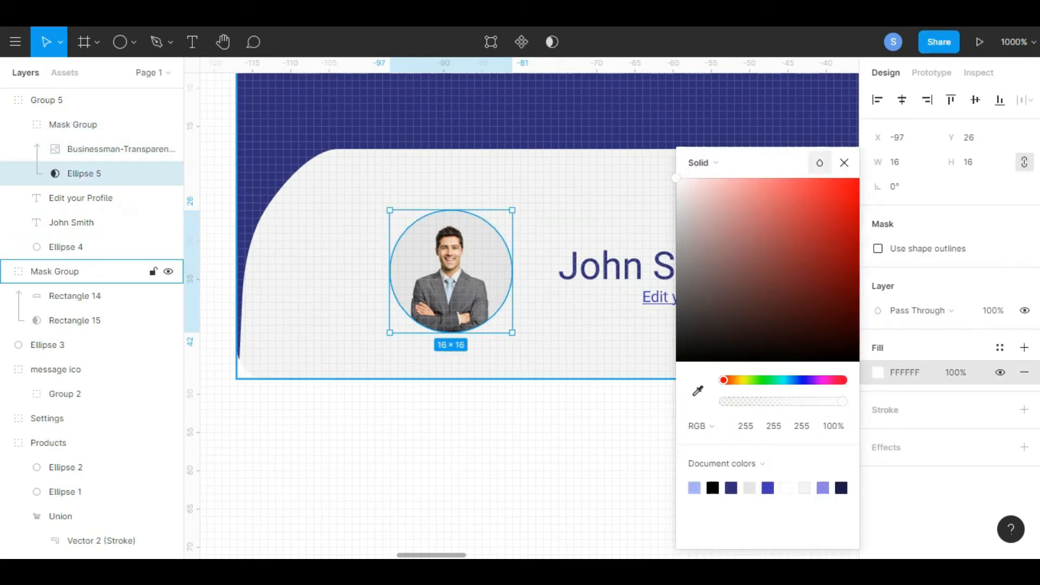
click(84, 174)
Step: Try the darker grey fill C5C5C5 on Ellipse 4 behind the profile picture and undo it
click(75, 247)
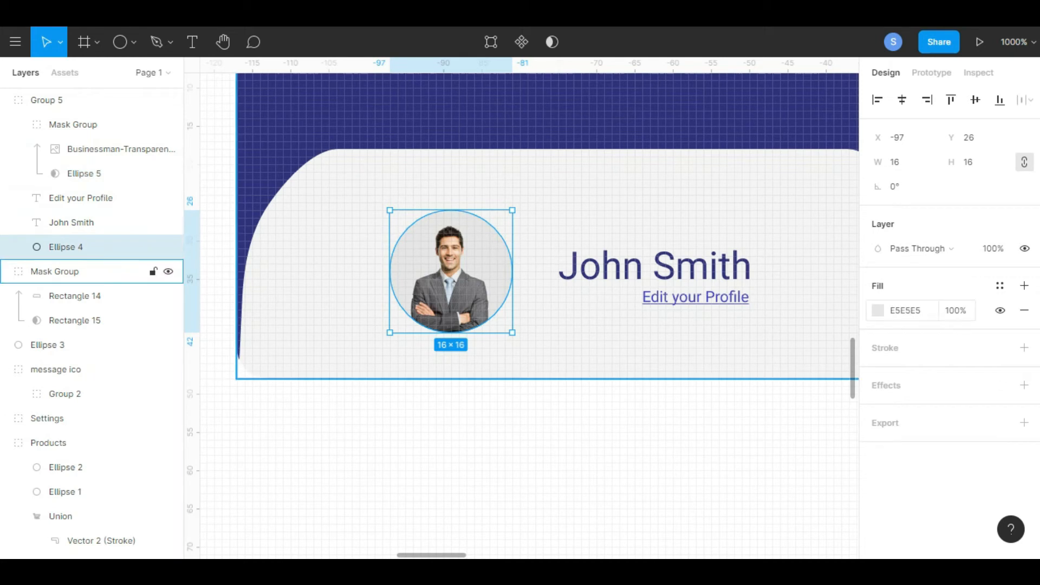
click(877, 311)
drag(678, 197, 682, 221)
click(613, 223)
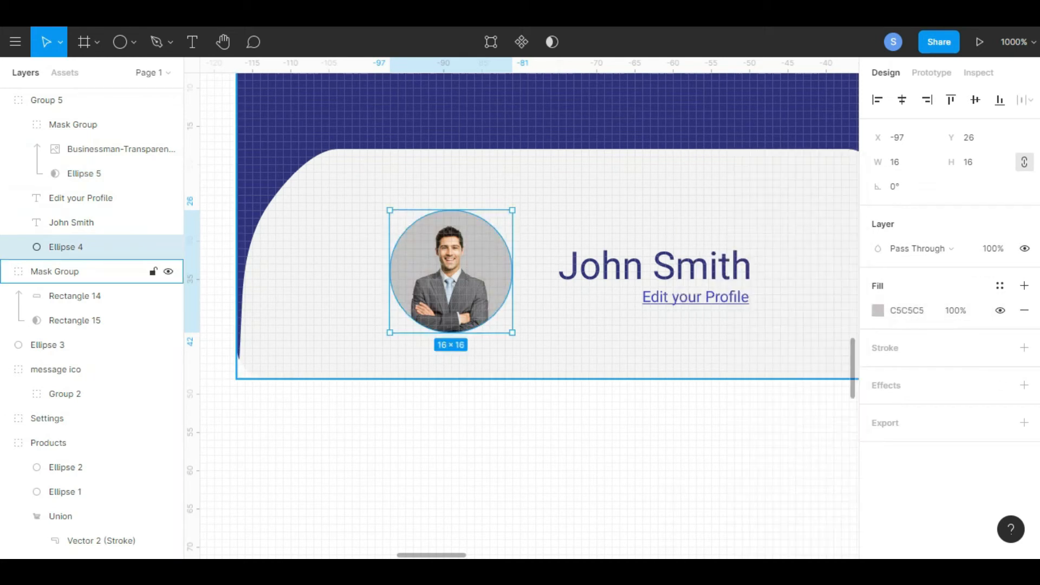
key(ctrl+z)
Step: Add an inside stroke to Ellipse 4 behind the profile picture, colored CDCDCD with a thickness of 0.1
click(1024, 347)
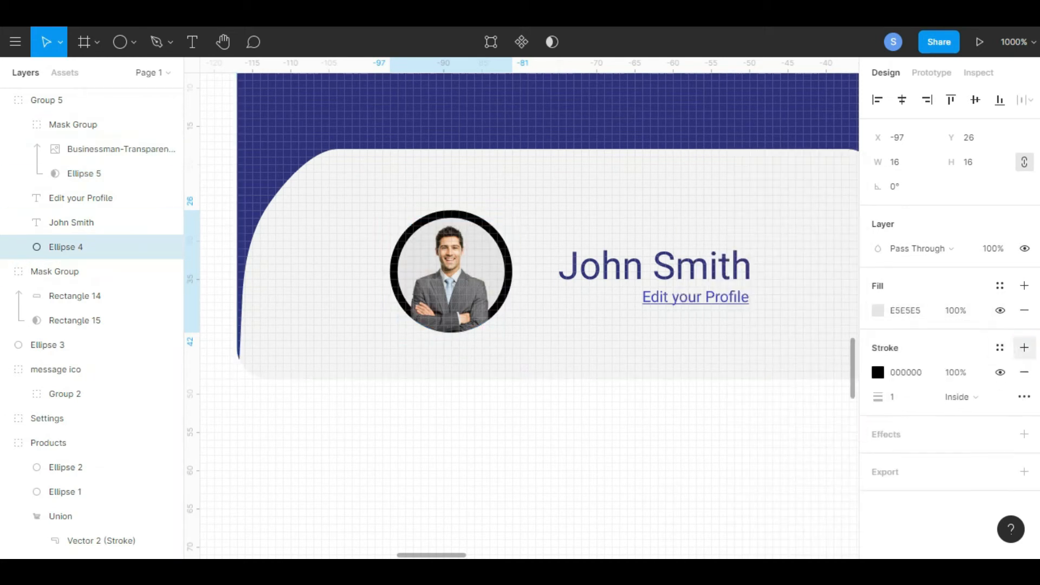
click(878, 372)
click(692, 187)
drag(680, 198, 677, 214)
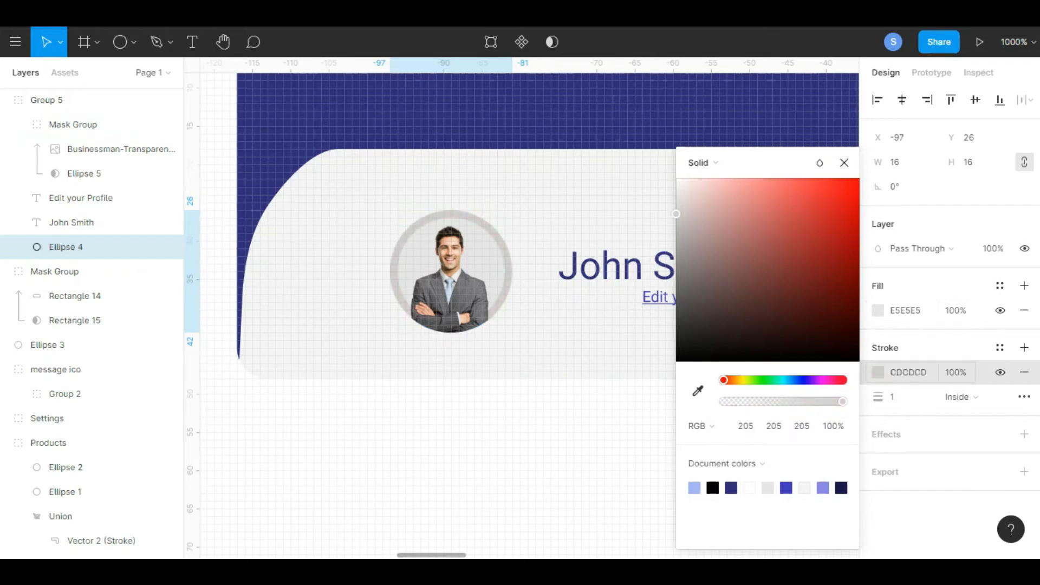
click(900, 397)
text(0.)
key(Return)
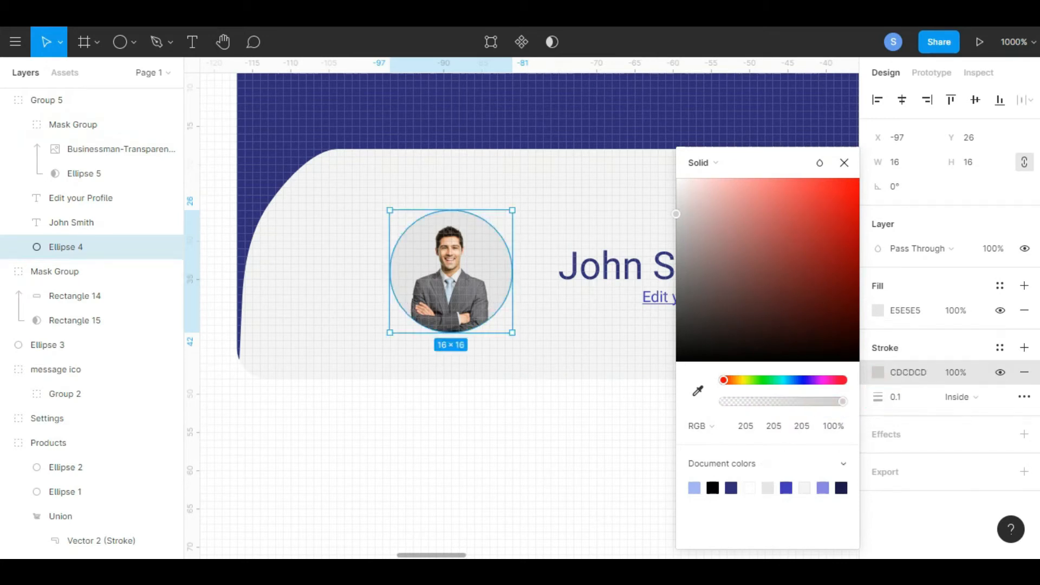
Step: Try the darker stroke color B1B1B1 on Ellipse 4, and set the stroke back to a lighter grey
click(687, 240)
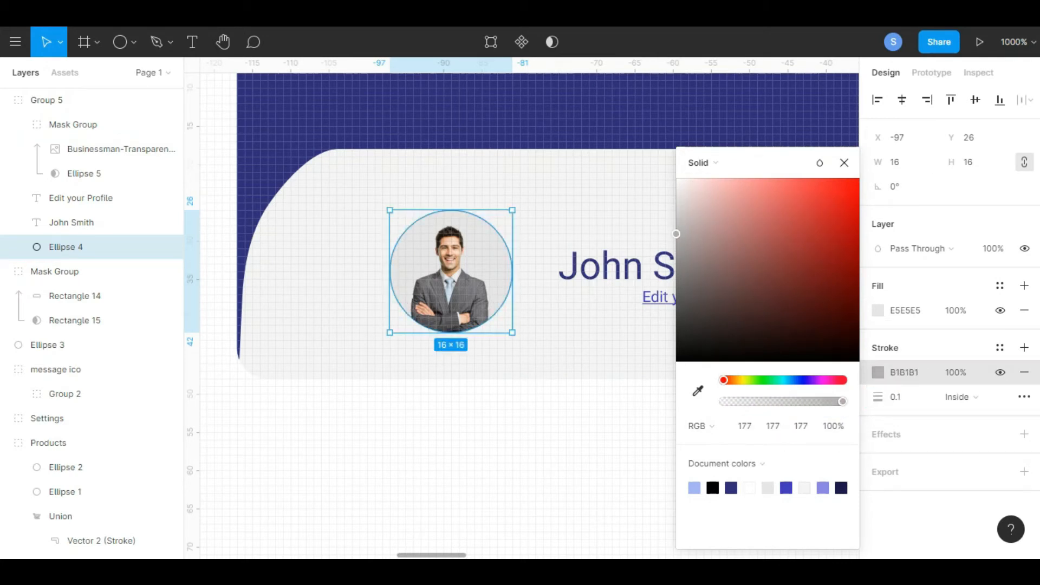
click(679, 214)
click(845, 162)
click(650, 409)
Step: Draw an 87 × 19 rectangle over the Insights item at X -113, Y -124 and place it beneath the Insights icon in the layer order
scroll(662, 407, down, 7)
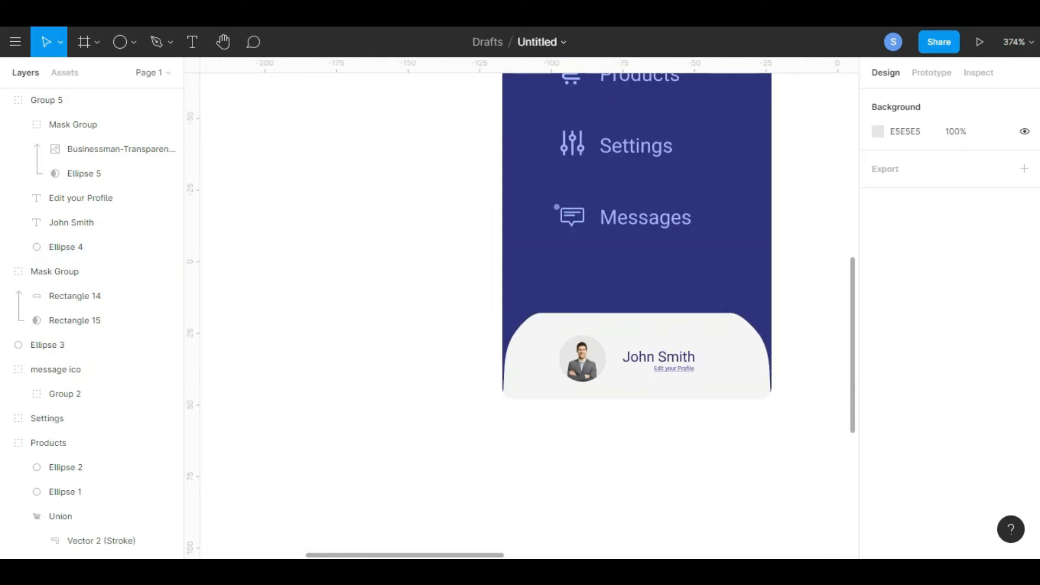
drag(662, 407, 586, 427)
scroll(601, 449, down, 1)
scroll(574, 473, down, 4)
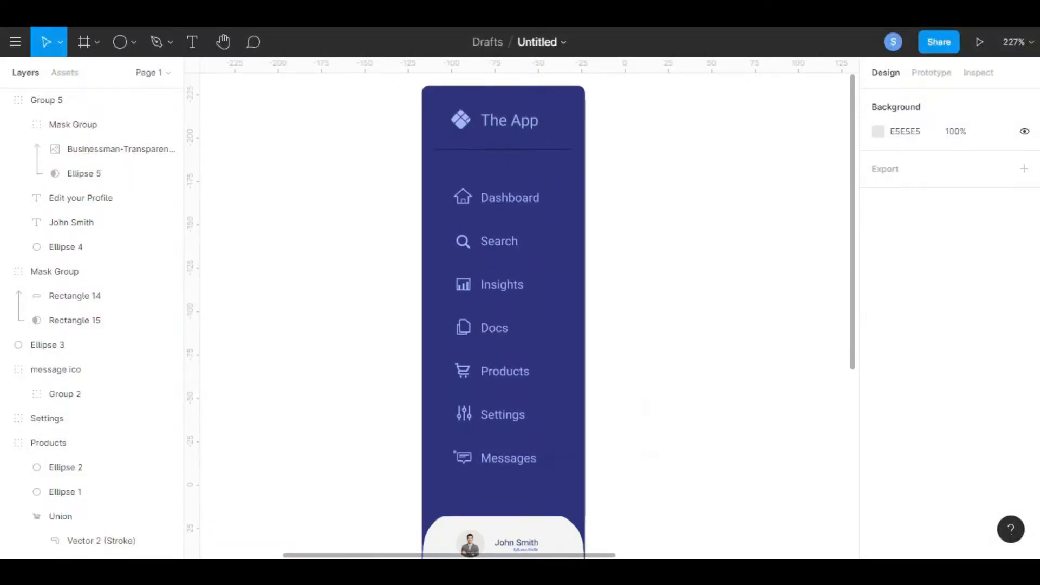
scroll(461, 271, up, 5)
click(134, 42)
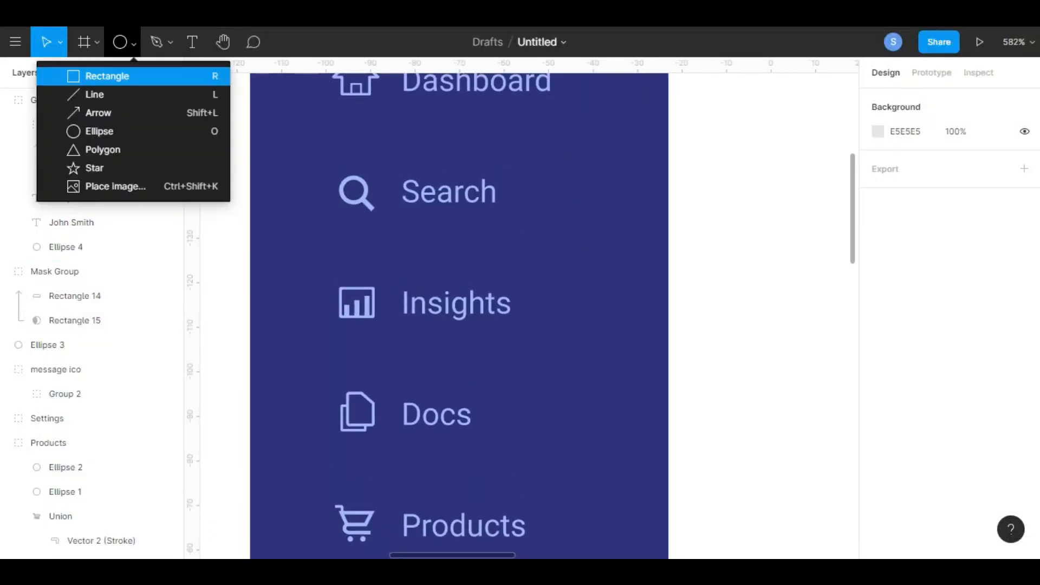
click(82, 75)
drag(267, 265, 655, 349)
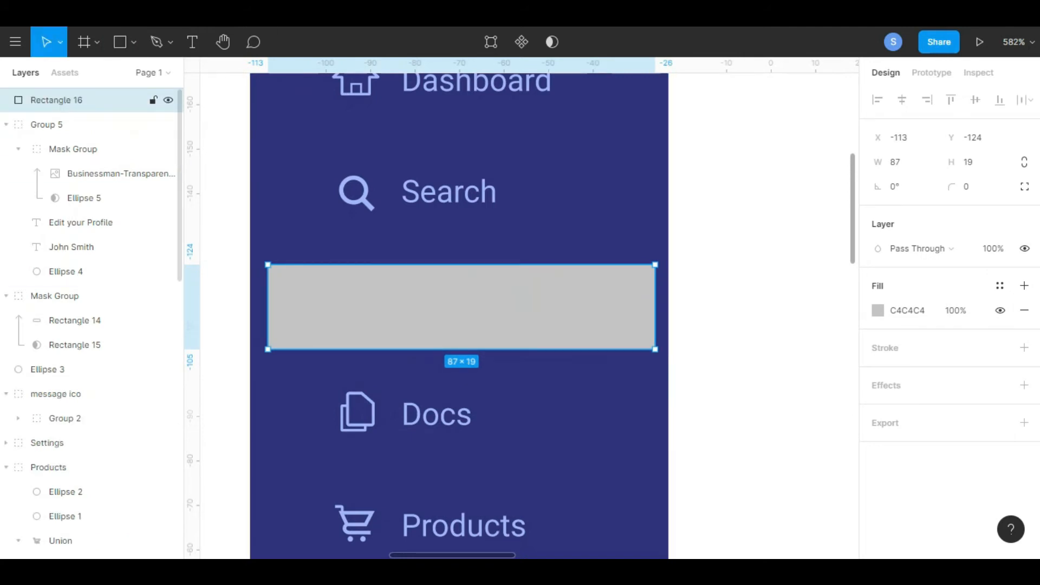
mouse_move(70, 450)
mouse_down()
mouse_move(71, 548)
mouse_move(71, 438)
mouse_up()
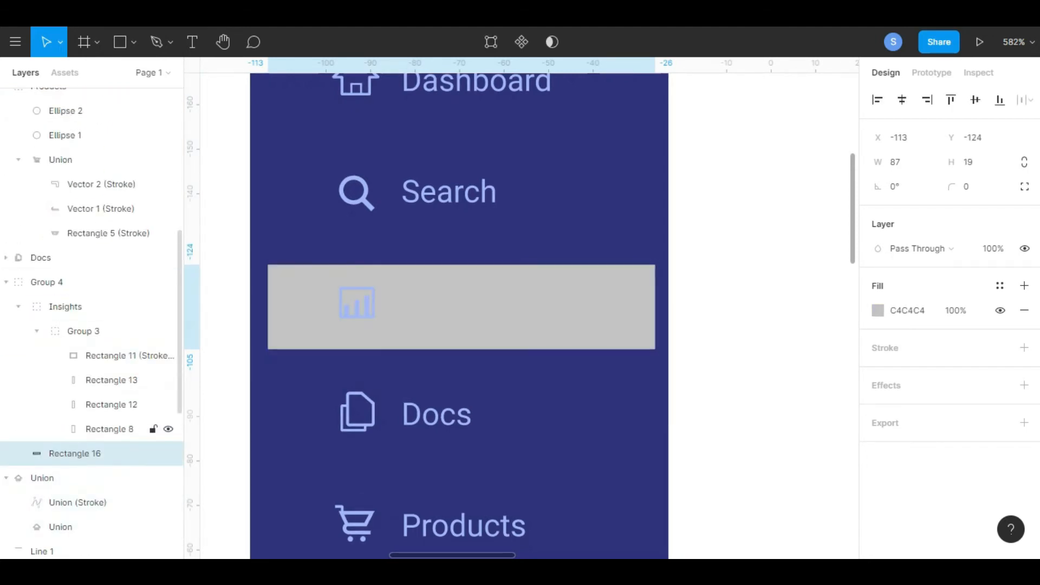
double_click(304, 379)
double_click(304, 379)
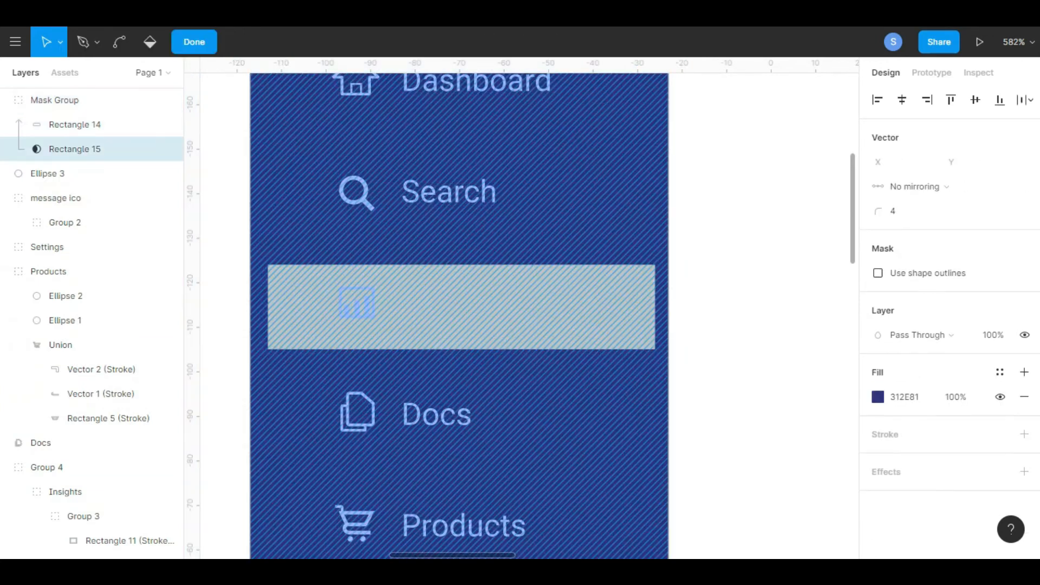
key(Escape)
key(Escape)
double_click(303, 379)
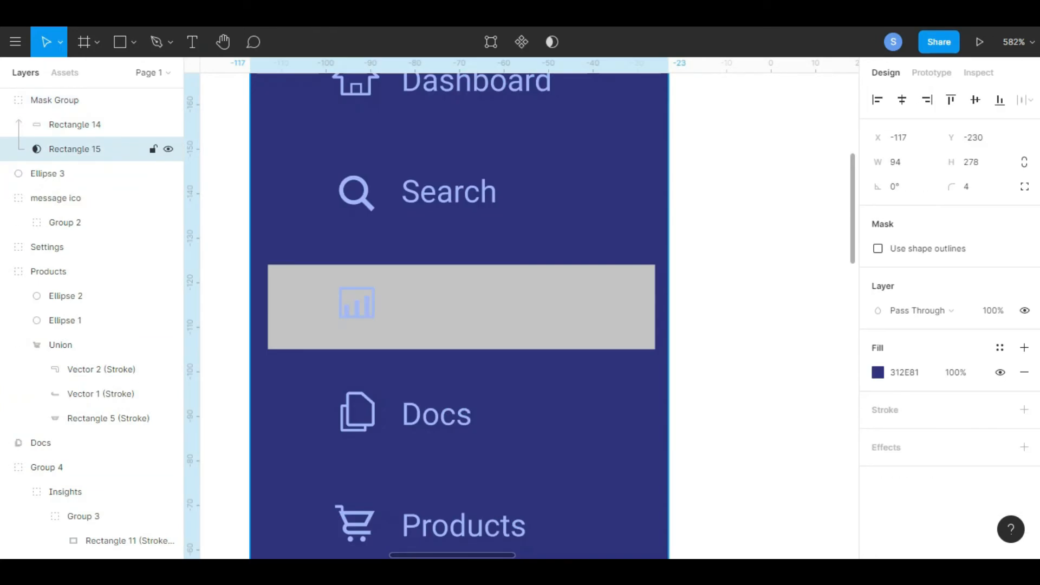
key(Escape)
key(Escape)
scroll(82, 341, down, 3)
scroll(81, 415, down, 3)
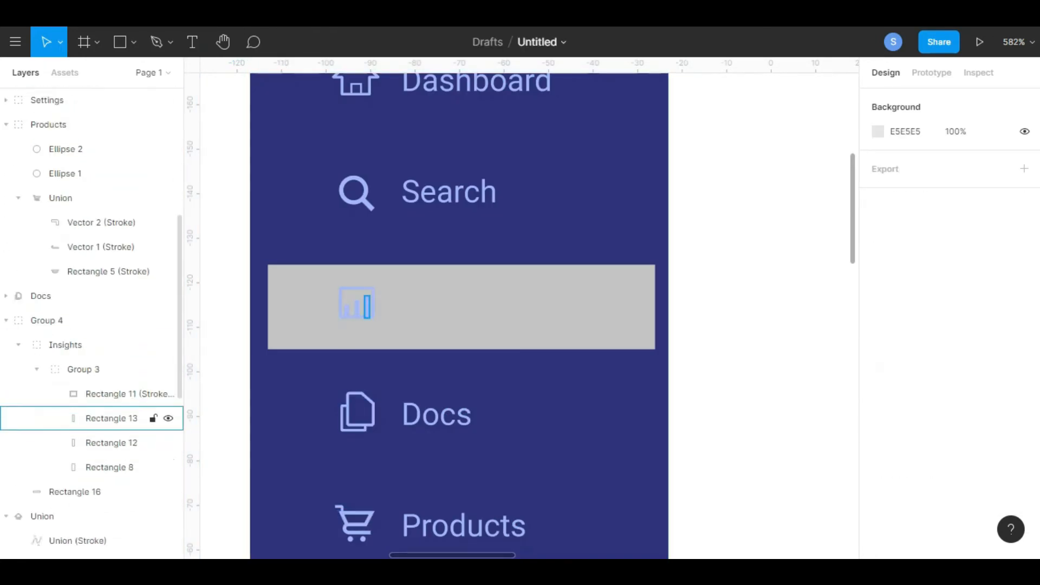
Step: Try moving Rectangle 16 out of Group 4 into the Union group, beneath the home icon shapes
click(81, 410)
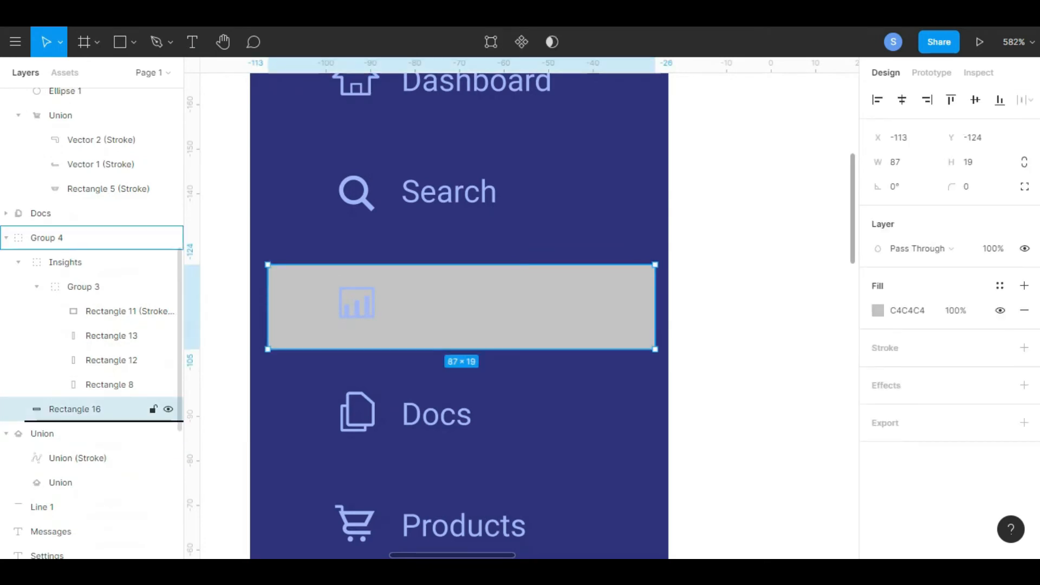
drag(81, 410, 81, 476)
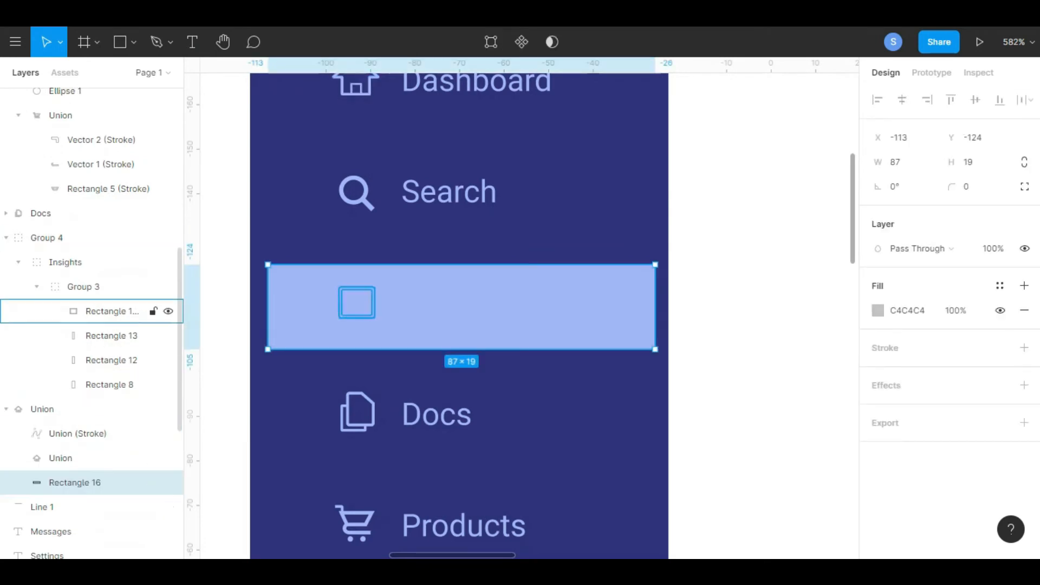
click(65, 262)
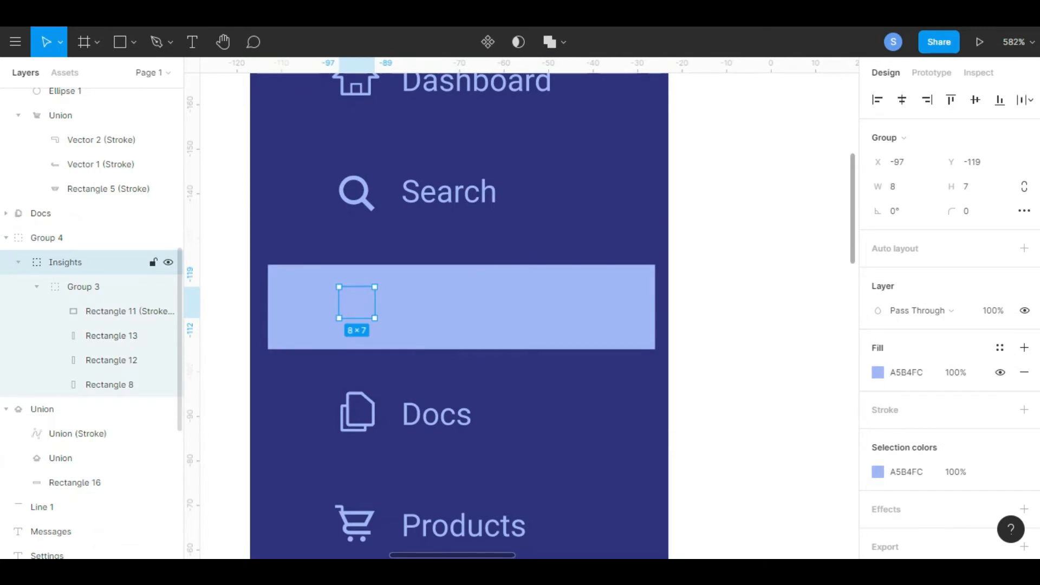
Step: Move the Insights text layer above Group 4 in the layer order
scroll(92, 458, down, 3)
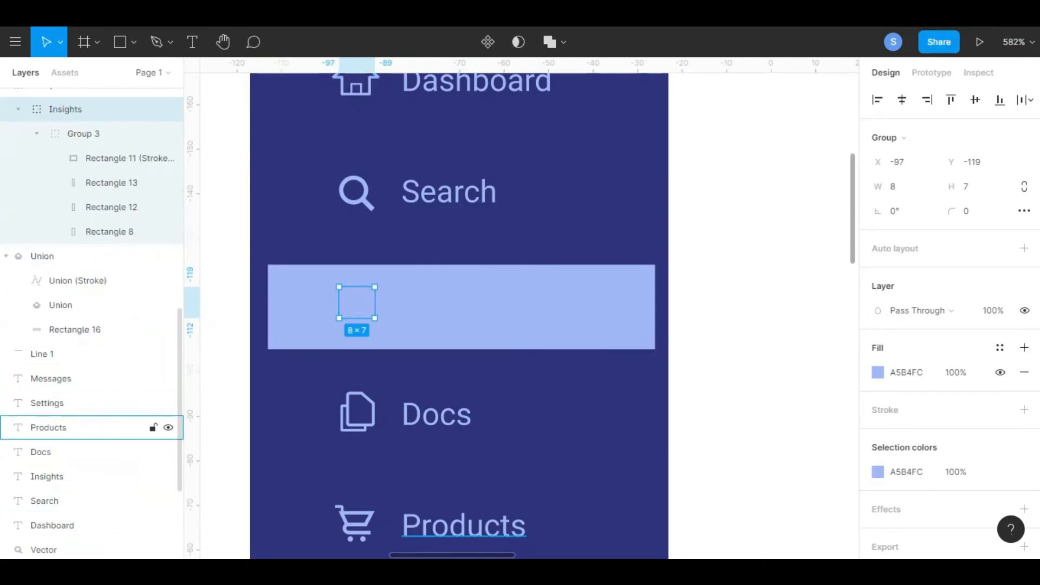
click(81, 477)
drag(81, 444, 82, 164)
click(379, 244)
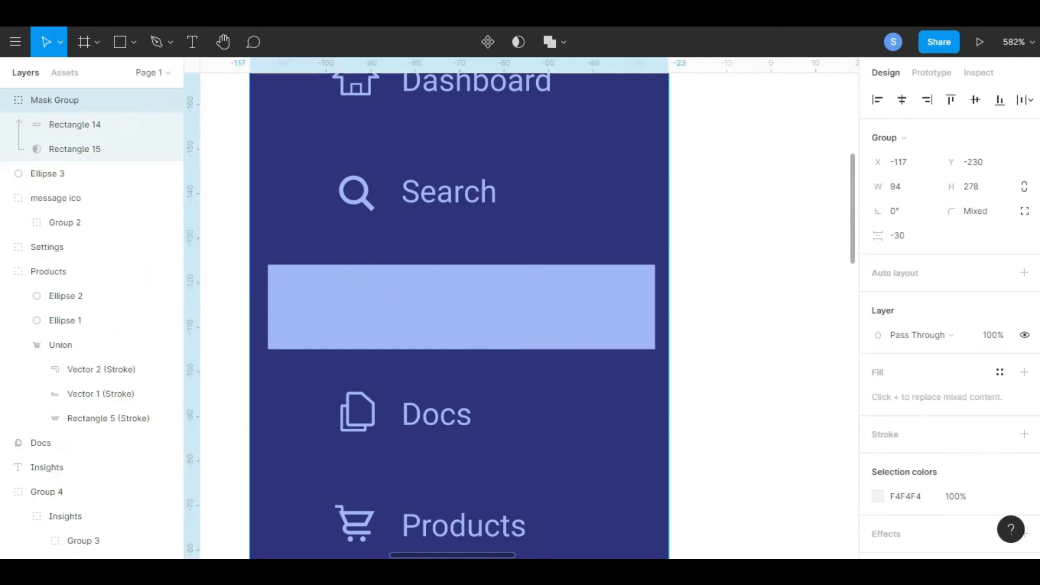
double_click(380, 243)
double_click(379, 244)
key(Escape)
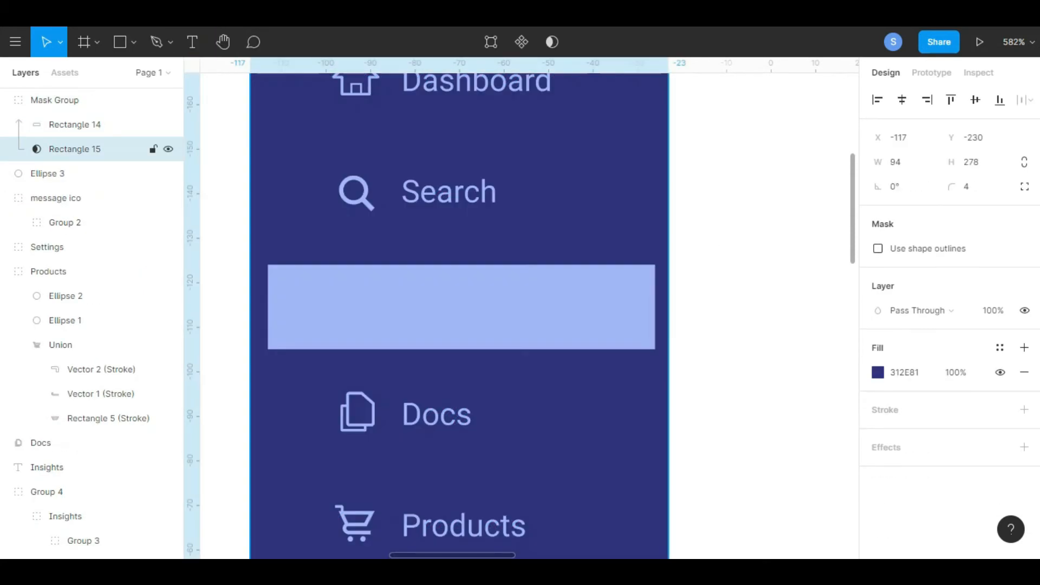
scroll(92, 379, down, 3)
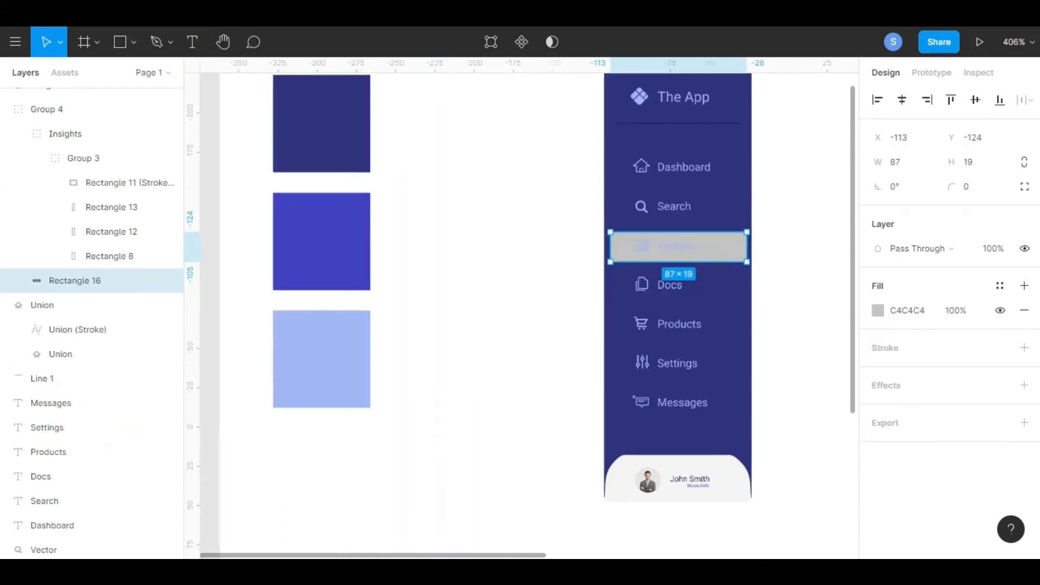
key(Escape)
click(678, 433)
double_click(678, 433)
double_click(677, 434)
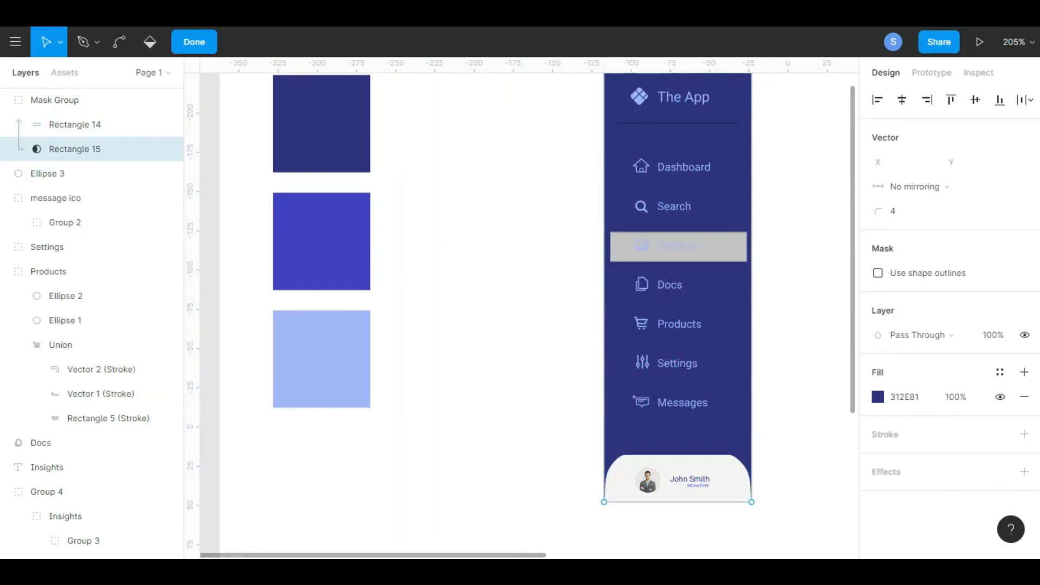
click(192, 42)
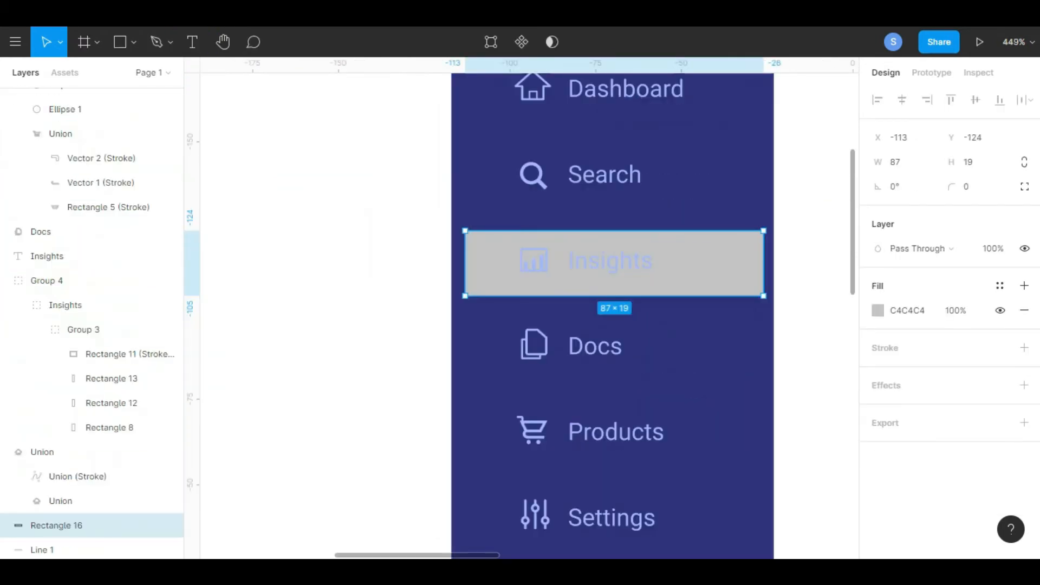
Step: Try the light blue fill A5B4FC on Rectangle 16 behind the Insights item
click(877, 310)
click(694, 488)
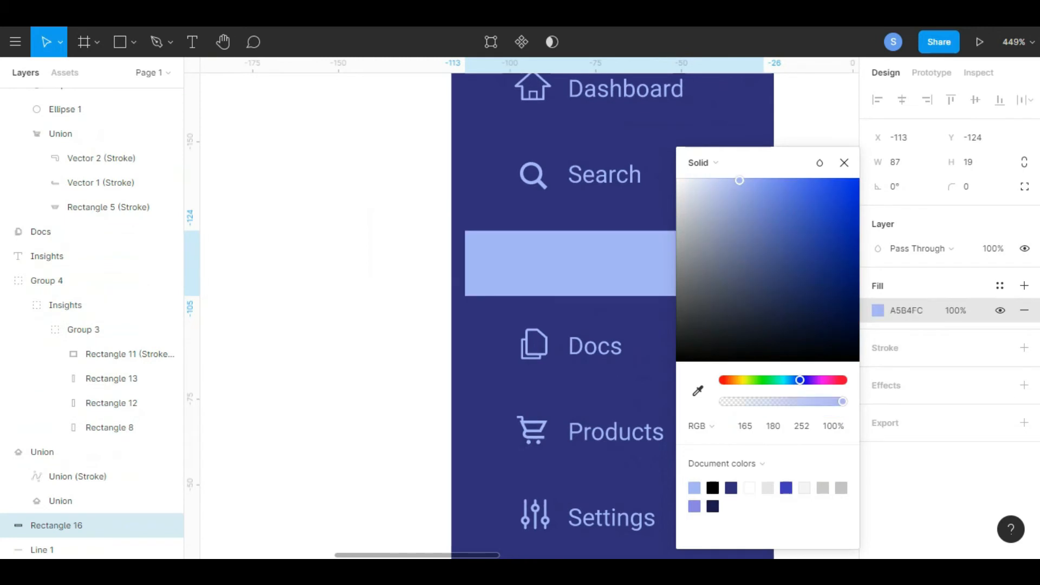
click(844, 163)
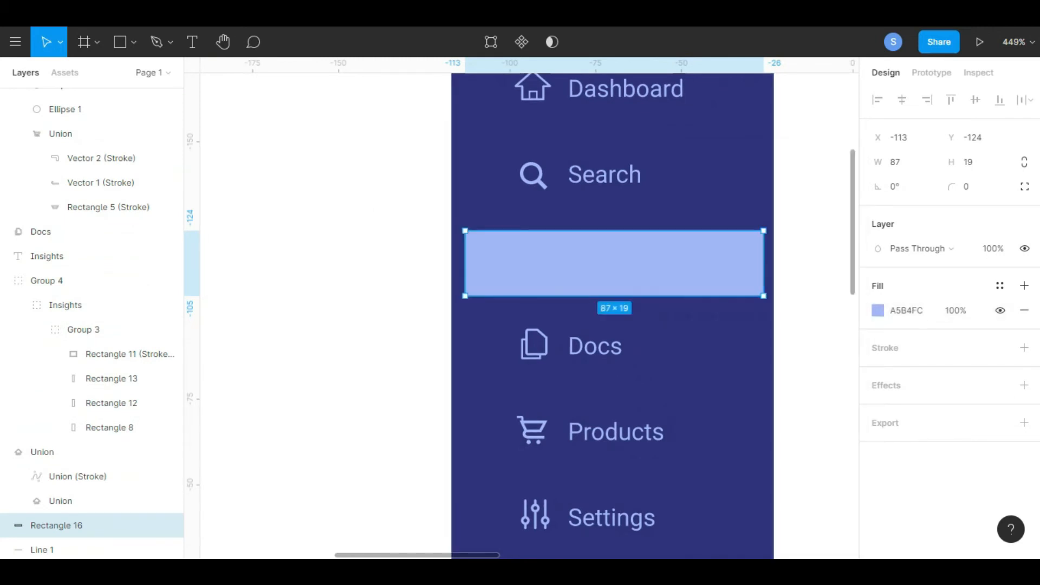
Step: Set the fill of Rectangle 16 behind the Insights item to indigo 4338CA (RGB 67, 56, 202)
click(878, 310)
text(67)
key(Tab)
text(68)
key(Tab)
text(202)
key(Return)
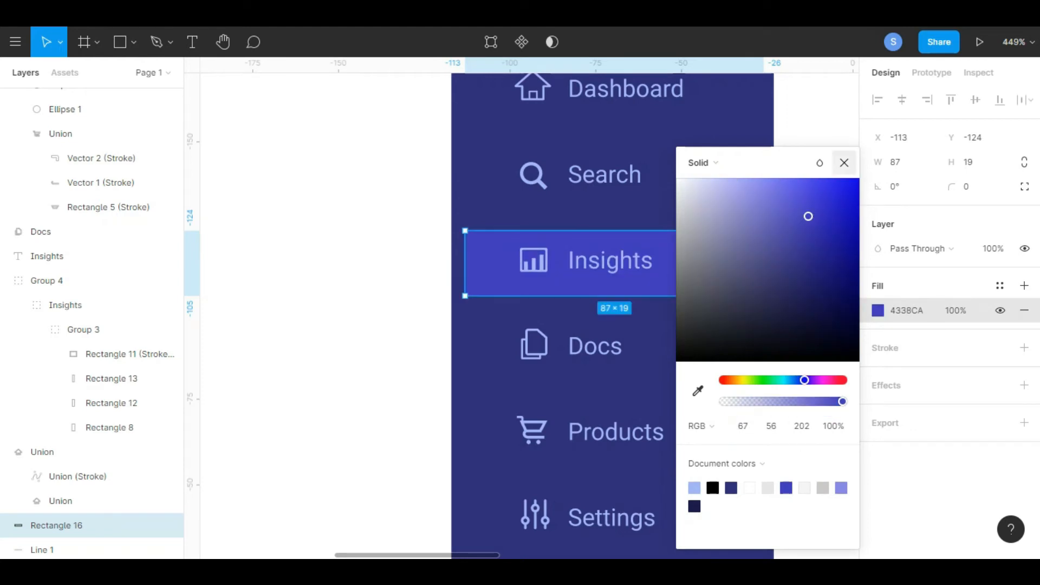
key(Escape)
key(Escape)
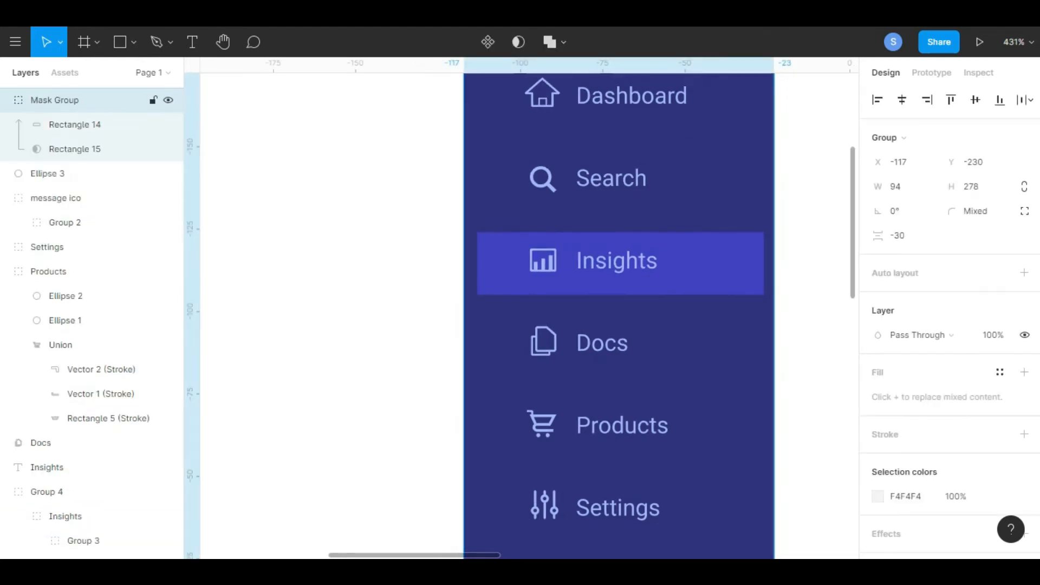
Step: Nudge the Insights highlight rectangle up to Y -125
double_click(620, 264)
key(ctrl+z)
key(ctrl+z)
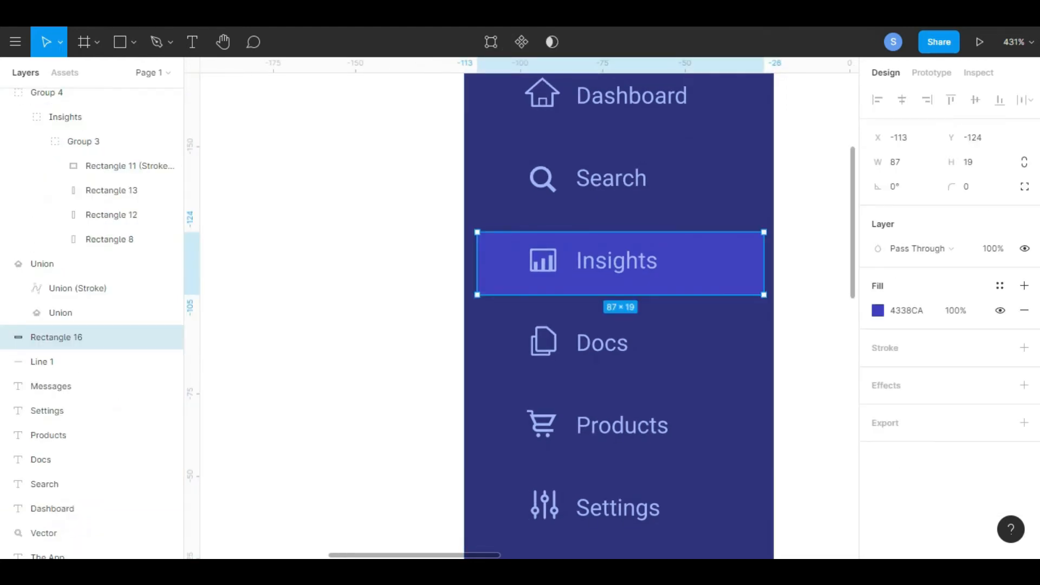
key(Up)
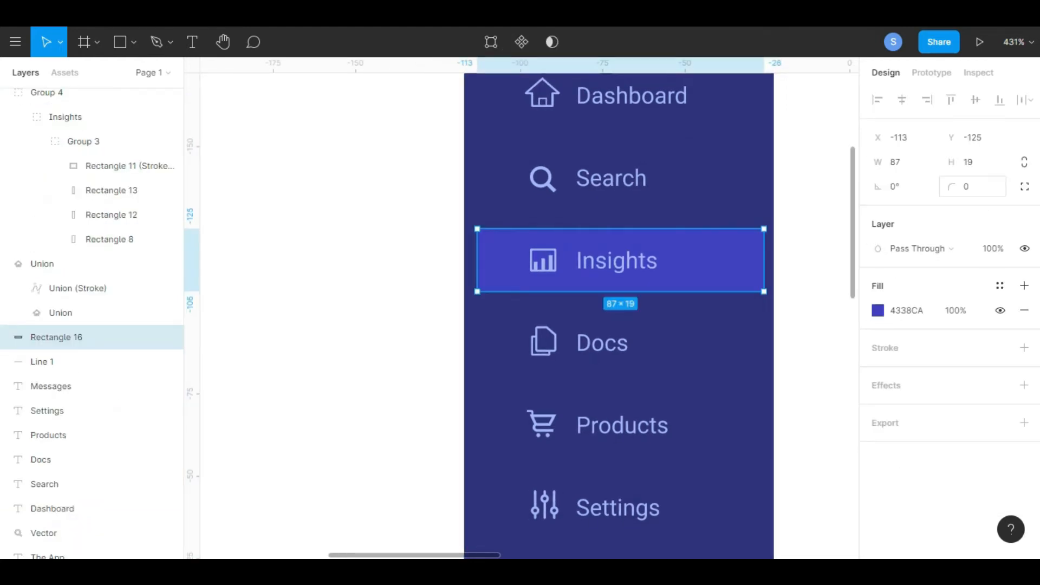
key(Escape)
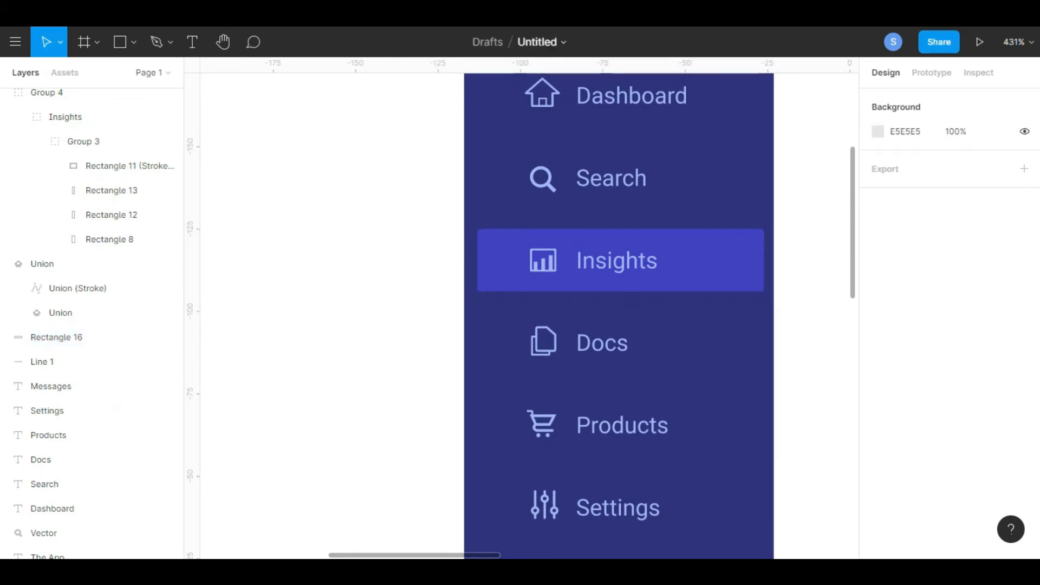
Step: Place a navy 312E81 background rectangle for a collapsed sidebar at X -117, Y -234 and narrow it to 59 × 438
scroll(699, 252, down, 6)
scroll(693, 251, right, 2)
scroll(690, 250, up, 1)
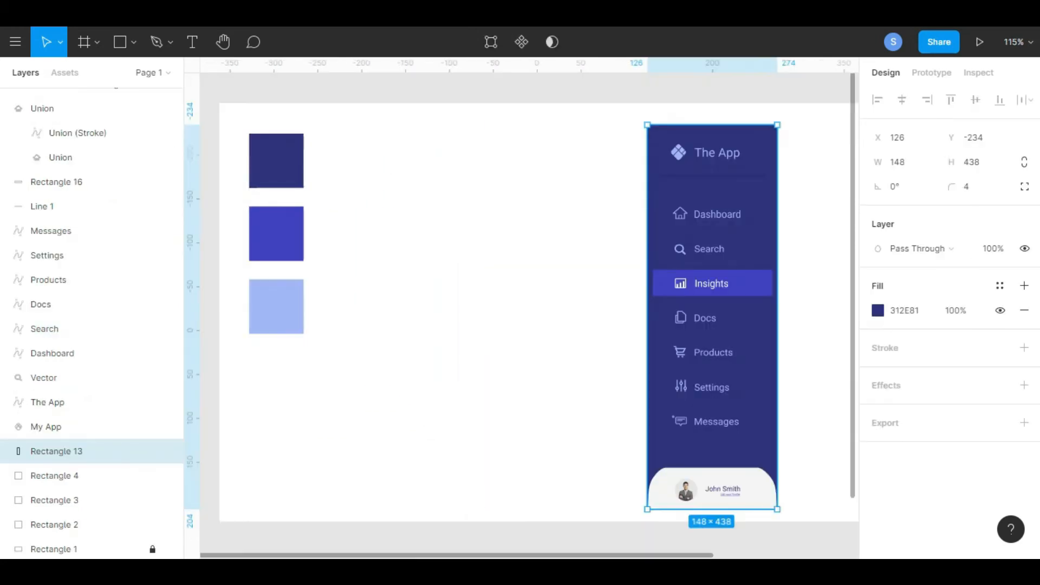
alt+drag(742, 238, 529, 238)
drag(564, 136, 486, 135)
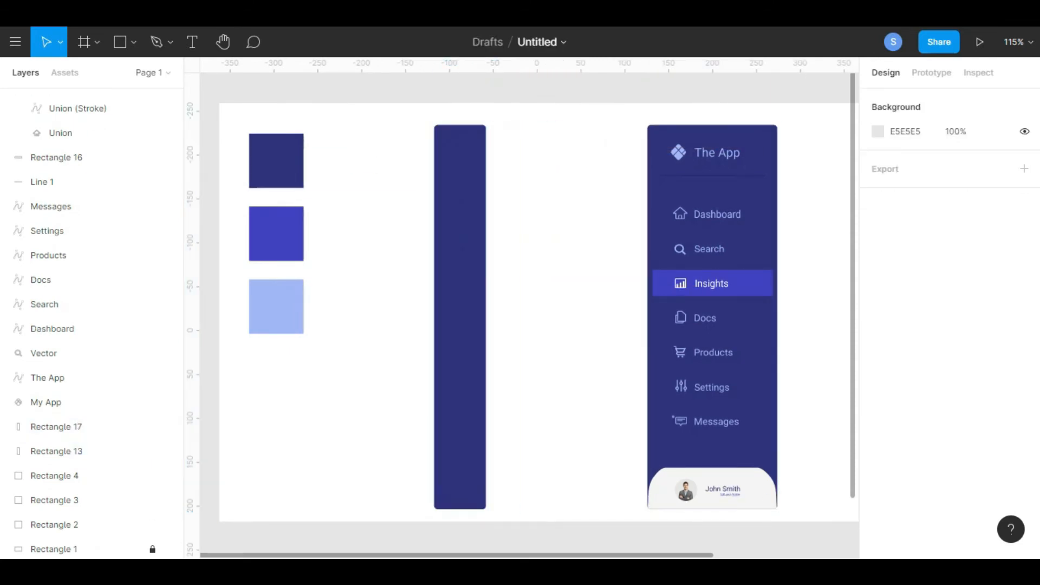
Step: Copy the My App logo from the full sidebar and place it near the top of the narrow sidebar at X -96, Y -213
scroll(528, 308, up, 2)
click(743, 325)
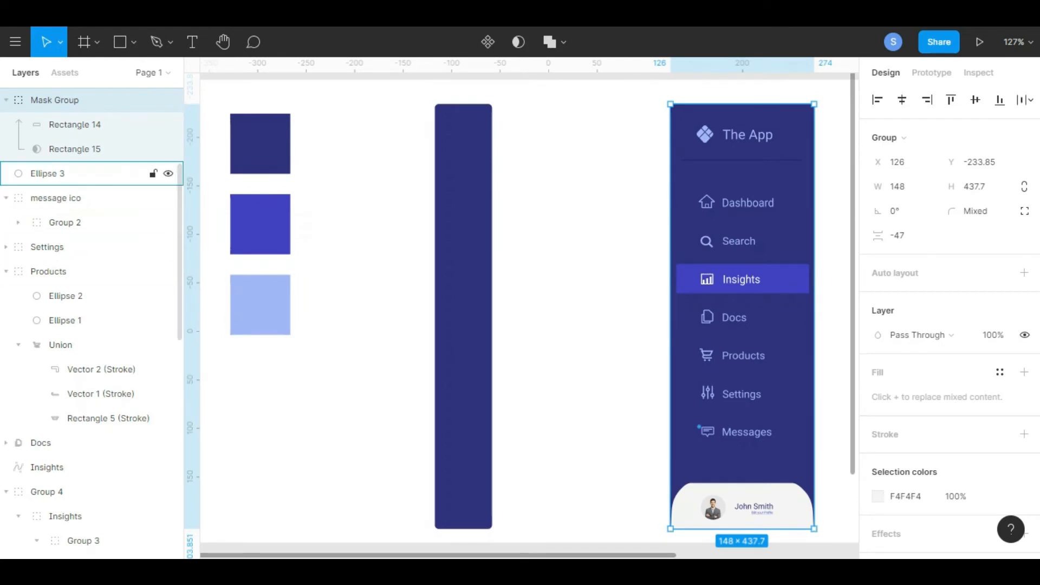
scroll(92, 379, down, 15)
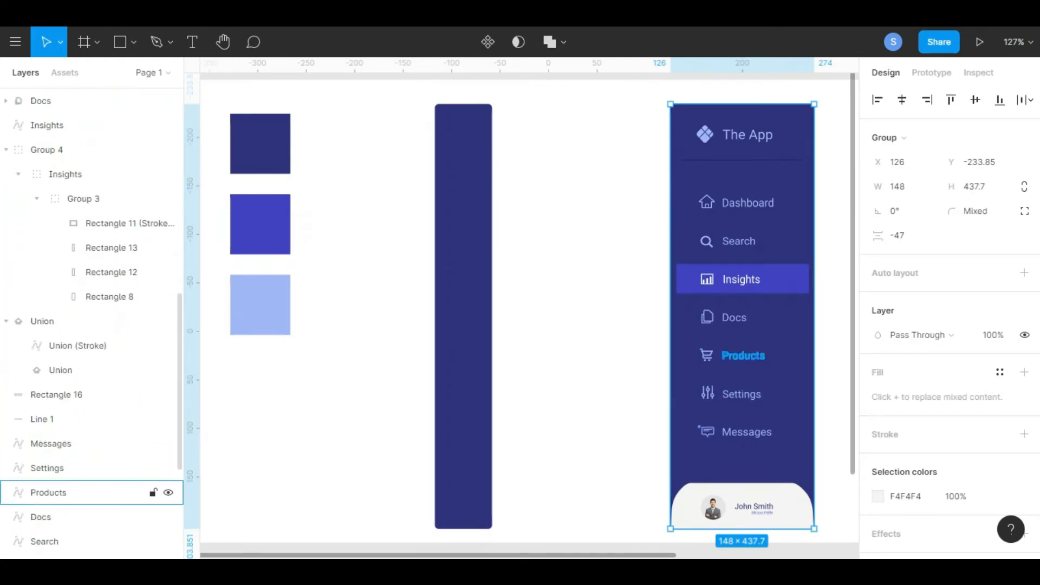
click(65, 403)
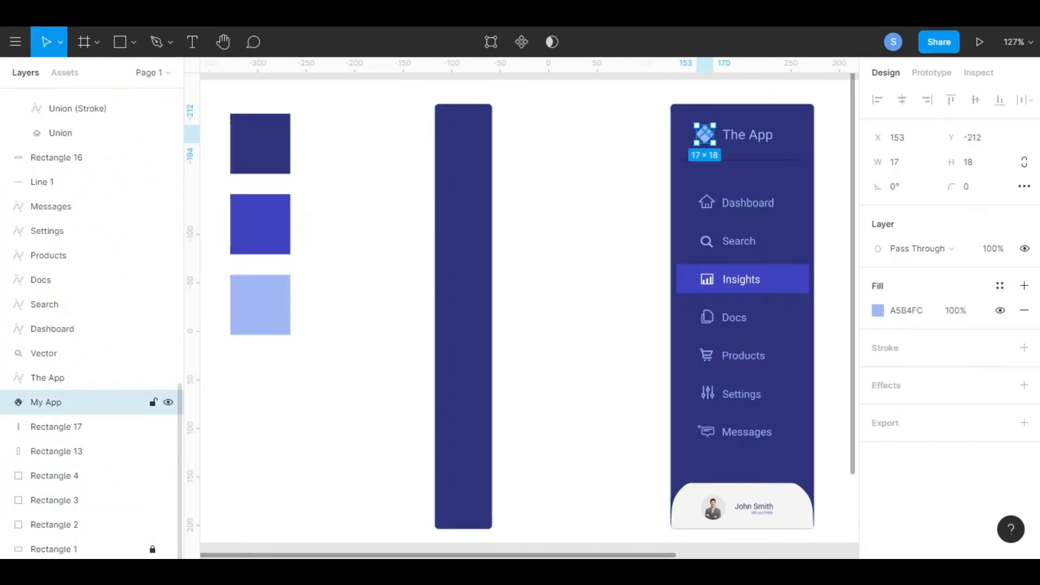
click(352, 374)
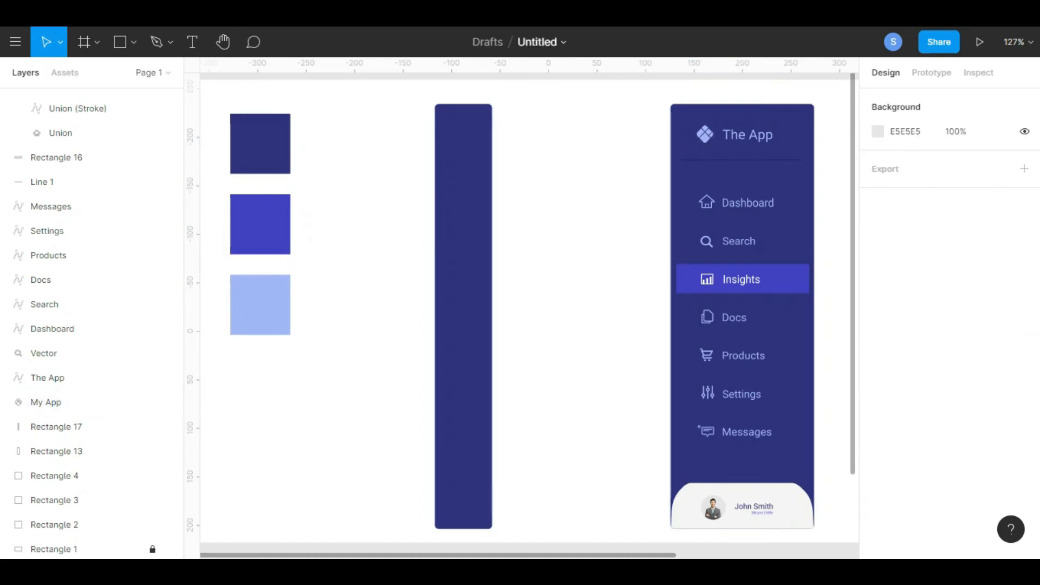
key(ctrl+v)
drag(704, 135, 463, 133)
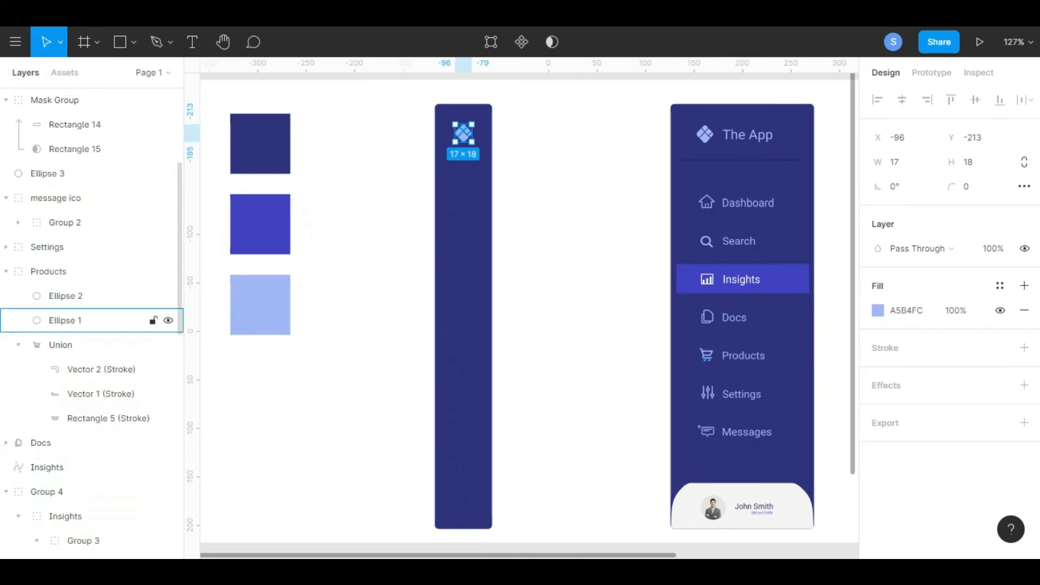
Step: Copy the home icon shape from the Dashboard item and place it below the logo in the narrow sidebar at X -96, Y -155
click(65, 173)
scroll(65, 306, down, 11)
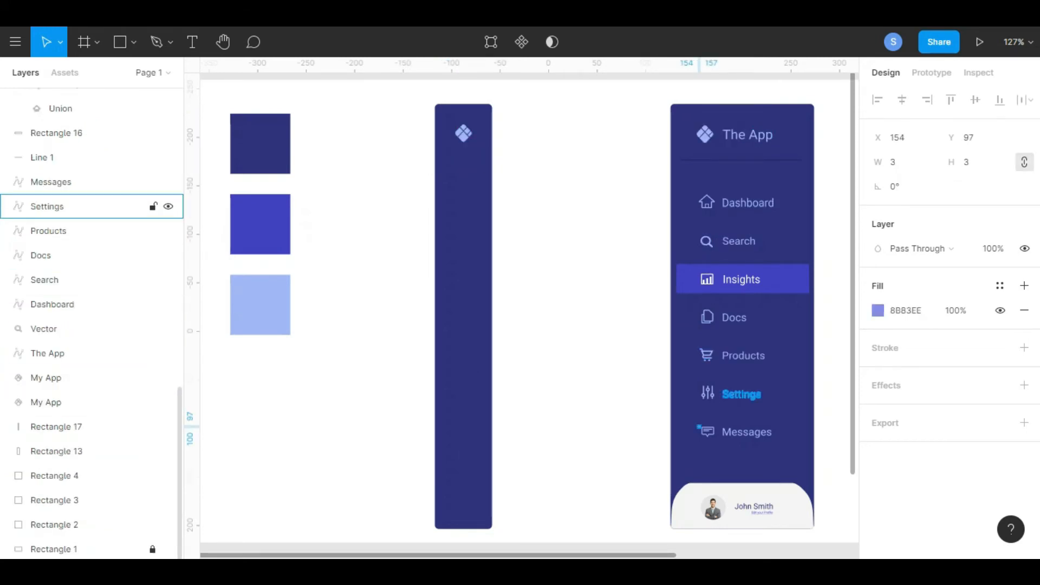
scroll(92, 244, up, 5)
click(92, 261)
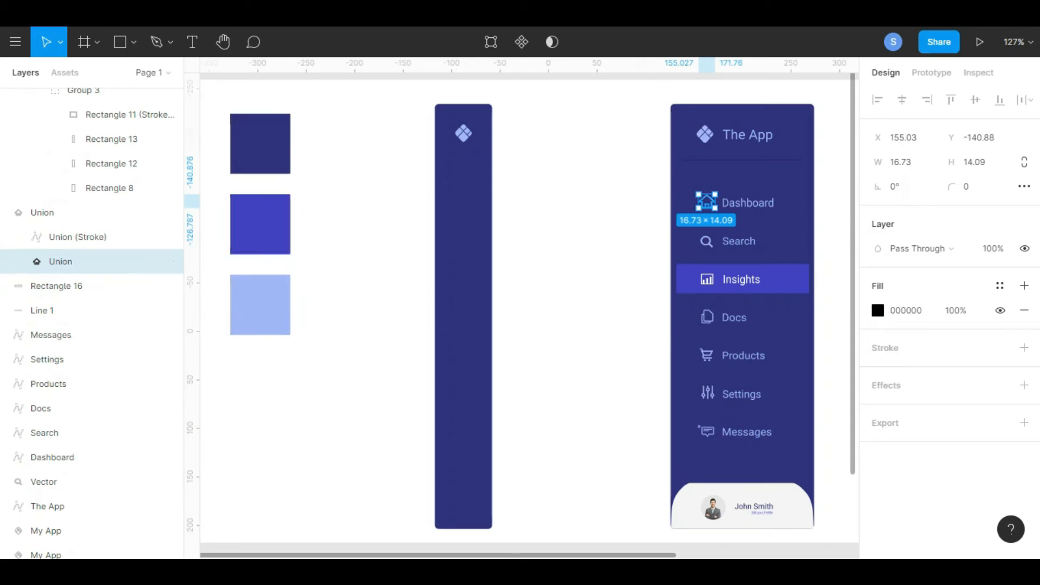
key(ctrl+v)
drag(471, 181, 463, 188)
key(Escape)
click(464, 188)
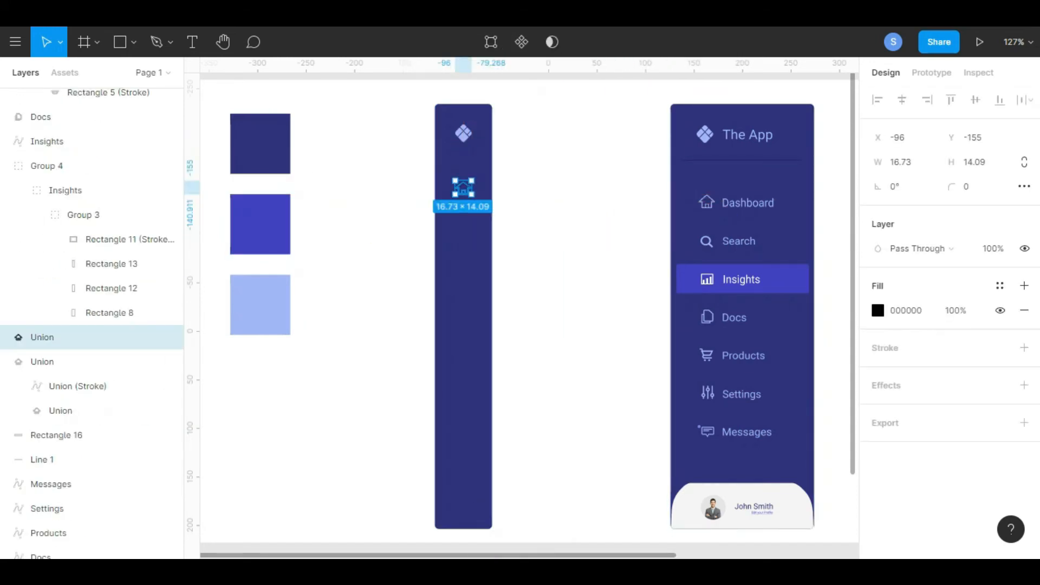
Step: Fill the copied home icon with light blue and enlarge it slightly in the narrow sidebar
click(878, 310)
click(694, 488)
key(Escape)
drag(463, 188, 492, 204)
click(531, 214)
scroll(459, 210, up, 4)
click(468, 188)
click(629, 221)
scroll(630, 221, down, 6)
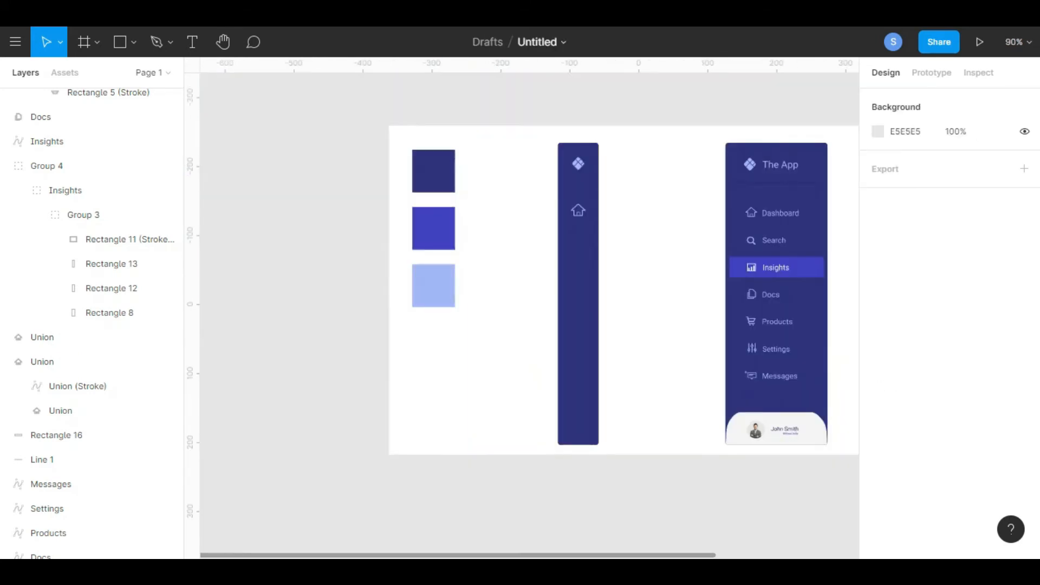
Step: Rename the search icon's Vector layer to Search
scroll(629, 221, left, 1)
click(775, 392)
scroll(109, 505, down, 1)
scroll(92, 528, down, 5)
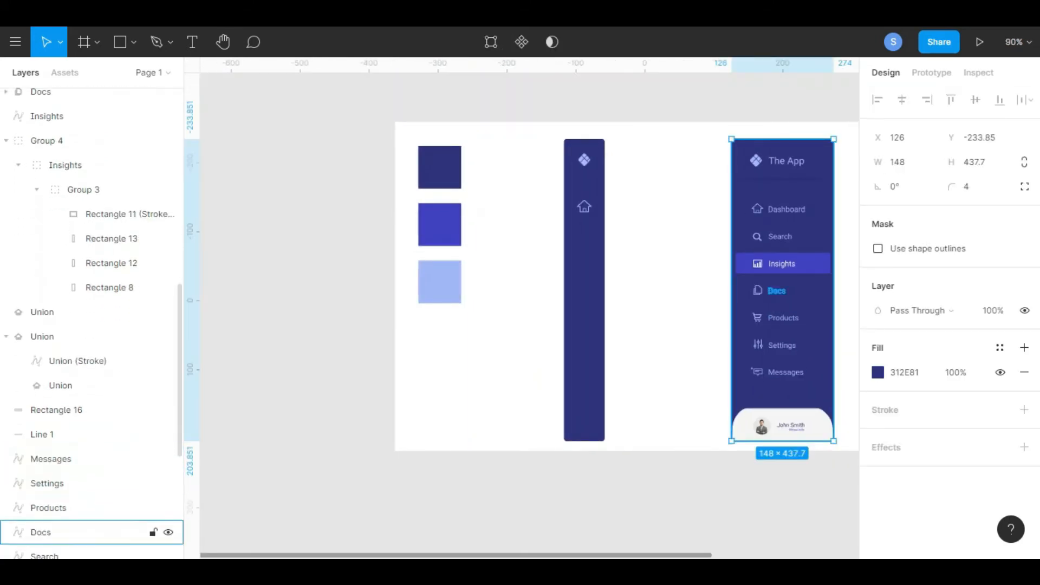
right_click(76, 473)
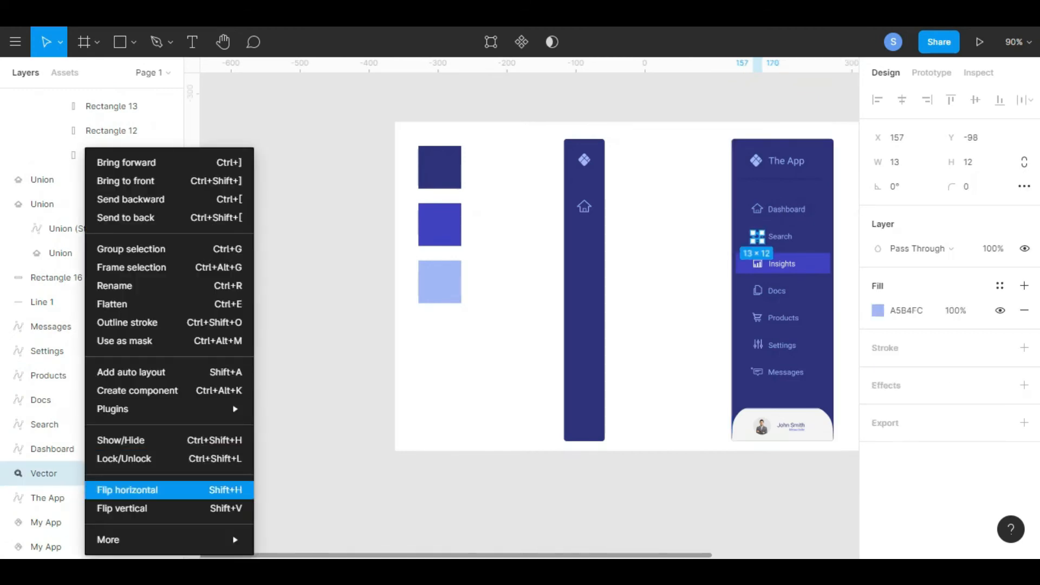
click(124, 286)
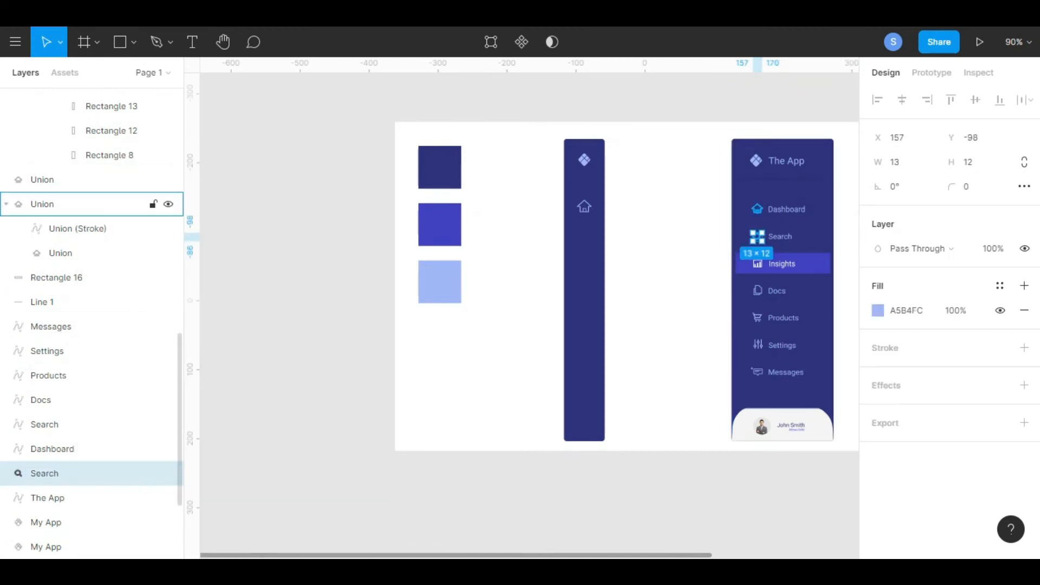
Step: Place a copy of the search icon below the home icon in the narrow sidebar at X -94, Y -98 and enlarge it slightly
key(ctrl+v)
scroll(784, 220, up, 5)
drag(727, 255, 354, 255)
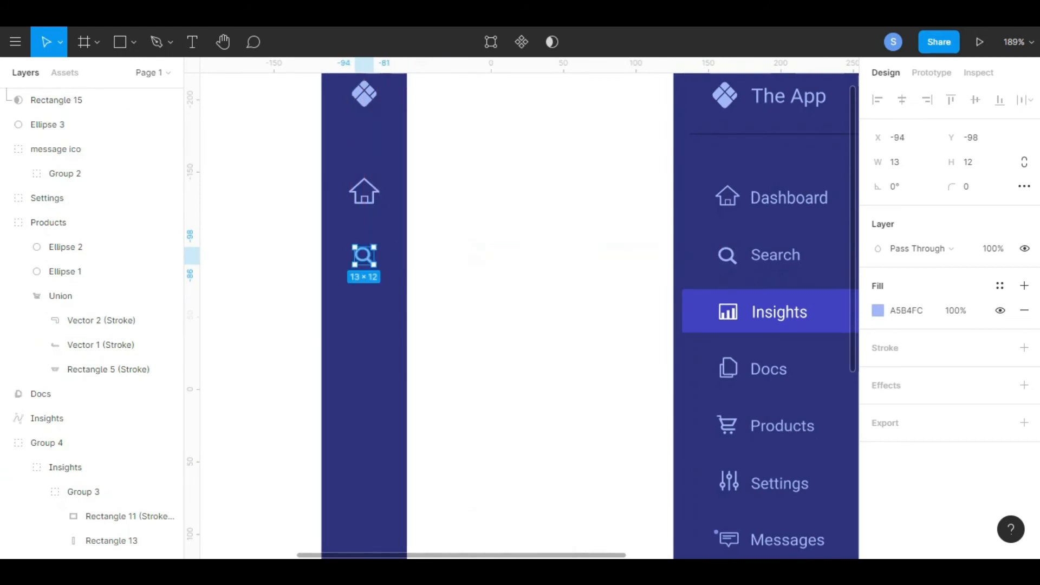
scroll(371, 268, up, 5)
drag(377, 261, 381, 264)
click(524, 287)
scroll(524, 286, down, 10)
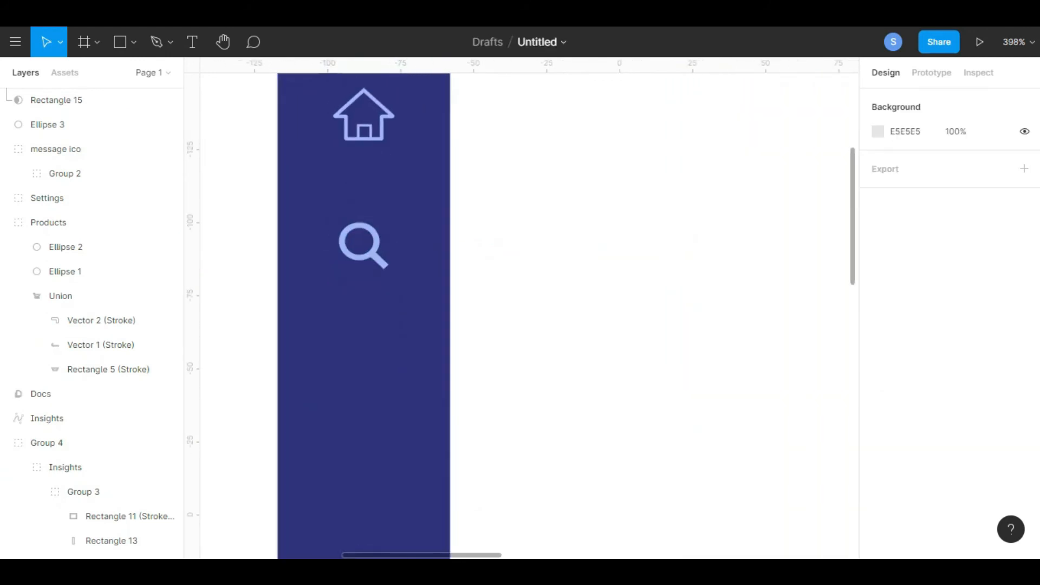
Step: Copy the Insights icon group and place it below the search icon in the narrow sidebar at X -94, Y -59.09
scroll(479, 297, up, 2)
scroll(92, 370, down, 7)
scroll(92, 478, up, 3)
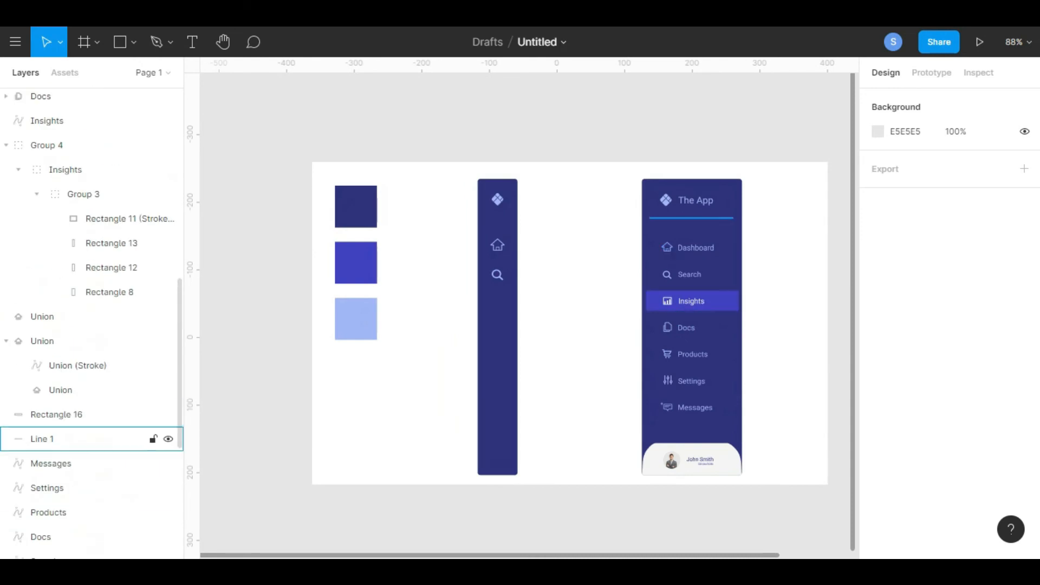
click(92, 169)
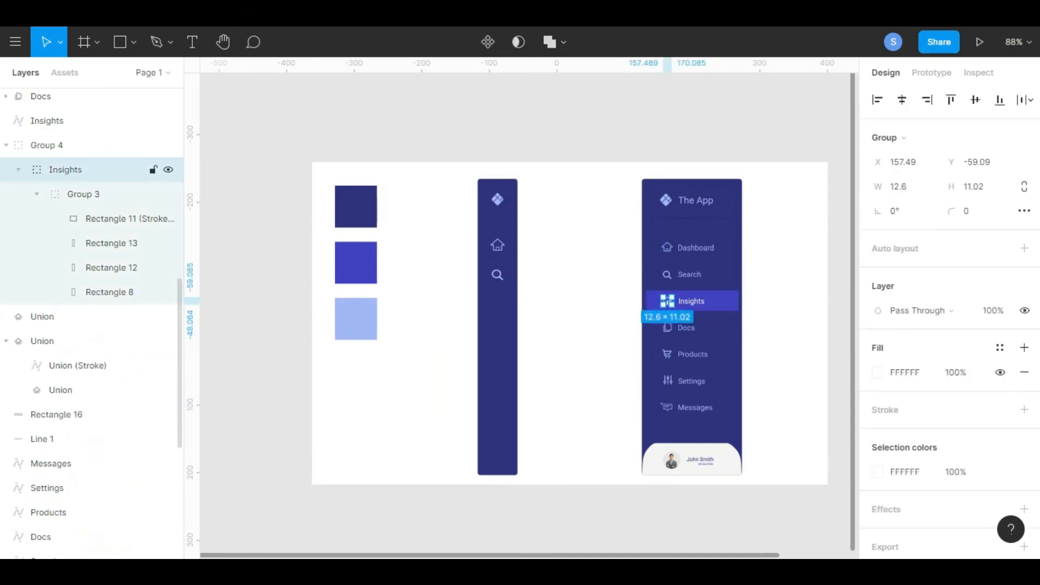
right_click(50, 168)
click(52, 167)
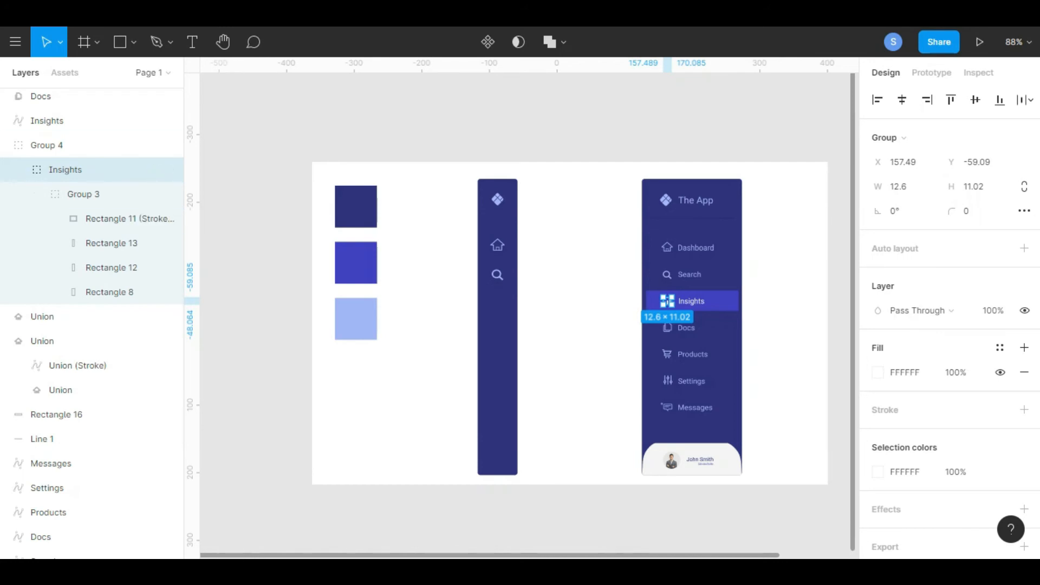
key(Escape)
key(ctrl+v)
scroll(697, 312, up, 3)
drag(643, 292, 343, 292)
scroll(343, 292, up, 6)
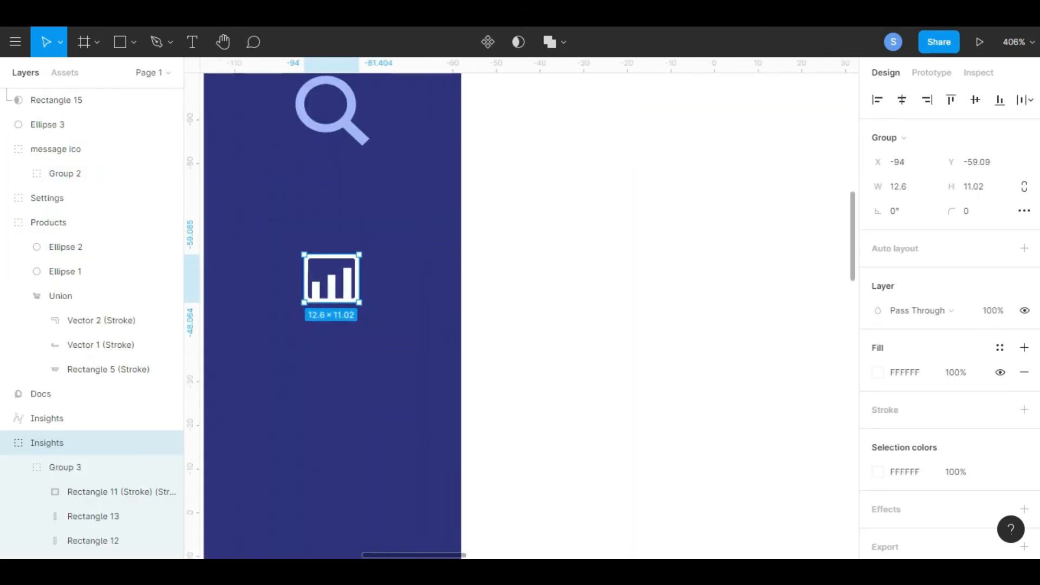
Step: Enlarge the copied white Insights icon slightly in the narrow sidebar
click(878, 372)
click(844, 162)
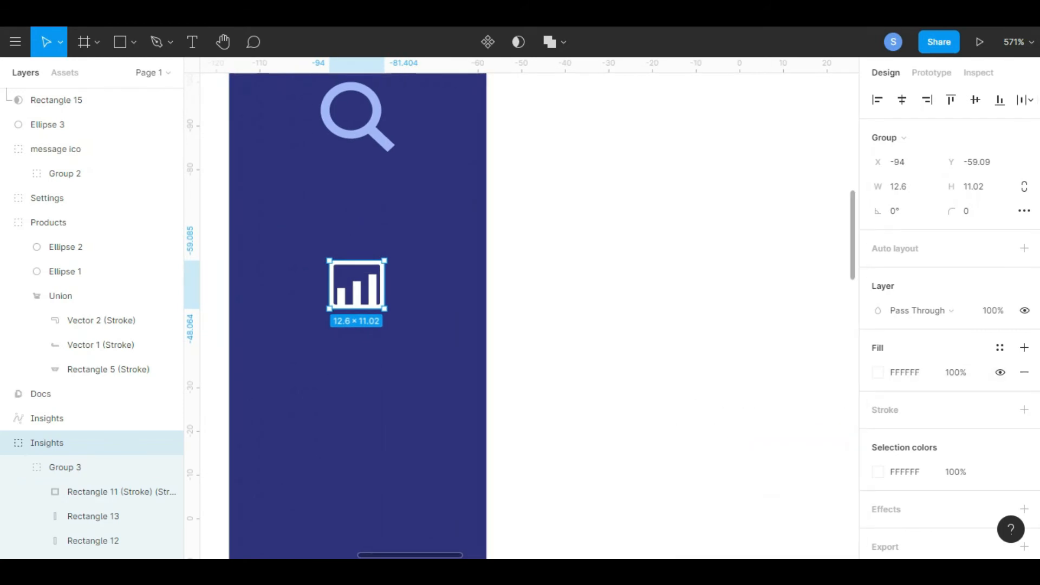
scroll(365, 312, up, 3)
drag(398, 304, 407, 311)
scroll(401, 309, down, 4)
key(Escape)
scroll(532, 309, down, 5)
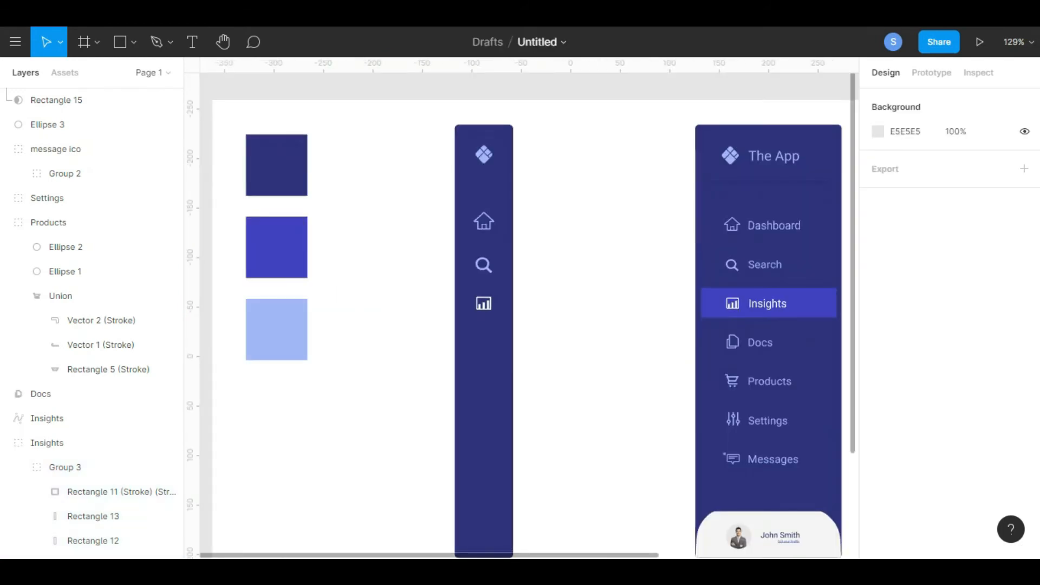
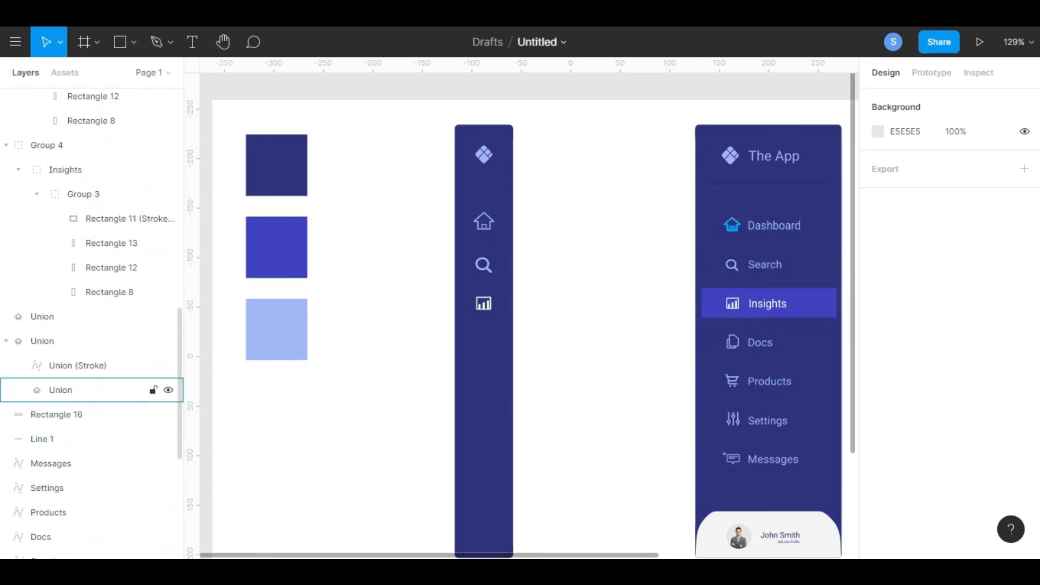
Step: Rename the highlight rectangle layer behind the wide sidebar's Insights item to Selector
click(86, 415)
right_click(87, 414)
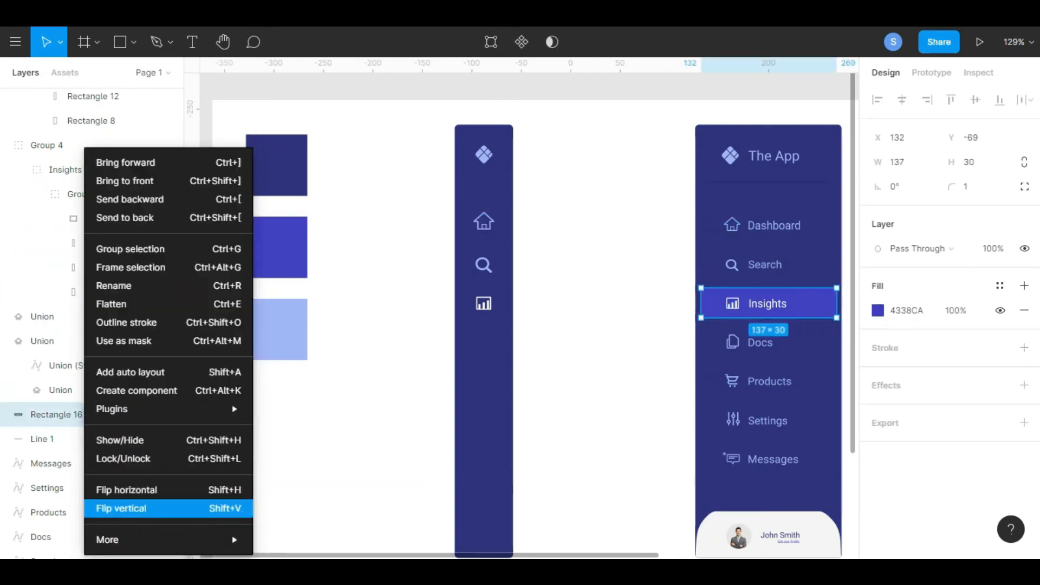
click(109, 286)
text(Selector)
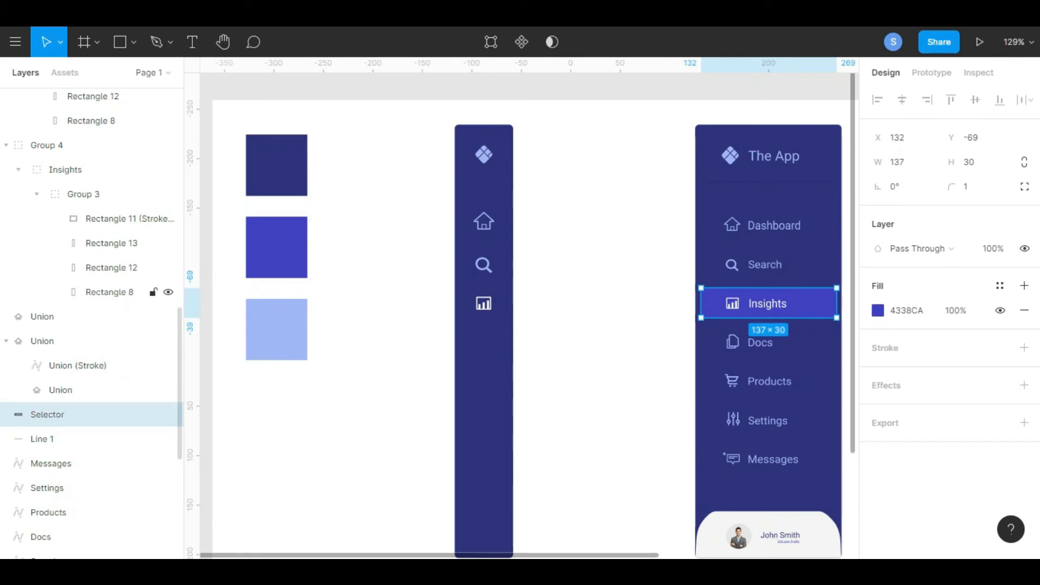
Step: Place a copy of the Selector rectangle behind the Insights icon in the narrow sidebar at X -155, Y -69
key(ctrl+v)
drag(769, 304, 495, 305)
scroll(506, 305, up, 5)
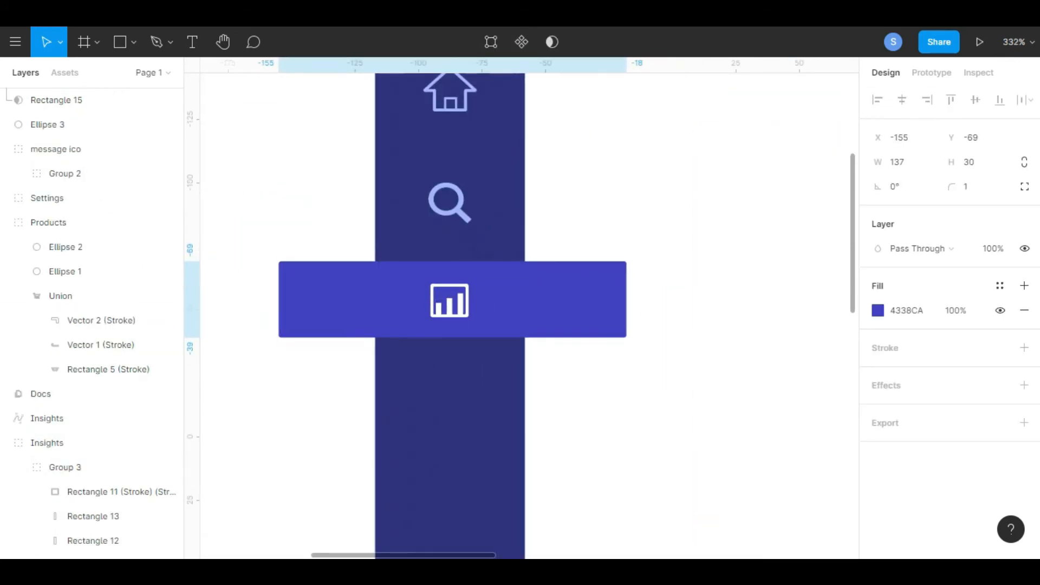
Step: Narrow the copied Selector from both sides to 47 × 30 at X -110, so it fits inside the narrow sidebar
drag(626, 303, 507, 304)
scroll(476, 304, up, 2)
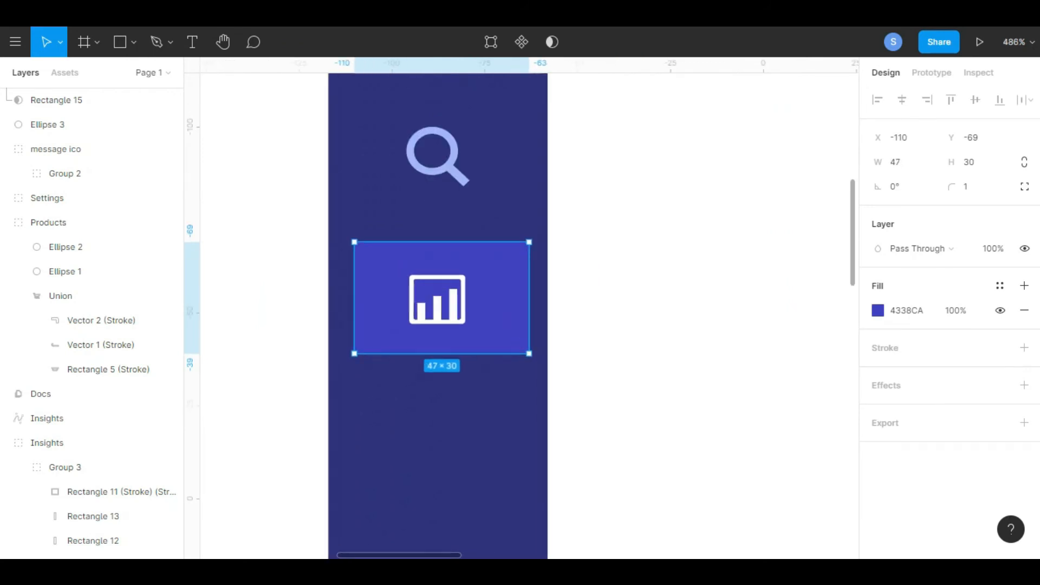
click(601, 337)
scroll(601, 337, down, 7)
scroll(606, 339, up, 3)
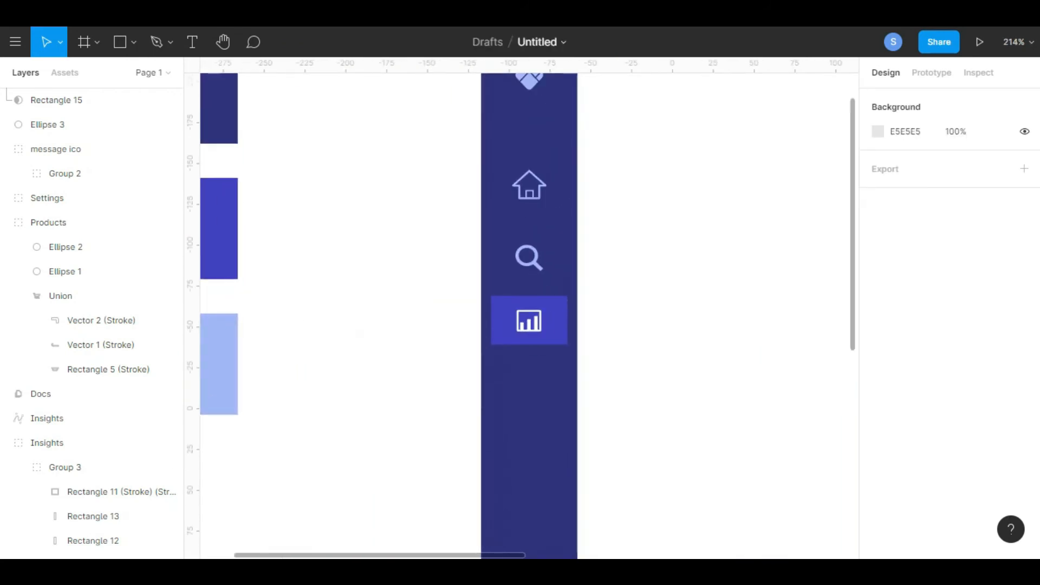
scroll(547, 299, down, 4)
scroll(87, 271, down, 5)
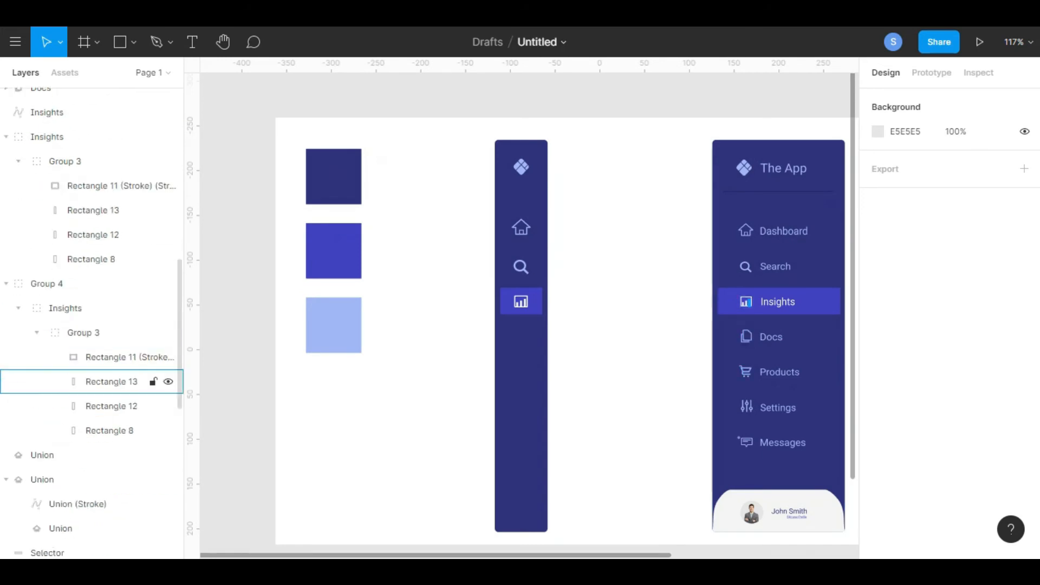
Step: Copy the Docs icon and place it below the Insights icon in the narrow sidebar at X -94, Y -22.02
scroll(81, 325, up, 3)
click(81, 240)
key(ctrl+c)
key(Escape)
key(ctrl+v)
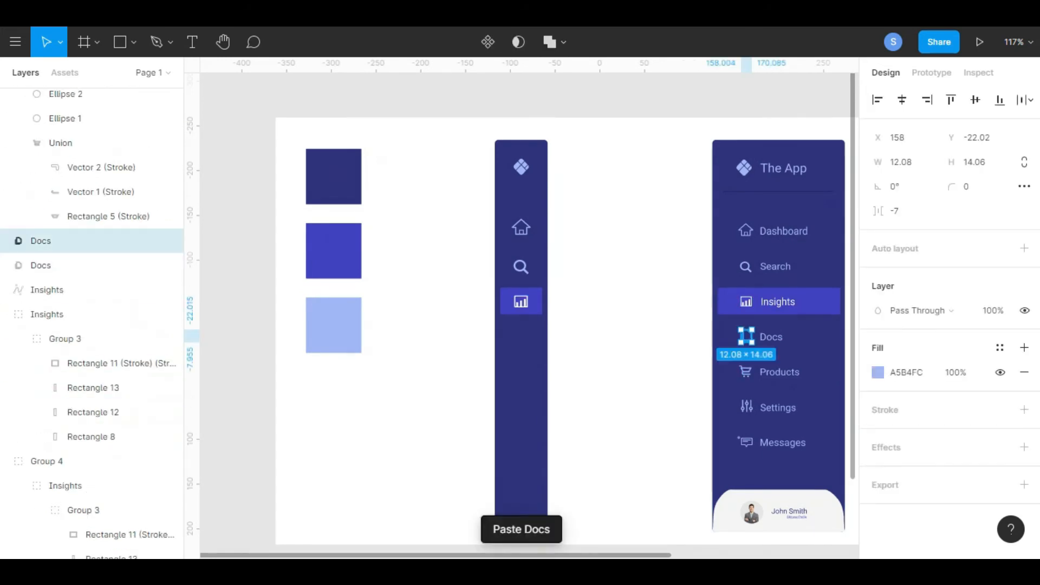
scroll(746, 337, up, 2)
drag(746, 337, 425, 336)
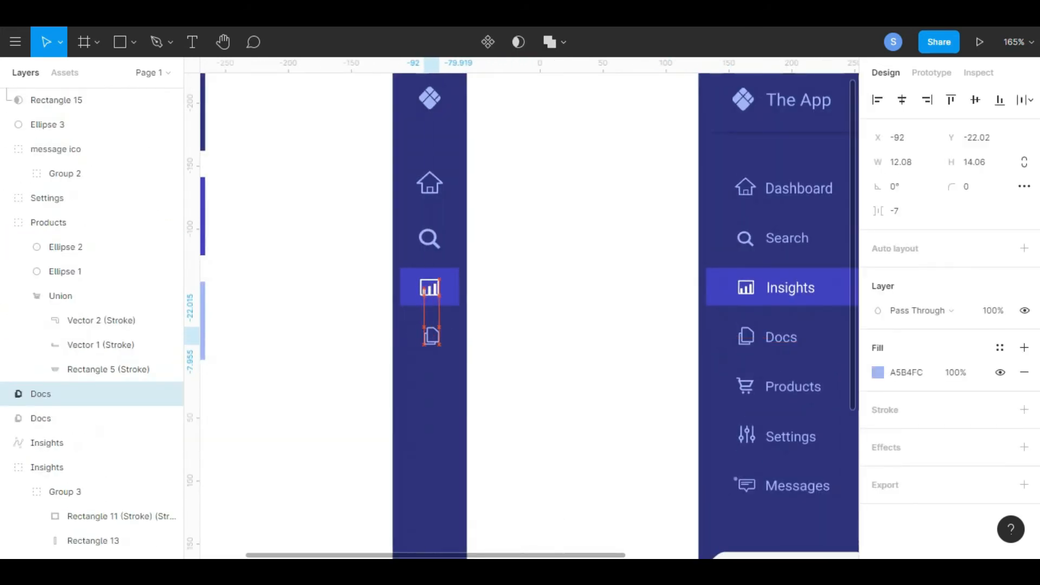
scroll(426, 337, up, 4)
key(Left)
scroll(424, 337, up, 5)
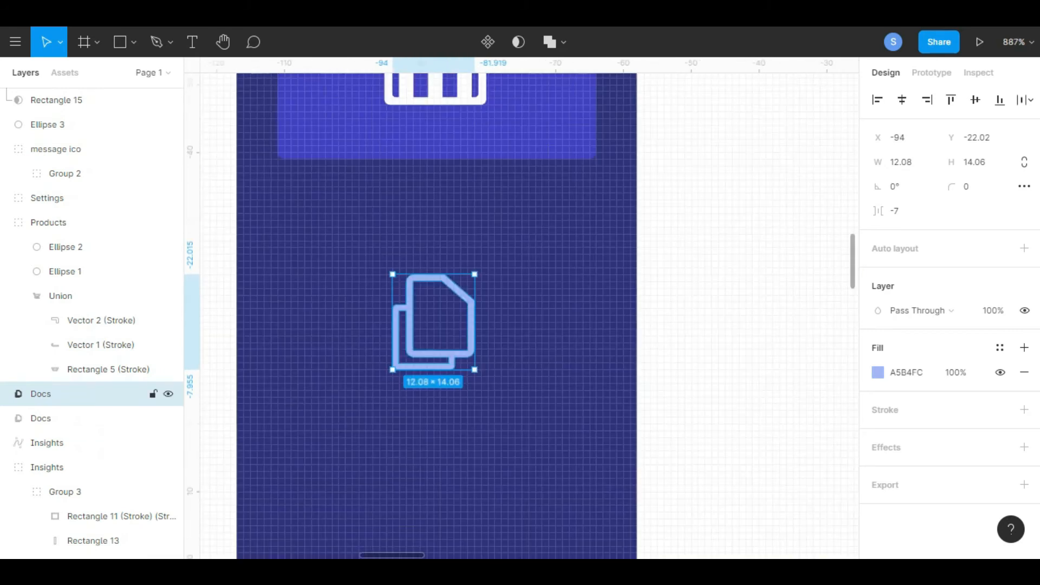
Step: Enlarge the copied Docs icon slightly in the narrow sidebar
drag(474, 370, 480, 376)
key(Escape)
key(shift+1)
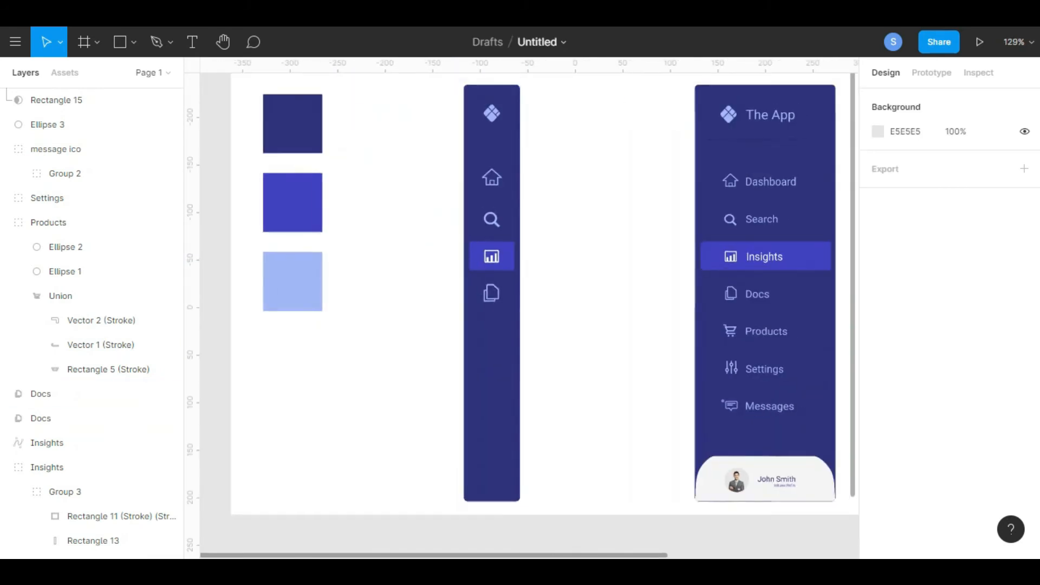
Step: Copy the Products cart icon and place it below the Docs icon in the narrow sidebar at X -96, Y 18.06
click(82, 222)
key(ctrl+v)
scroll(785, 373, up, 2)
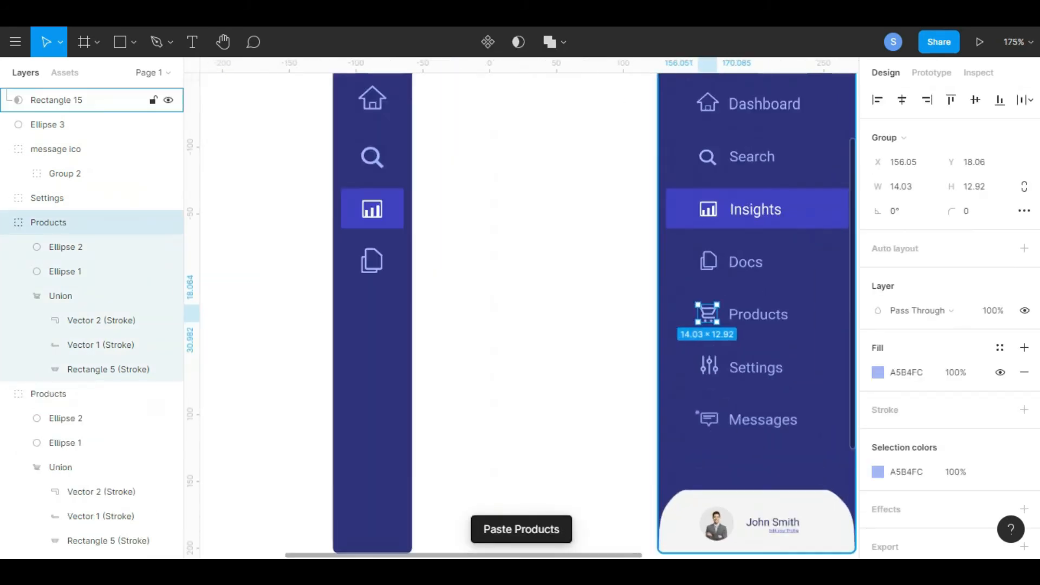
drag(706, 313, 369, 313)
scroll(366, 312, up, 6)
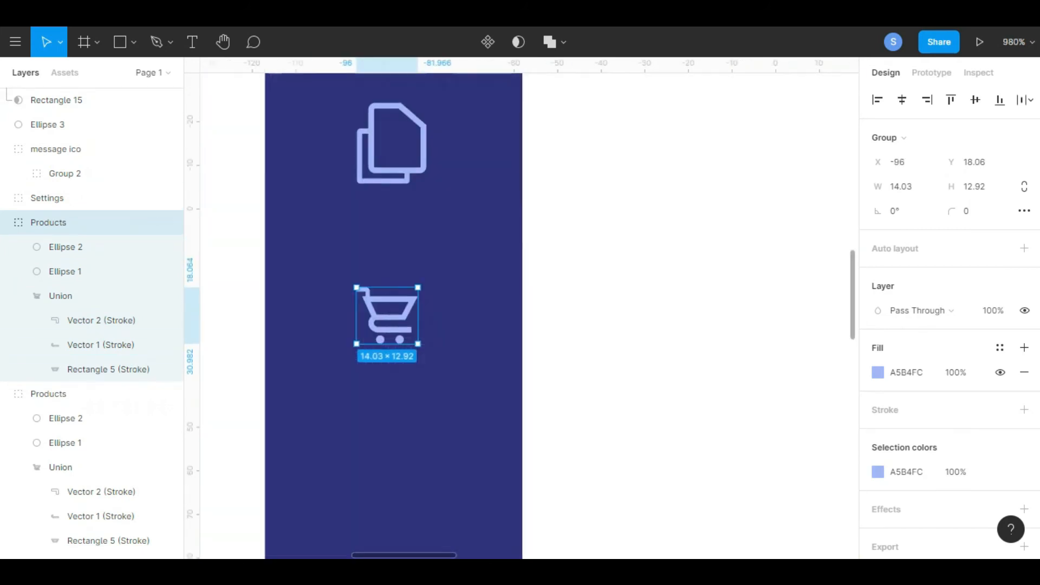
Step: Enlarge the copied cart icon slightly in the narrow sidebar
scroll(366, 312, left, 1)
scroll(409, 335, up, 3)
scroll(410, 335, down, 1)
drag(457, 307, 471, 319)
scroll(470, 315, down, 6)
click(532, 311)
scroll(533, 311, down, 4)
scroll(532, 311, up, 4)
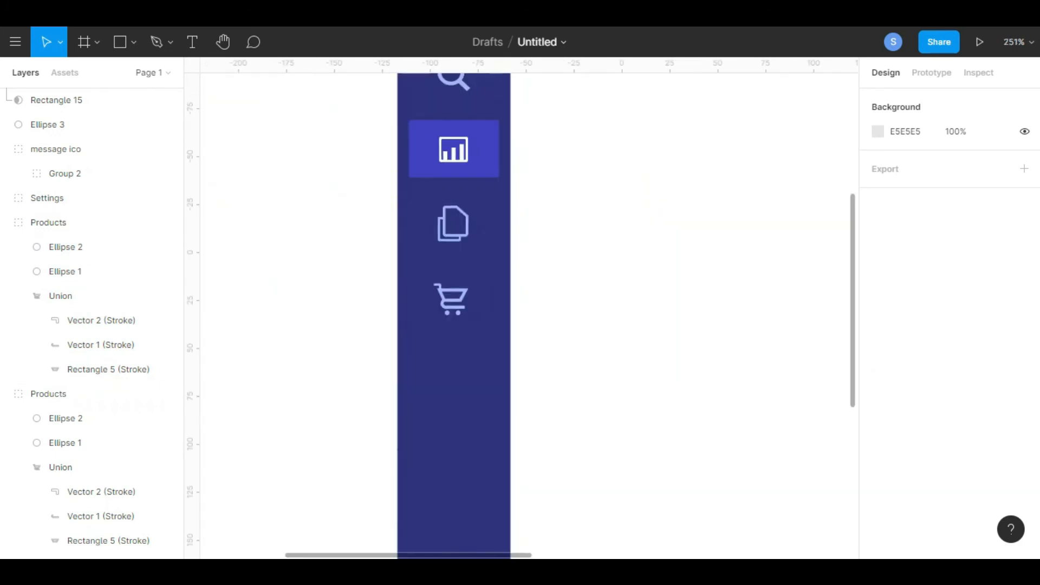
Step: Reduce the narrow sidebar's Docs icon slightly to balance it with the neighbouring icons
scroll(438, 238, up, 7)
click(460, 240)
scroll(497, 233, up, 1)
mouse_move(572, 253)
mouse_down()
mouse_move(578, 259)
mouse_move(555, 250)
mouse_move(586, 272)
mouse_move(575, 258)
mouse_up()
scroll(555, 251, down, 5)
scroll(553, 244, up, 7)
scroll(574, 260, down, 5)
click(720, 289)
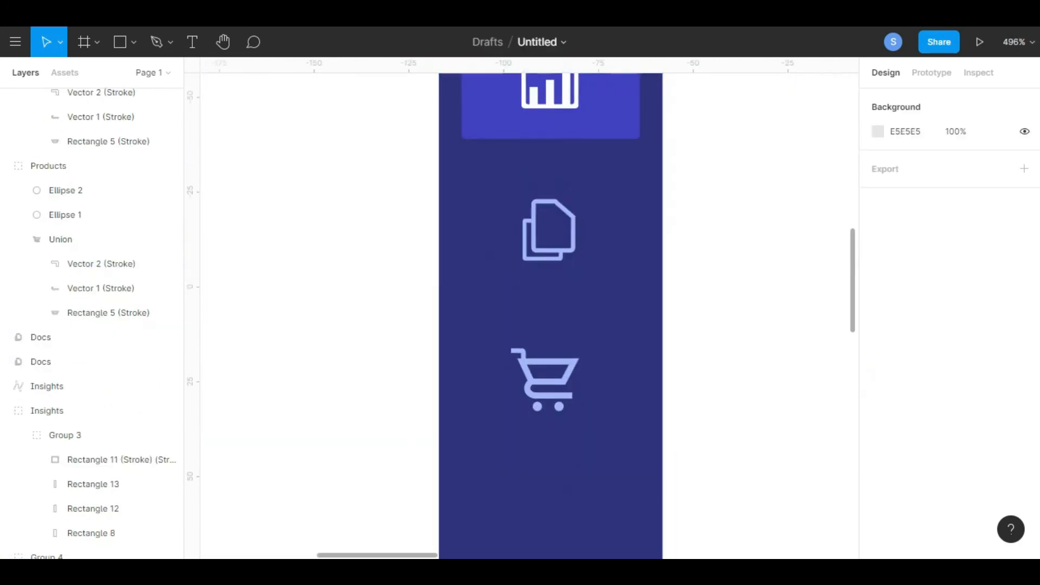
Step: Fine-tune the size of the cart icon in the narrow sidebar
scroll(720, 290, down, 6)
scroll(698, 274, up, 4)
click(659, 289)
scroll(659, 289, up, 5)
drag(663, 319, 548, 276)
scroll(664, 310, down, 5)
click(729, 324)
scroll(725, 324, down, 6)
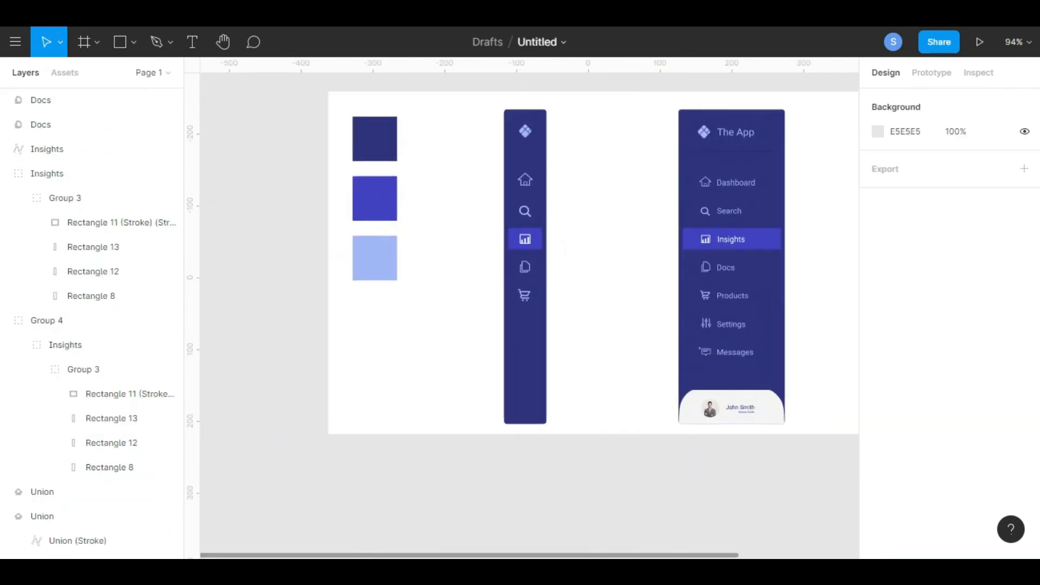
scroll(646, 208, up, 3)
scroll(647, 217, down, 1)
scroll(612, 353, down, 1)
drag(612, 352, 629, 346)
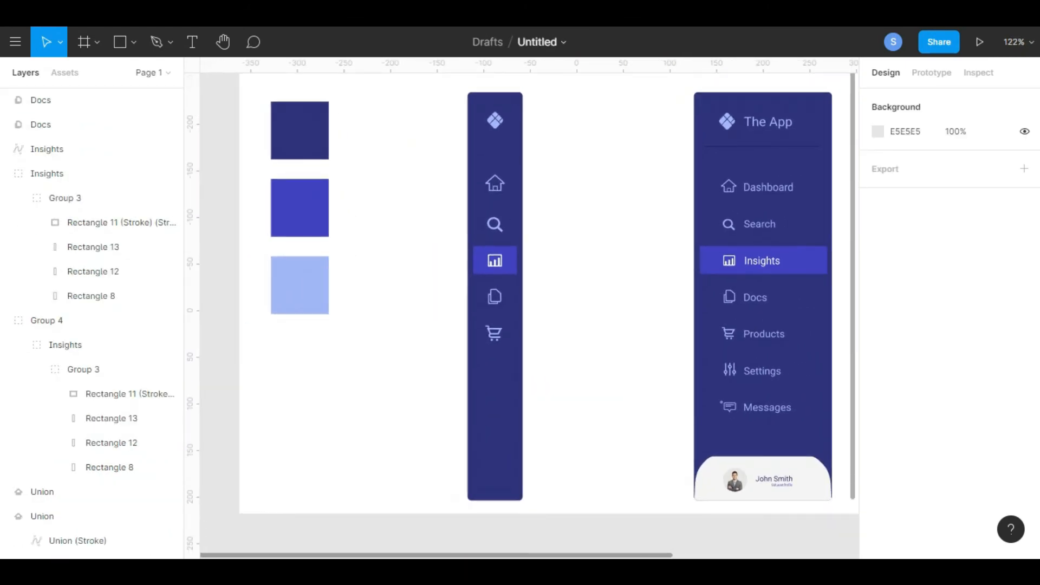
scroll(92, 325, down, 10)
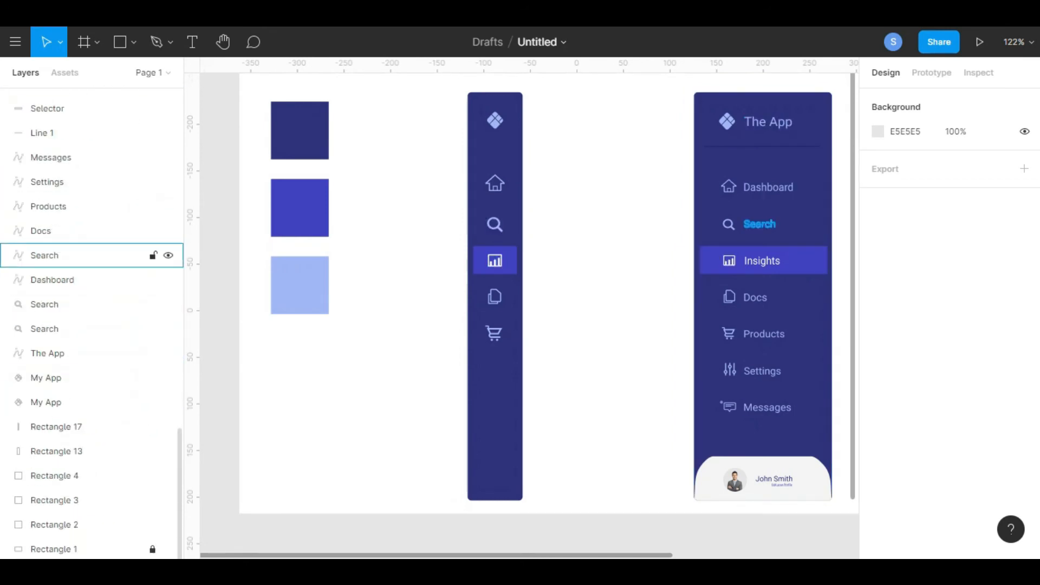
scroll(93, 255, up, 12)
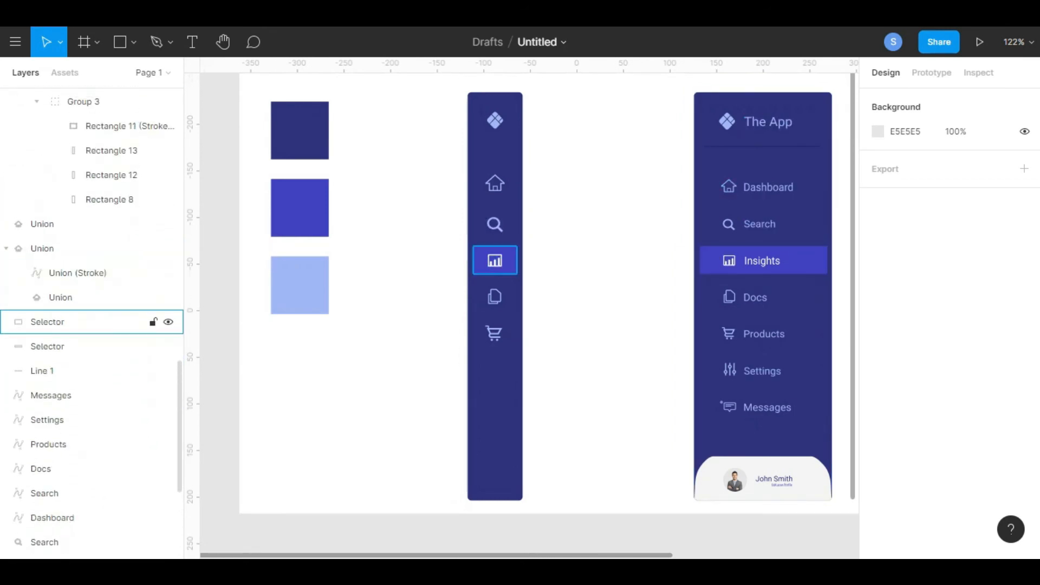
scroll(92, 271, up, 6)
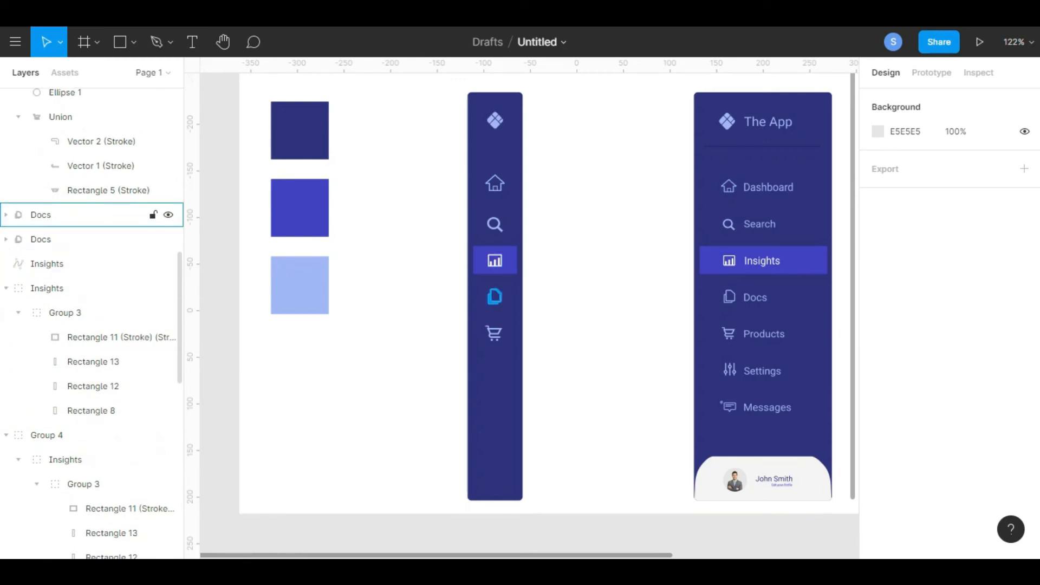
click(65, 188)
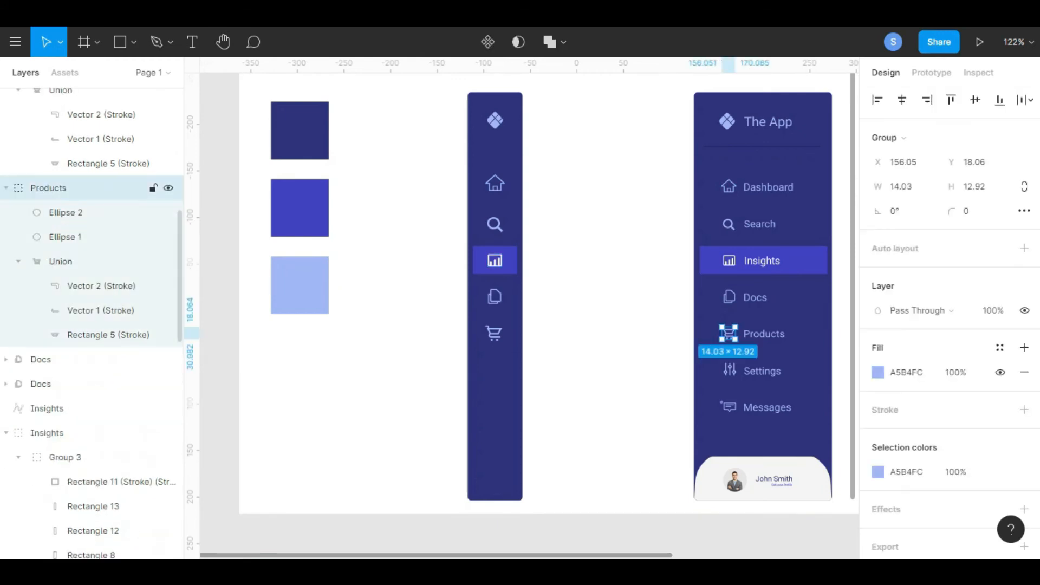
key(ctrl+v)
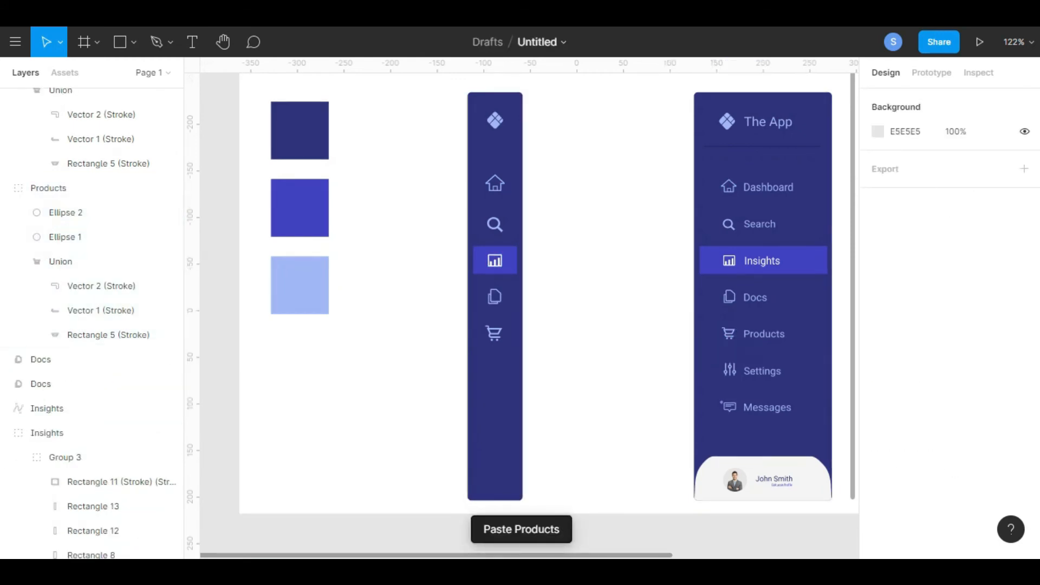
scroll(728, 334, up, 5)
drag(723, 330, 320, 391)
key(ctrl+z)
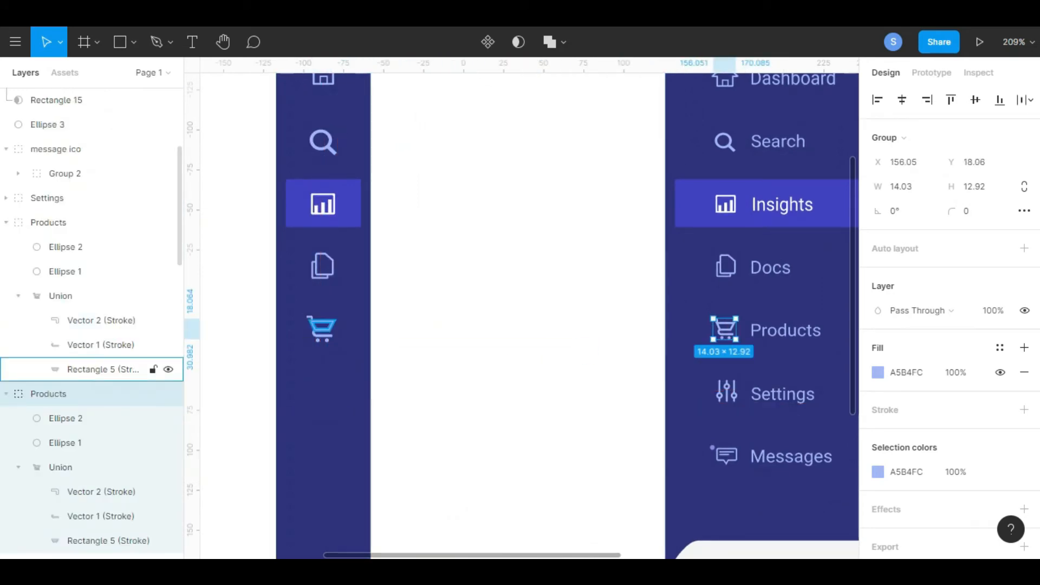
Step: Copy the Settings icon and place it below the cart icon in the narrow sidebar at X -80.88, Y 56.33
click(65, 198)
key(ctrl+c)
key(ctrl+v)
key(ctrl+z)
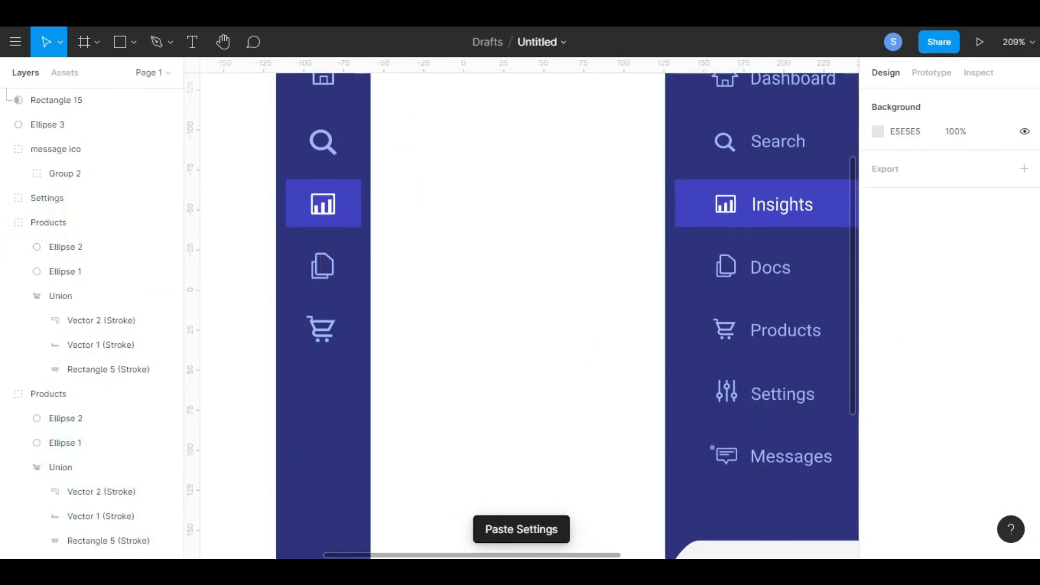
key(ctrl+v)
drag(726, 391, 435, 391)
key(Right)
key(Right)
key(Right)
key(Right)
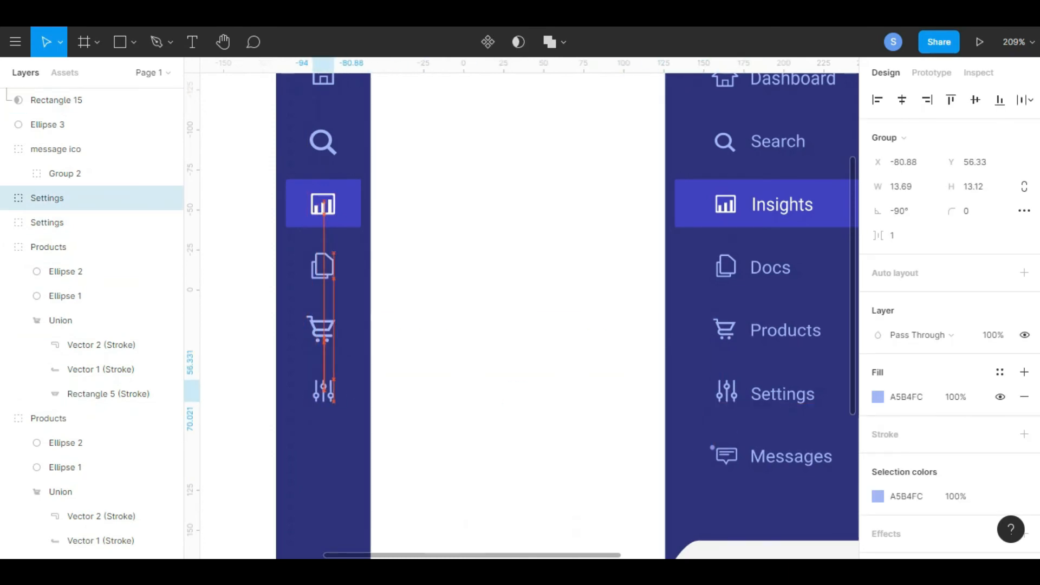
Step: Enlarge the copied Settings icon slightly in the narrow sidebar
drag(330, 419, 404, 355)
scroll(393, 374, up, 5)
click(587, 377)
scroll(587, 378, down, 5)
scroll(574, 374, down, 5)
scroll(579, 374, up, 2)
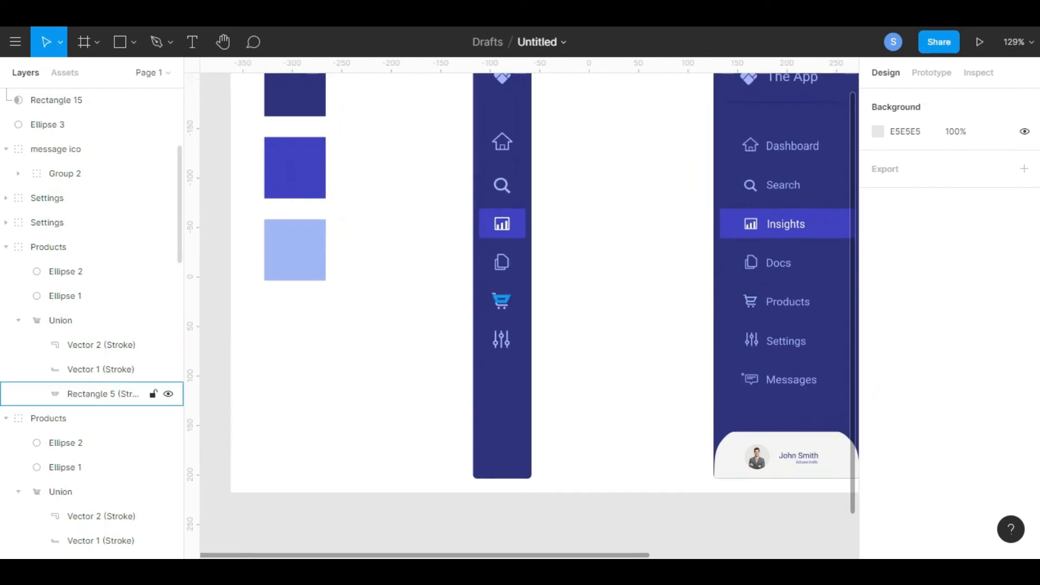
click(56, 149)
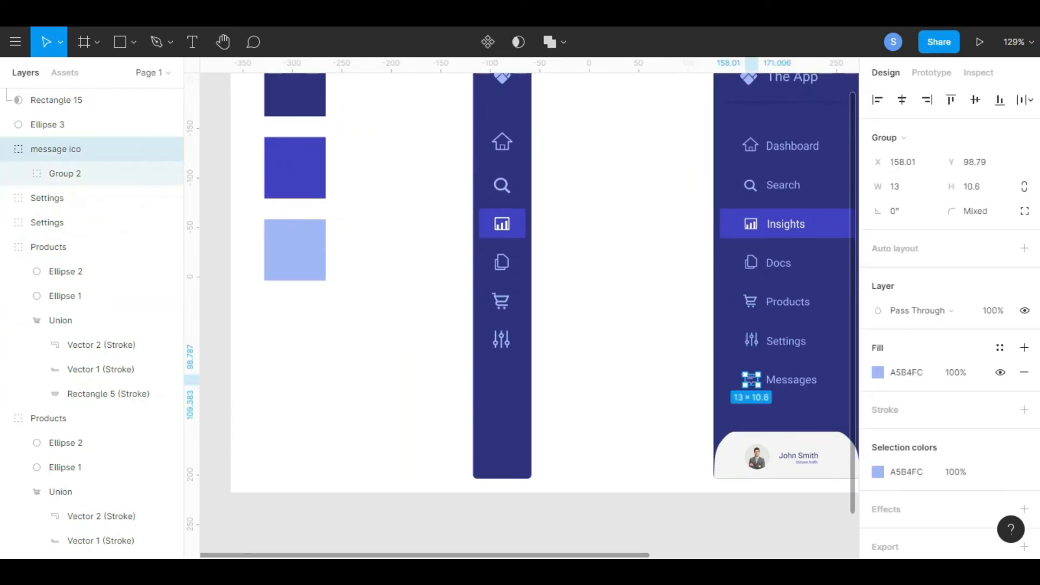
key(ctrl+v)
scroll(735, 376, up, 3)
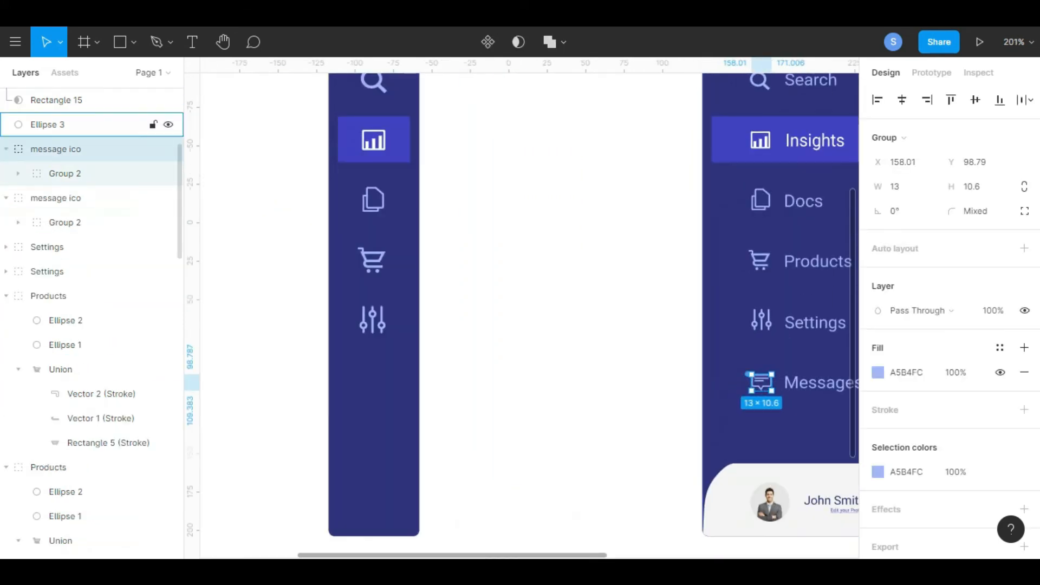
key(Delete)
Step: Copy the message icon together with its notification dot and place both below the Settings icon in the narrow sidebar, at about Y 105
click(70, 149)
shift+click(70, 124)
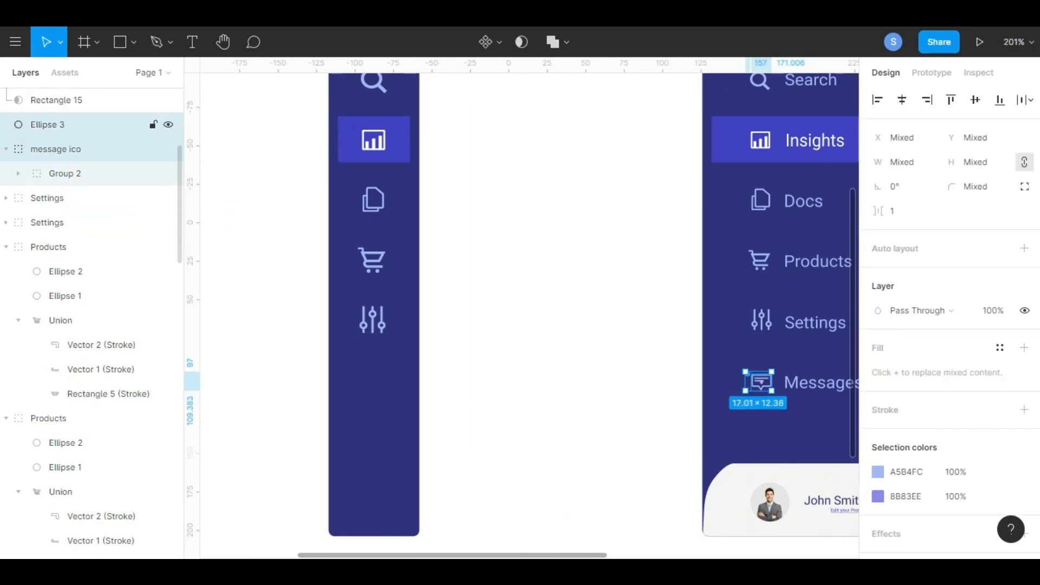
key(ctrl+v)
drag(758, 382, 374, 382)
scroll(374, 382, up, 10)
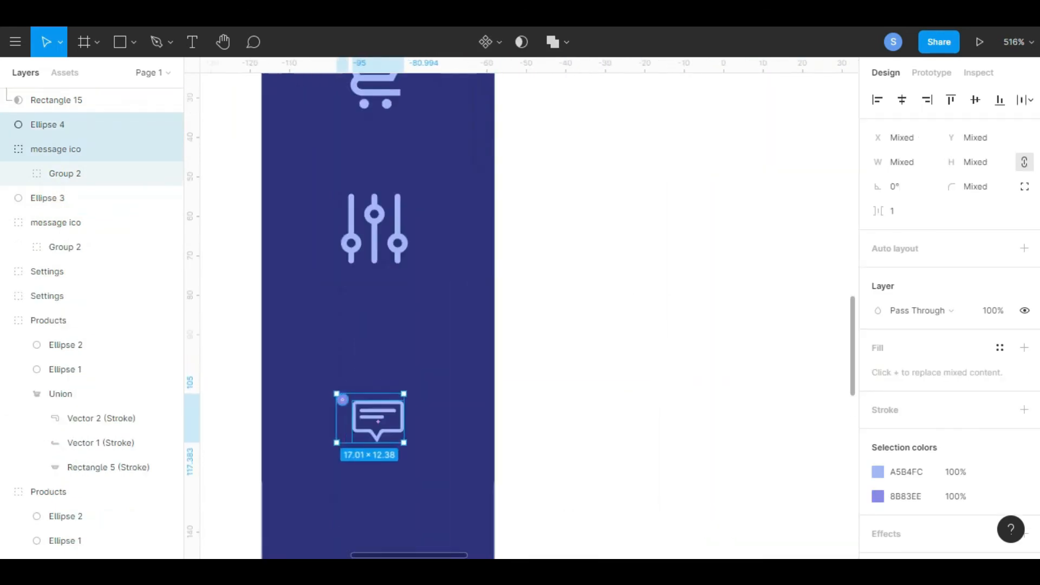
Step: Enlarge the copied message icon and its notification dot slightly
drag(420, 456, 427, 461)
click(631, 410)
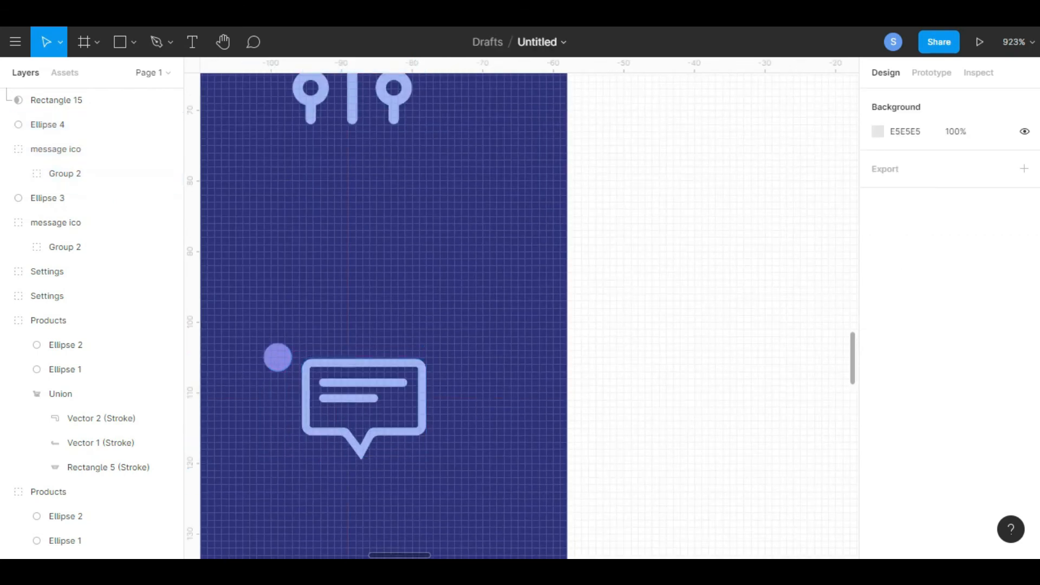
scroll(632, 411, down, 10)
Step: Group the narrow sidebar's message icon with its notification dot and move the group up to Y 102
click(548, 368)
scroll(547, 366, up, 7)
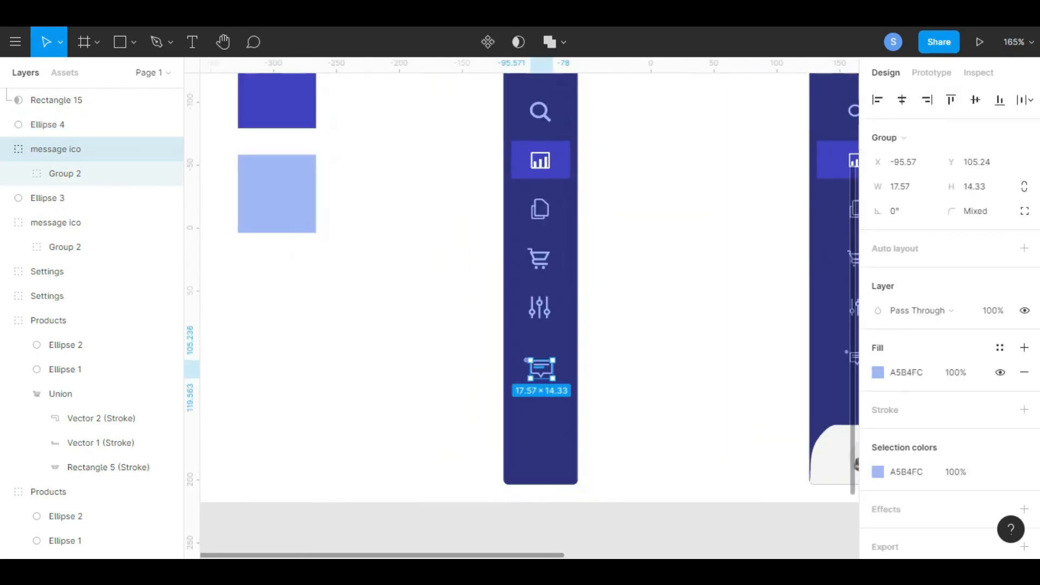
shift+click(537, 361)
key(ctrl+g)
scroll(555, 333, up, 2)
key(Up)
key(Up)
key(Up)
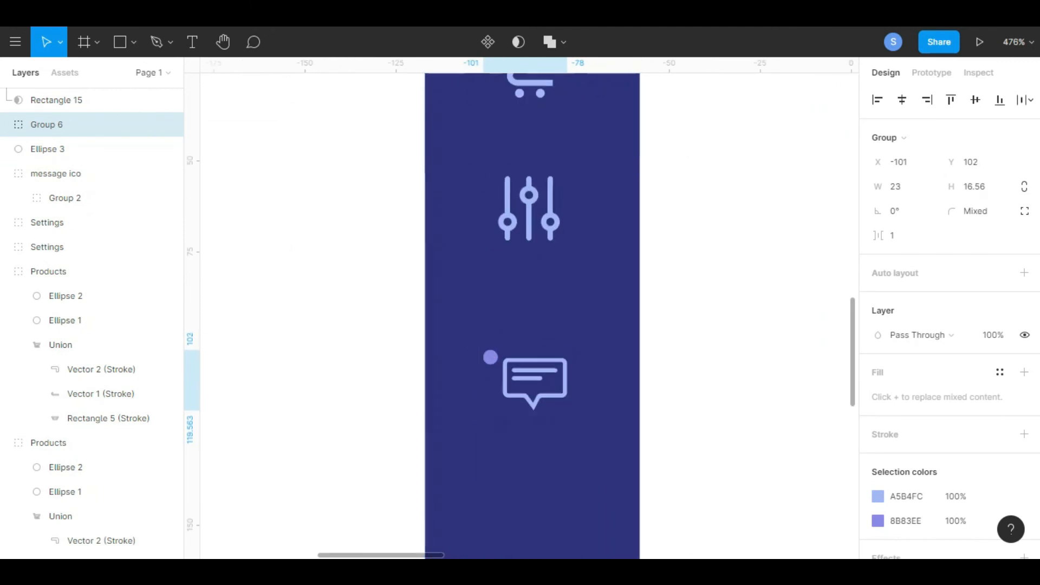
click(693, 347)
scroll(692, 347, down, 9)
scroll(645, 401, down, 1)
scroll(623, 425, up, 7)
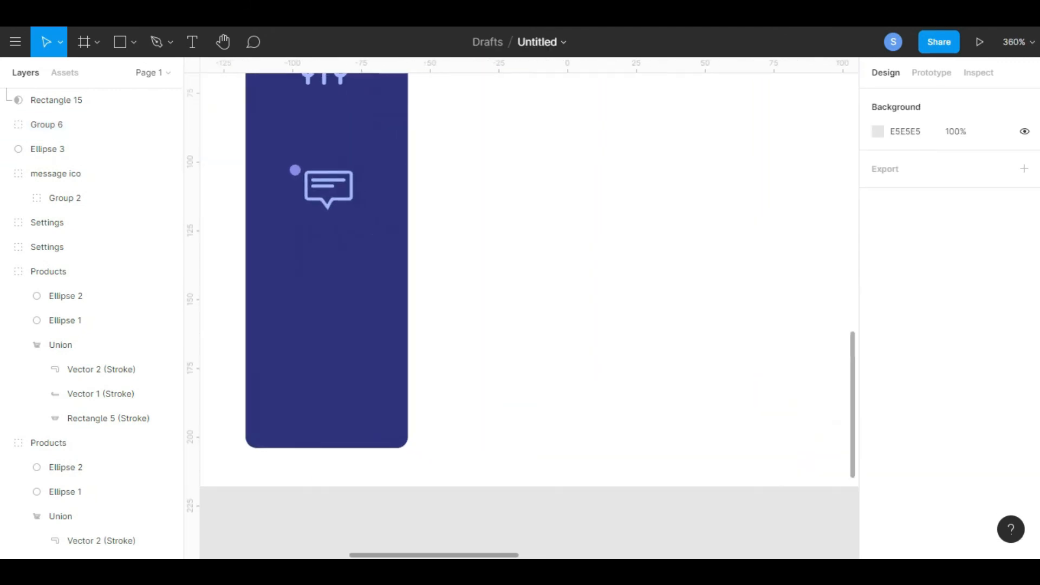
Step: Copy the profile photo's mask group from the wide sidebar footer into the bottom of the narrow sidebar, at X -106, Y 172
scroll(580, 380, down, 4)
click(807, 382)
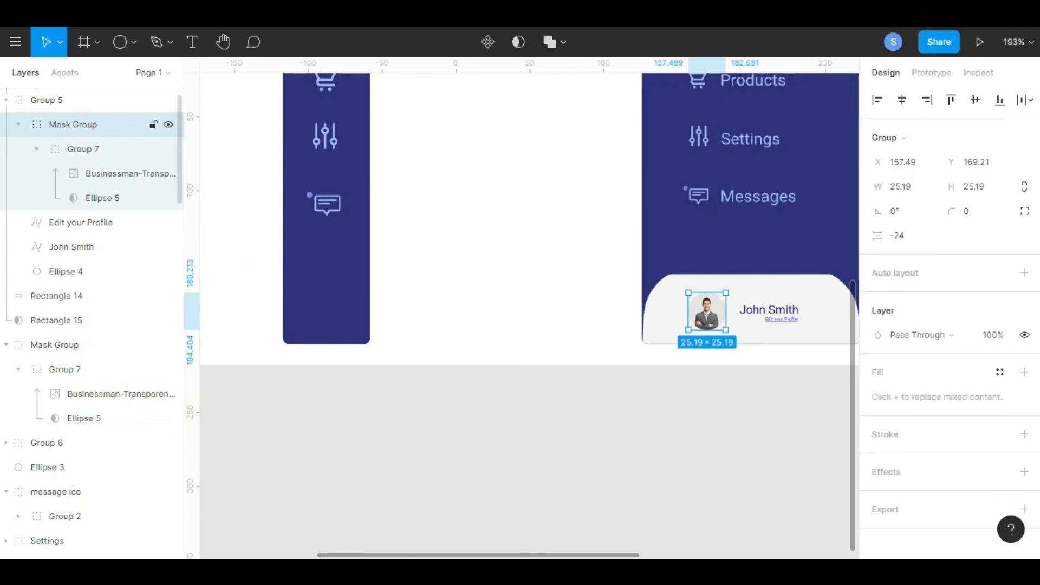
key(Escape)
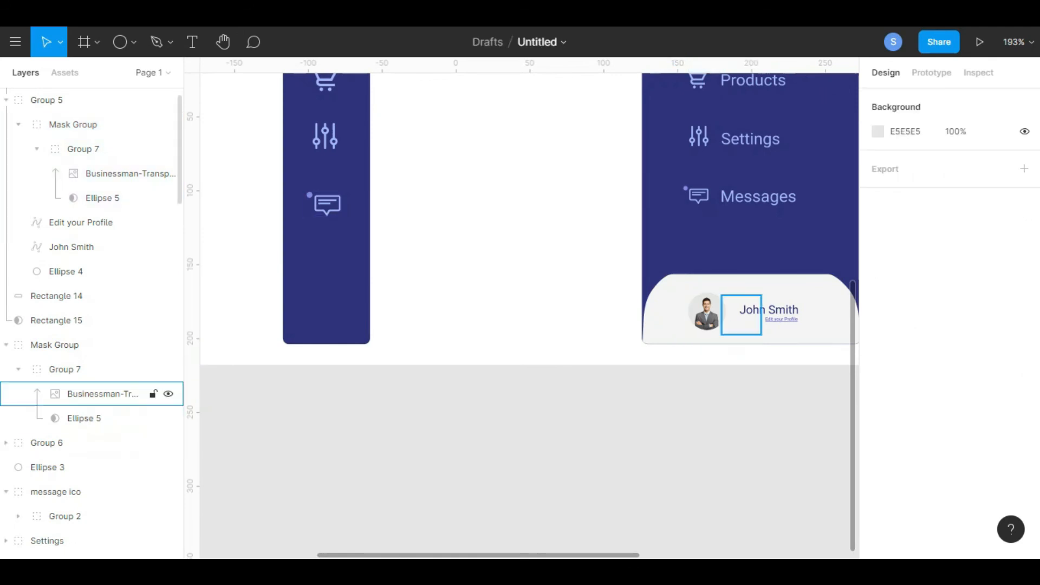
click(55, 344)
drag(55, 345, 55, 94)
drag(743, 312, 374, 317)
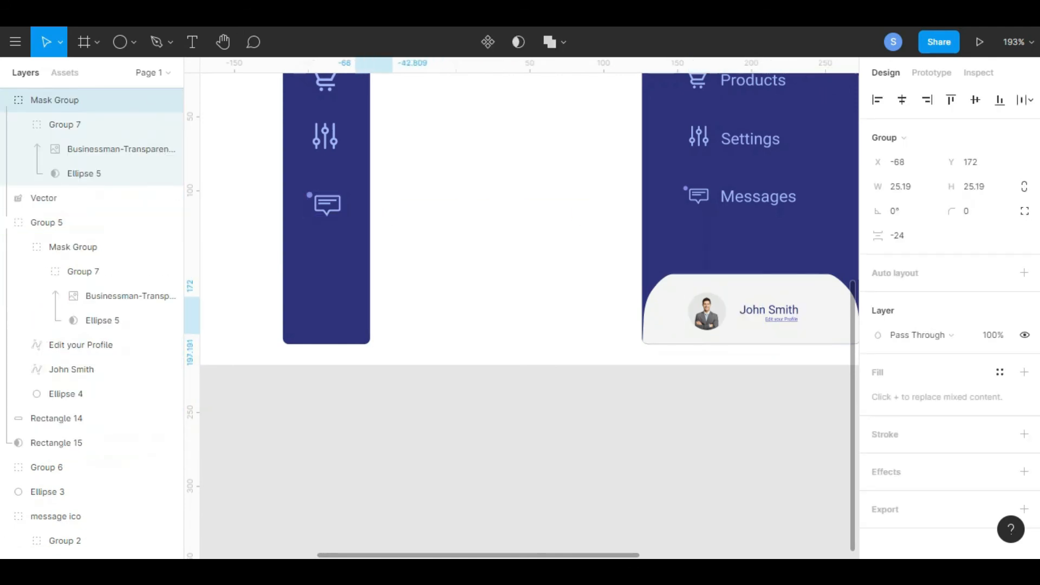
drag(55, 463, 55, 453)
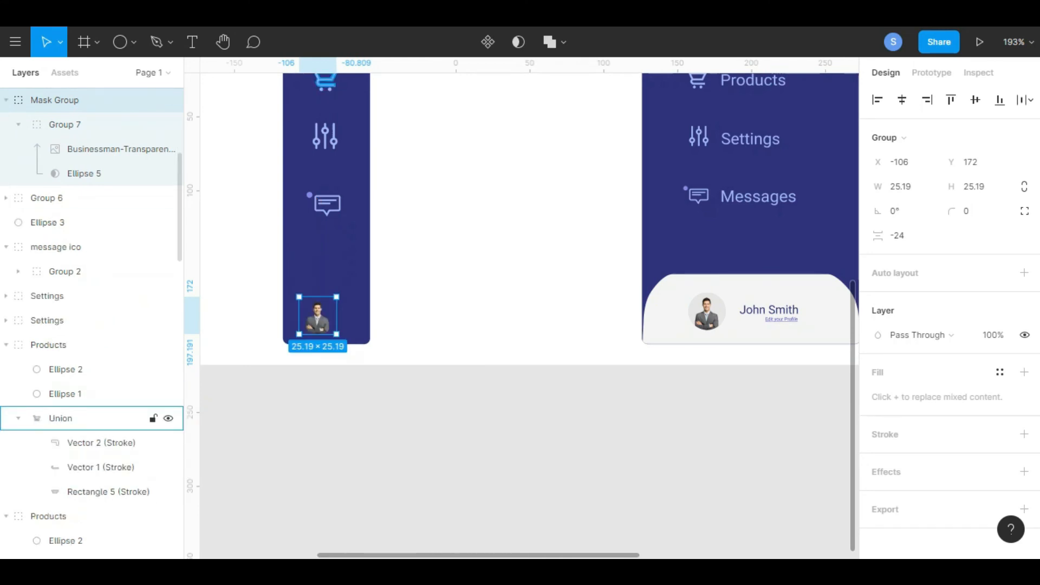
Step: Duplicate the wide sidebar's Messages notification dot and place the duplicate's layer below the first Products layer group
click(61, 418)
click(47, 198)
click(48, 223)
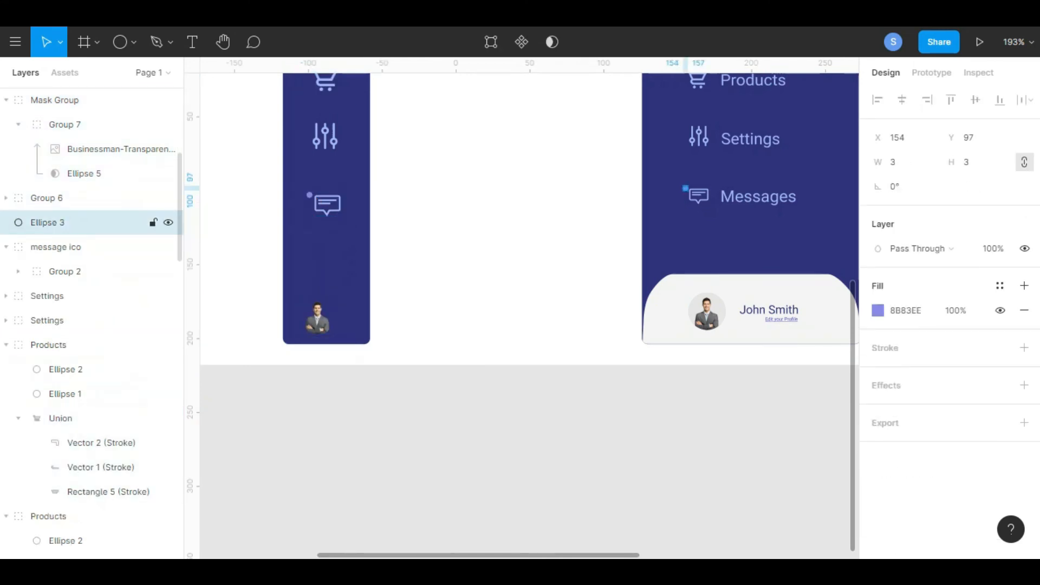
key(ctrl+v)
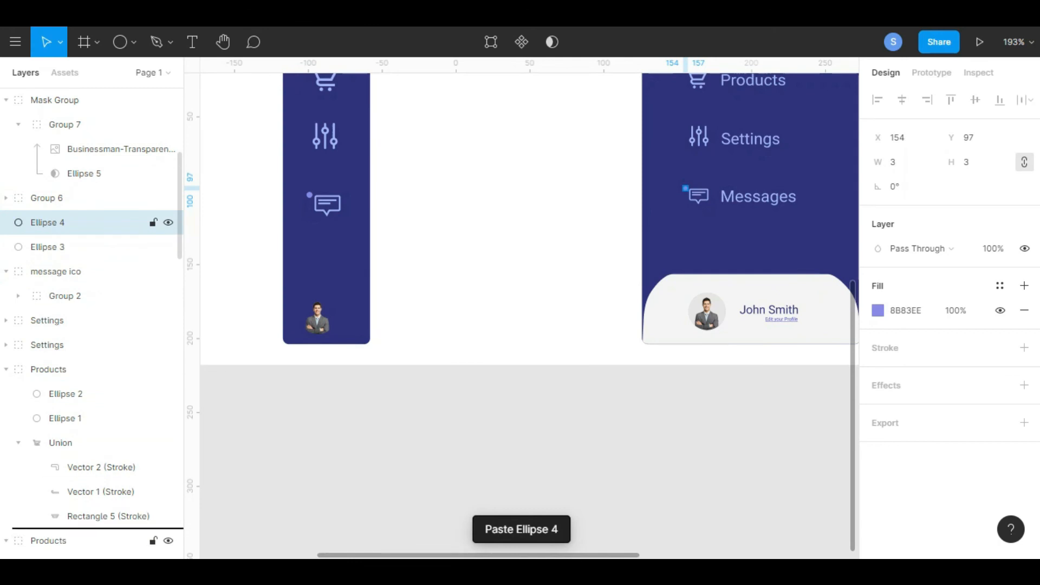
drag(54, 534, 55, 531)
click(60, 418)
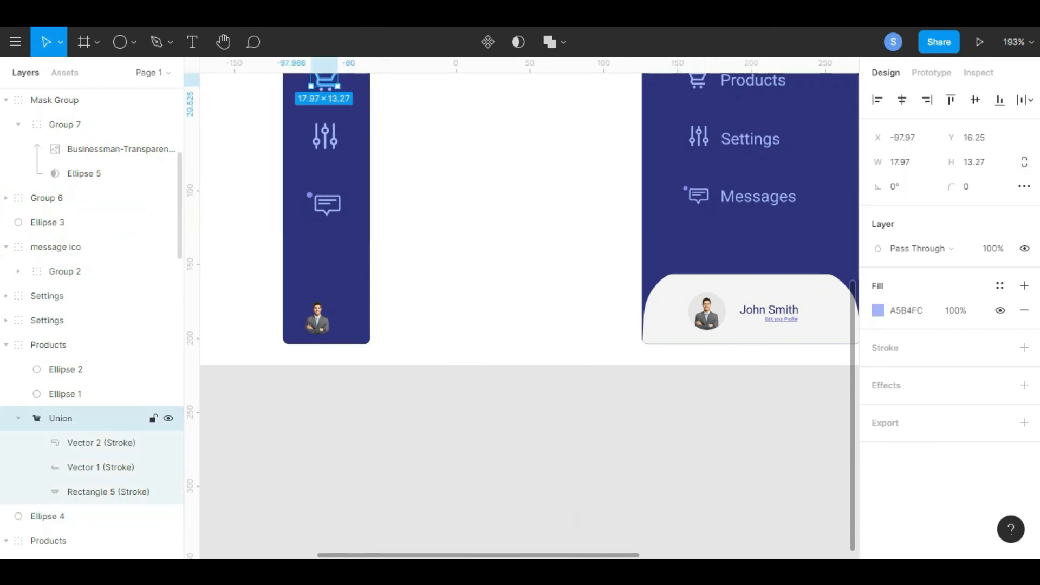
click(47, 517)
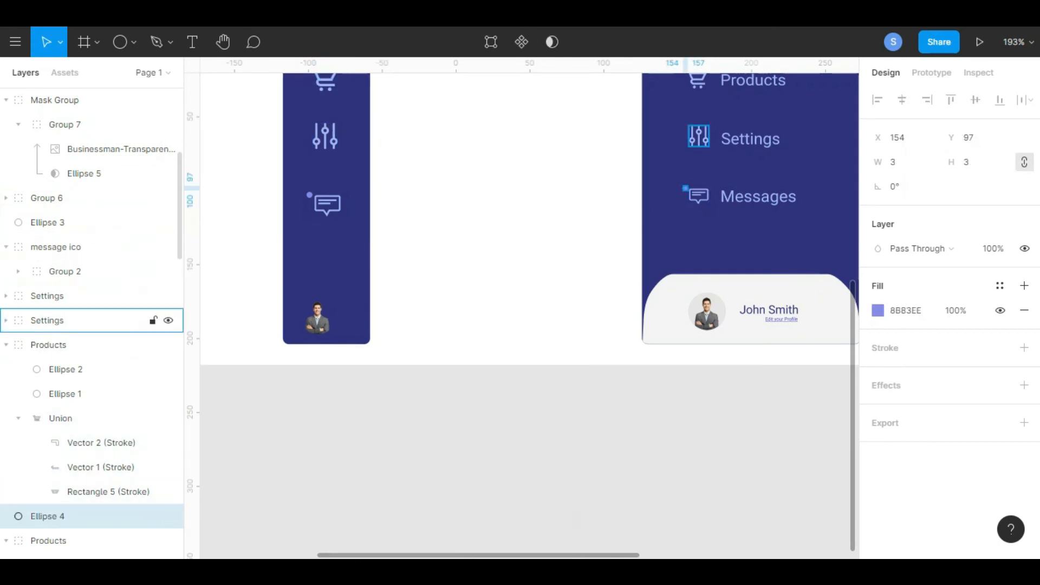
Step: Reorder the original Messages notification dot layer directly beneath the copied profile photo's mask group and nudge the dot to X 155
scroll(92, 476, down, 5)
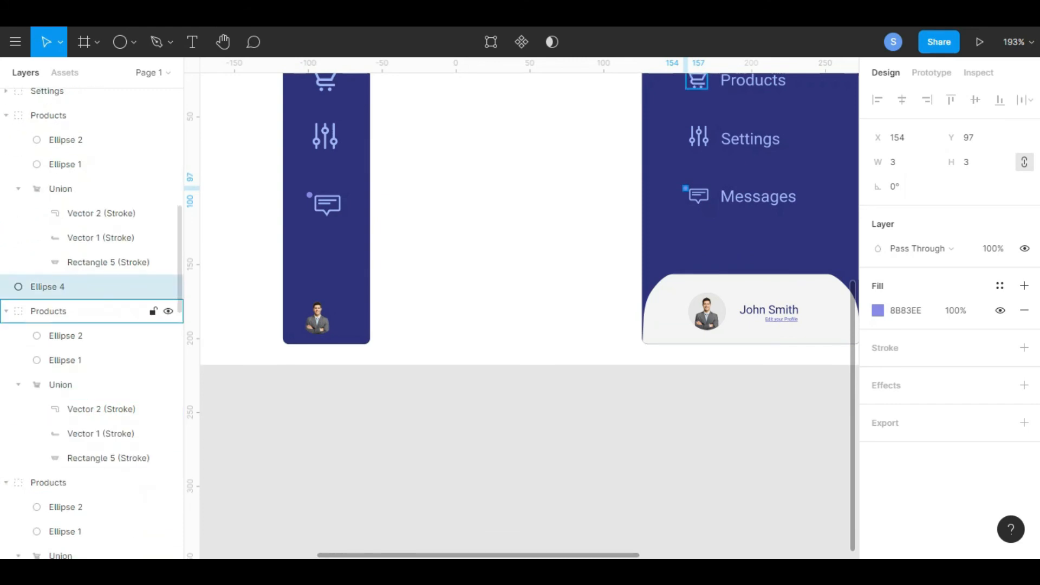
scroll(92, 466, down, 5)
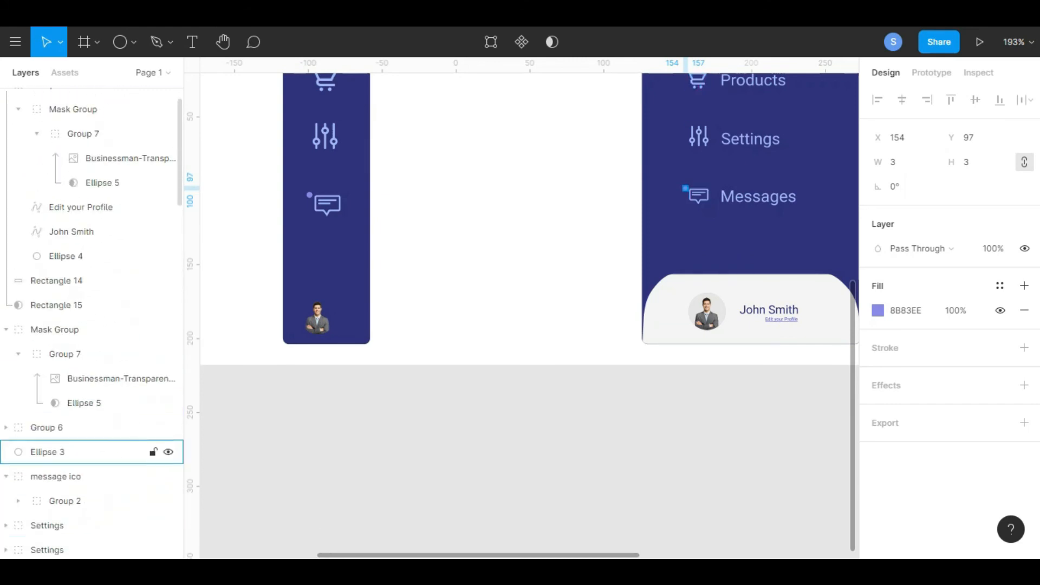
click(54, 329)
scroll(92, 378, down, 1)
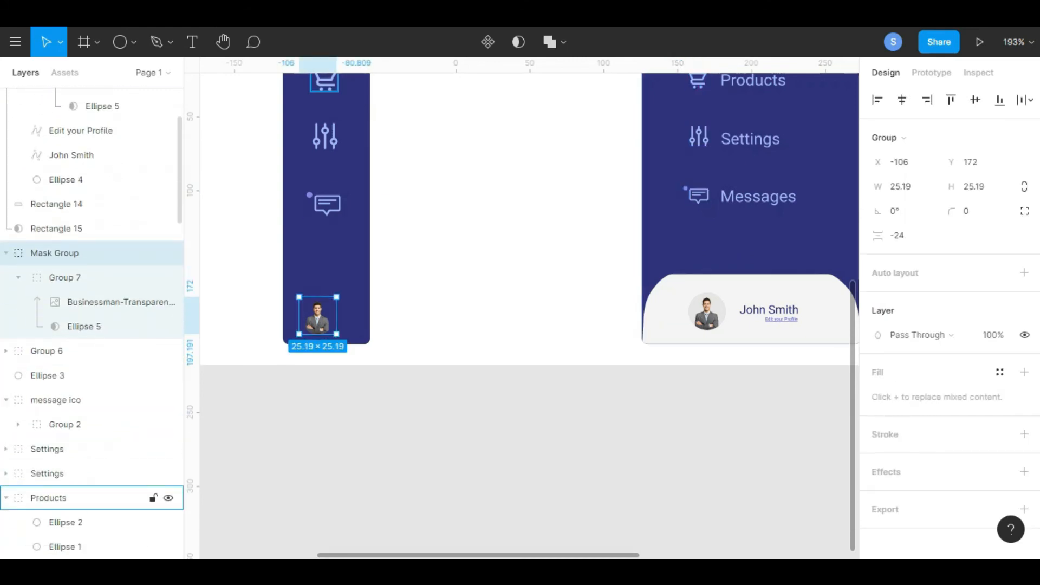
scroll(65, 417, down, 1)
drag(65, 301, 65, 259)
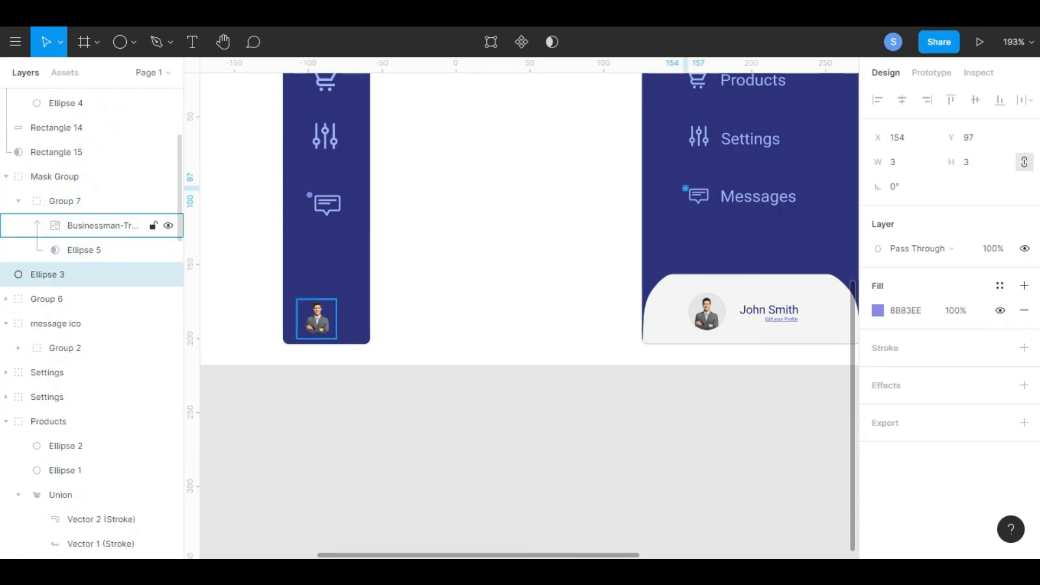
click(65, 176)
click(65, 275)
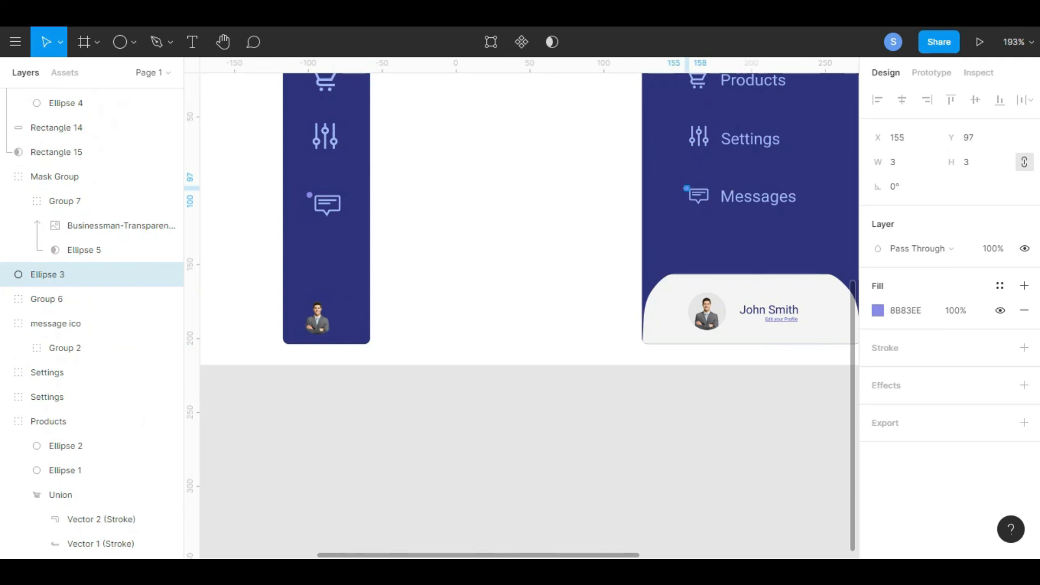
Step: Try moving the duplicate notification dot's layer up beneath the copied profile photo's mask group
scroll(81, 428, down, 1)
click(82, 515)
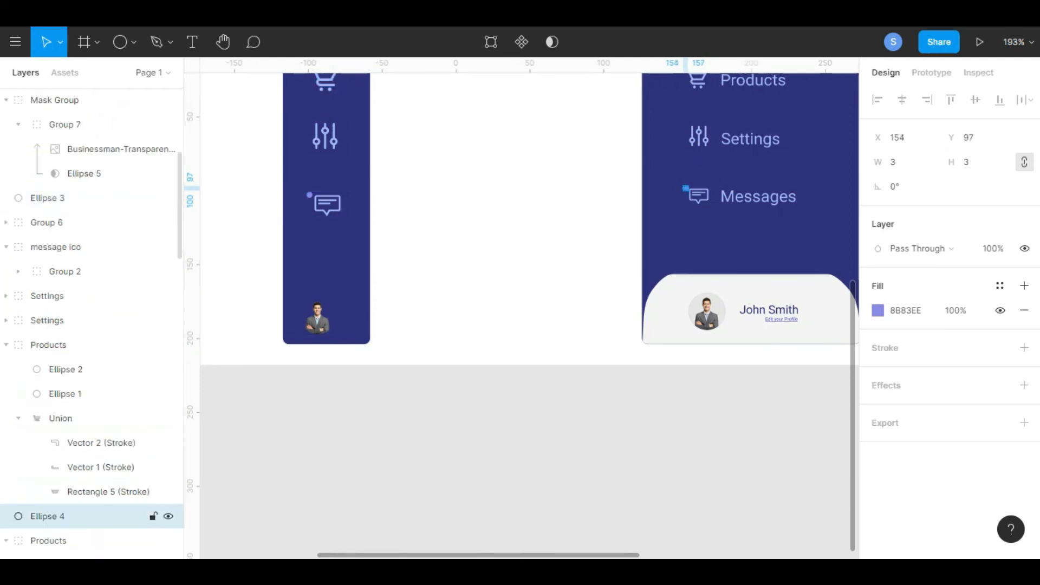
drag(81, 516, 81, 184)
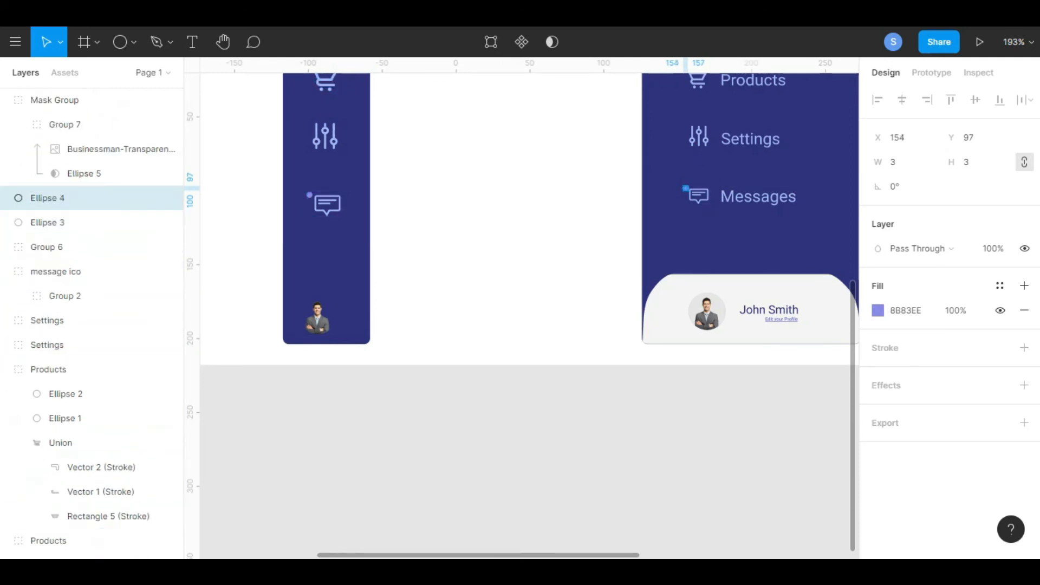
key(ctrl+z)
scroll(92, 455, down, 5)
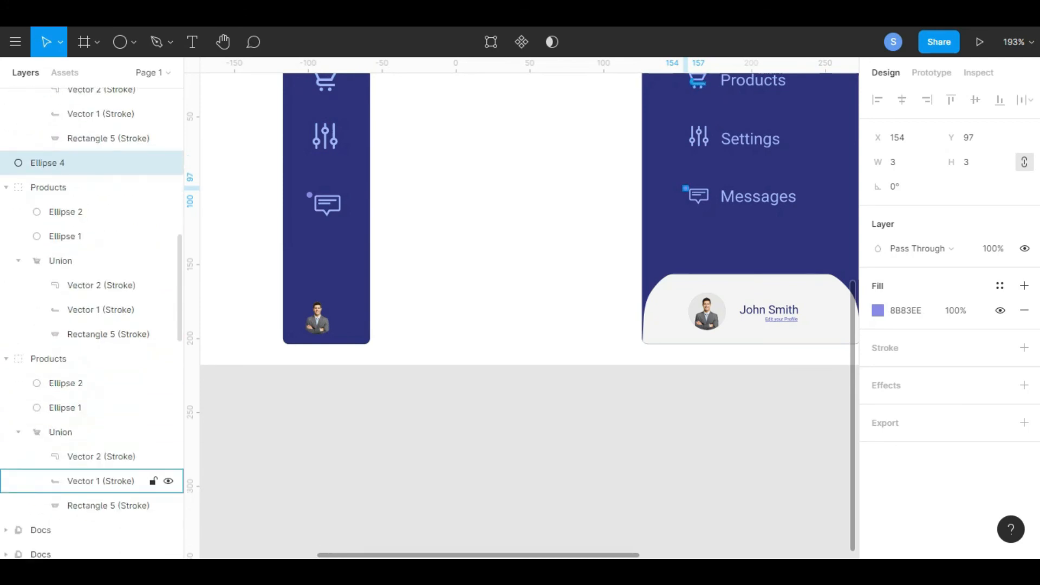
scroll(93, 481, down, 4)
scroll(92, 297, up, 6)
Step: Copy the gray E5E5E5 circle behind the footer's profile photo into the copied mask group and move it behind the narrow sidebar's photo
click(711, 313)
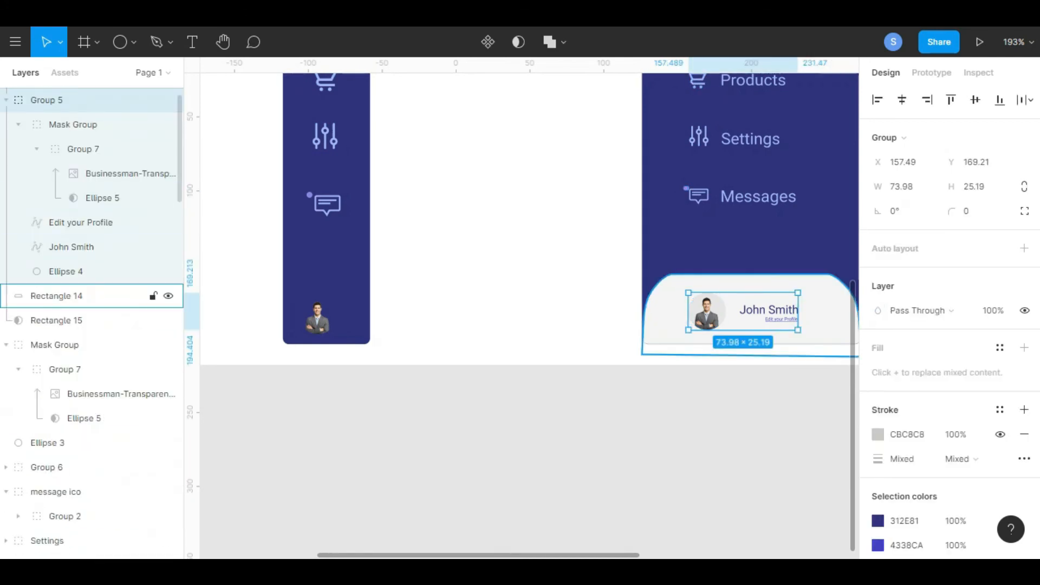
click(65, 271)
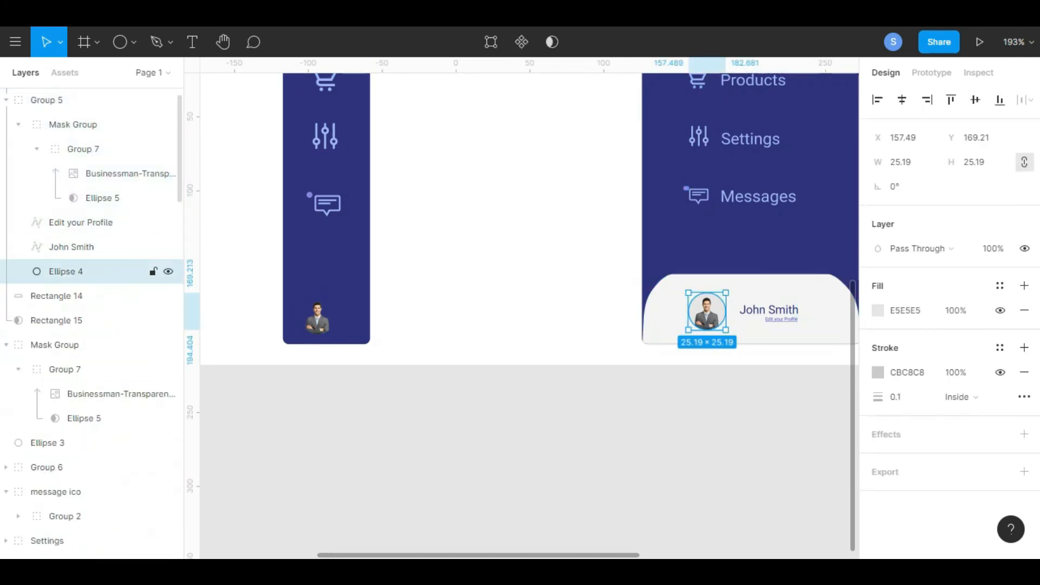
drag(81, 427, 81, 428)
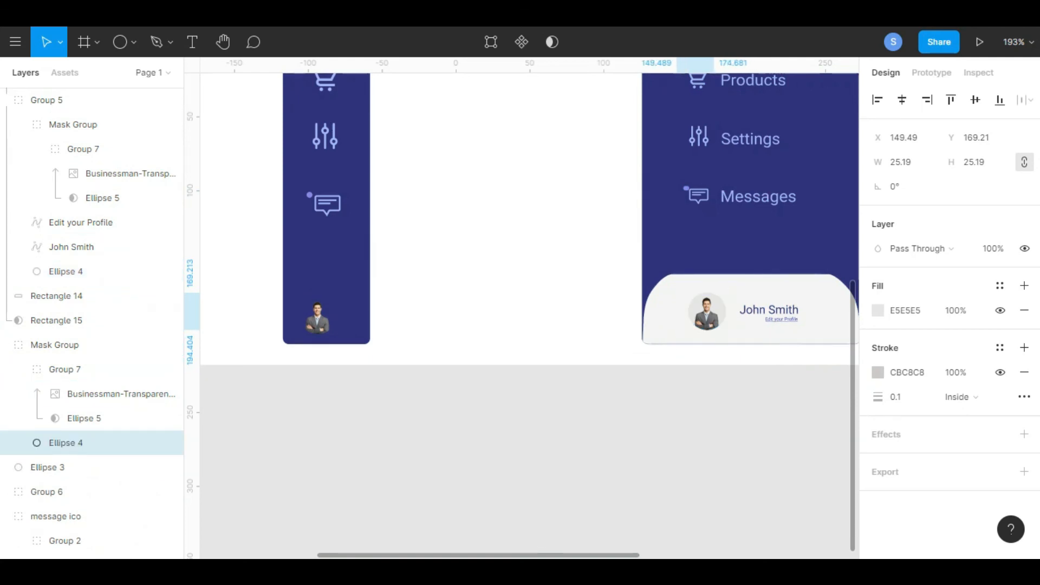
drag(633, 312, 341, 307)
Step: Align the copied profile photo over its gray background circle in the narrow sidebar, at X -101, Y 169
click(316, 321)
scroll(317, 320, up, 5)
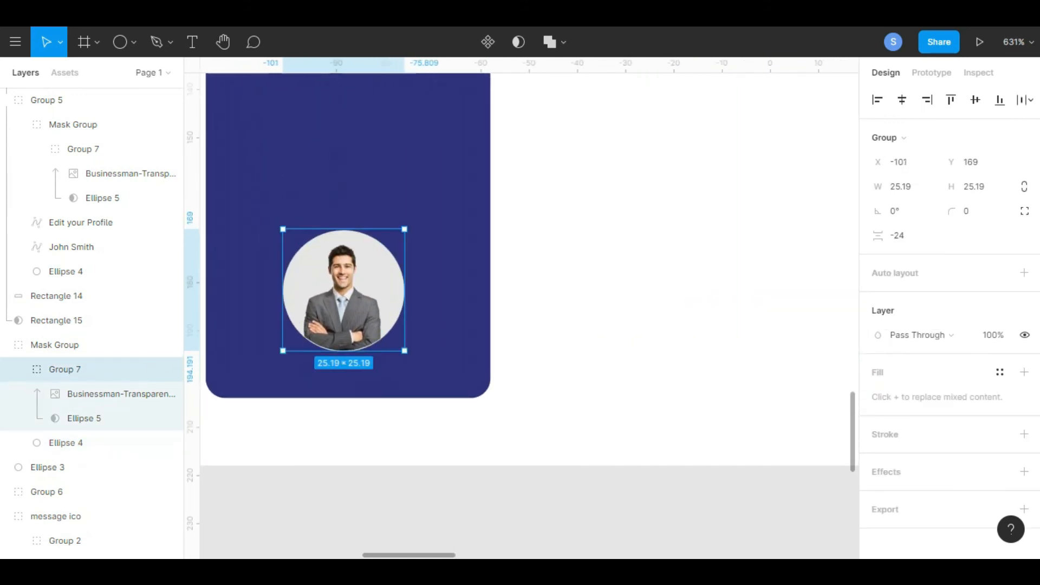
scroll(358, 309, up, 2)
click(633, 360)
scroll(632, 360, down, 7)
scroll(558, 323, up, 4)
scroll(550, 368, up, 5)
Step: Group the narrow sidebar's profile photo mask group with the original Messages notification dot layer
click(551, 367)
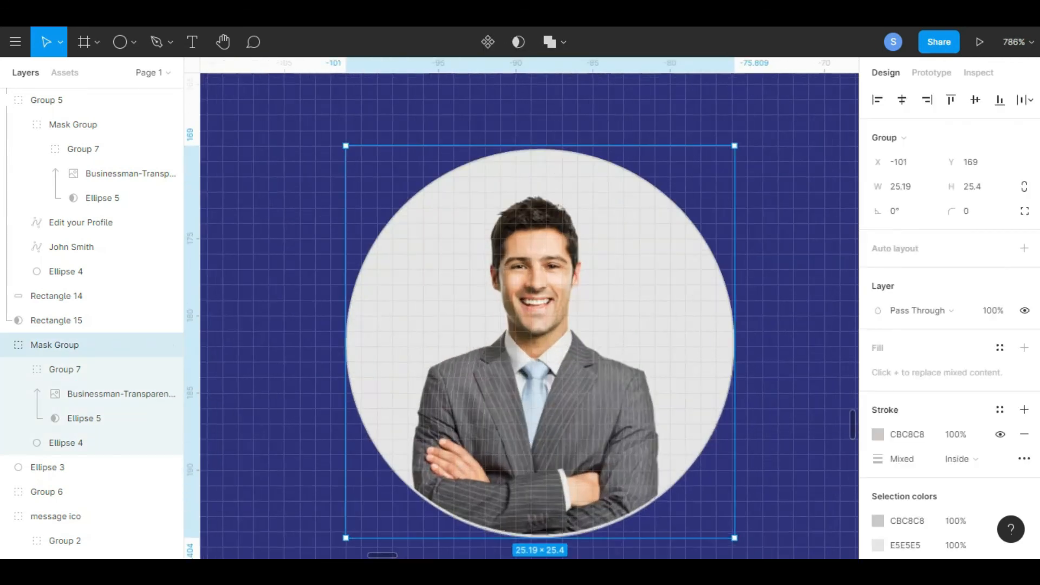
shift+click(59, 467)
right_click(65, 467)
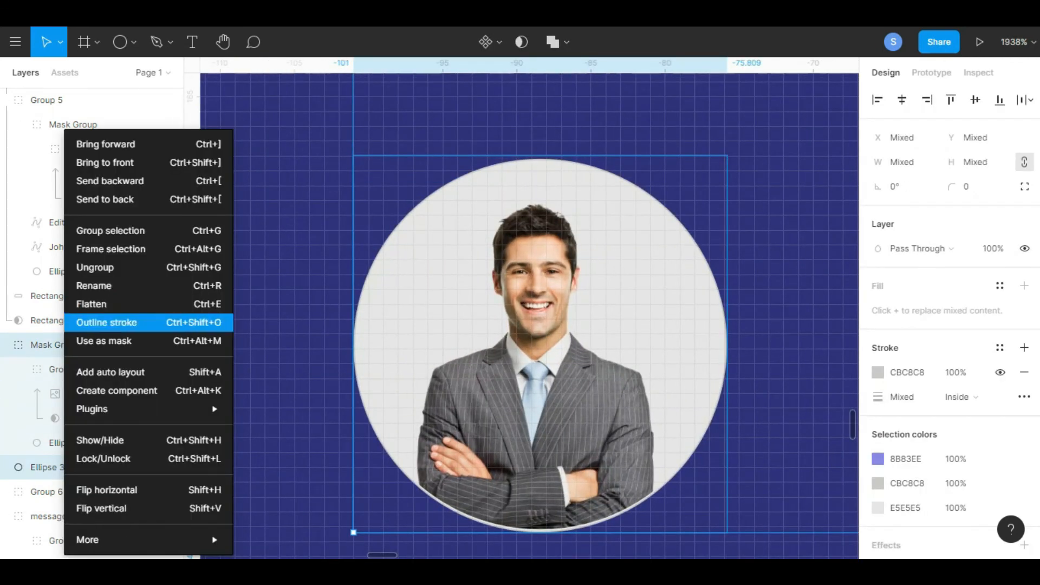
click(95, 230)
scroll(508, 352, down, 10)
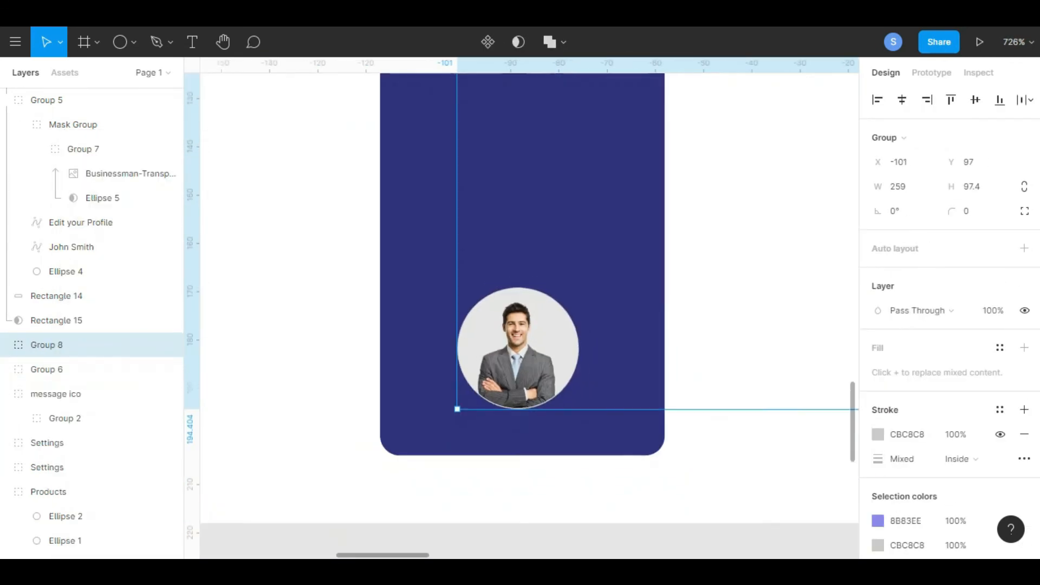
scroll(510, 350, up, 5)
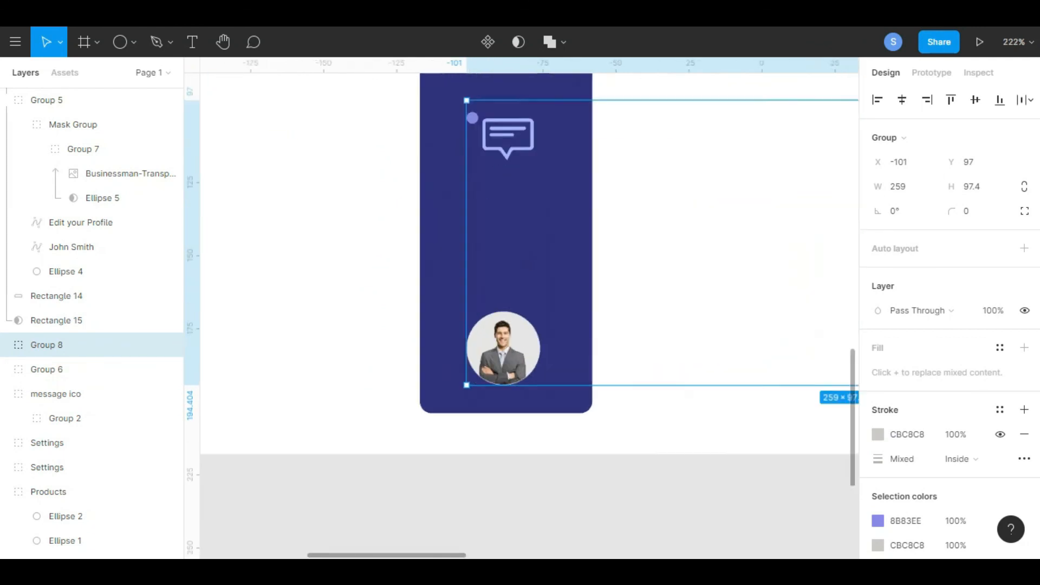
Step: Center the profile photo horizontally near the bottom of the narrow sidebar, at X -100, and raise it slightly
double_click(508, 349)
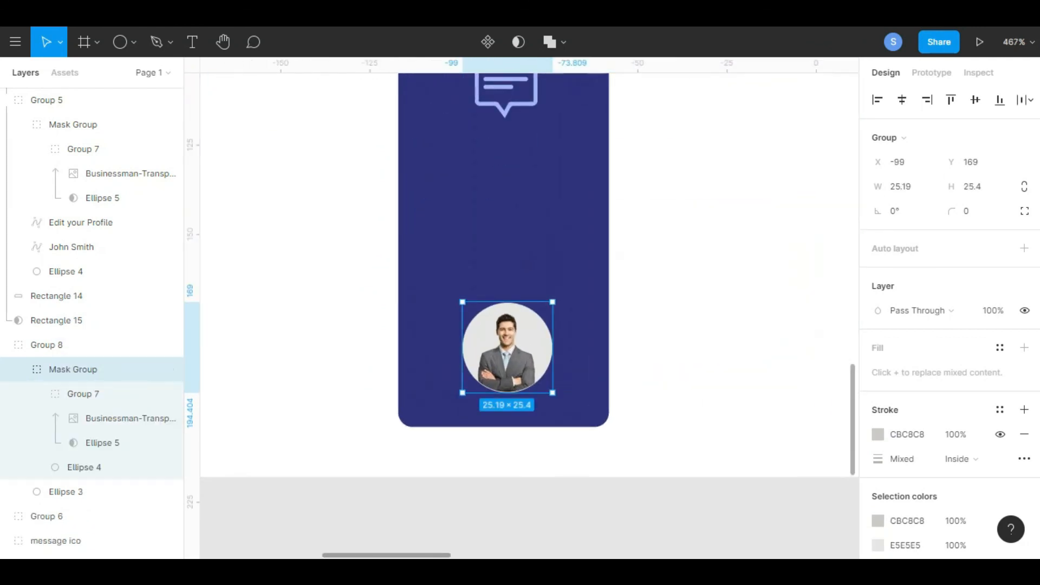
click(545, 503)
scroll(545, 504, down, 4)
scroll(544, 479, up, 2)
double_click(518, 427)
drag(518, 427, 515, 421)
click(710, 332)
scroll(710, 331, down, 5)
scroll(699, 373, up, 3)
scroll(608, 385, up, 1)
Step: Move the narrow sidebar's profile photo further up, to about Y 158, leaving more space beneath it
double_click(608, 391)
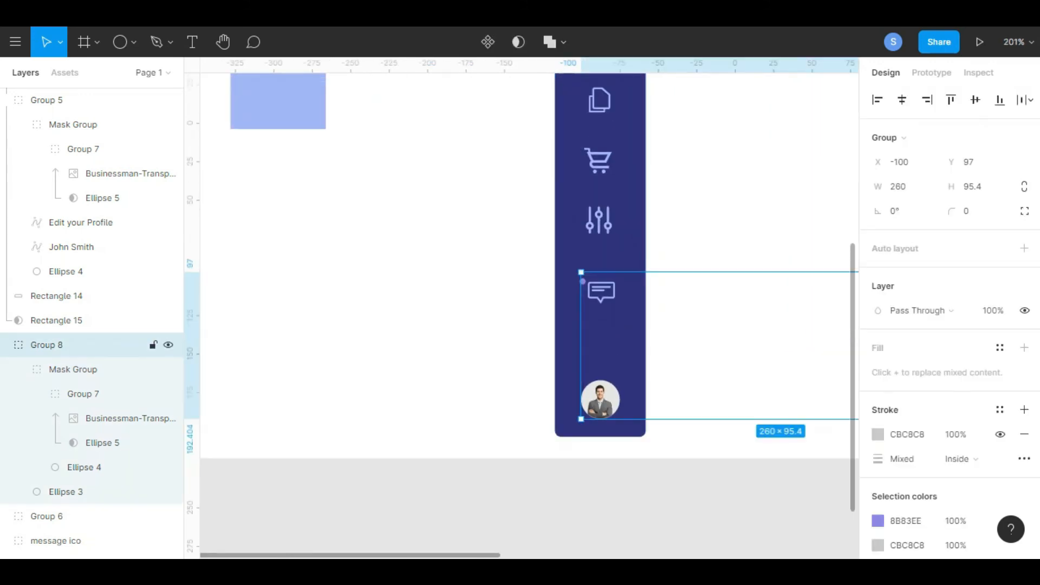
scroll(608, 392, up, 4)
drag(608, 391, 608, 358)
click(750, 312)
scroll(751, 312, down, 5)
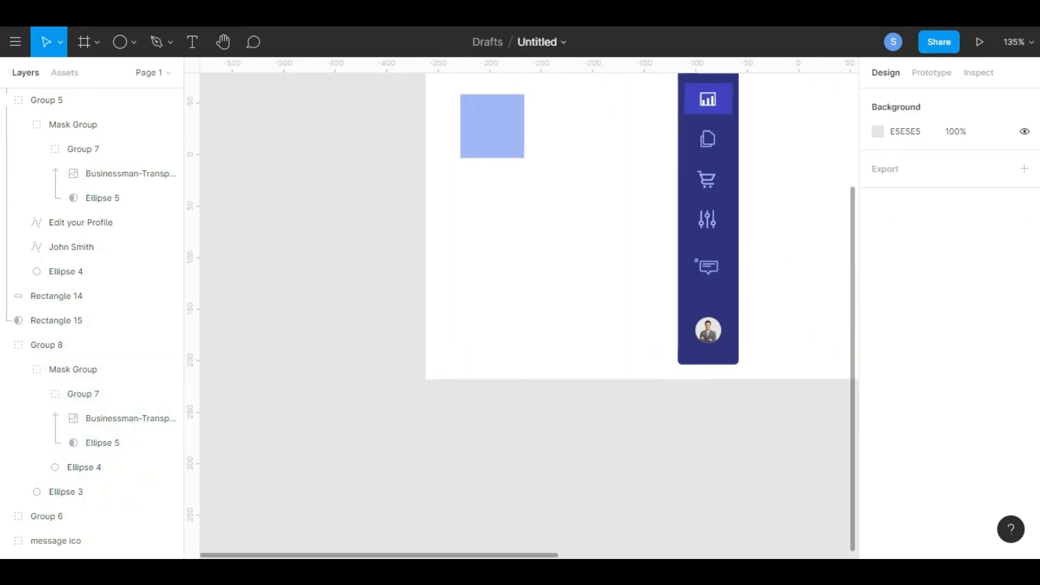
Step: Nudge the message icon group and the Settings icon down about 2 px each in the narrow sidebar
drag(750, 312, 535, 355)
scroll(539, 141, up, 5)
scroll(604, 172, down, 5)
scroll(589, 311, up, 4)
click(534, 355)
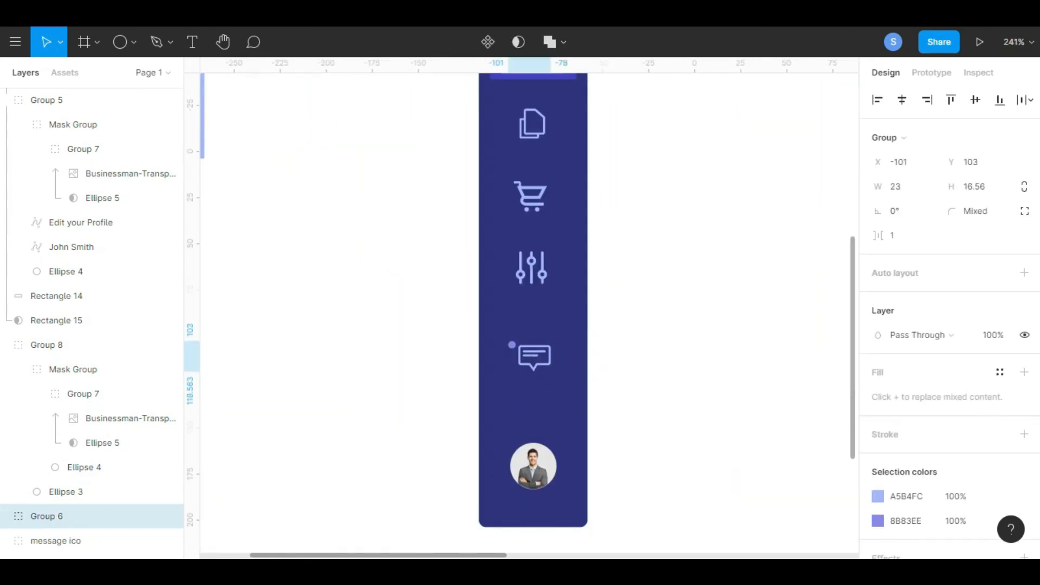
key(Down)
key(Down)
click(531, 268)
key(Down)
key(Down)
Step: Nudge the narrow sidebar's Products cart icon down to Y 17.25 and its Docs icon down 1 px
click(532, 197)
key(Down)
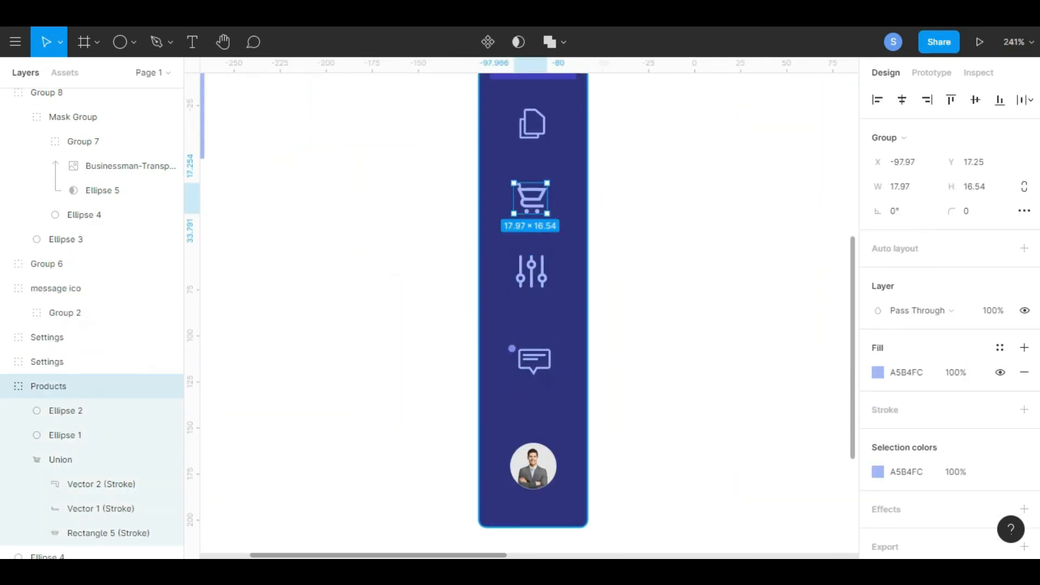
click(532, 124)
key(Down)
click(639, 163)
Step: Move the narrow sidebar's Insights icon together with its highlight rectangle up 3 px
scroll(639, 163, up, 2)
click(533, 139)
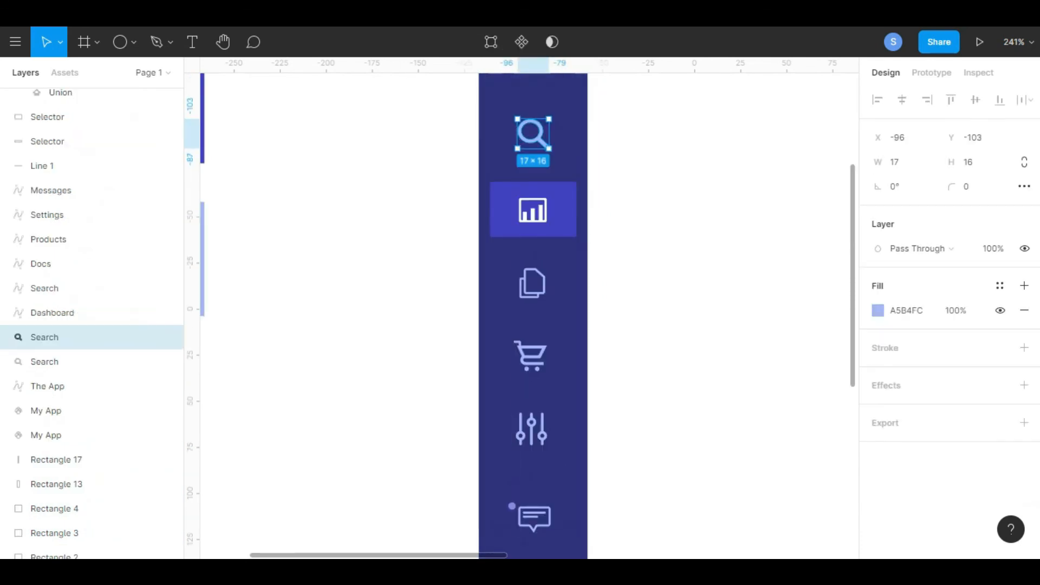
click(699, 211)
scroll(705, 214, down, 2)
scroll(601, 212, up, 5)
click(612, 212)
shift+click(566, 213)
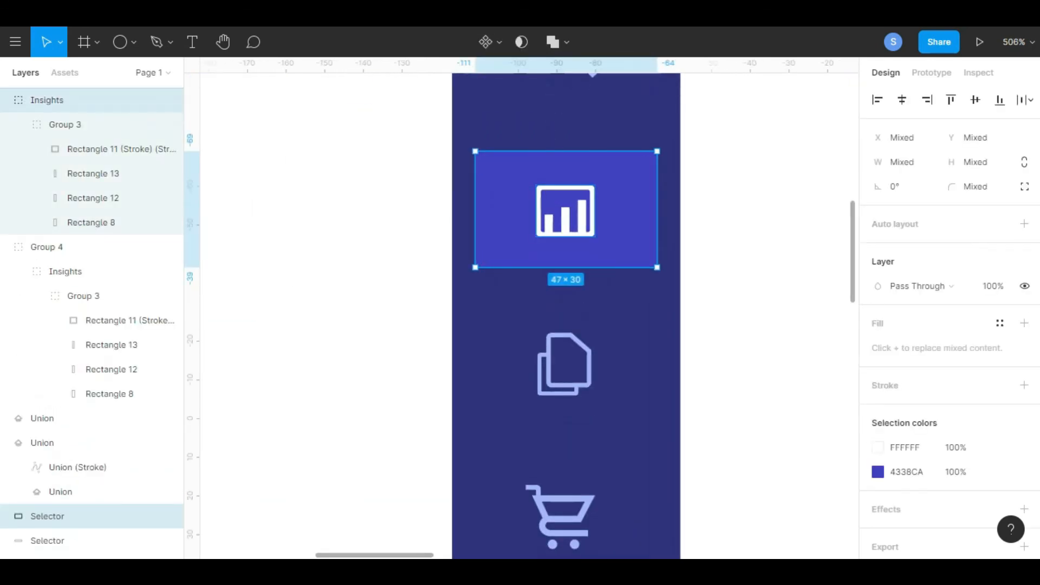
key(Up)
key(Up)
key(Up)
click(721, 239)
scroll(720, 238, down, 5)
scroll(689, 171, up, 6)
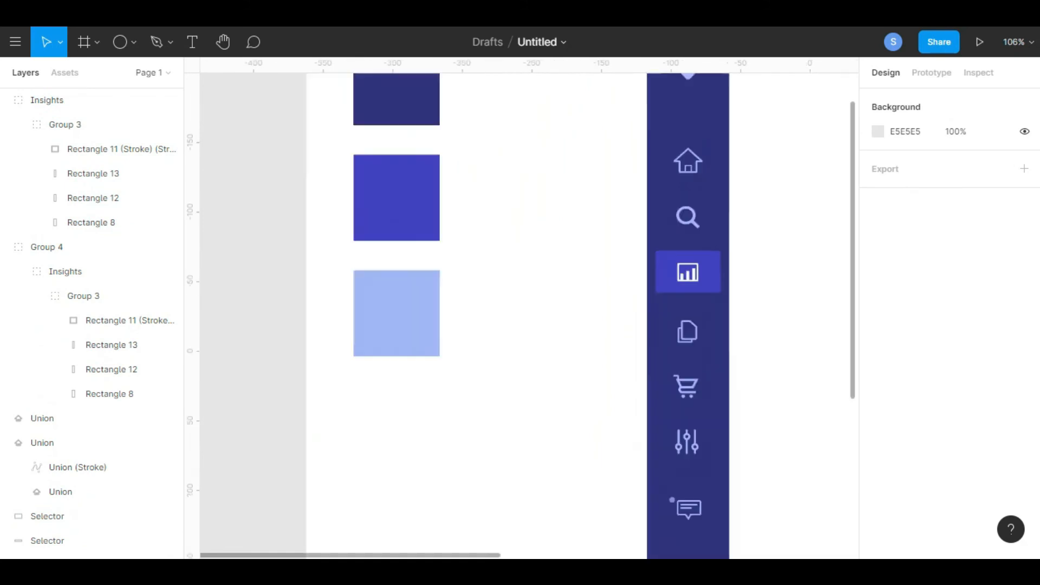
Step: Move the home icon up about 3 px in the narrow sidebar
drag(688, 171, 689, 166)
click(791, 179)
scroll(433, 298, down, 4)
scroll(540, 168, up, 3)
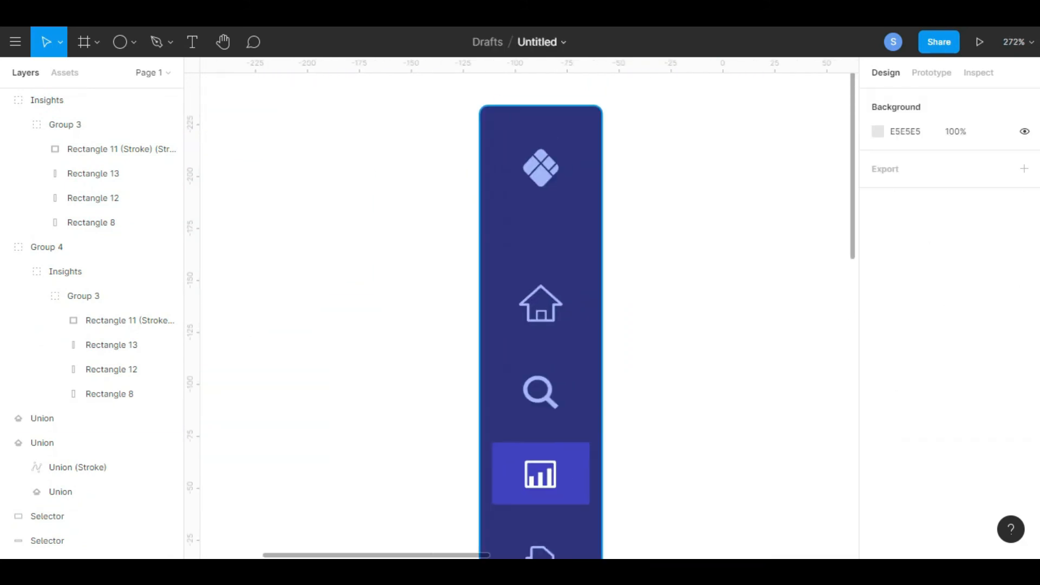
scroll(109, 144, down, 6)
scroll(358, 325, down, 3)
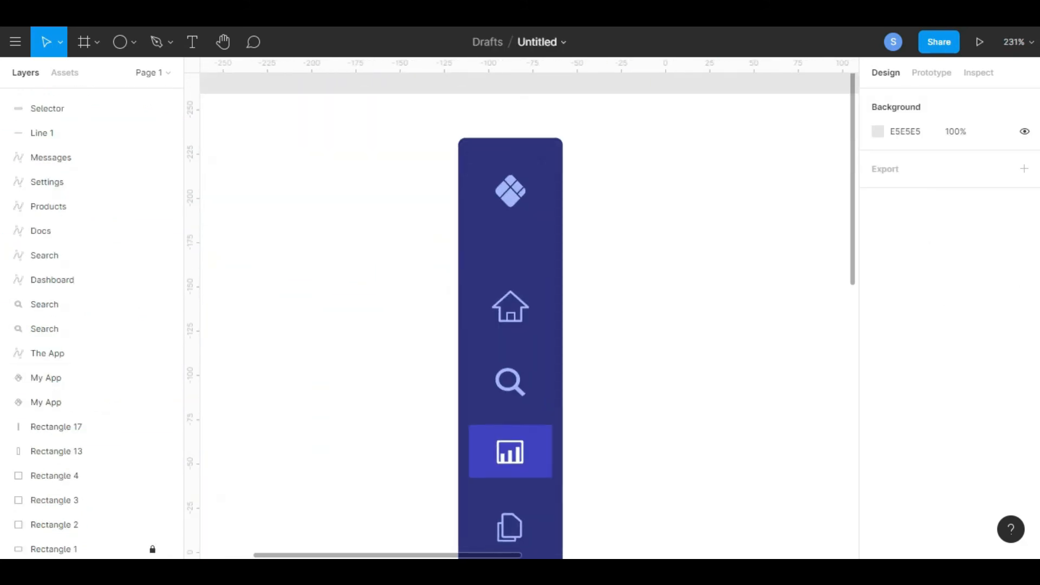
Step: Draw a horizontal divider line 47 px long below the logo in the narrow sidebar
click(133, 42)
click(95, 94)
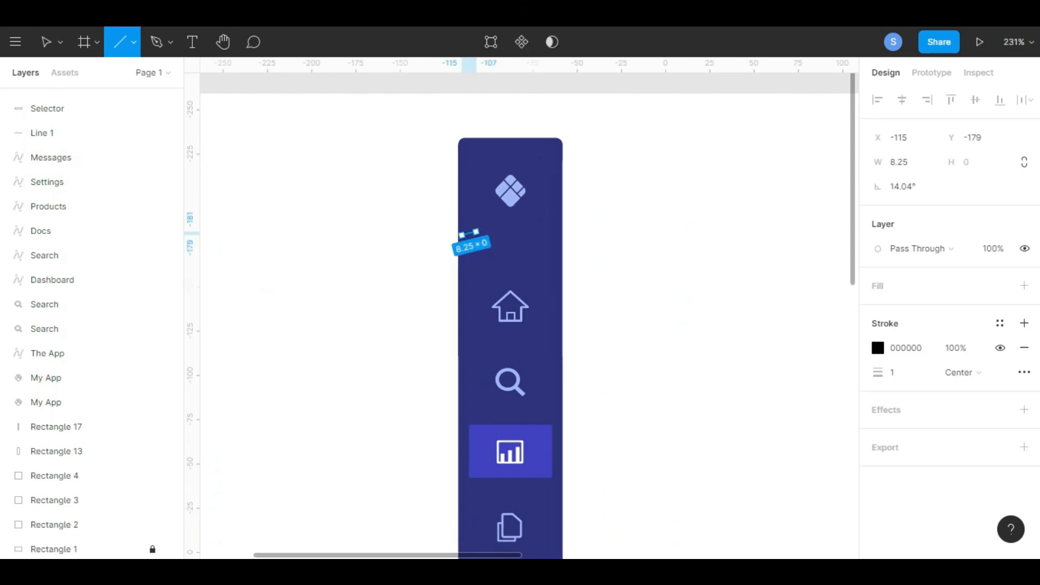
drag(547, 233, 552, 233)
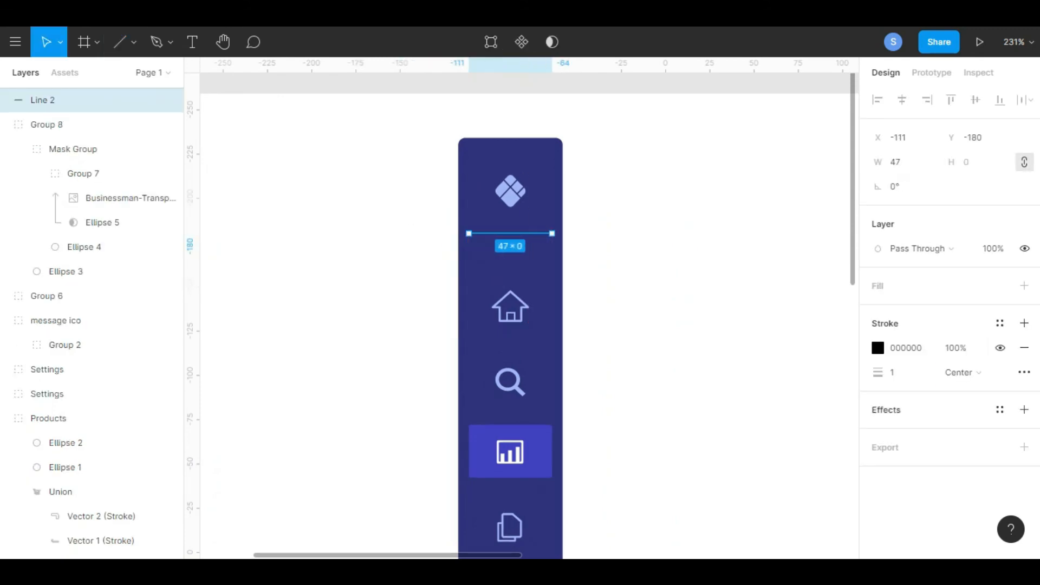
click(616, 253)
scroll(615, 252, down, 3)
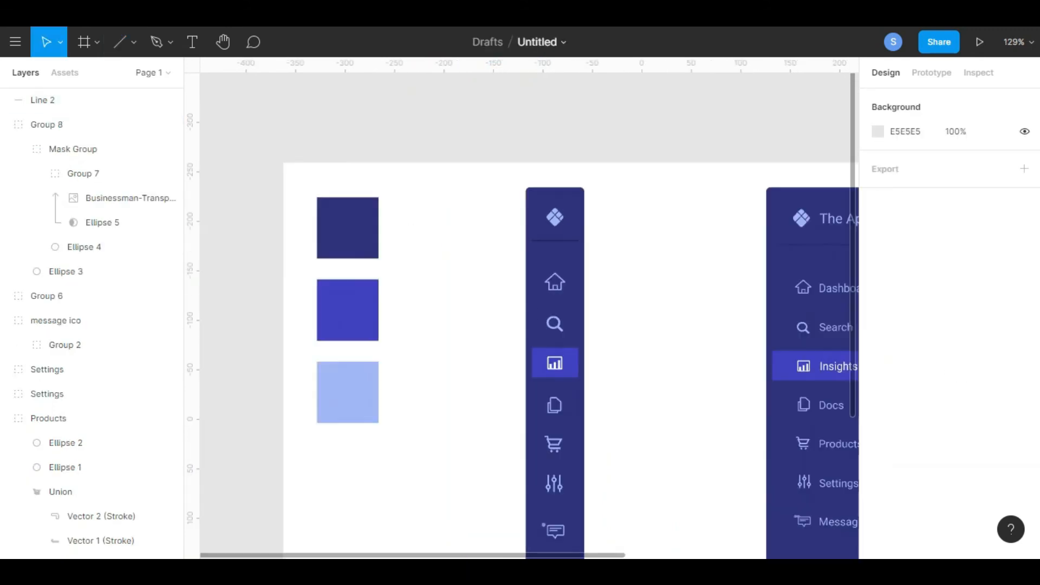
Step: Set the new divider line's stroke to dark navy 1A1850 with a thickness of 0.3
scroll(612, 251, up, 4)
scroll(347, 251, down, 2)
click(454, 238)
click(878, 348)
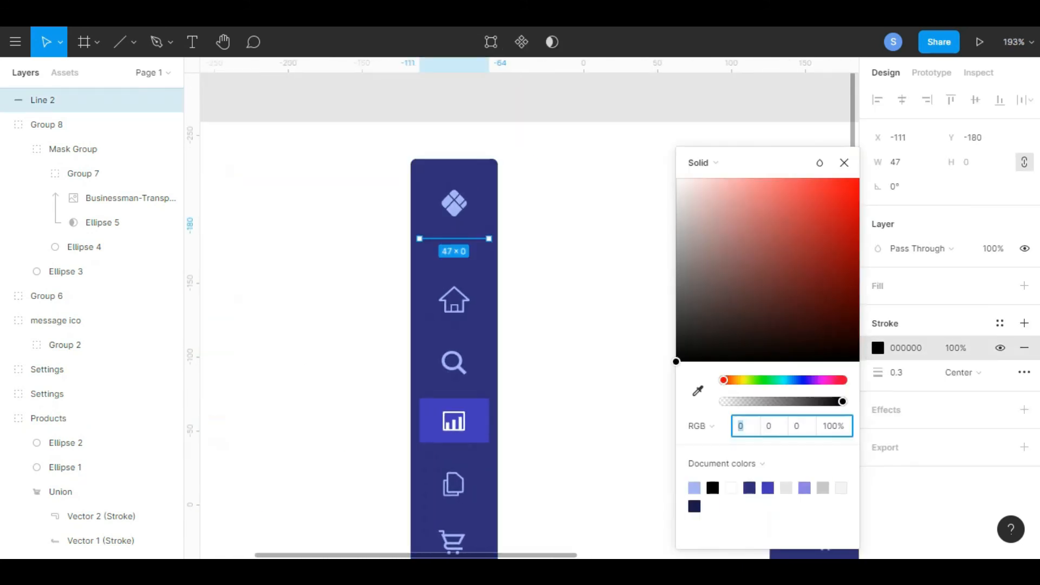
click(694, 507)
click(845, 163)
click(897, 373)
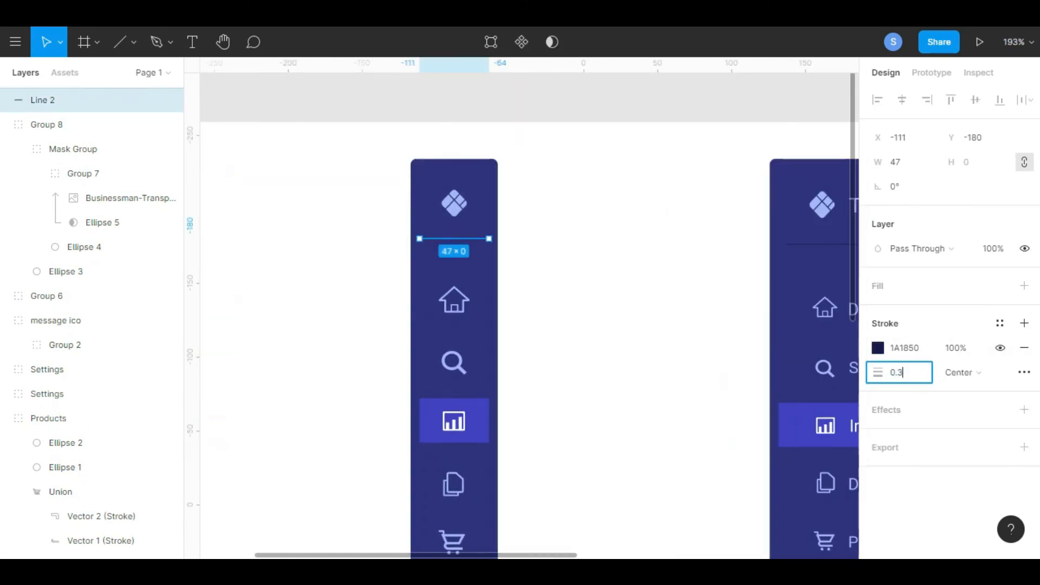
click(628, 308)
Step: Scale down the home icon in the narrow sidebar to about 17 px wide, keeping it centred
scroll(629, 308, down, 3)
scroll(623, 304, down, 3)
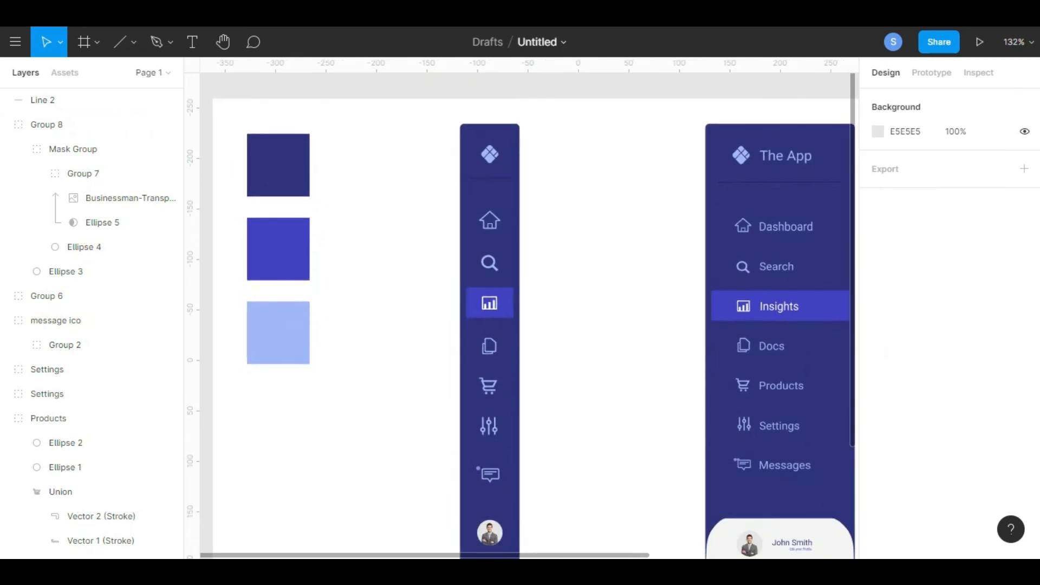
scroll(486, 170, up, 3)
scroll(492, 177, up, 5)
click(493, 163)
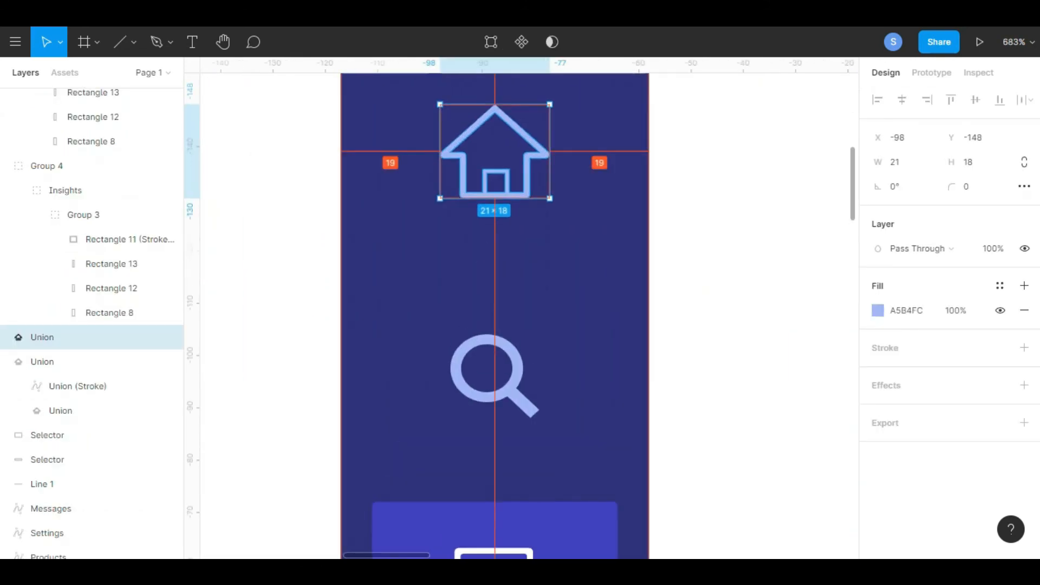
scroll(477, 181, up, 3)
drag(619, 206, 609, 196)
click(619, 212)
scroll(619, 211, down, 4)
scroll(574, 314, down, 1)
Step: Scale the narrow sidebar's Search icon down to 15 × 14 px
click(558, 325)
key(alt)
click(689, 354)
scroll(689, 355, down, 6)
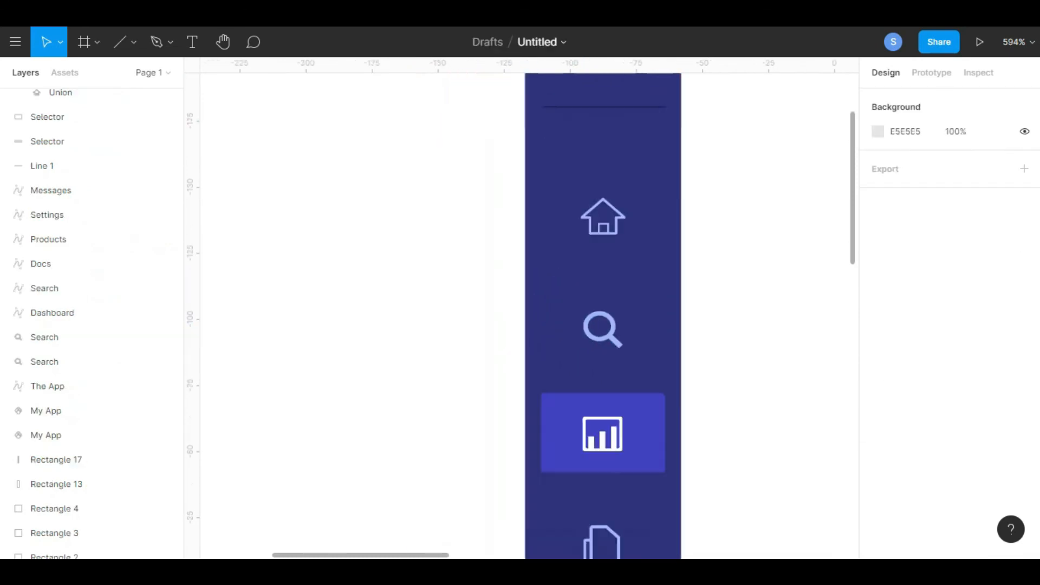
Step: Scale down the narrow sidebar's Insights chart icon to about 13 px wide inside its highlight rectangle
scroll(602, 367, up, 3)
scroll(589, 249, up, 4)
click(584, 287)
scroll(583, 307, up, 3)
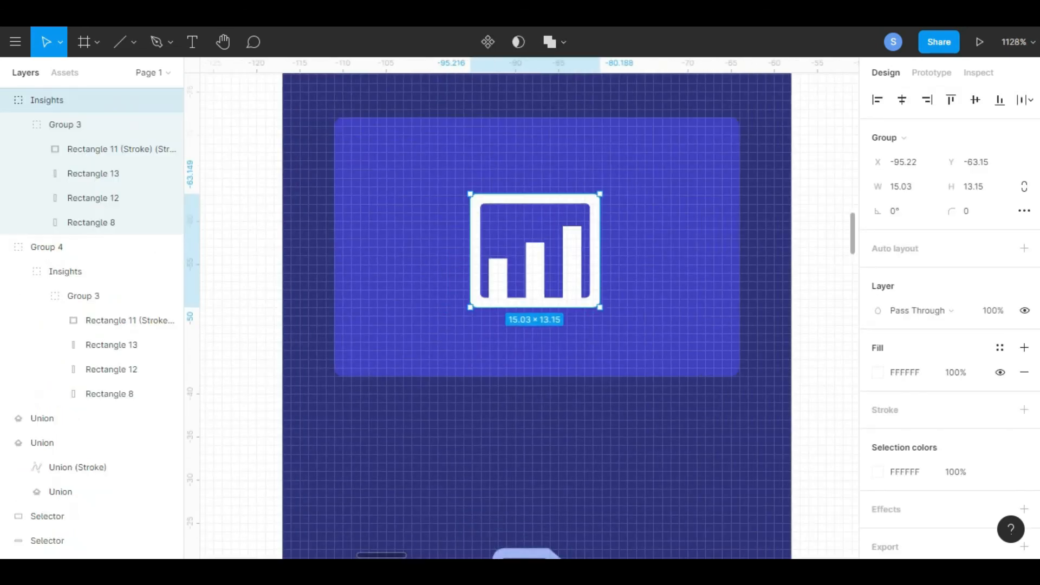
drag(601, 306, 592, 301)
click(677, 324)
scroll(677, 324, down, 5)
Step: Scale down the narrow sidebar's Docs icon to about 12 px wide
scroll(698, 489, up, 4)
click(592, 391)
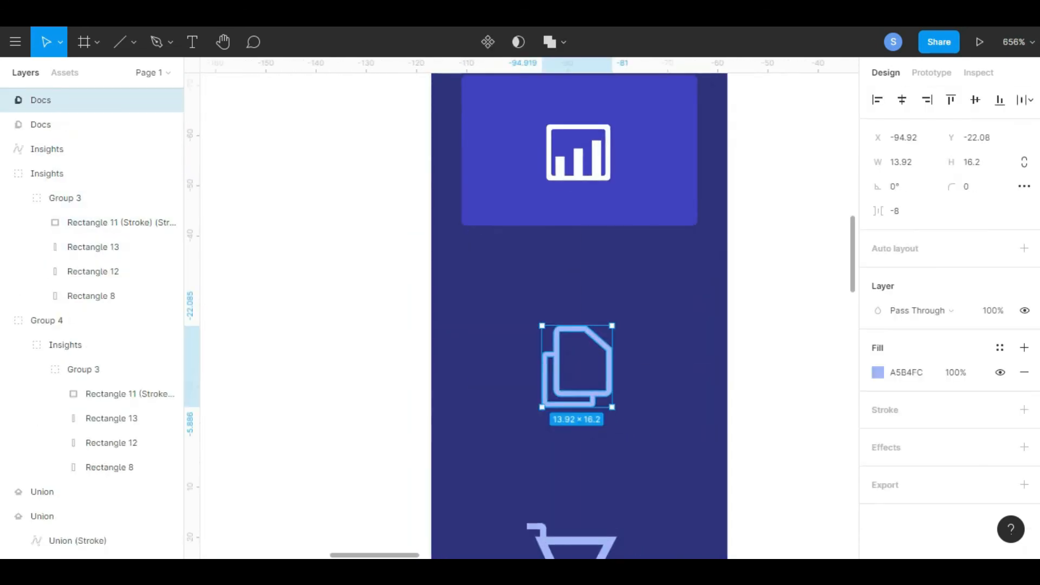
click(764, 403)
scroll(764, 403, down, 3)
scroll(748, 404, down, 3)
Step: Scale the narrow sidebar's Products cart icon down to 16.25 × 14.95 px
scroll(616, 409, up, 5)
click(614, 373)
key(alt)
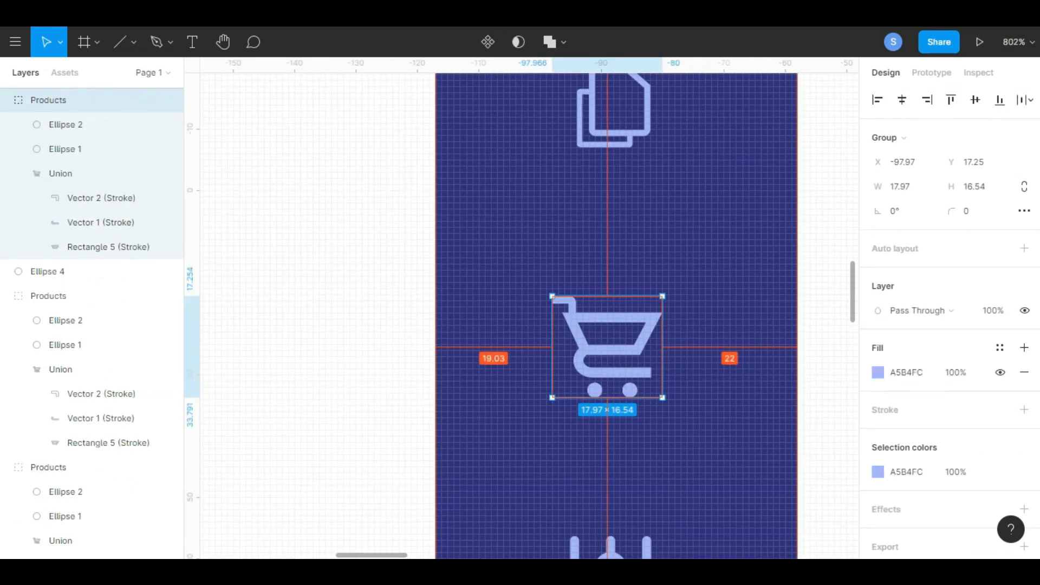
drag(650, 387, 657, 393)
scroll(655, 388, down, 5)
click(724, 403)
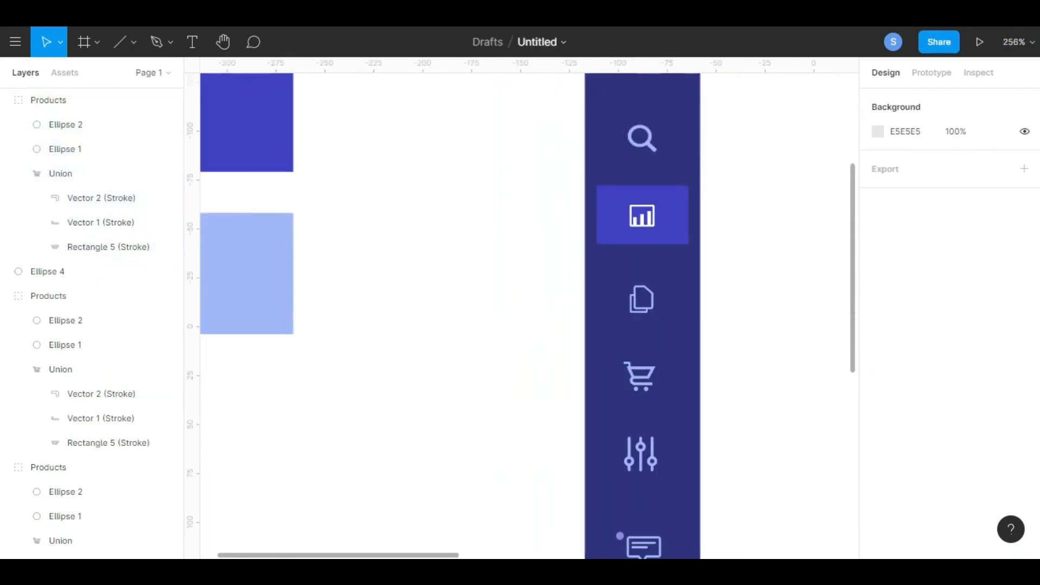
Step: Scale the narrow sidebar's rotated Settings icon down to W 13.65 and H 13.08
scroll(661, 520, up, 6)
click(623, 331)
scroll(636, 355, down, 4)
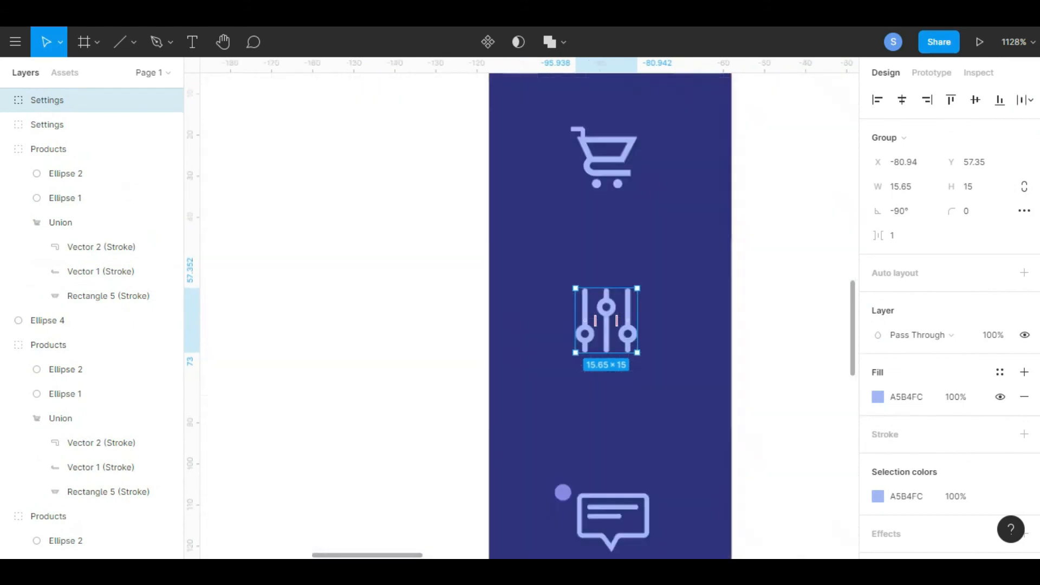
scroll(630, 356, up, 5)
drag(652, 355, 642, 346)
scroll(633, 351, down, 6)
scroll(632, 351, down, 1)
click(745, 369)
Step: Scale down the message icon together with its notification dot in the narrow sidebar
scroll(745, 369, down, 3)
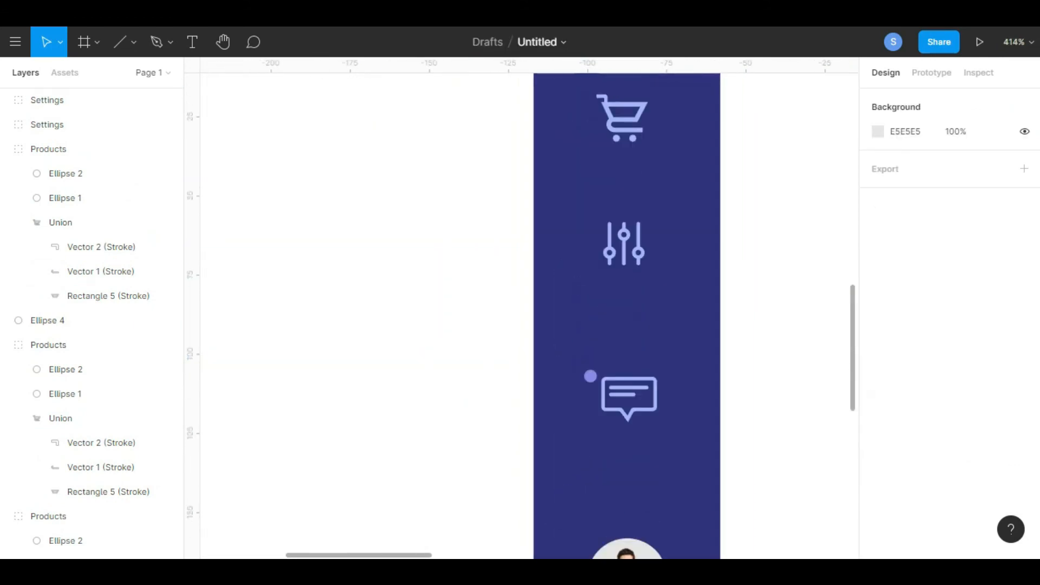
click(691, 353)
scroll(647, 348, up, 5)
click(644, 346)
key(alt)
click(806, 358)
scroll(807, 358, down, 5)
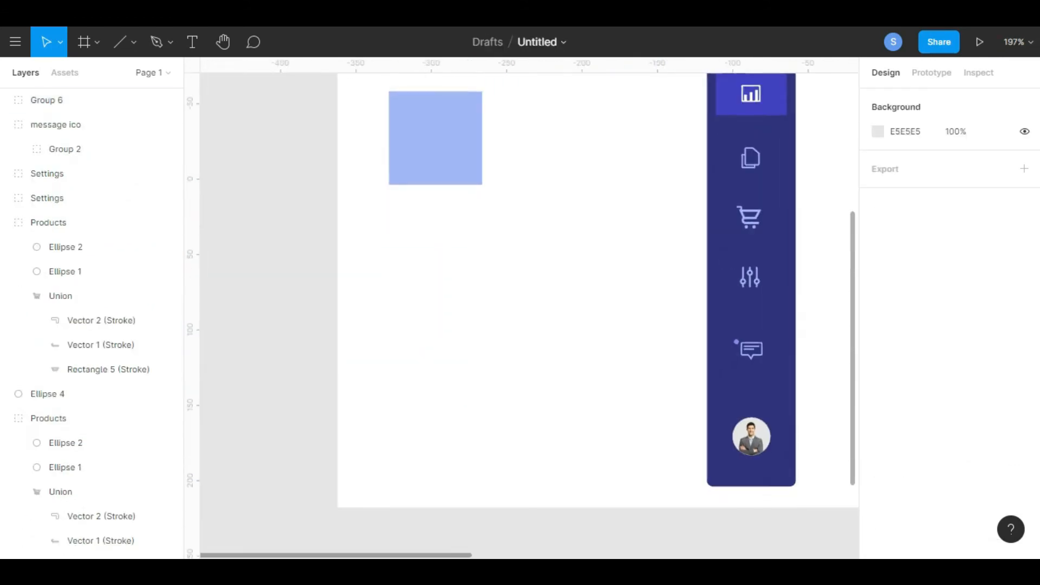
Step: Nudge the narrow sidebar's Settings icon down about 2 px and its Products cart icon down 3 px
scroll(705, 336, up, 1)
click(704, 332)
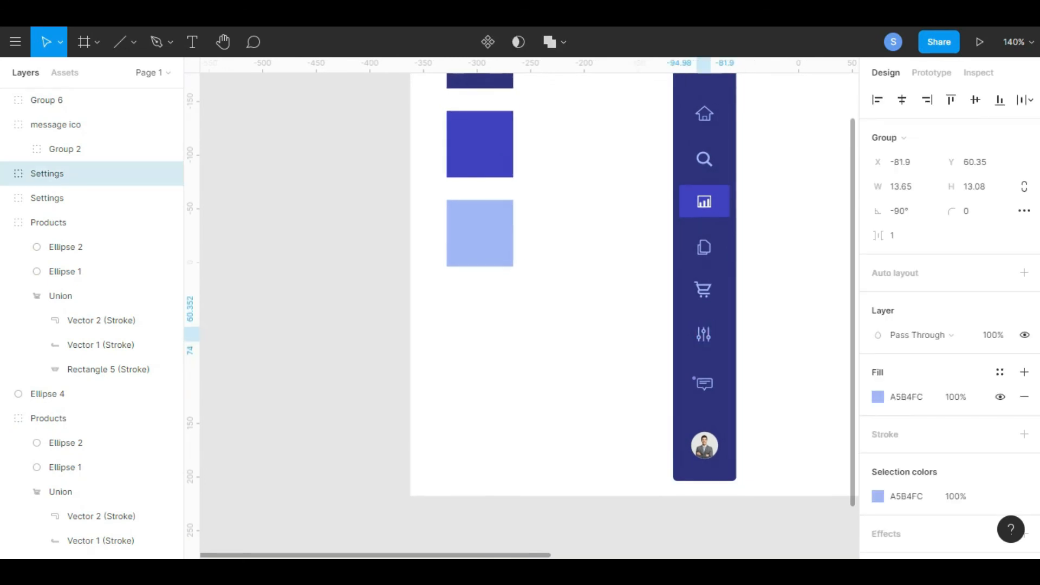
click(771, 319)
click(704, 290)
key(Down)
key(Down)
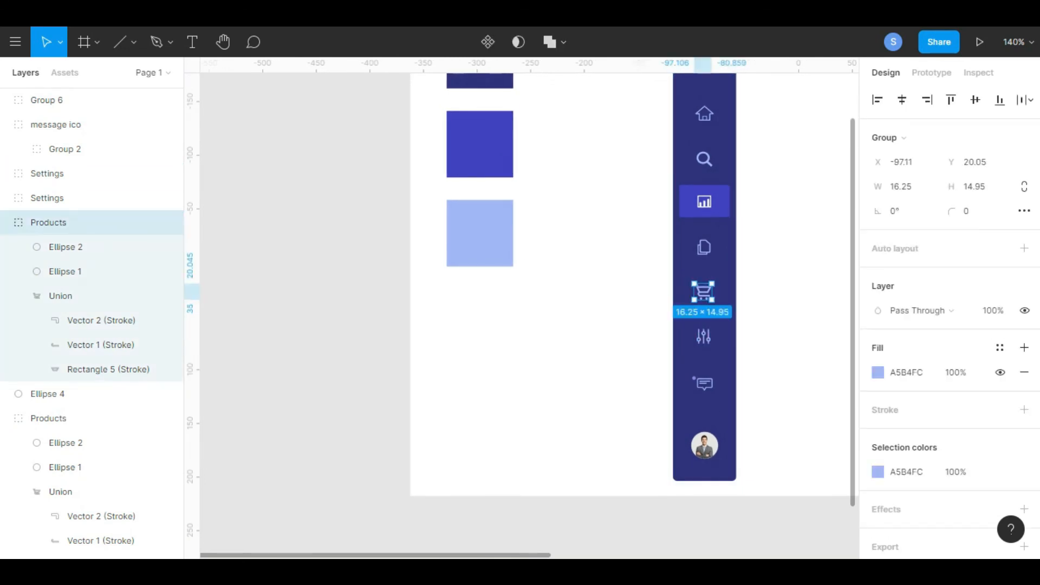
key(Down)
click(770, 295)
Step: Nudge the narrow sidebar's Docs icon down 1 px and the Insights icon with its highlight rectangle down 2 px
click(704, 247)
key(Down)
click(770, 249)
click(719, 204)
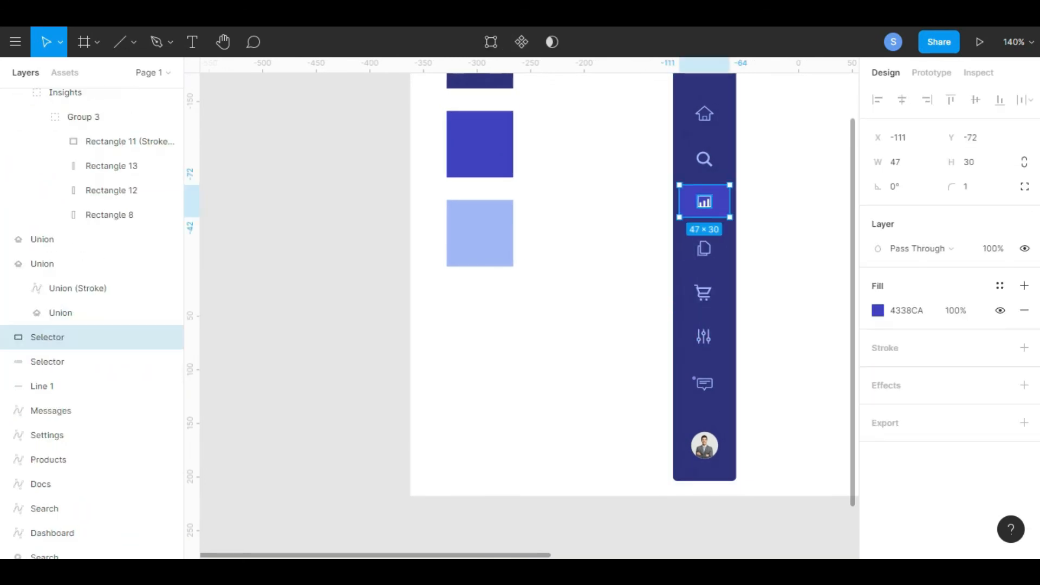
shift+click(704, 202)
key(Down)
key(Down)
click(799, 253)
Step: Nudge the Search icon down 1 px in the narrow sidebar
scroll(800, 254, down, 2)
click(724, 180)
key(Down)
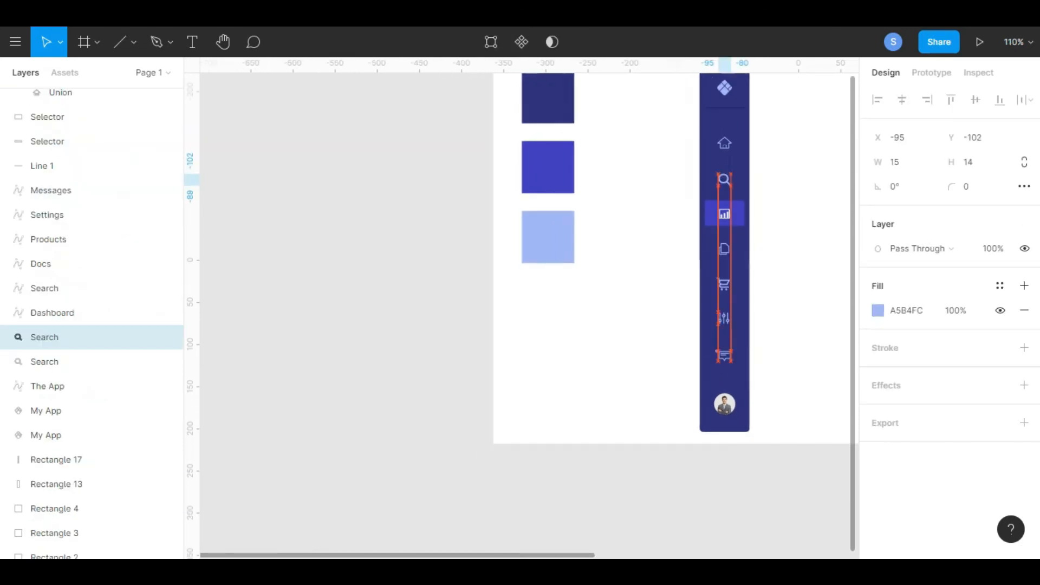
click(777, 187)
key(shift+1)
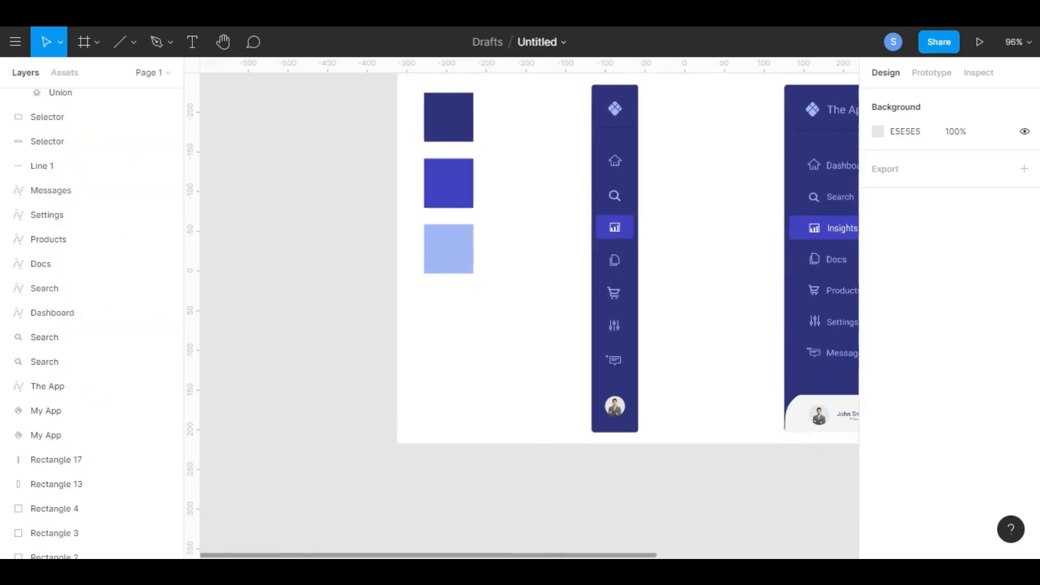